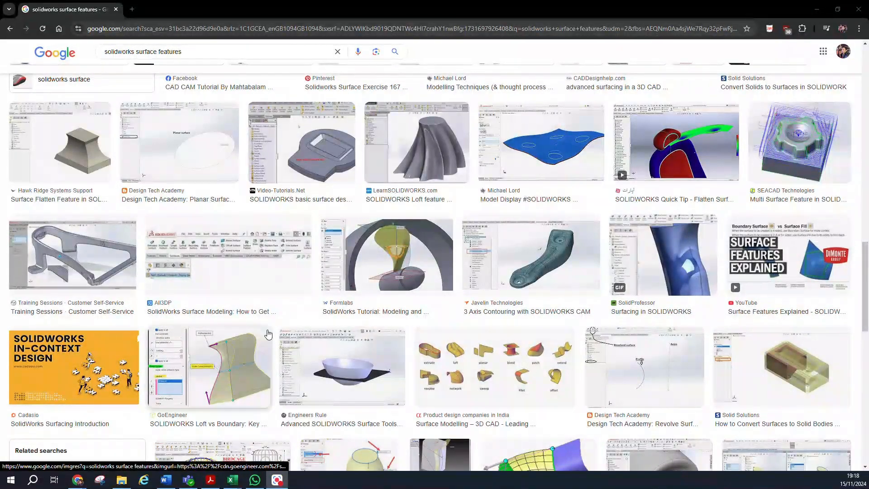
scroll(269, 334, "down", 5)
scroll(269, 334, "down", 5)
scroll(269, 334, "up", 8)
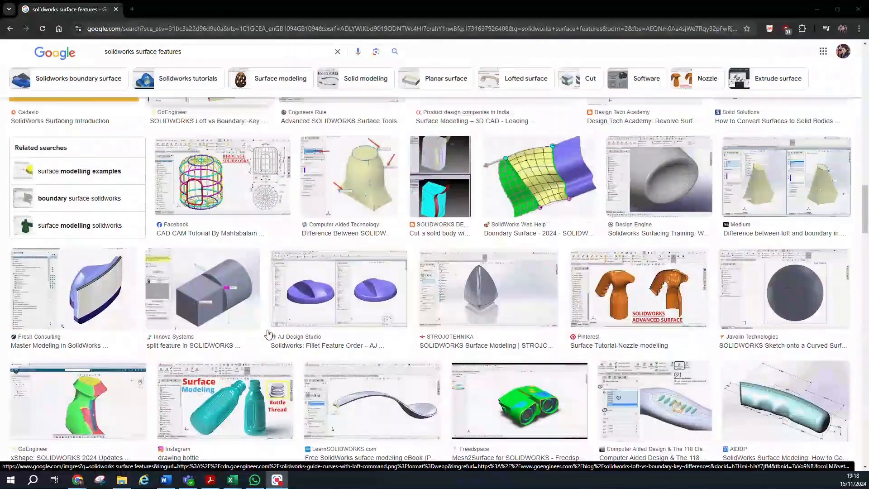
scroll(269, 333, "up", 7)
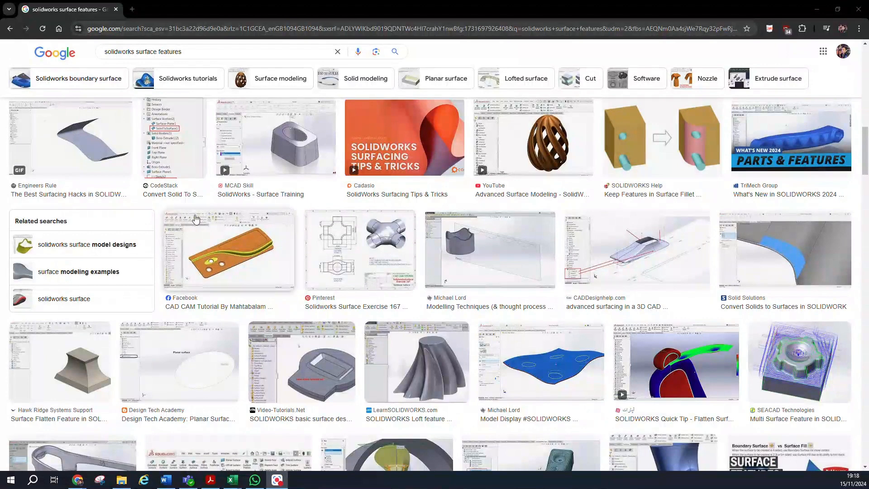
Search the web for "qmul appsanywhere" in a new tab and open the Apps anywhere - IT Services page for students.
left_click(131, 9)
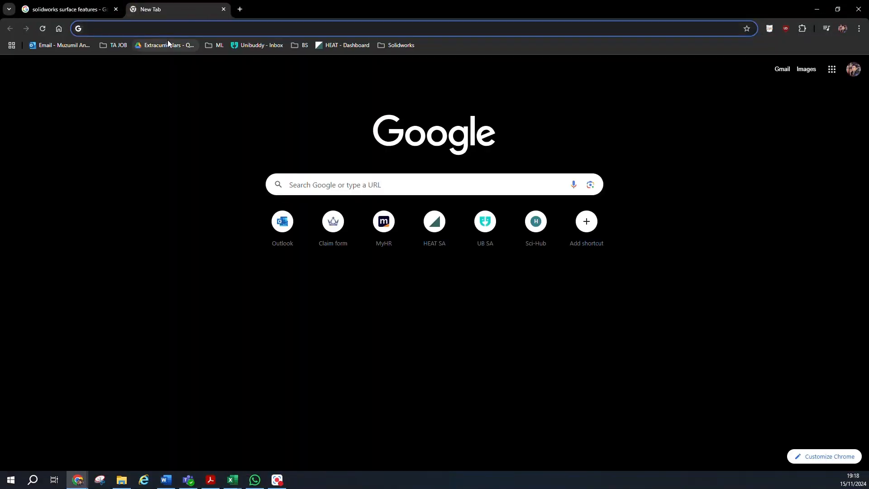
type("qmul appsanyw")
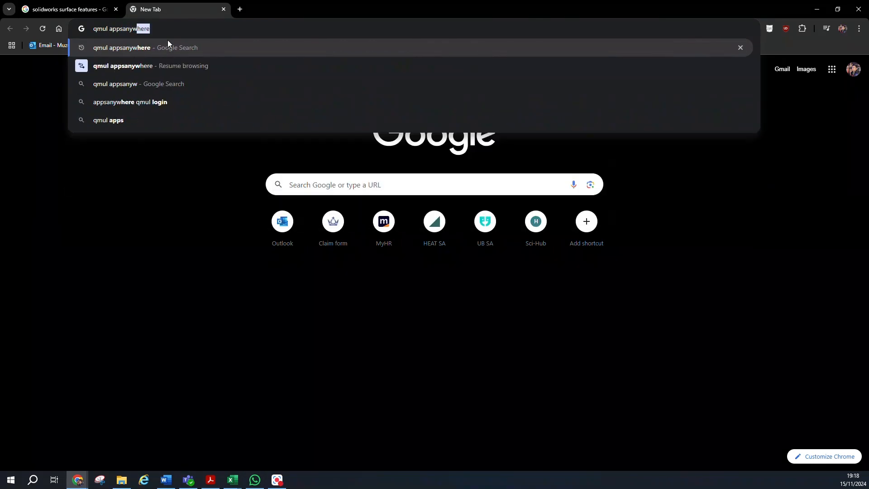
key("Return")
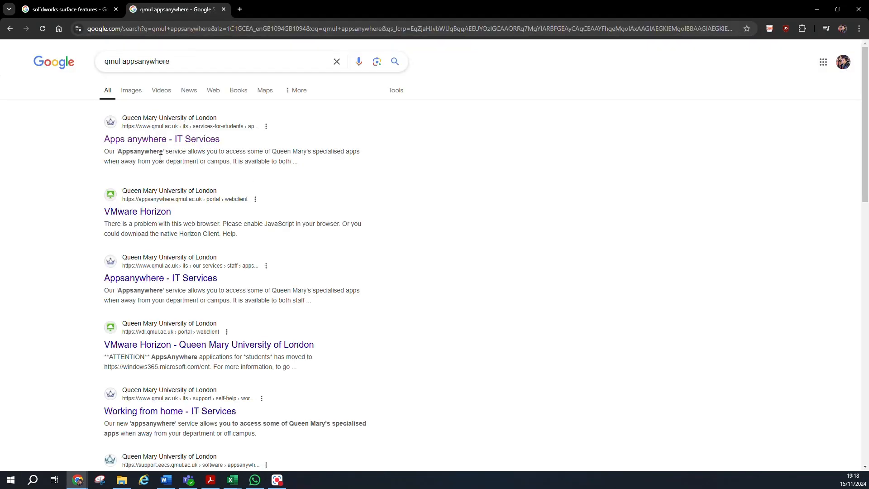
left_click(112, 141)
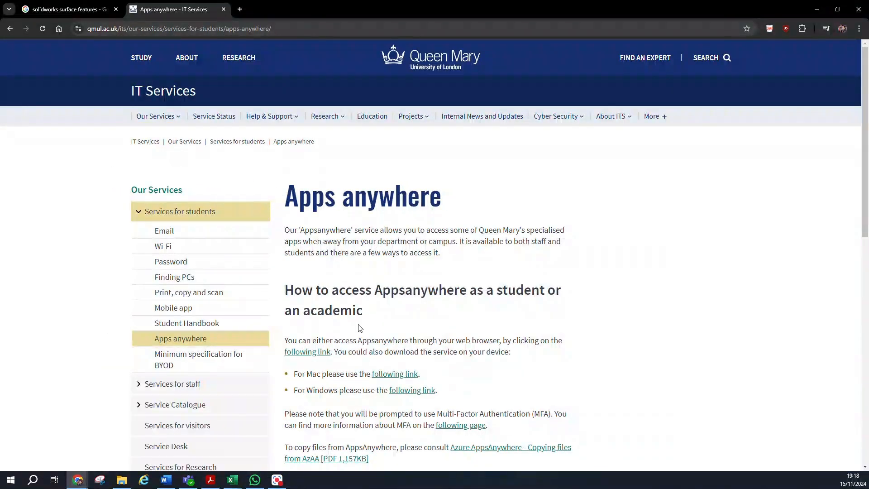
Follow the Windows link for Appsanywhere to the Microsoft Store page and download the Windows App installer.
scroll(360, 328, "down", 2)
left_click(404, 325)
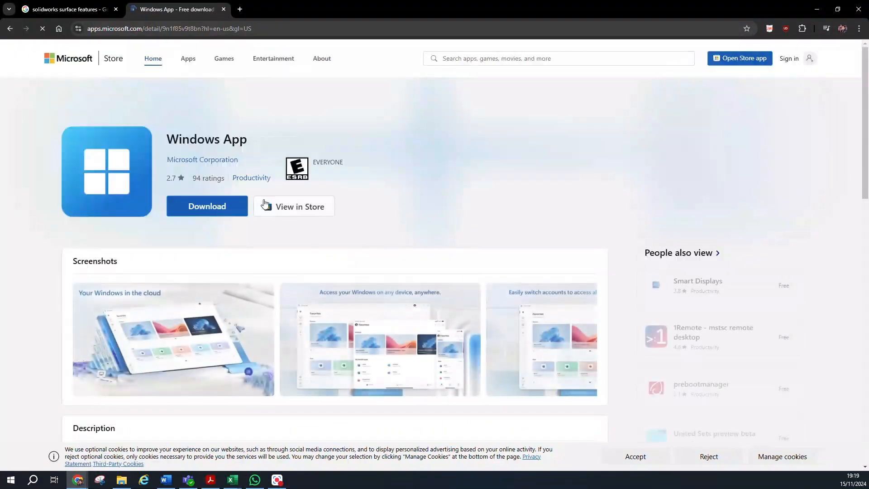
left_click(209, 210)
Run the downloaded Windows App installer and open the installed app.
left_click(781, 58)
left_click(787, 104)
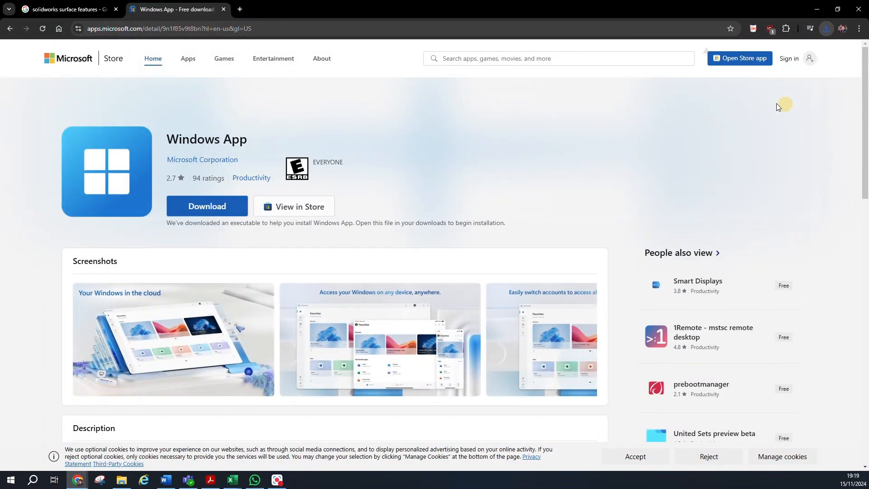
left_click(829, 28)
left_click(780, 71)
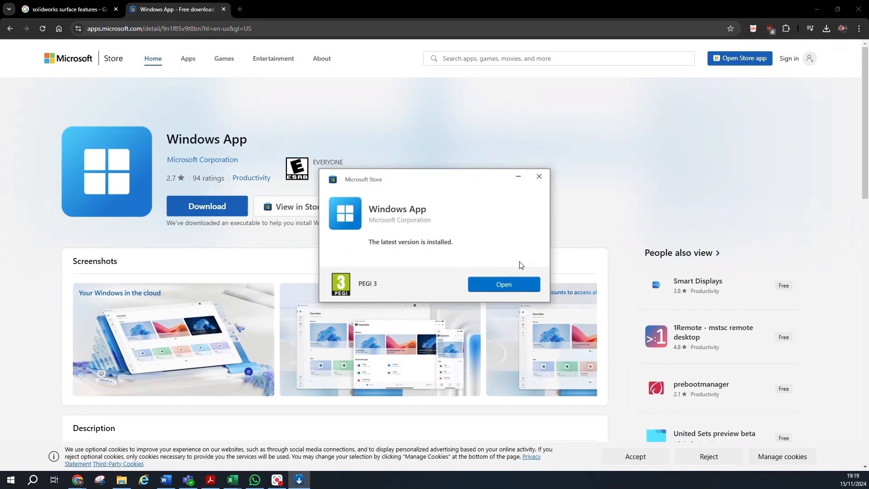
left_click(502, 284)
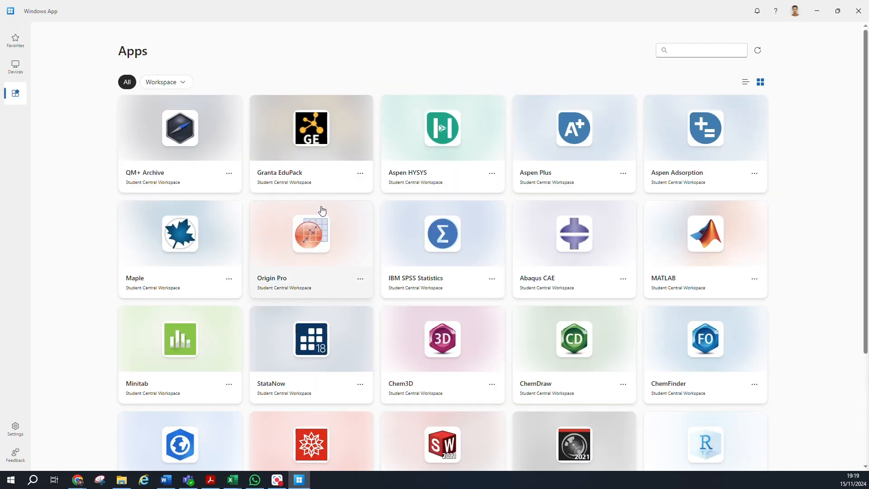
Launch SolidWorks from the Student Central Workspace apps and create a new part.
scroll(422, 225, "down", 2)
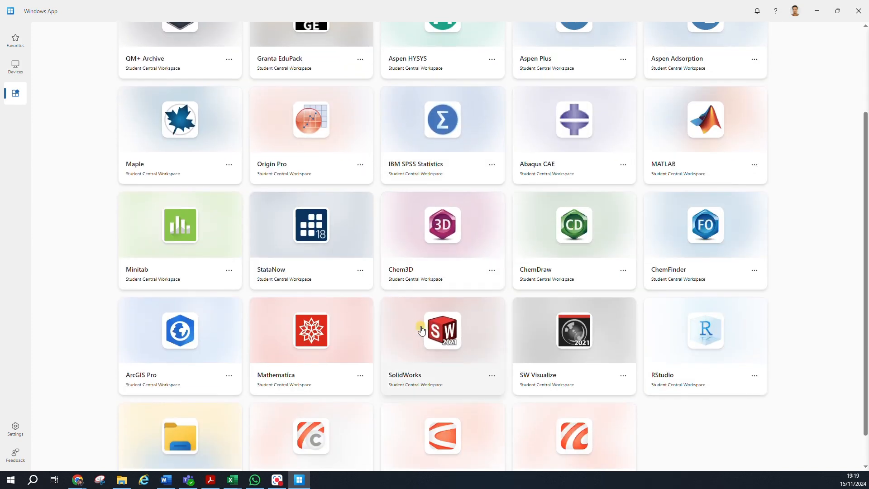
left_click(290, 175)
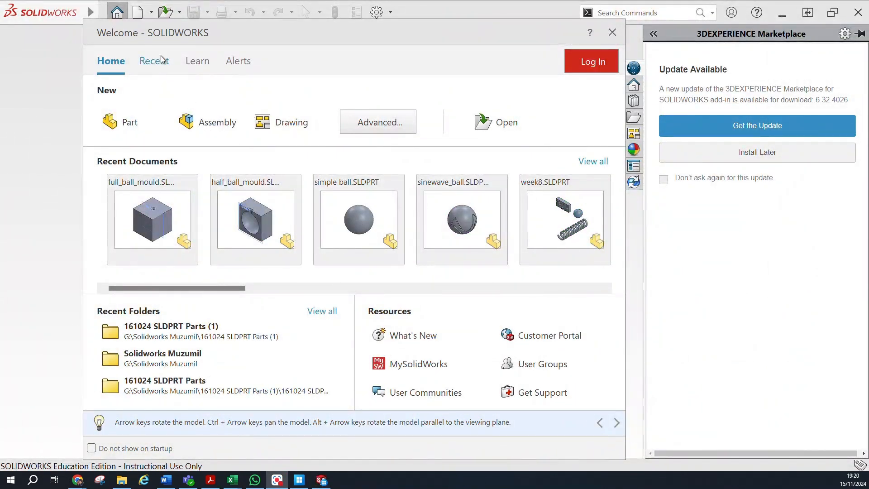
left_click(125, 124)
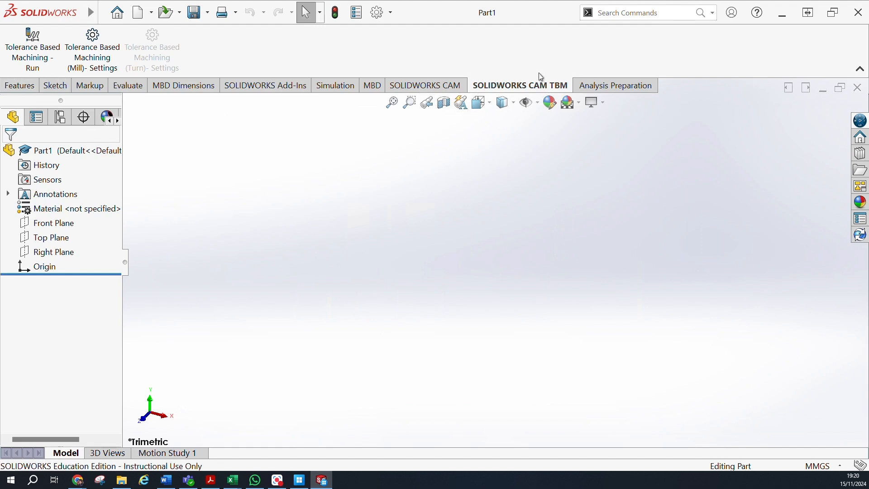
Look through the available toolbars, shortcut bars and commands in the Customize dialog for the surface tools, then close it.
right_click(553, 79)
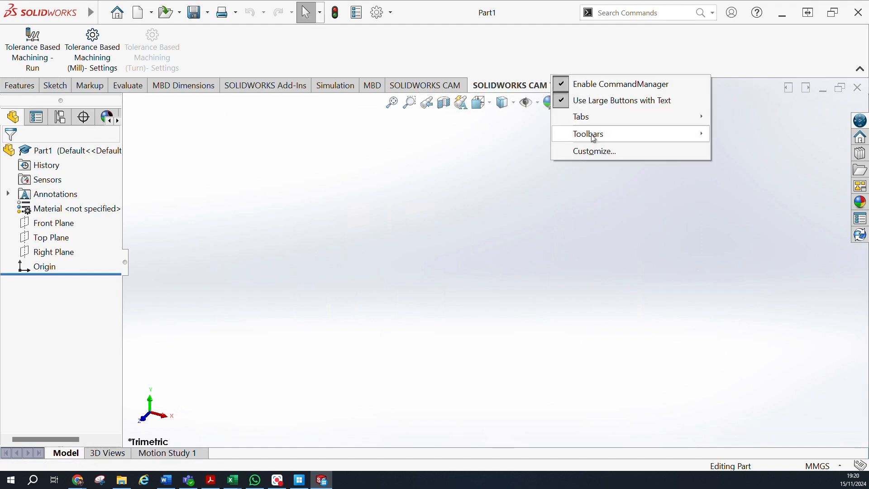
left_click(607, 153)
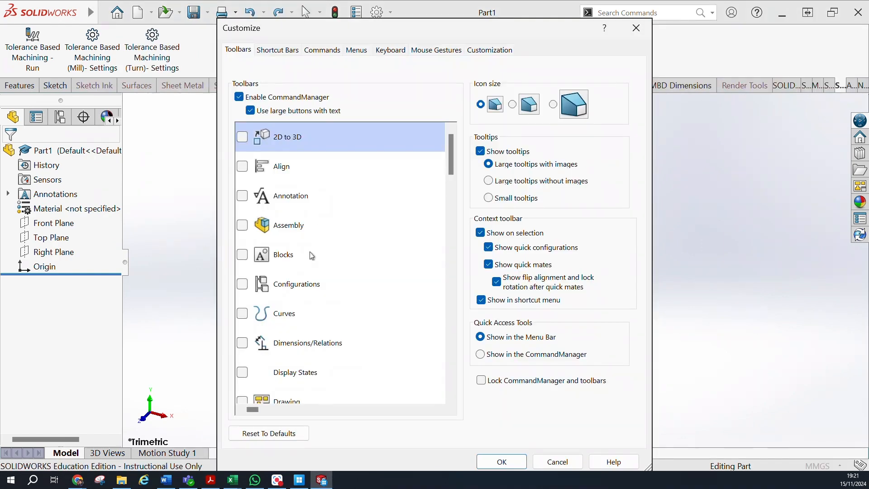
scroll(317, 236, "down", 10)
scroll(312, 255, "up", 3)
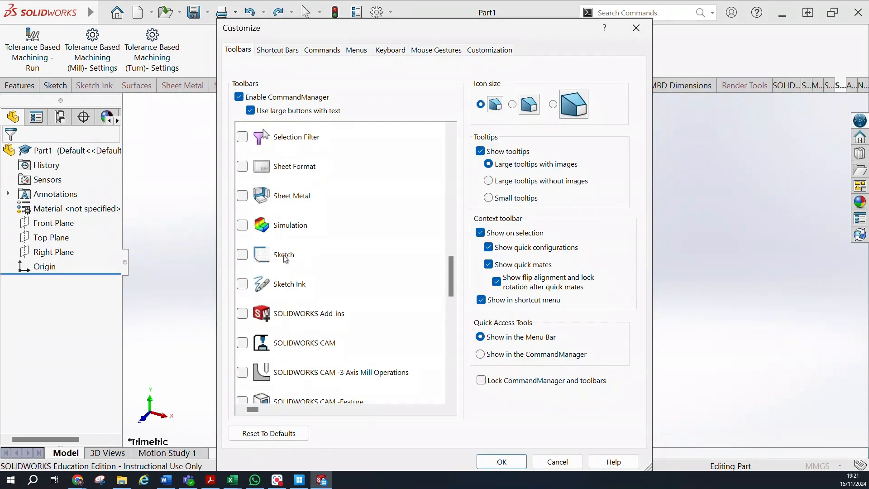
scroll(260, 237, "up", 1)
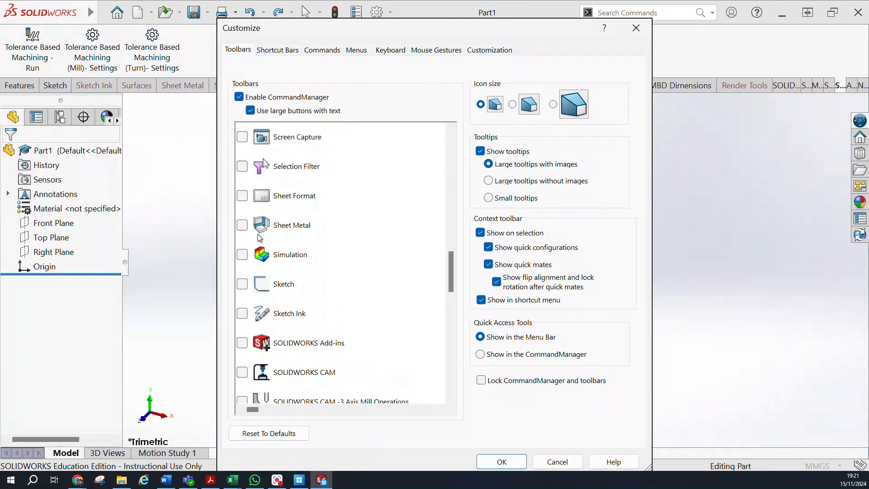
scroll(260, 238, "up", 3)
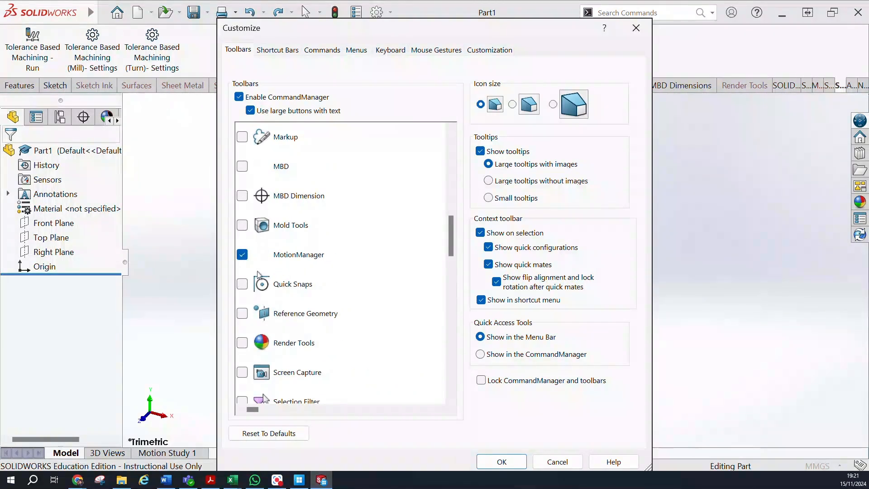
scroll(260, 283, "down", 3)
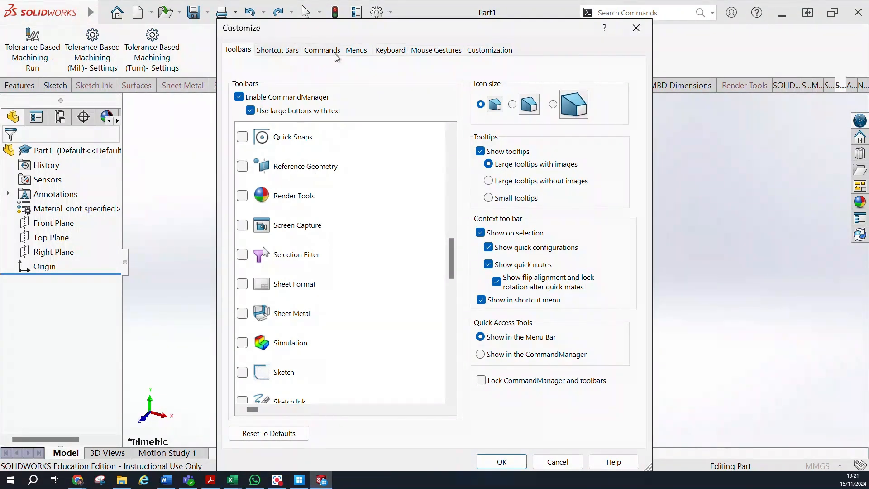
left_click(283, 50)
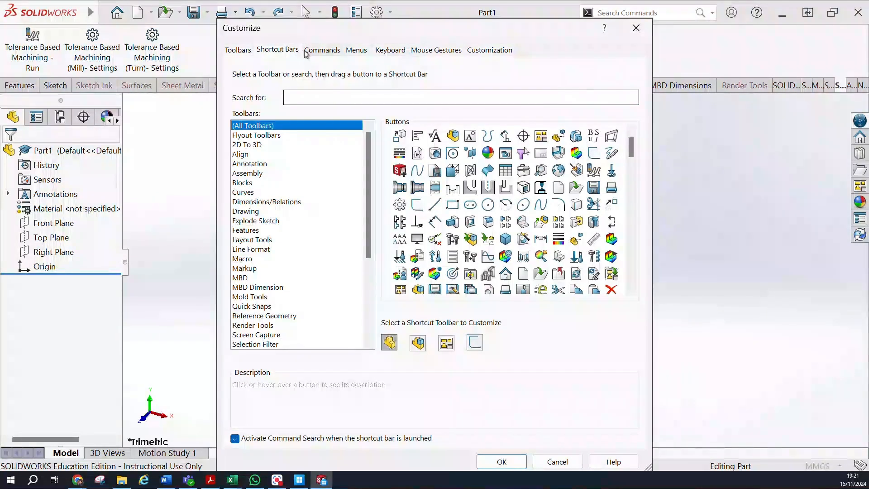
left_click(322, 50)
left_click(249, 51)
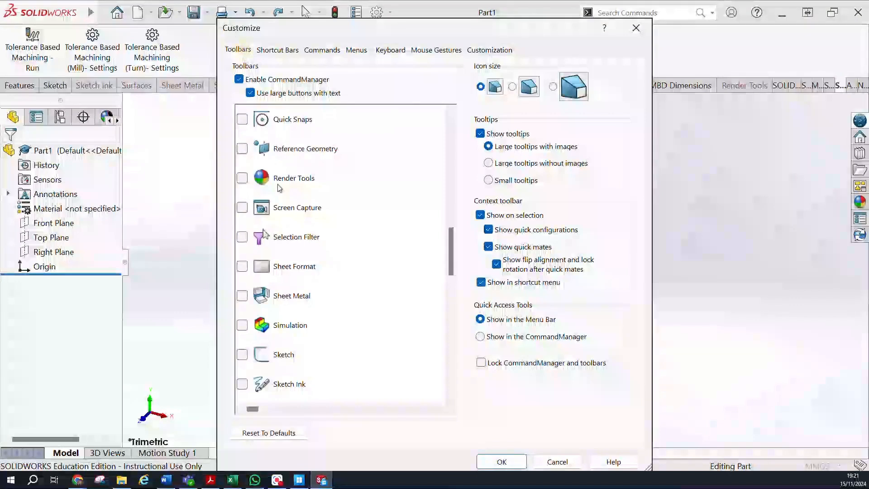
scroll(278, 184, "down", 1)
scroll(278, 184, "down", 3)
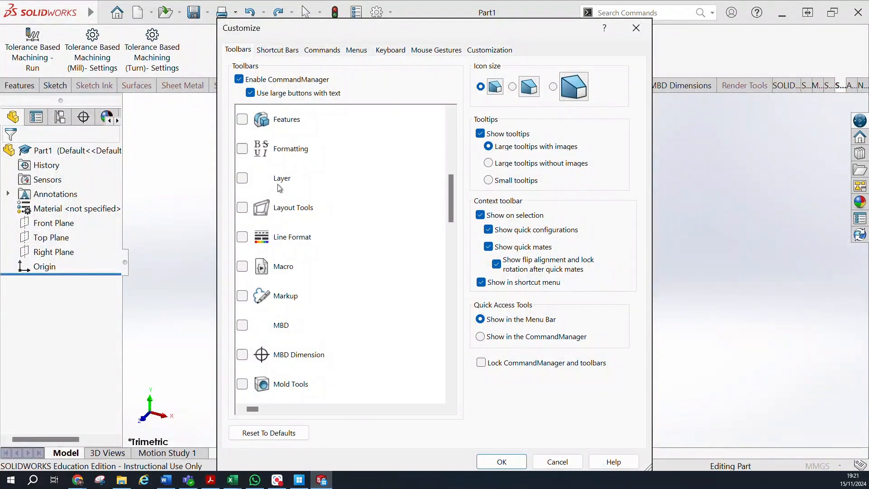
scroll(279, 188, "up", 1)
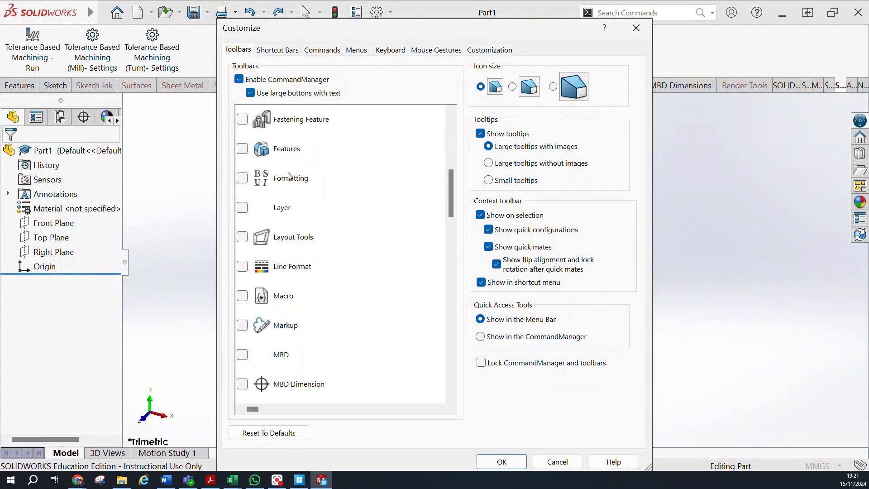
left_click(636, 28)
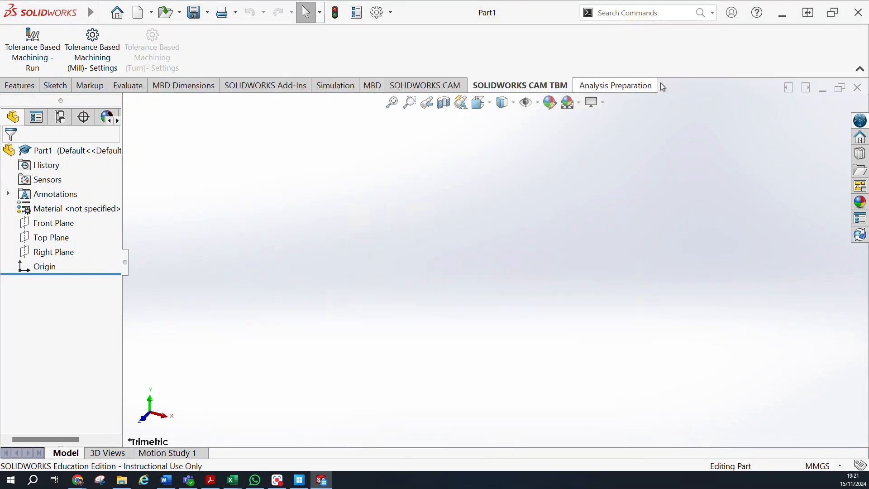
Add the Surfaces tool set to the CommandManager and display its commands.
right_click(547, 85)
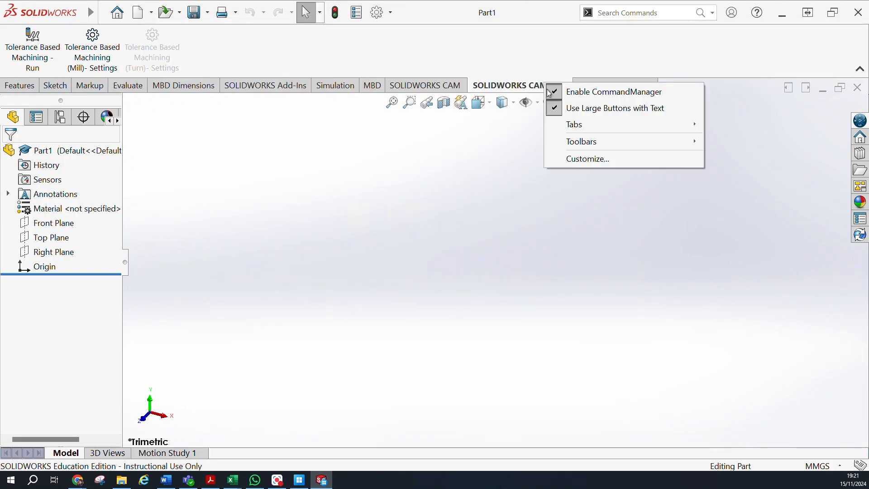
mouse_move(583, 153)
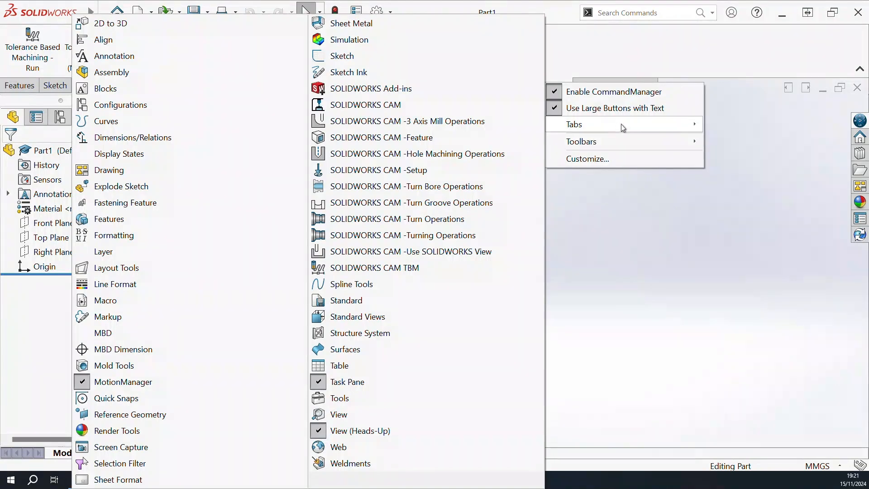
mouse_move(623, 127)
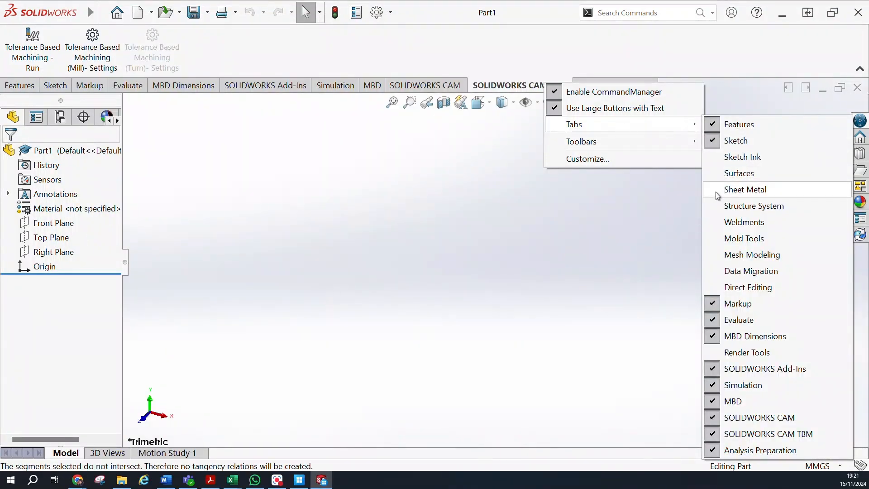
left_click(714, 176)
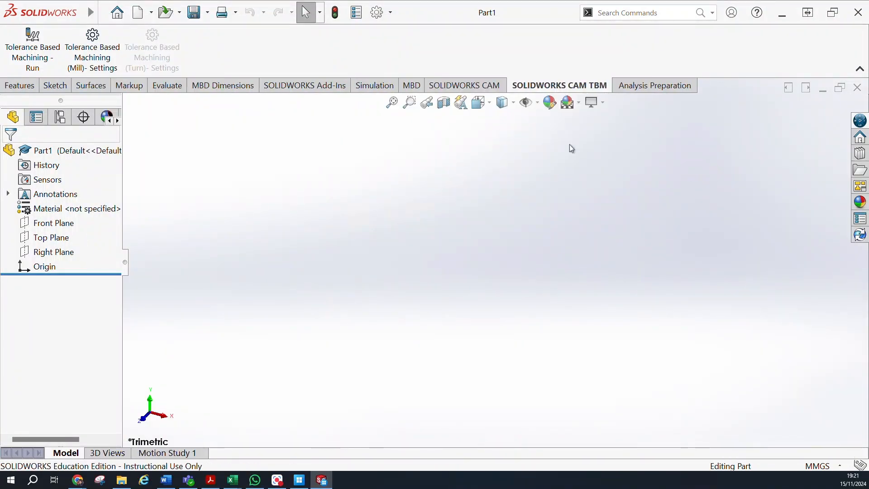
left_click(91, 86)
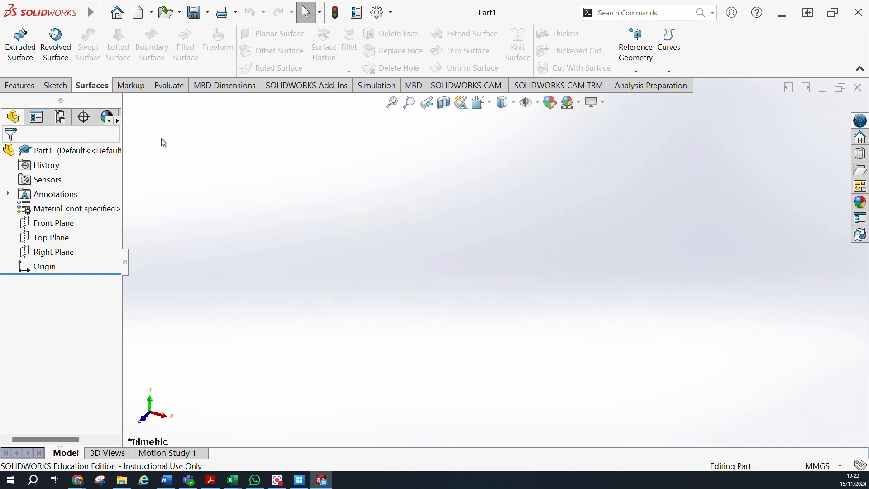
left_click(21, 86)
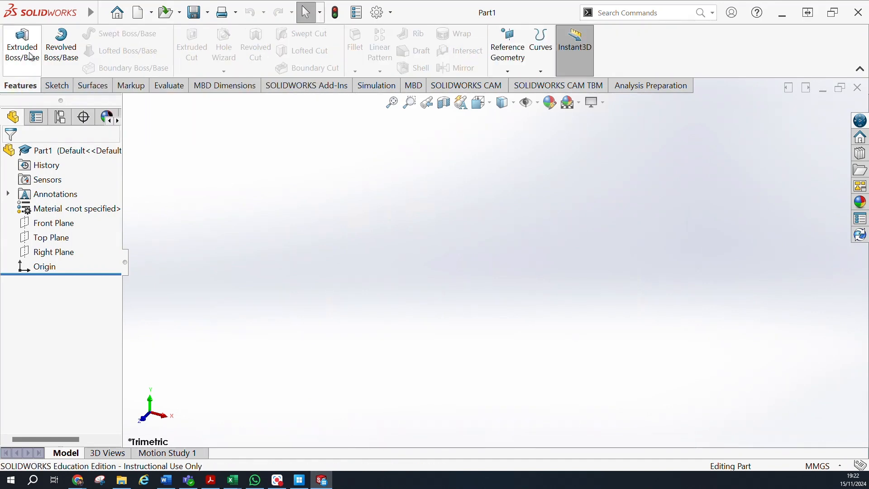
left_click(55, 86)
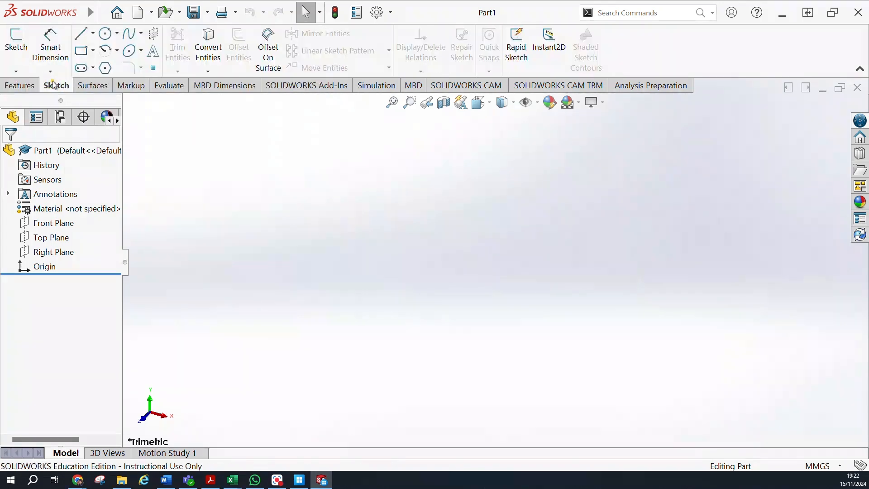
left_click(92, 86)
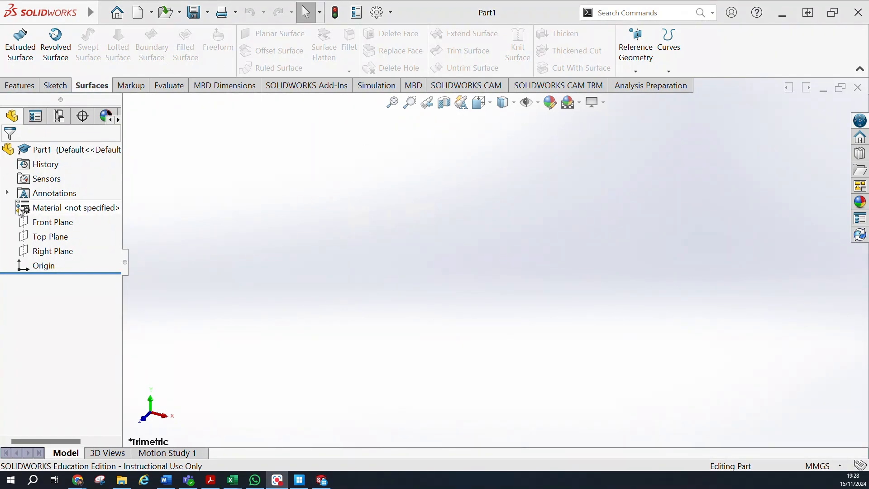
Start a new sketch on the Front Plane and turn on the display of the reference planes.
left_click(25, 222)
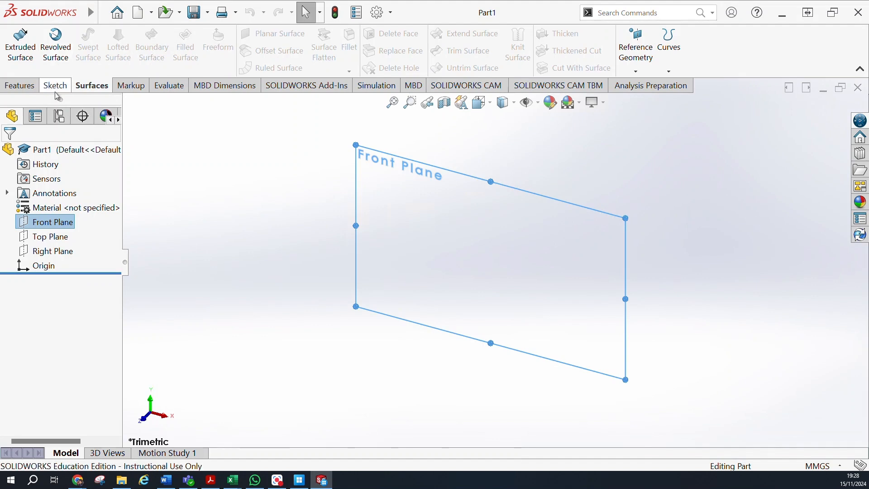
left_click(56, 85)
left_click(16, 45)
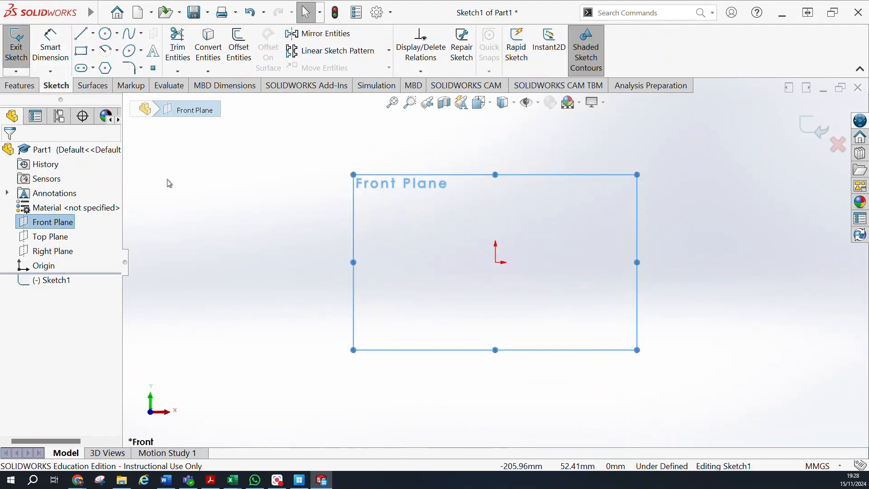
left_click(539, 104)
left_click(549, 126)
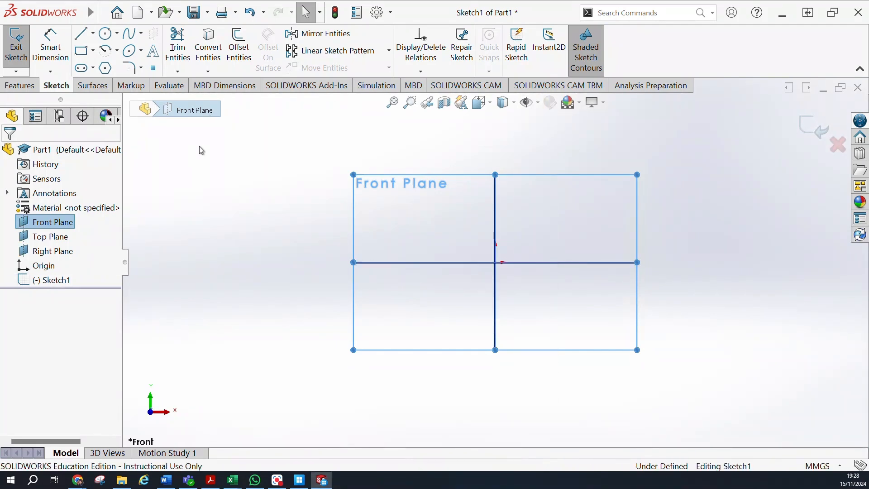
left_click(91, 86)
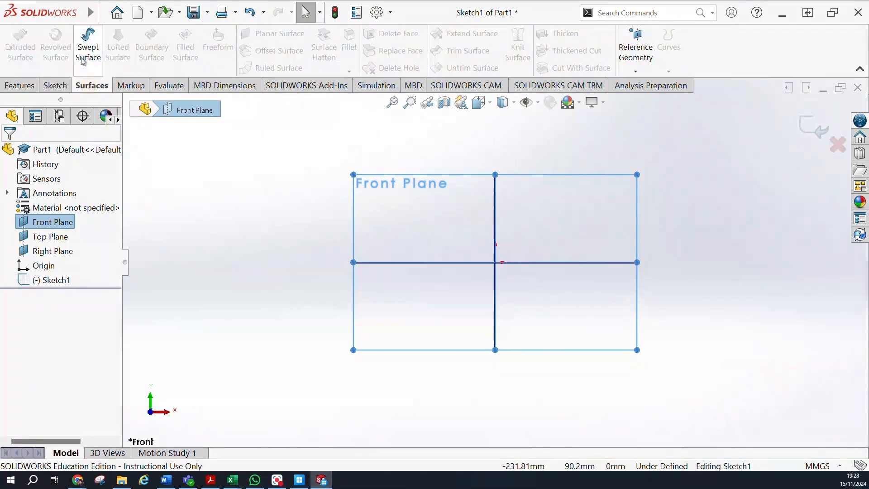
left_click(19, 85)
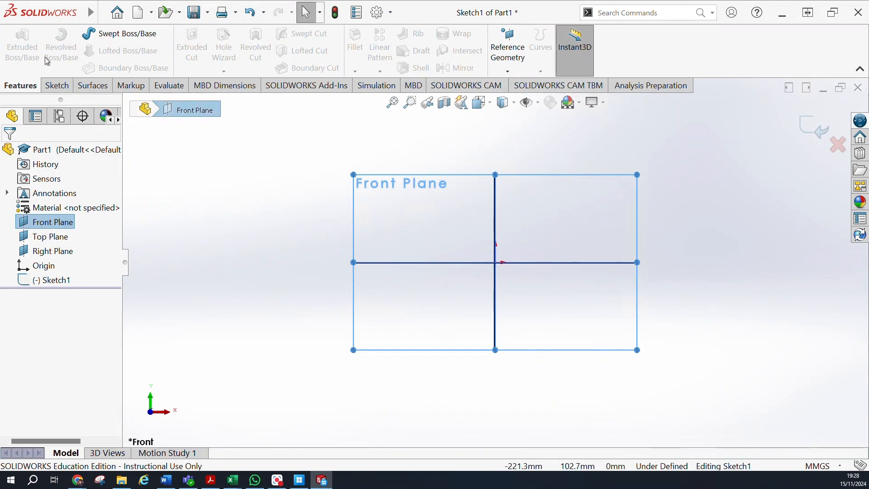
left_click(53, 87)
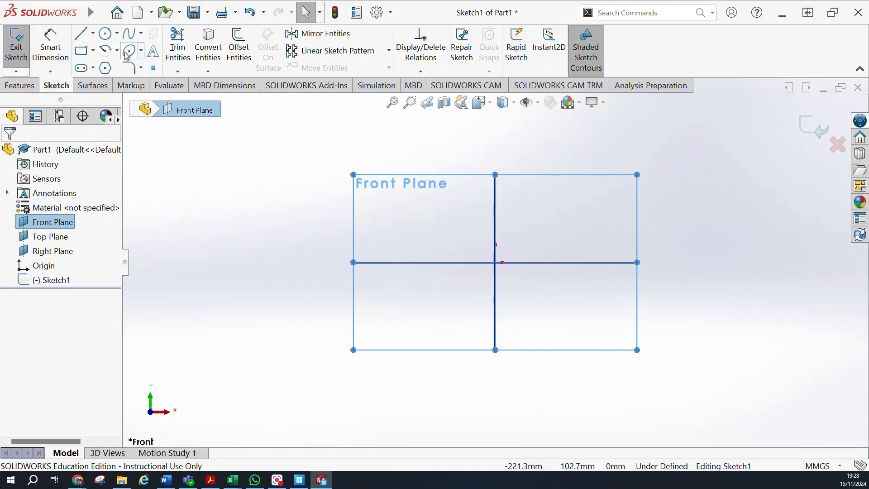
Draw an open wavy spline through five points across the Front Plane, extending slightly past both of its sides.
left_click(130, 33)
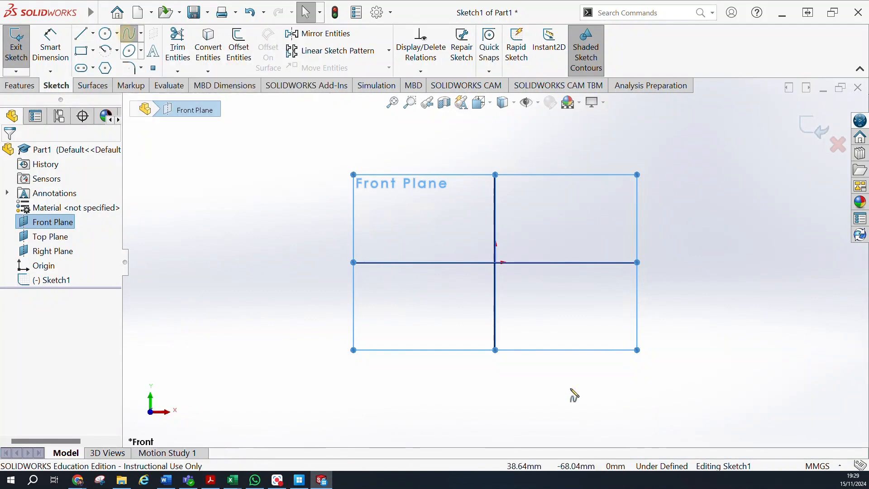
left_click(322, 276)
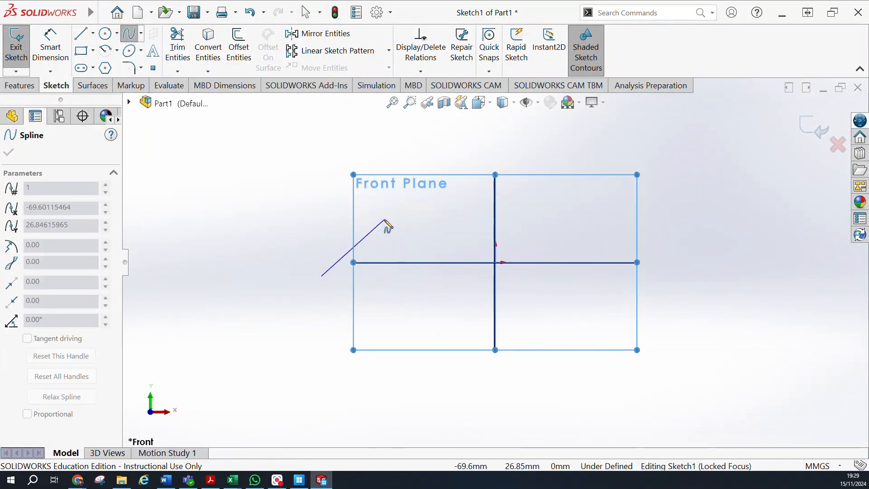
left_click(385, 220)
left_click(454, 309)
left_click(616, 248)
left_click(681, 313)
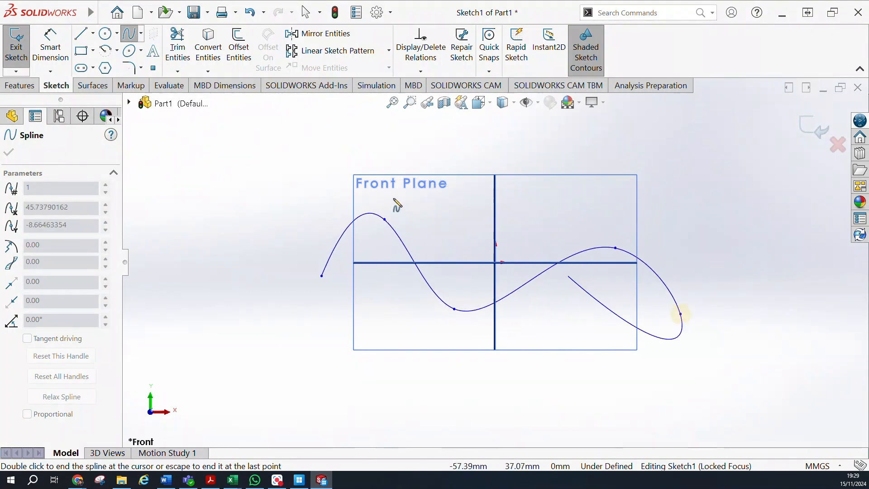
key("Escape")
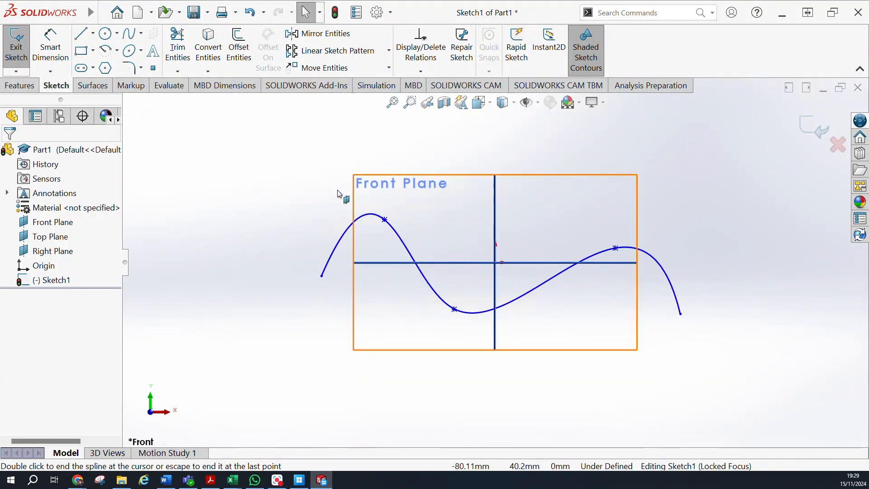
Start an Extruded Surface from the spline and pull its blind depth out to 72 mm.
left_click(82, 86)
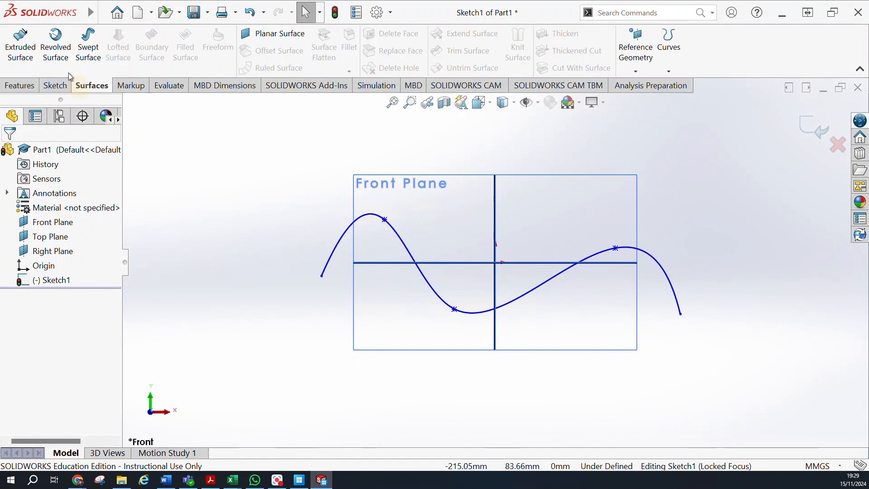
left_click(19, 45)
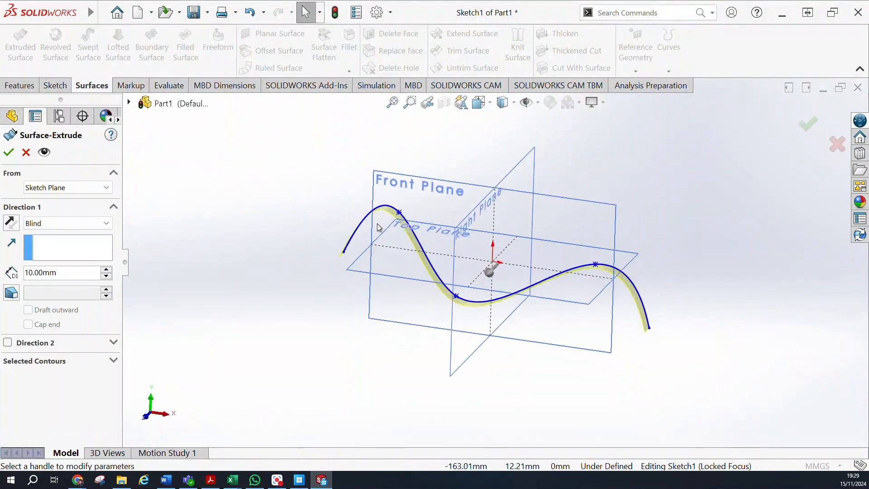
mouse_move(540, 174)
middle_mouse_down()
mouse_move(473, 185)
mouse_move(537, 181)
middle_mouse_up()
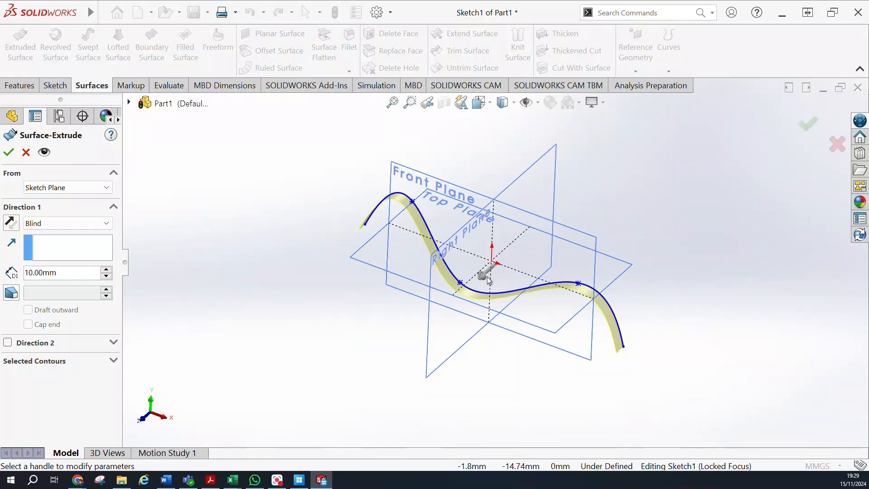
left_click_drag(485, 277, 311, 296)
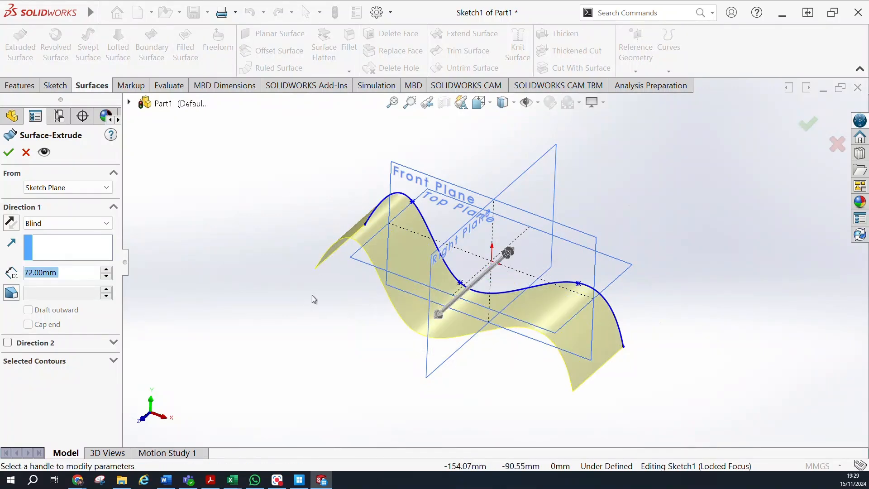
middle_click_drag(316, 291, 359, 261)
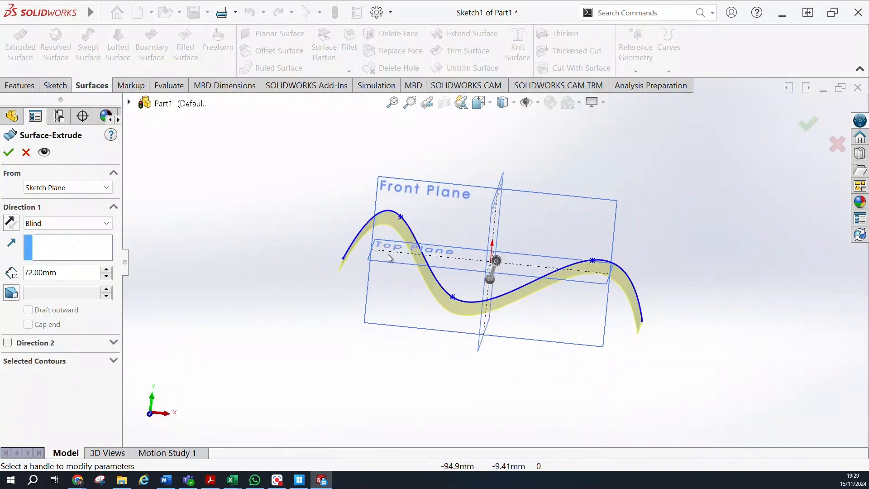
scroll(423, 249, "down", 5)
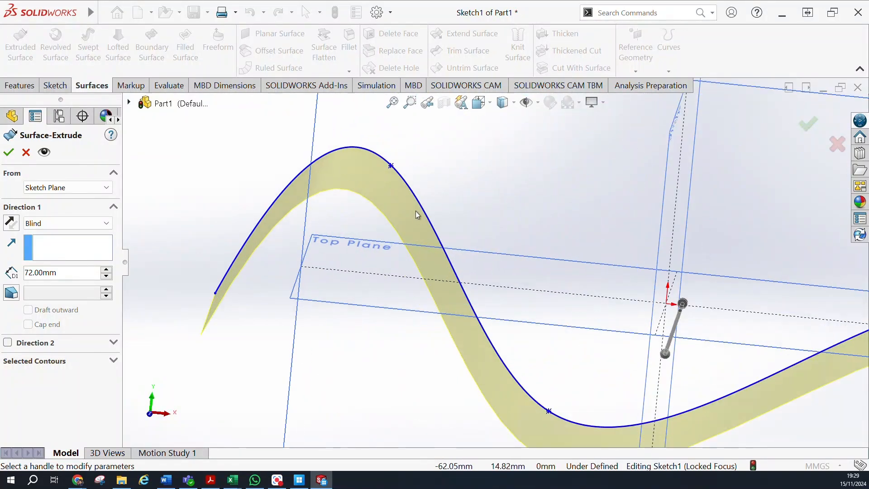
scroll(491, 254, "up", 5)
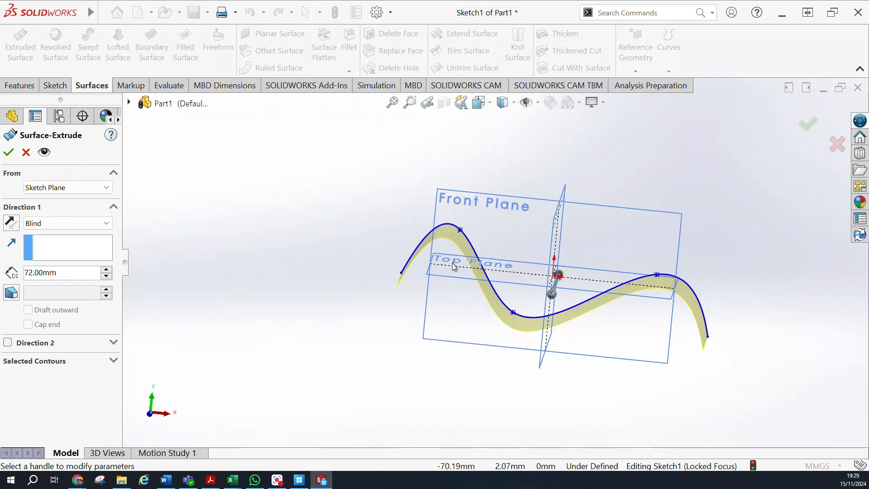
middle_click_drag(357, 269, 334, 299)
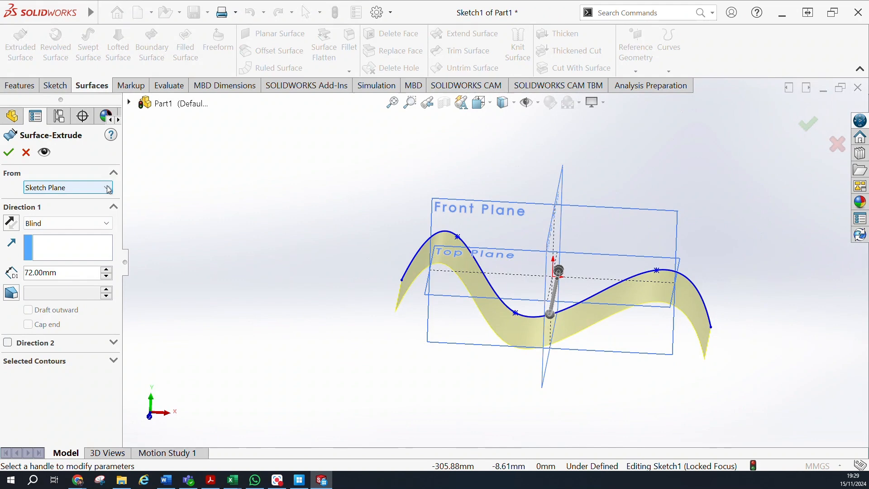
Set the spline surface's blind extrusion depth to 100 mm, accept it and check the Surface Bodies folder.
double_click(44, 273)
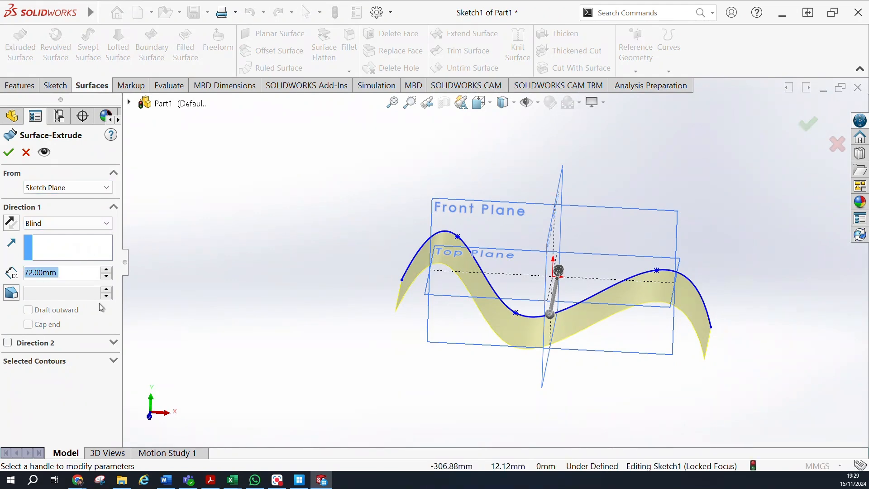
type("100")
key("Return")
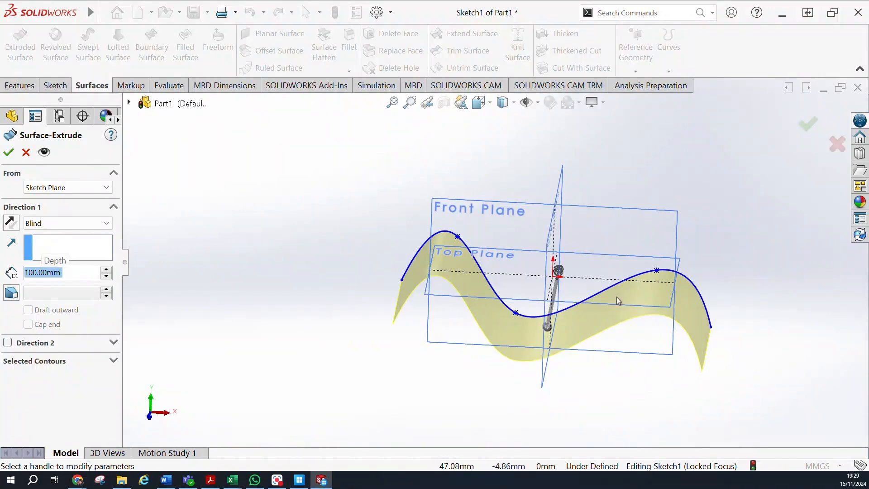
left_click(8, 153)
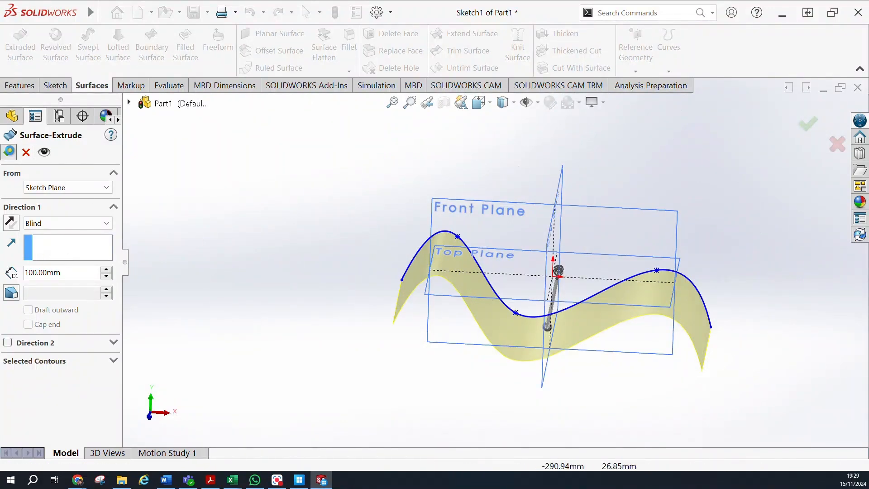
middle_click_drag(282, 316, 288, 288)
left_click(8, 208)
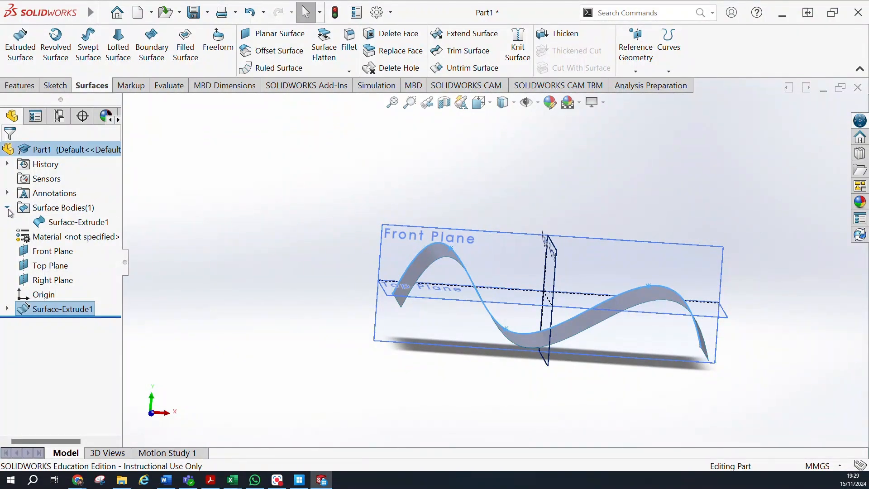
left_click(8, 208)
Sketch a circle of about 53.5 mm radius on the Right Plane, centred at Top Plane level about 51 mm from the origin.
middle_click_drag(254, 295, 342, 393)
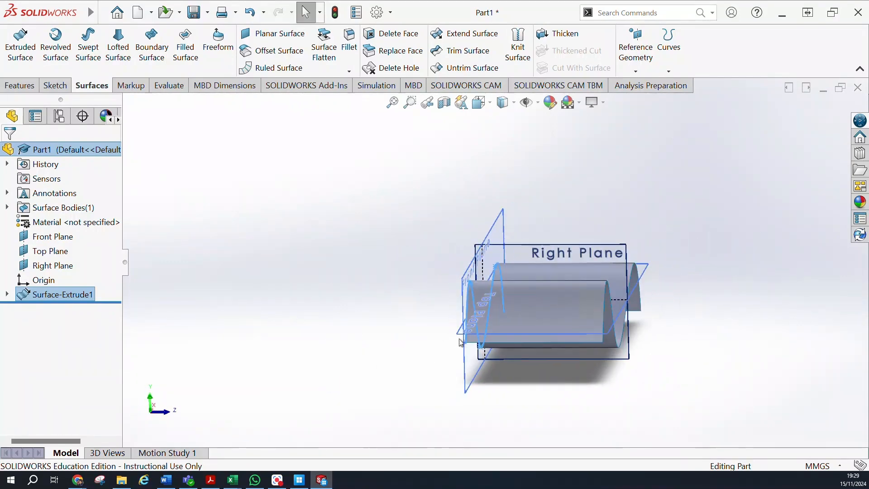
left_click(546, 260)
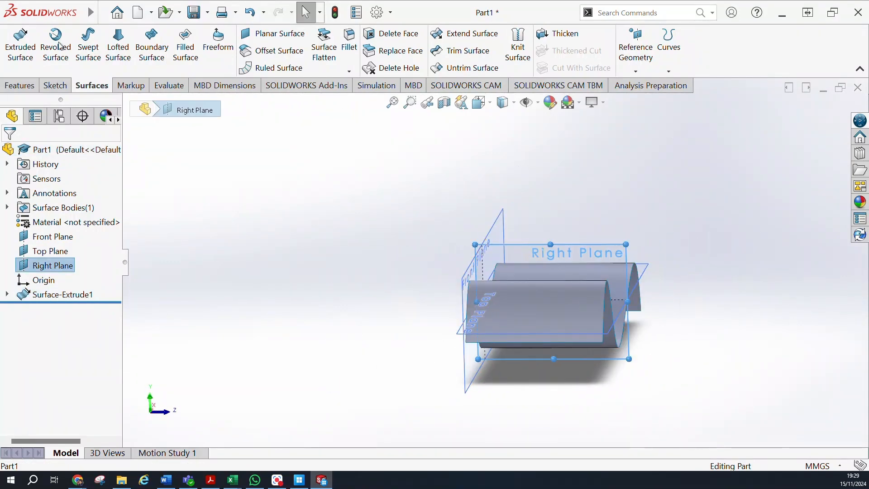
left_click(55, 85)
left_click(19, 47)
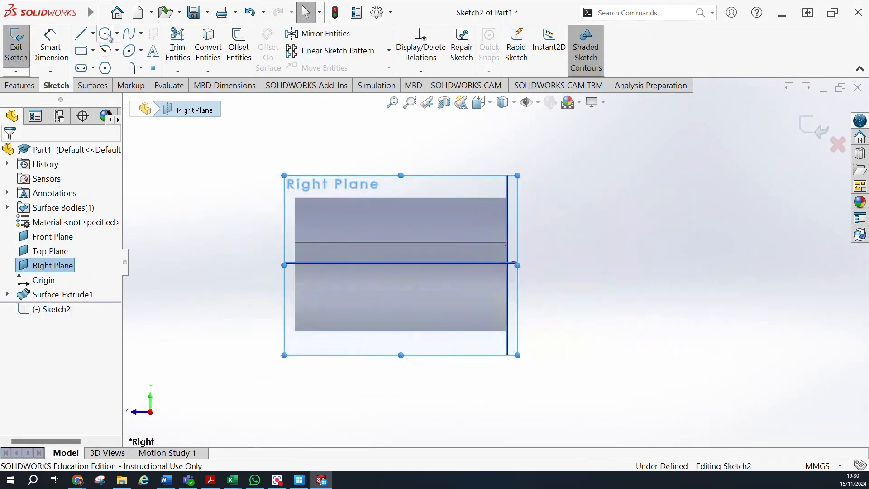
left_click(106, 33)
left_click(399, 263)
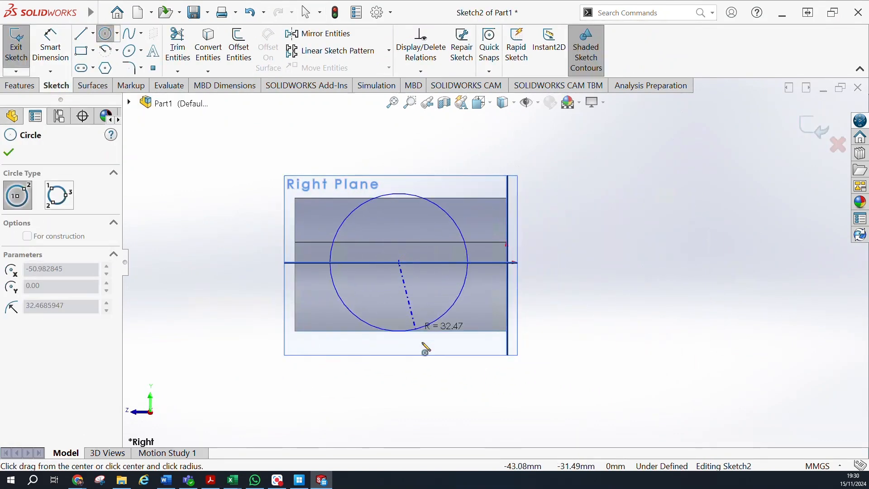
left_click(420, 374)
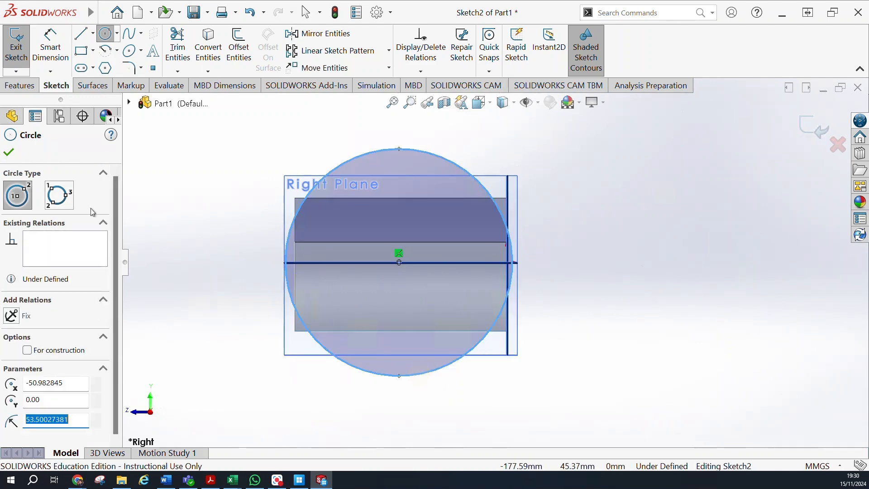
left_click(9, 152)
Start an Extruded Surface from the circle, reverse its direction and set the end condition to Mid Plane.
left_click(20, 86)
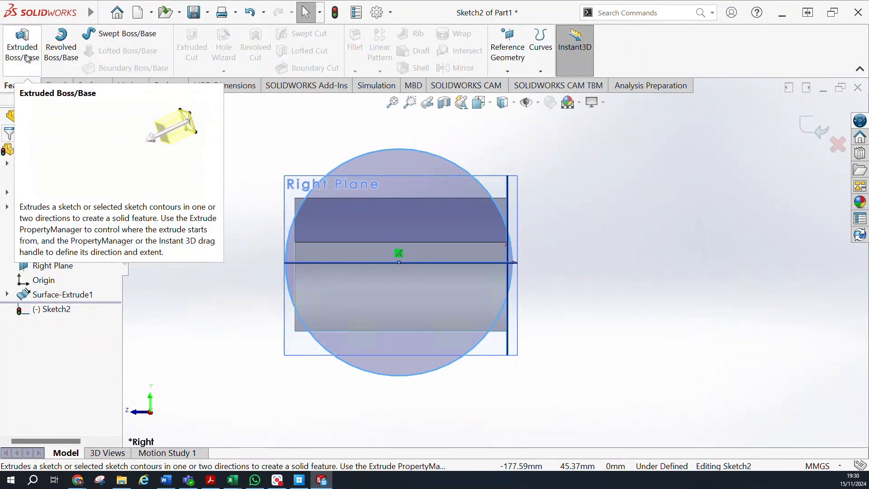
left_click(92, 85)
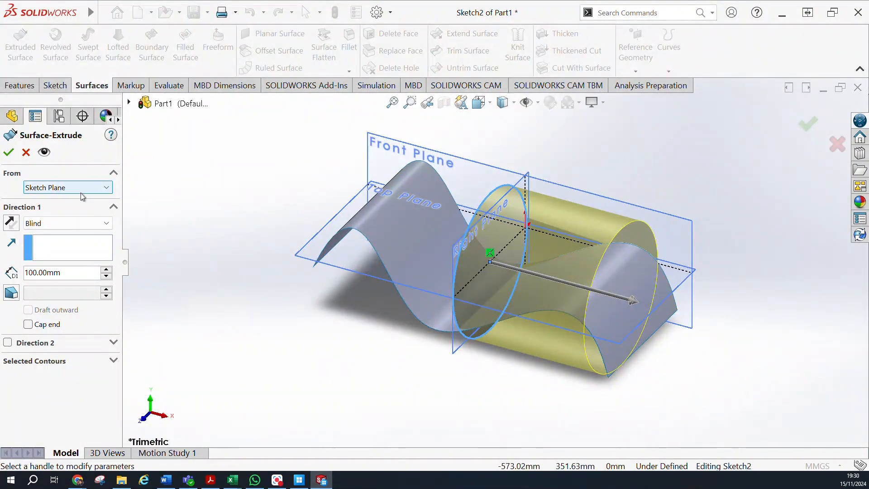
left_click(93, 225)
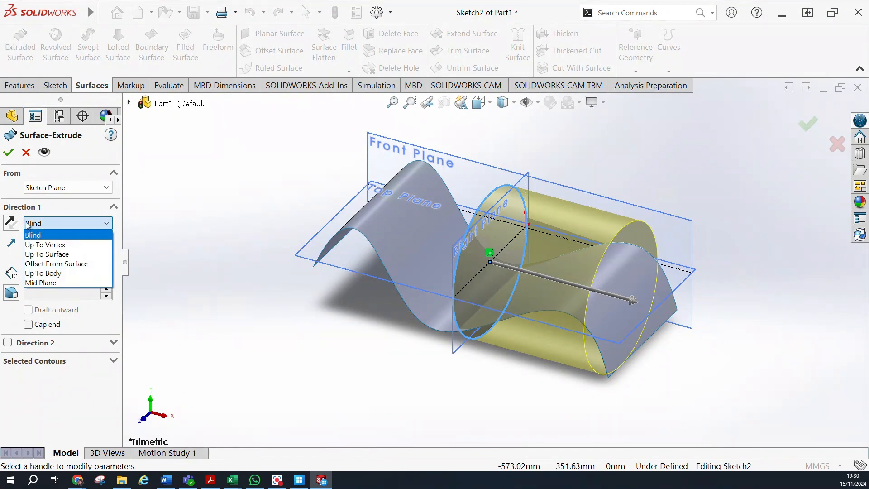
left_click(12, 222)
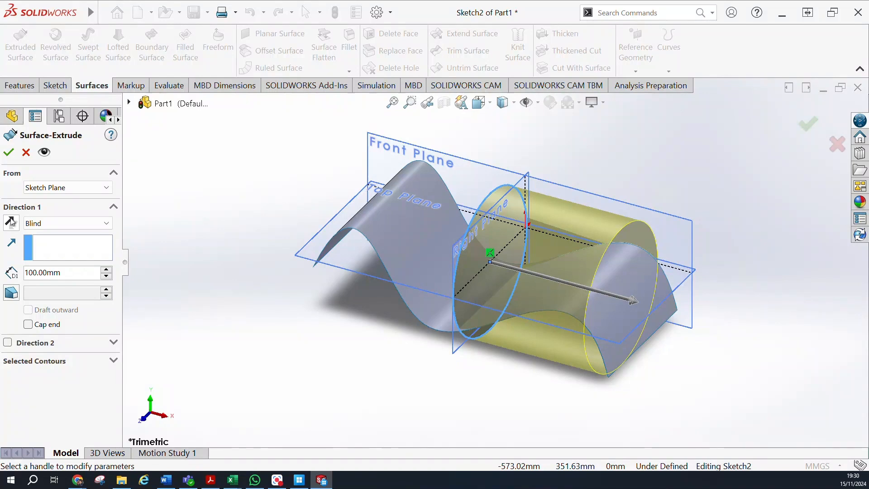
left_click(12, 222)
left_click(82, 228)
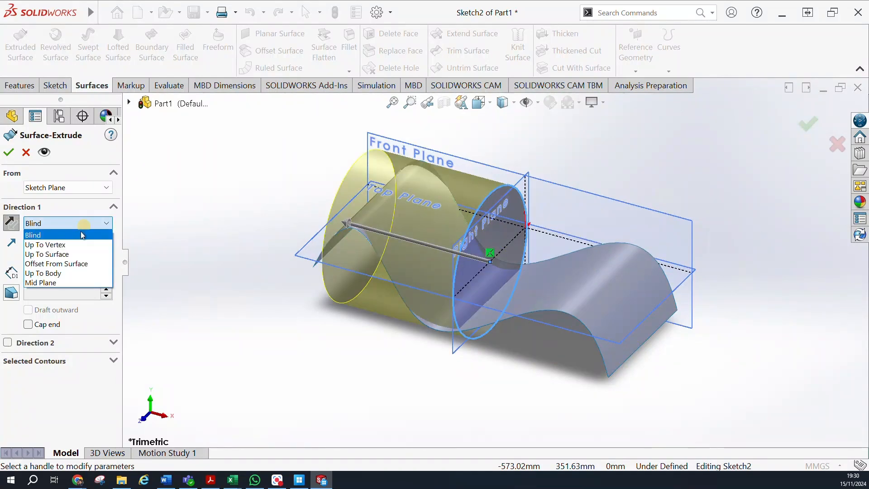
left_click(64, 283)
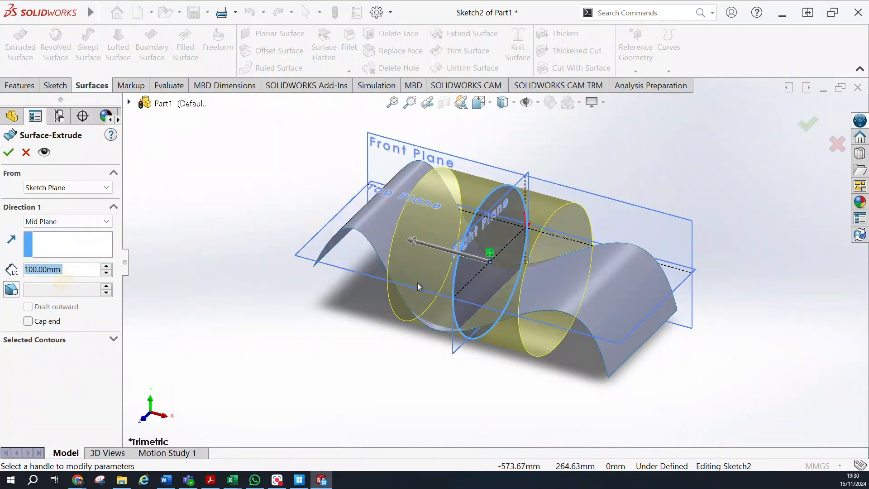
Adjust the circle's Mid Plane surface extrusion to a depth of 199 mm and accept it.
left_click_drag(411, 246, 299, 256)
middle_click_drag(221, 223, 254, 272)
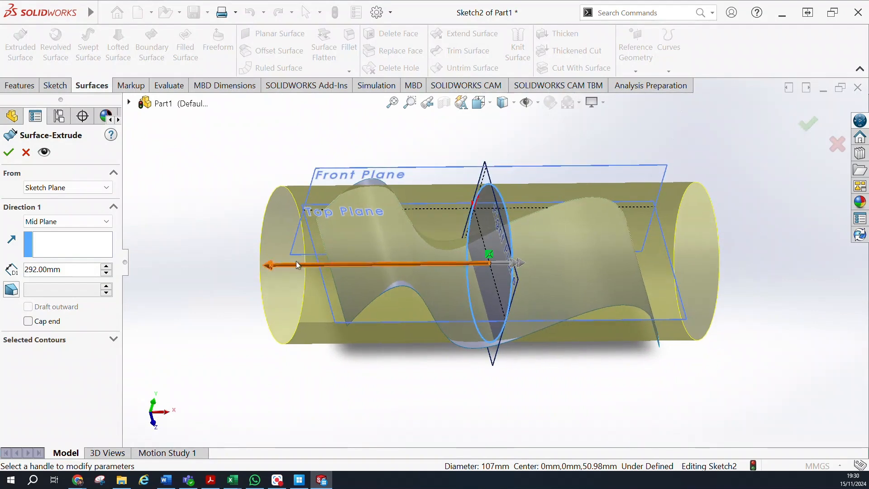
left_click_drag(267, 264, 353, 257)
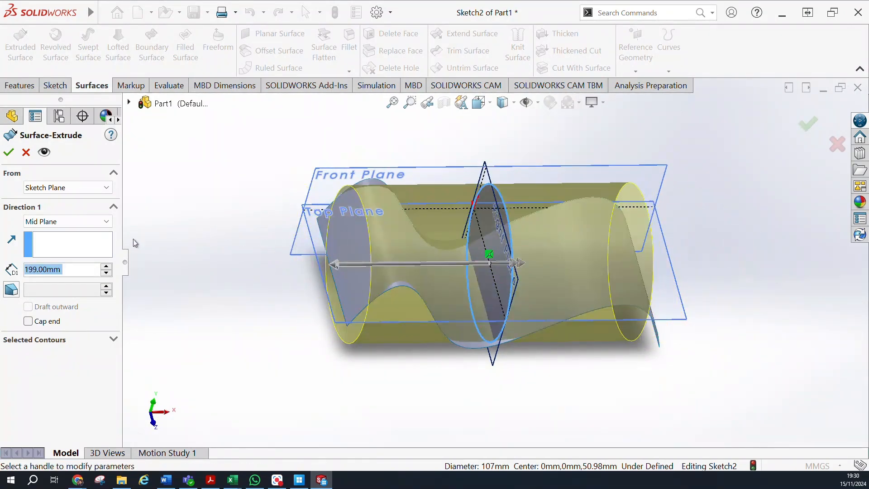
left_click(8, 153)
Edit the circle's surface extrusion to set its Mid Plane depth to 200 mm and accept it.
middle_click_drag(240, 281, 313, 277)
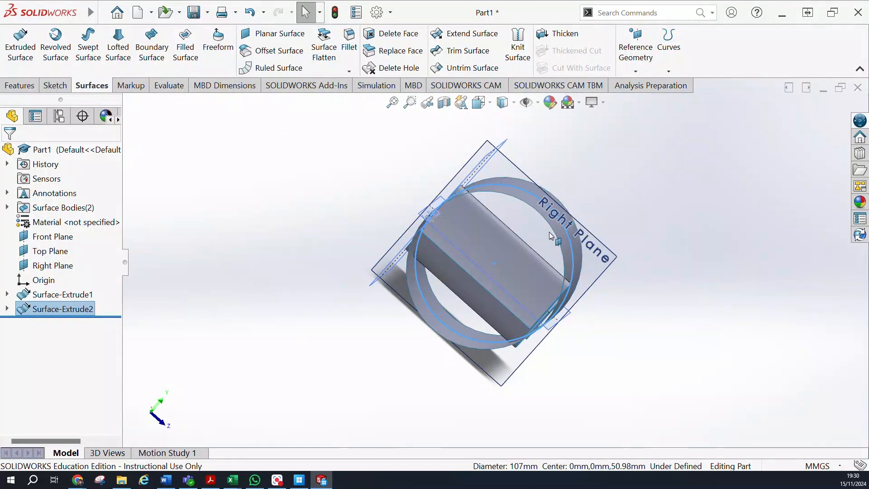
mouse_move(547, 243)
middle_mouse_down()
mouse_move(491, 325)
mouse_move(547, 241)
middle_mouse_up()
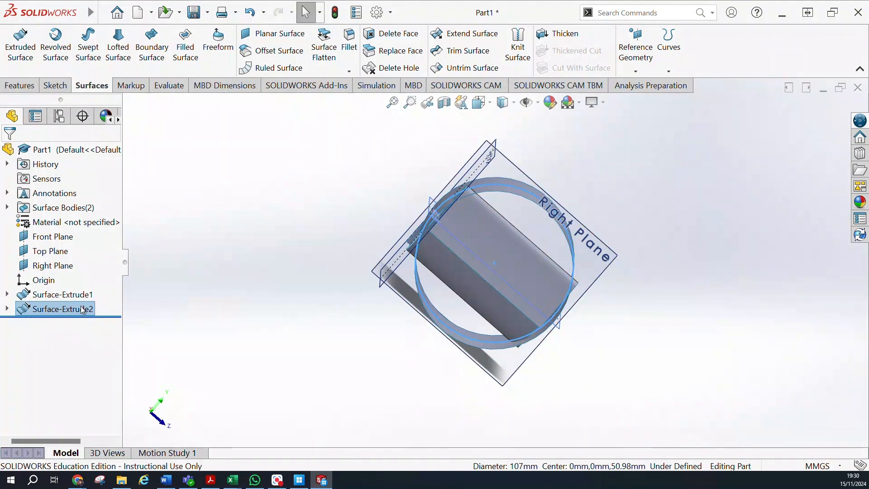
left_click(32, 311)
left_click(40, 277)
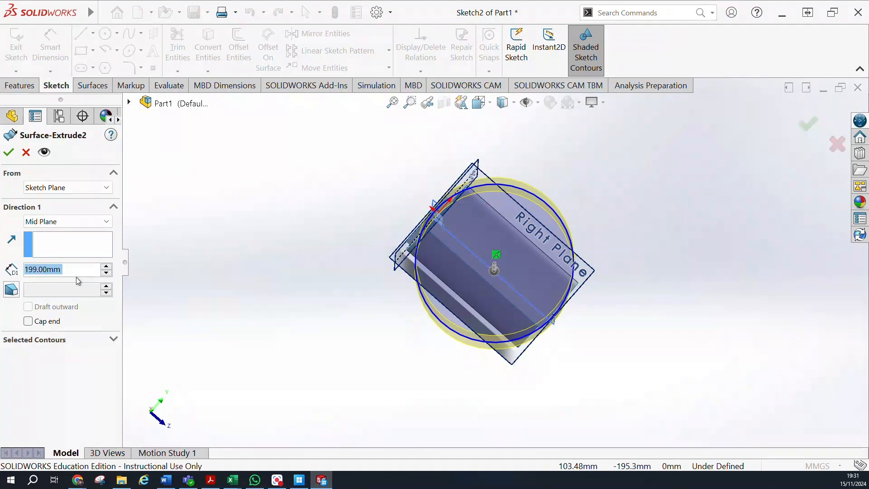
type("200")
key("Return")
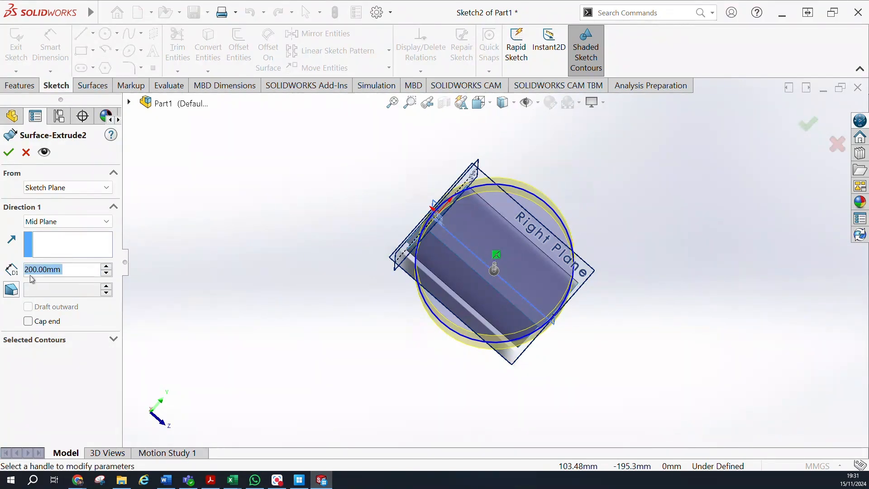
left_click(92, 188)
left_click(92, 188)
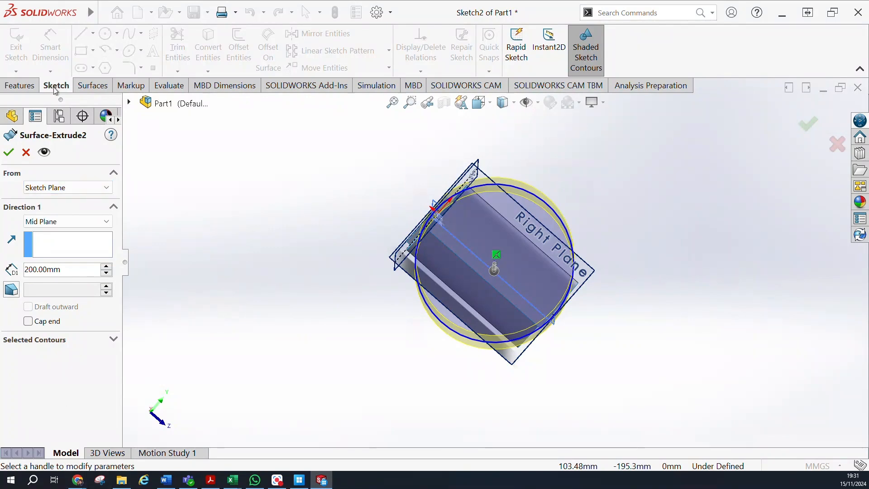
left_click(10, 153)
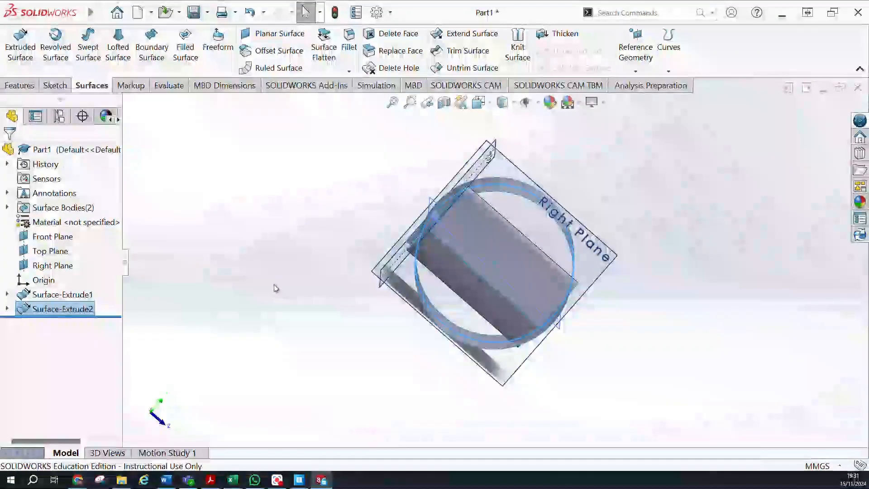
Start a Standard Trim Surface with the circle's extruded surface as the trim tool.
middle_click_drag(201, 245, 247, 268)
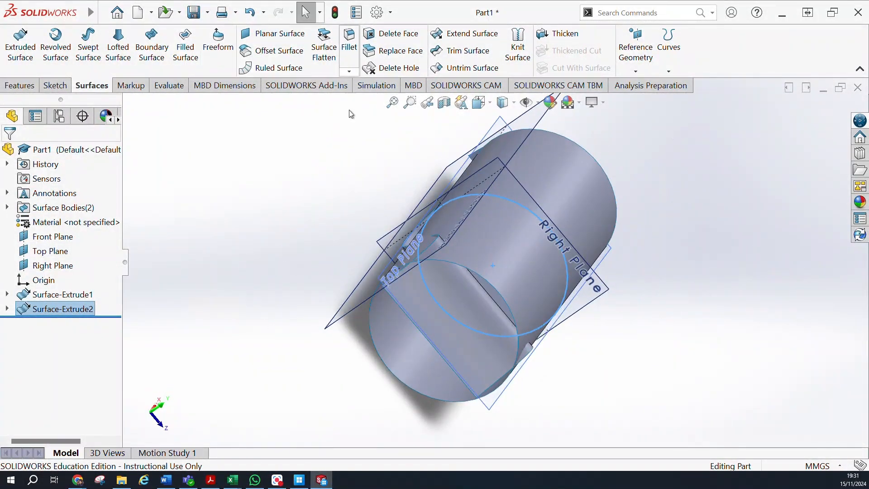
left_click(470, 51)
middle_click_drag(275, 143, 512, 296)
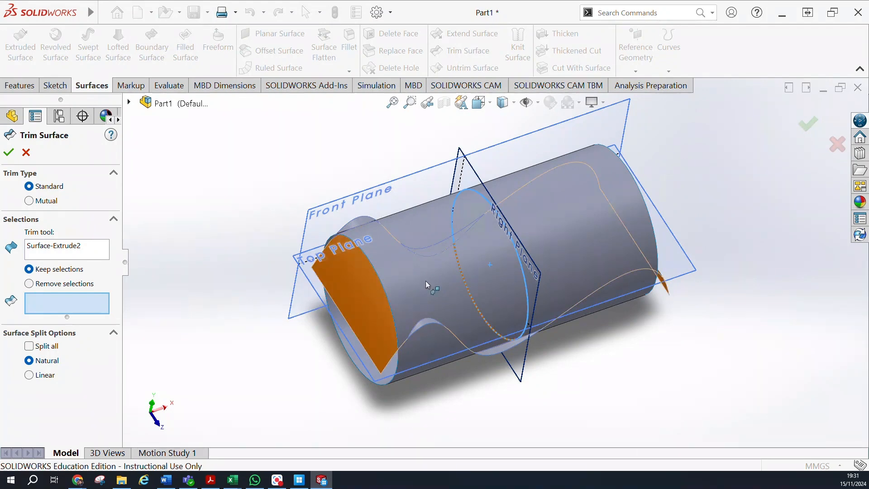
Select two spline-surface pieces protruding from the cylinder's sides as pieces to keep, and try to add the overhanging end.
middle_click_drag(374, 268, 413, 328)
left_click(431, 298)
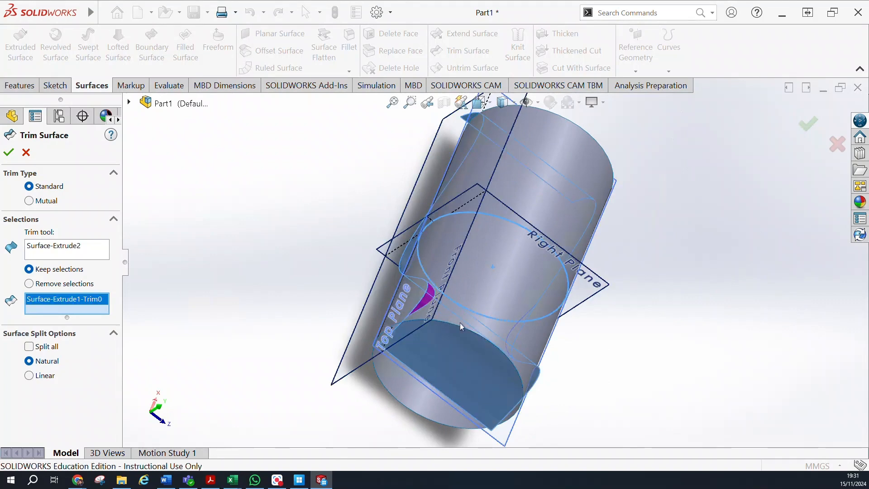
middle_click_drag(477, 322, 452, 376)
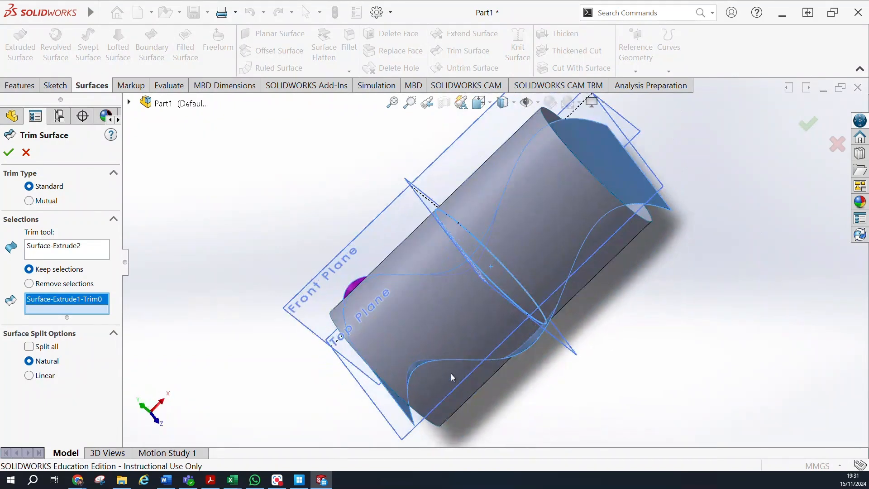
left_click(414, 369)
middle_click_drag(293, 188, 434, 322)
left_click(338, 187)
middle_click_drag(337, 241, 196, 78)
scroll(196, 78, "up", 1)
mouse_move(317, 175)
middle_mouse_down()
mouse_move(422, 457)
mouse_move(440, 444)
mouse_move(417, 345)
mouse_move(359, 359)
middle_mouse_up()
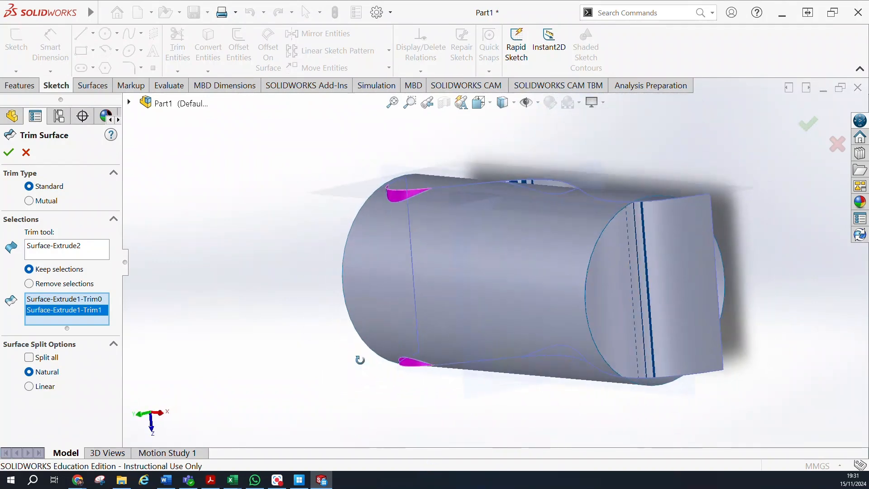
left_click(705, 307)
middle_click_drag(189, 268, 278, 252)
left_click(715, 320)
middle_click_drag(362, 270, 343, 146)
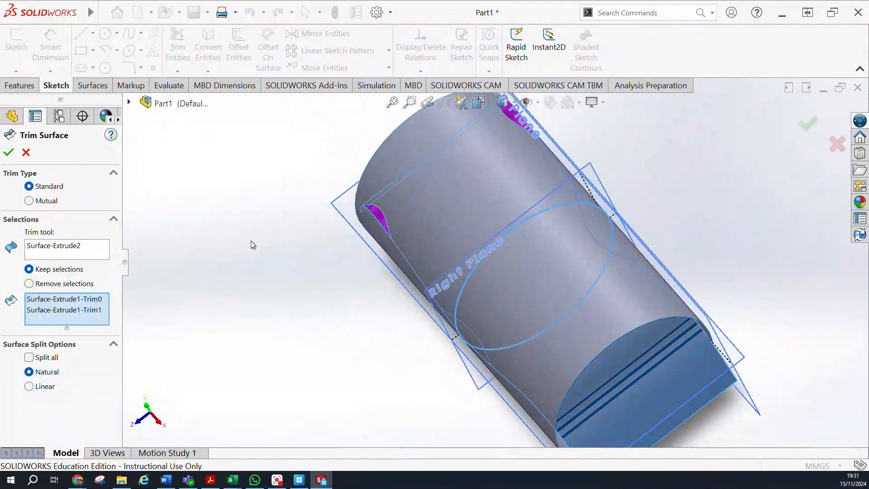
Clear the pieces to keep and try the spline surface as the trim tool instead of the cylinder.
right_click(71, 248)
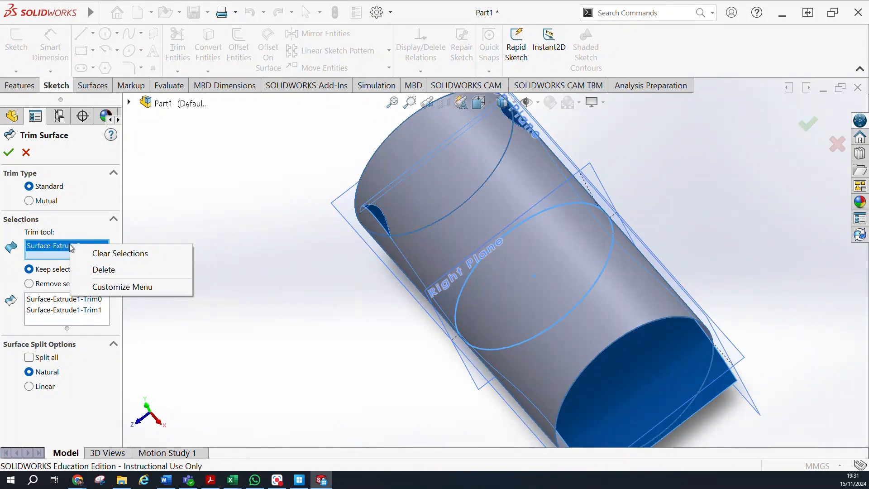
left_click(376, 372)
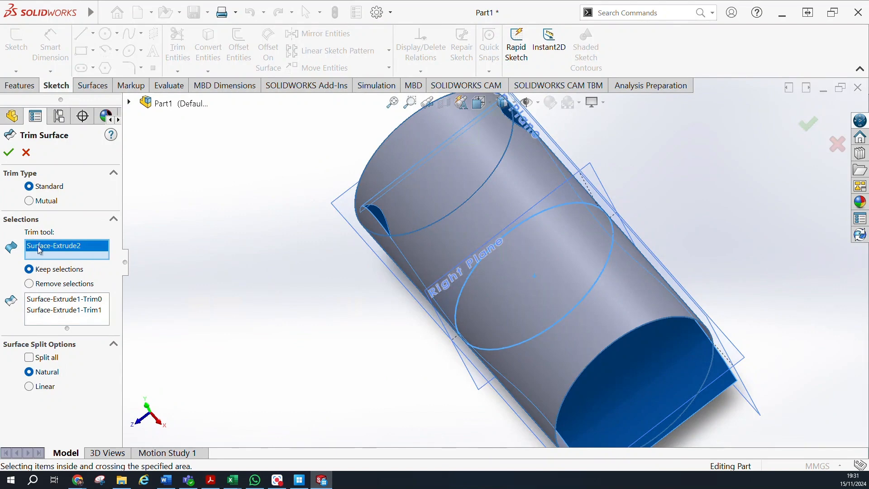
left_click(493, 260)
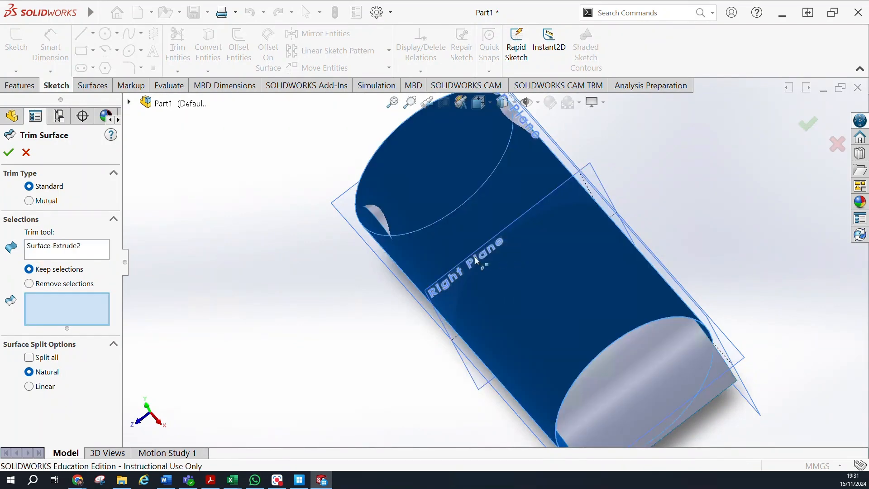
middle_click_drag(312, 287, 448, 209)
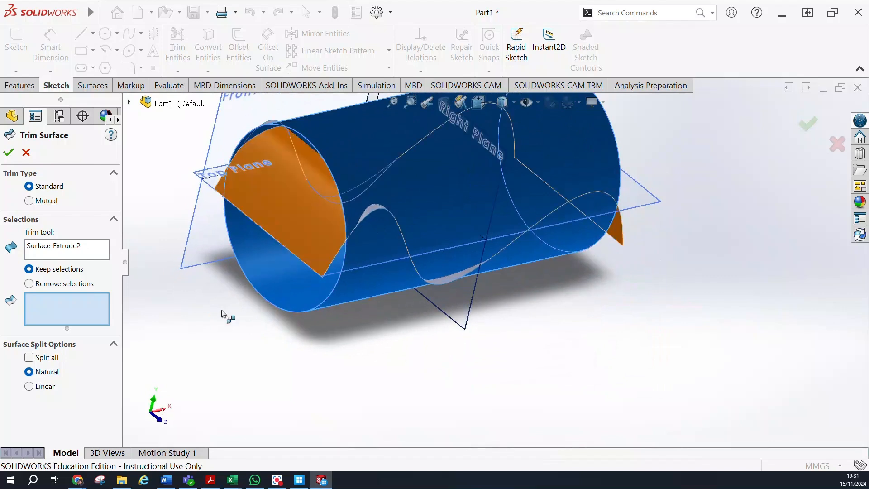
left_click(76, 245)
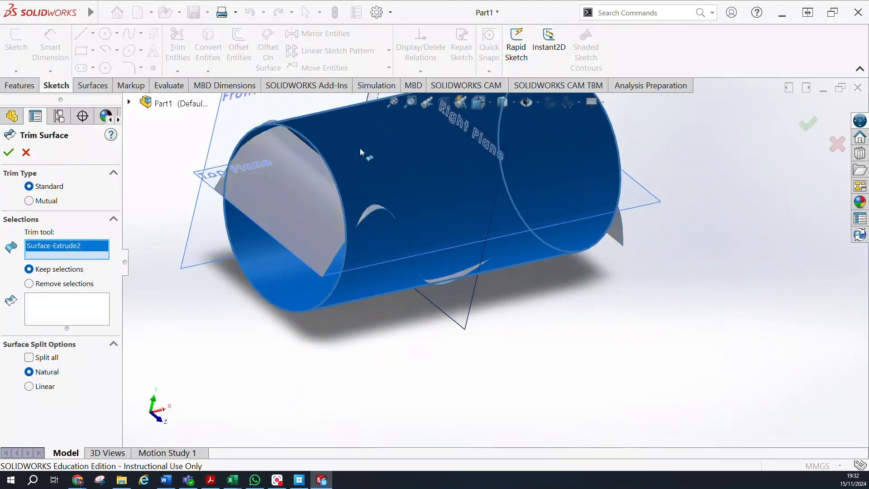
left_click(296, 199)
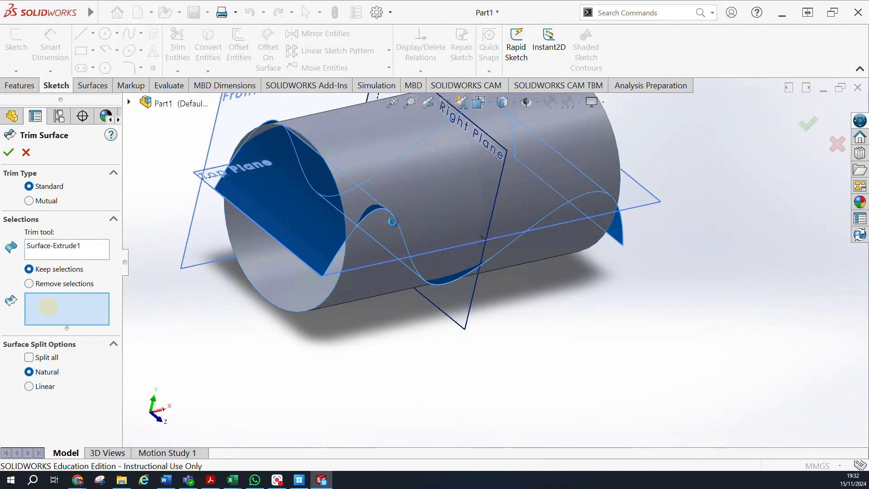
Delete the spline surface from the trim tool selection and choose the cylindrical surface as the trim tool.
middle_click_drag(221, 225, 217, 308)
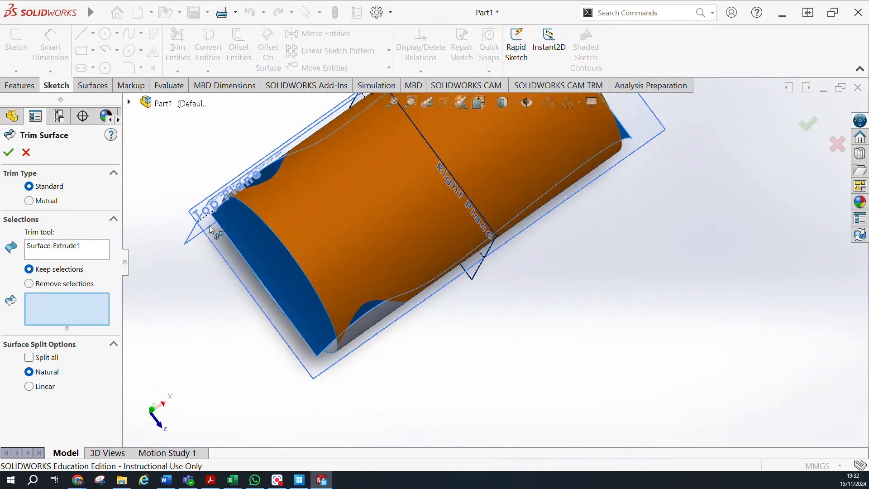
middle_click_drag(265, 228, 264, 183)
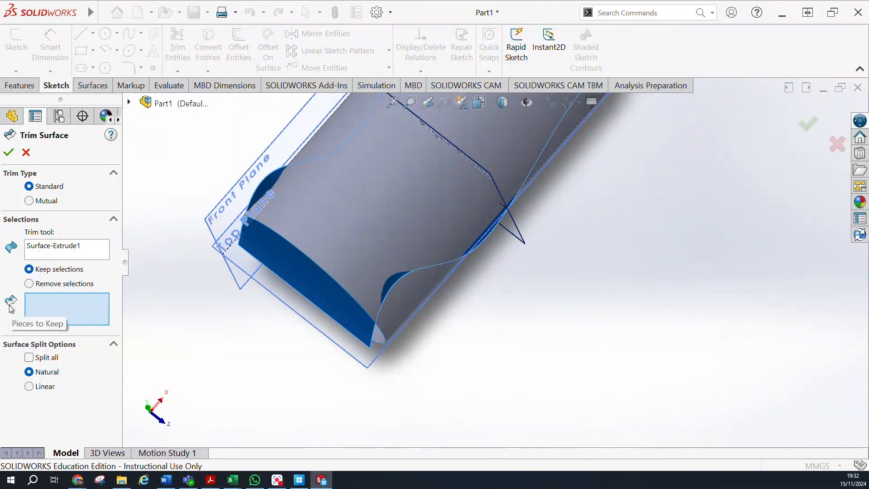
mouse_move(369, 343)
middle_mouse_down()
mouse_move(373, 303)
mouse_move(317, 171)
mouse_move(266, 231)
mouse_move(266, 293)
mouse_move(235, 345)
mouse_move(327, 222)
mouse_move(136, 231)
middle_mouse_up()
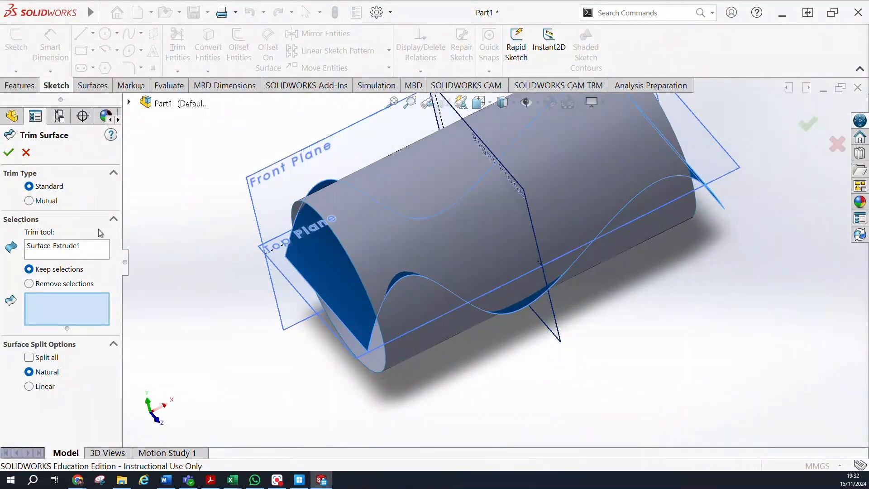
right_click(48, 248)
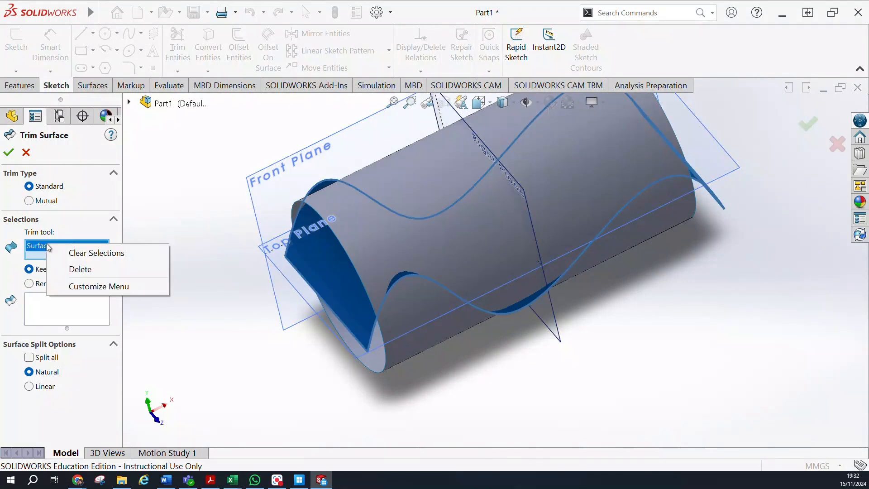
left_click(77, 271)
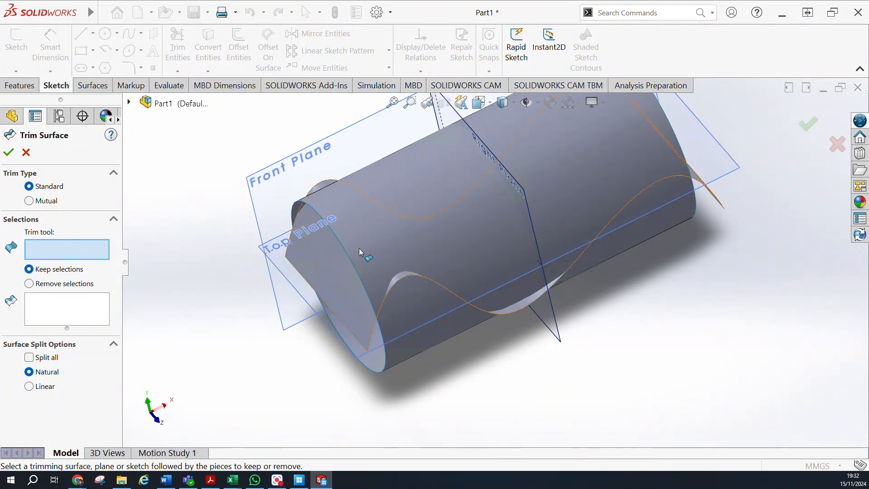
middle_click_drag(335, 244, 368, 230)
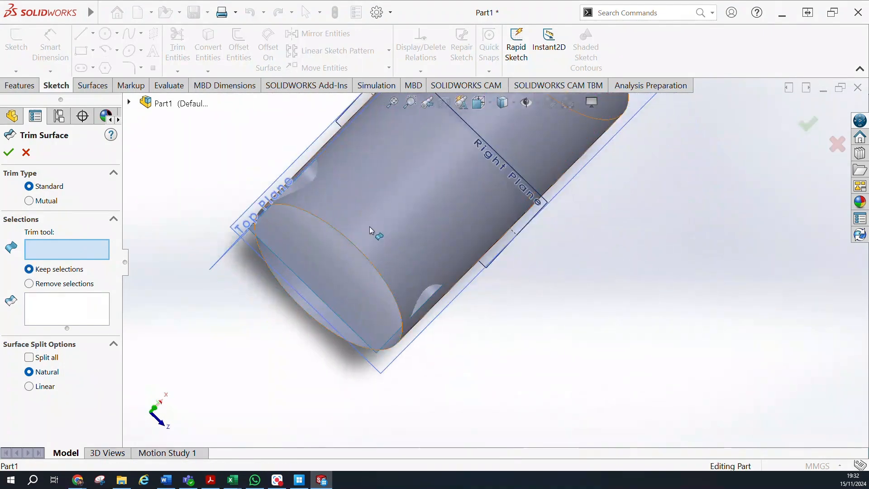
left_click(369, 228)
mouse_move(292, 418)
middle_mouse_down()
mouse_move(266, 364)
mouse_move(225, 312)
mouse_move(196, 341)
mouse_move(212, 385)
mouse_move(235, 406)
mouse_move(142, 330)
middle_mouse_up()
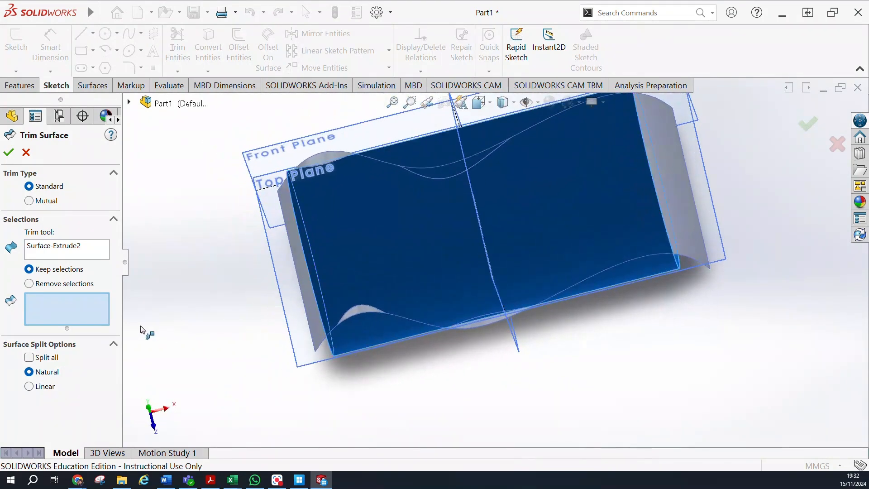
Switch the trim to Remove selections, pick the four spline-surface pieces protruding through the cylinder's sides and accept the trim.
left_click(29, 284)
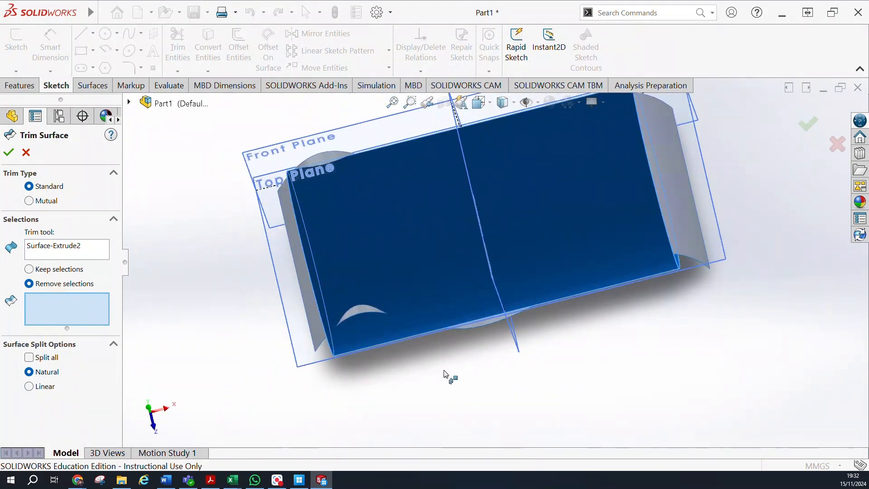
left_click(361, 311)
middle_click_drag(423, 352, 371, 216)
left_click(350, 200)
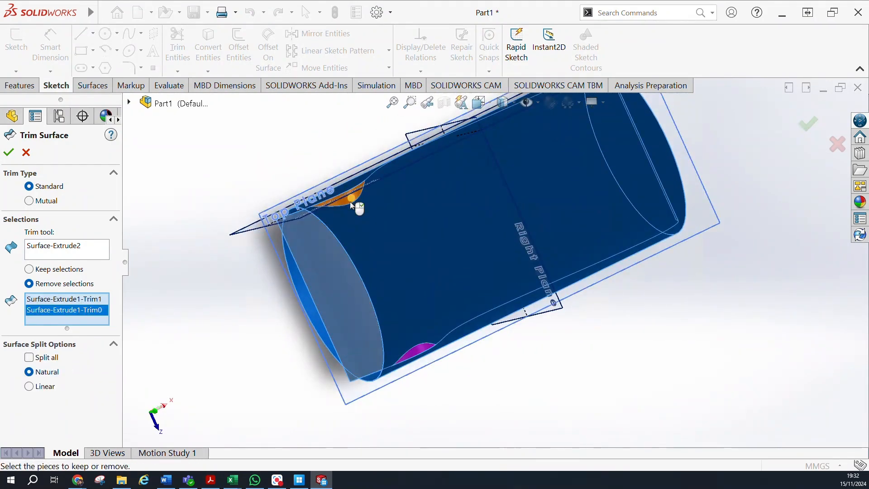
middle_click_drag(399, 291, 380, 228)
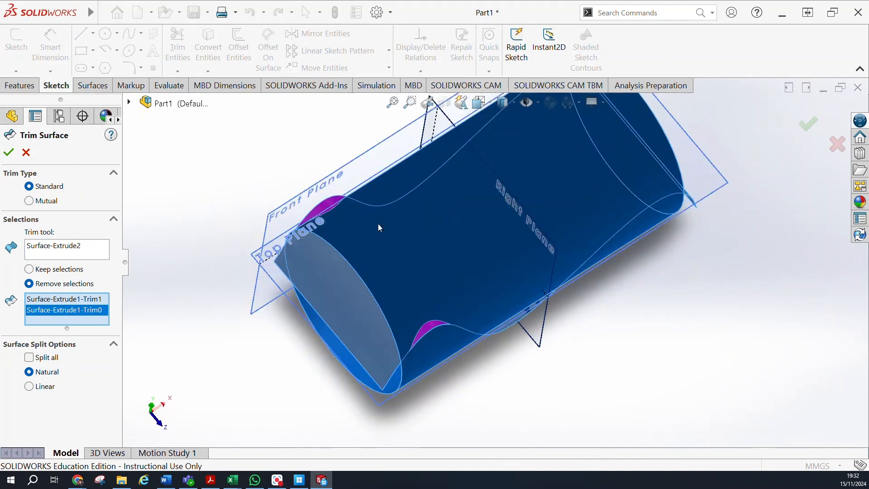
left_click(519, 322)
mouse_move(699, 345)
middle_mouse_down()
mouse_move(662, 388)
mouse_move(674, 398)
mouse_move(659, 293)
mouse_move(506, 263)
mouse_move(507, 353)
mouse_move(460, 367)
mouse_move(631, 377)
middle_mouse_up()
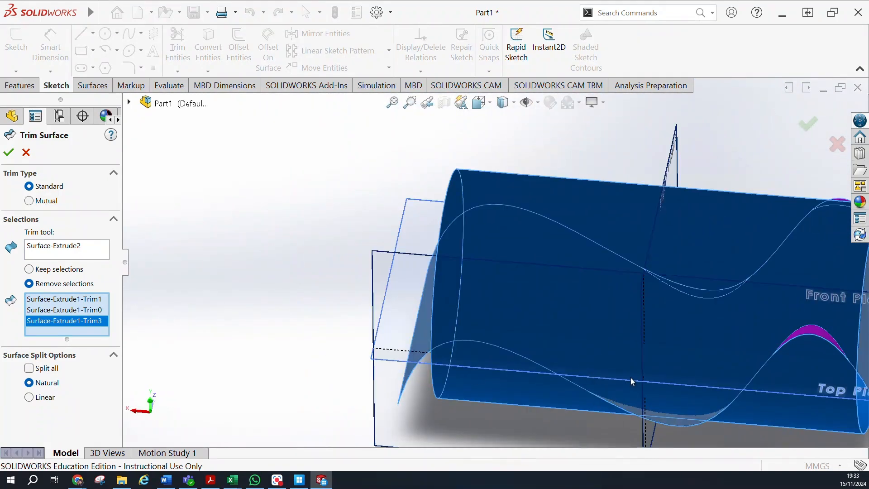
left_click(660, 419)
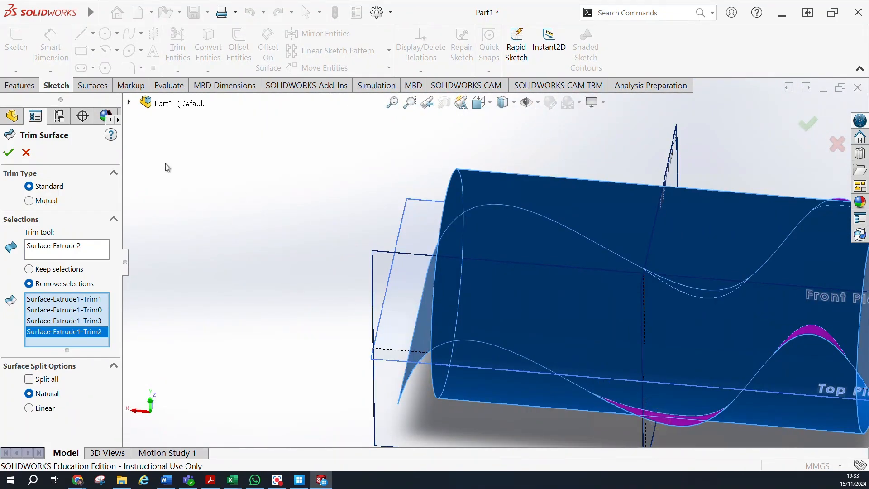
left_click(10, 153)
Examine the trimmed spline surface and the cylinder from several angles, including both open ends.
middle_click_drag(337, 211, 366, 246)
middle_click_drag(207, 254, 466, 149)
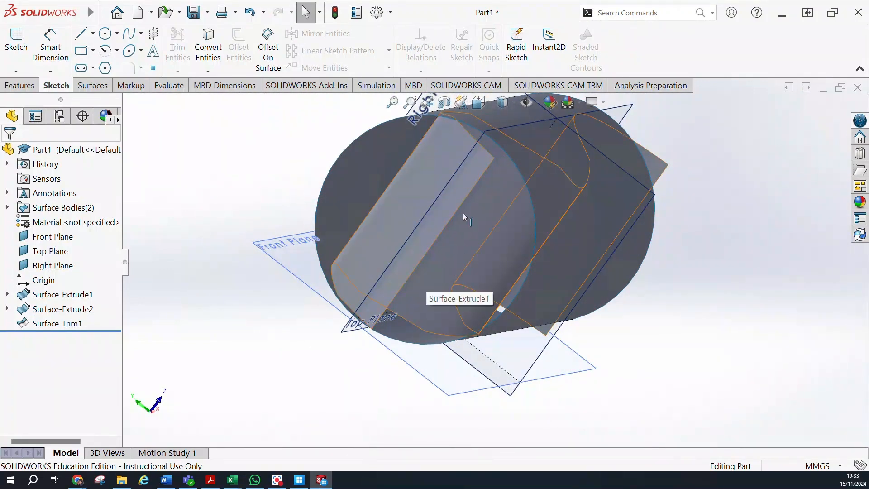
middle_click_drag(521, 251, 274, 133)
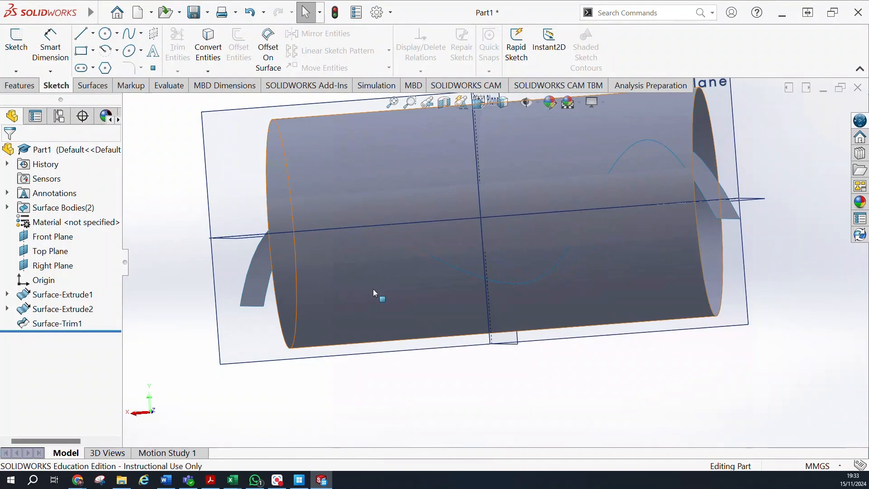
middle_click_drag(380, 289, 285, 316)
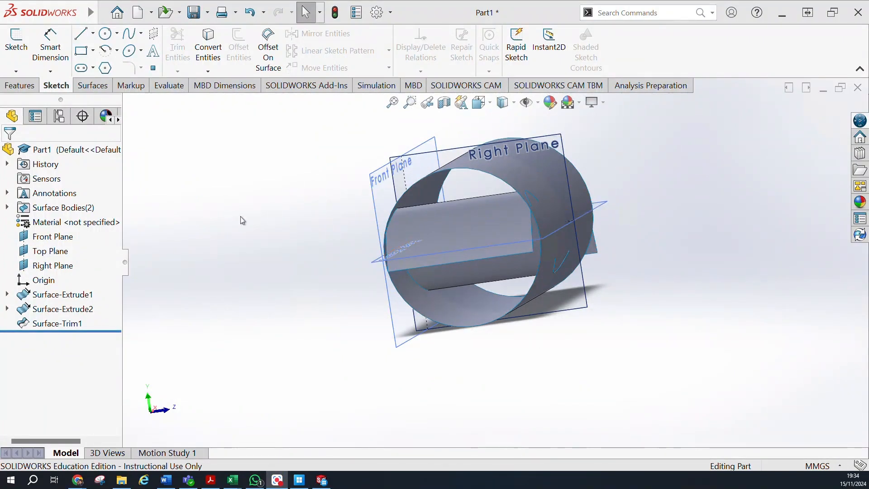
scroll(240, 216, "up", 1)
scroll(240, 216, "down", 2)
scroll(240, 219, "up", 2)
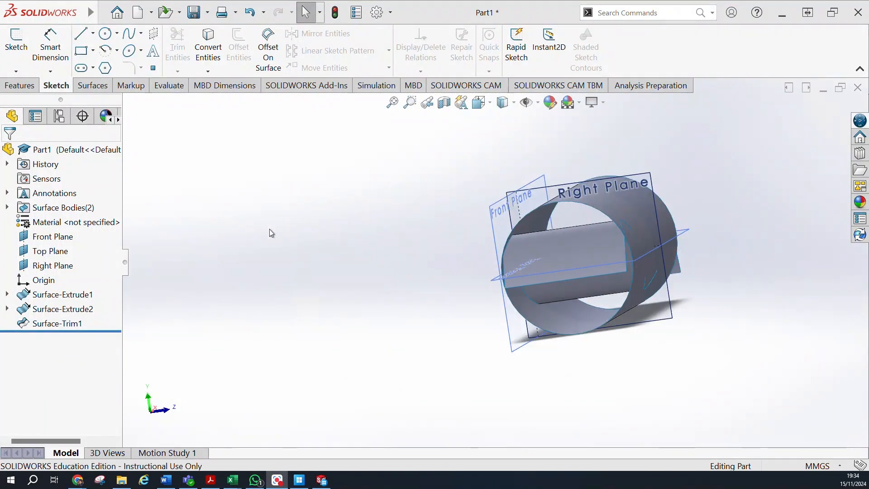
scroll(390, 238, "up", 1)
Start a sketch on the Front Plane and draw a vertical centerline beside the cylinder, clear of the existing surfaces.
middle_click_drag(426, 243, 462, 176)
left_click(460, 224)
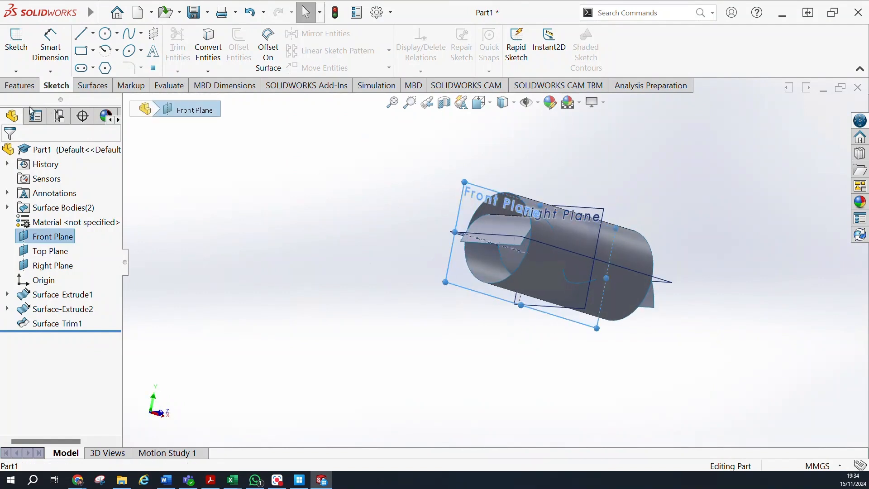
left_click(16, 45)
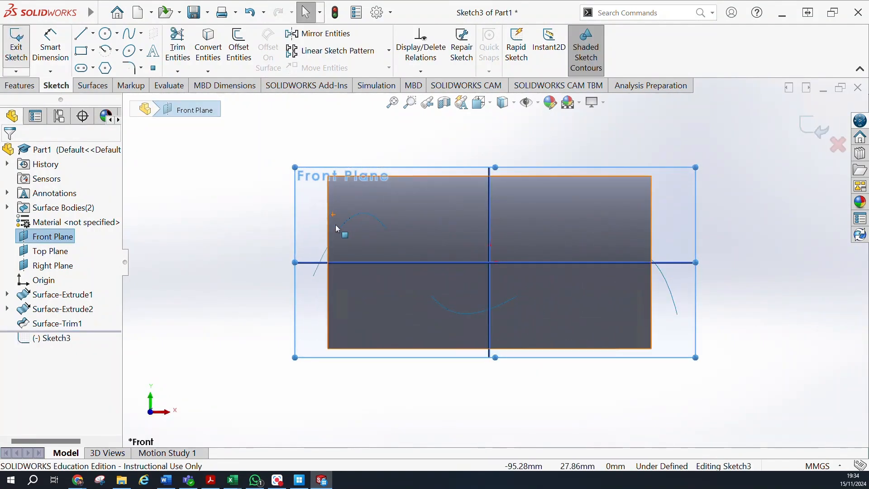
middle_click_drag(338, 256, 499, 264, "ctrl")
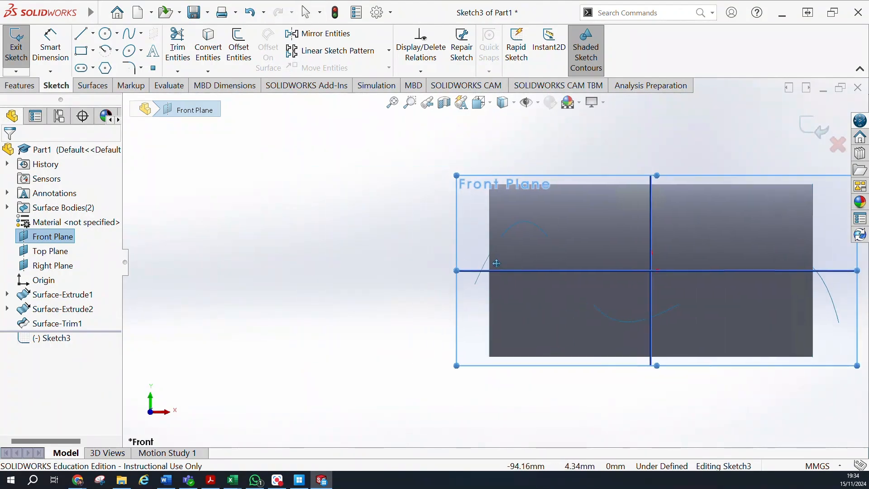
left_click(92, 34)
left_click(111, 66)
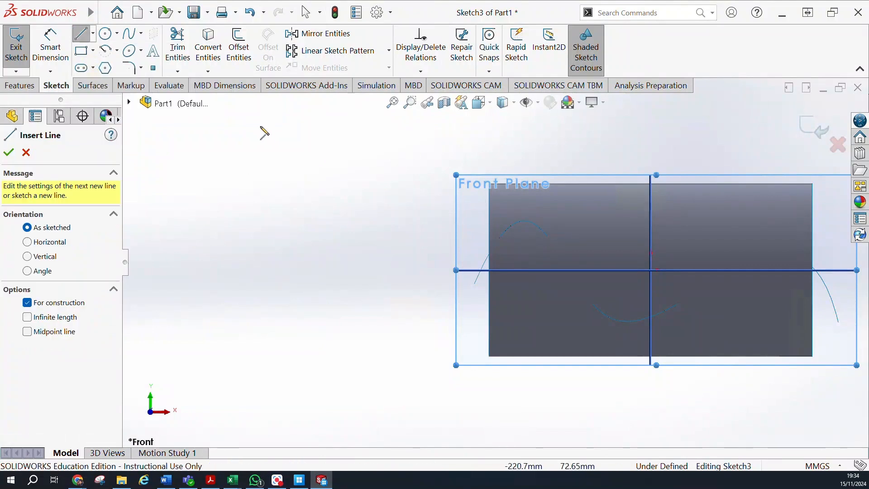
left_click(259, 129)
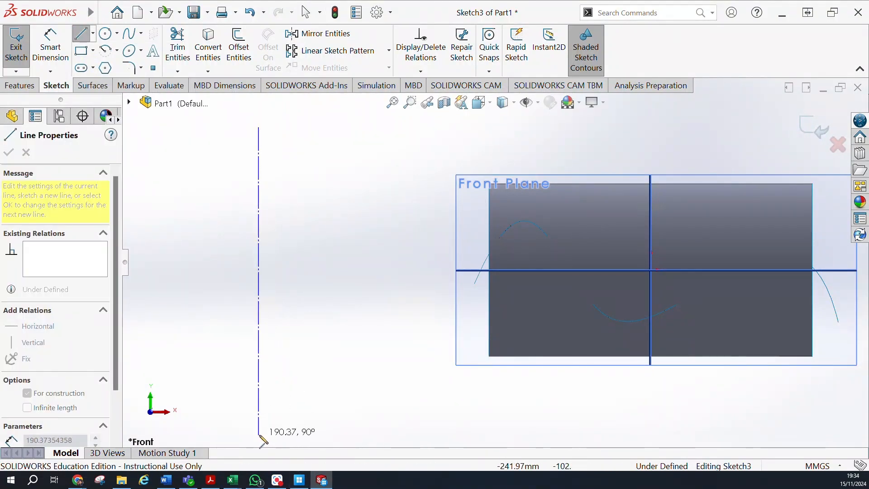
scroll(264, 424, "up", 4)
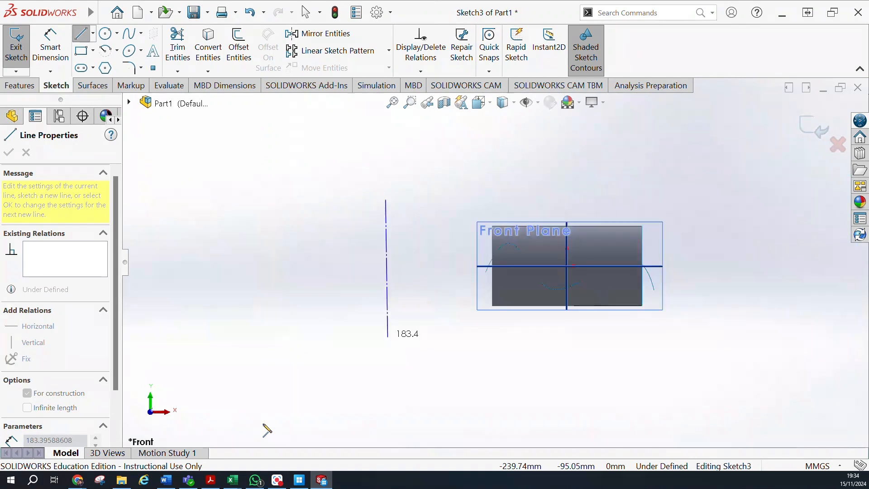
left_click(387, 377)
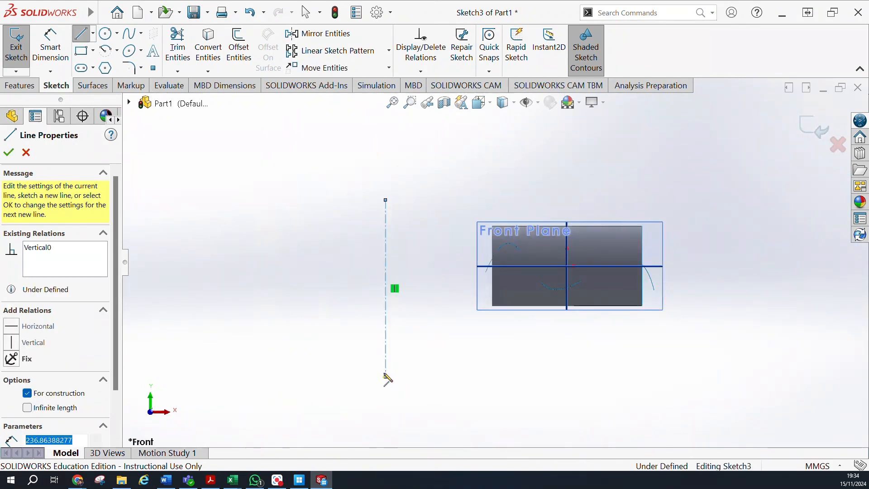
Sketch an open half-bottle line profile: short vertical neck, 51 mm horizontal shoulder, about 146 mm vertical side and 73 mm base ending on the centerline.
left_click(93, 33)
left_click(114, 66)
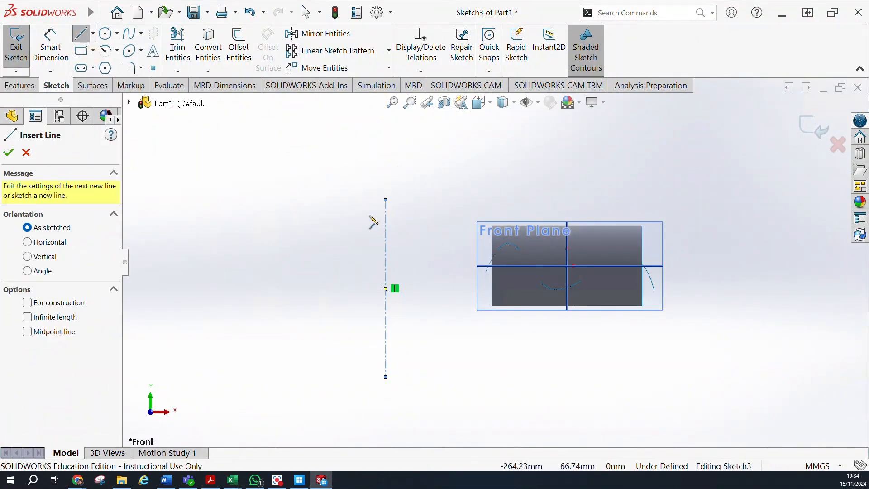
left_click(370, 213)
left_click(370, 233)
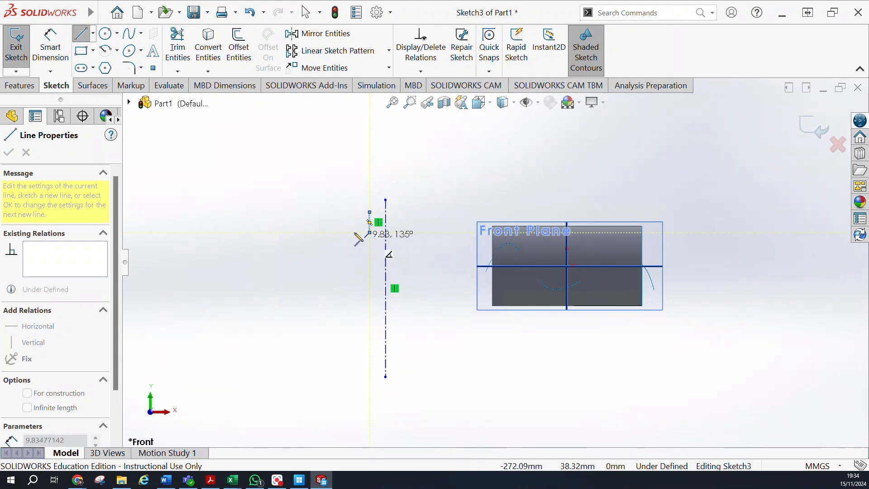
left_click(332, 233)
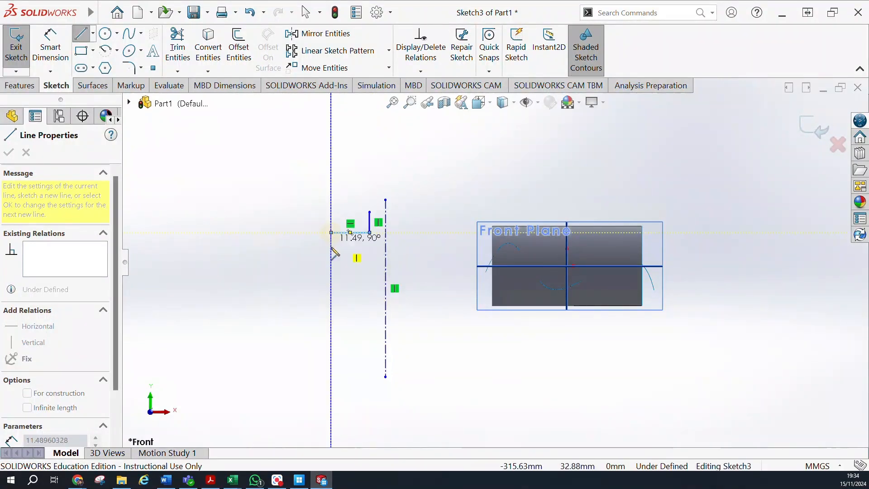
left_click(332, 342)
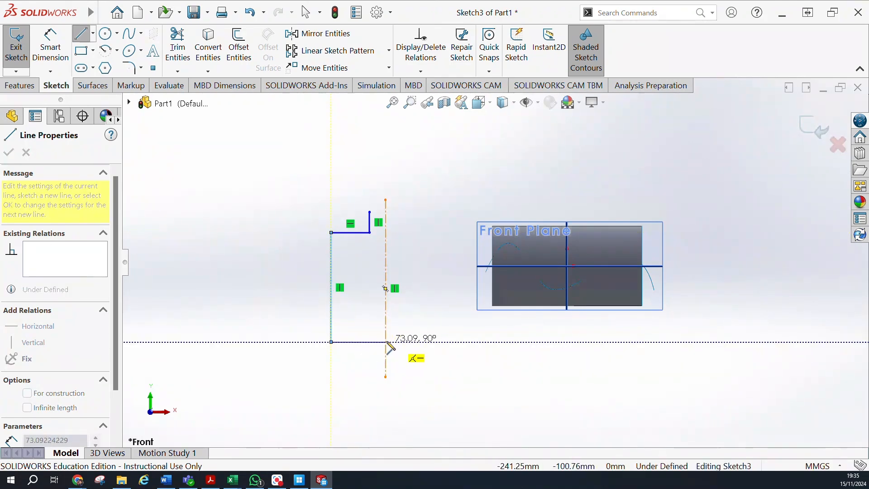
left_click(386, 343)
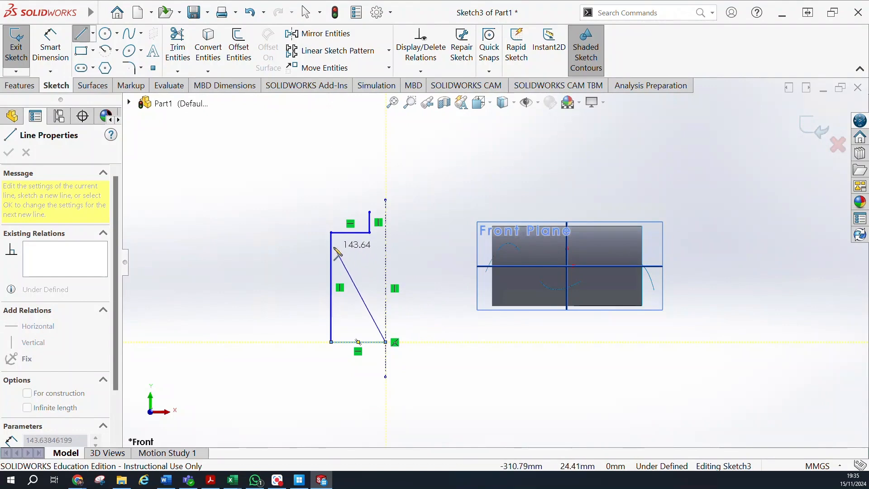
key("Escape")
key("Escape")
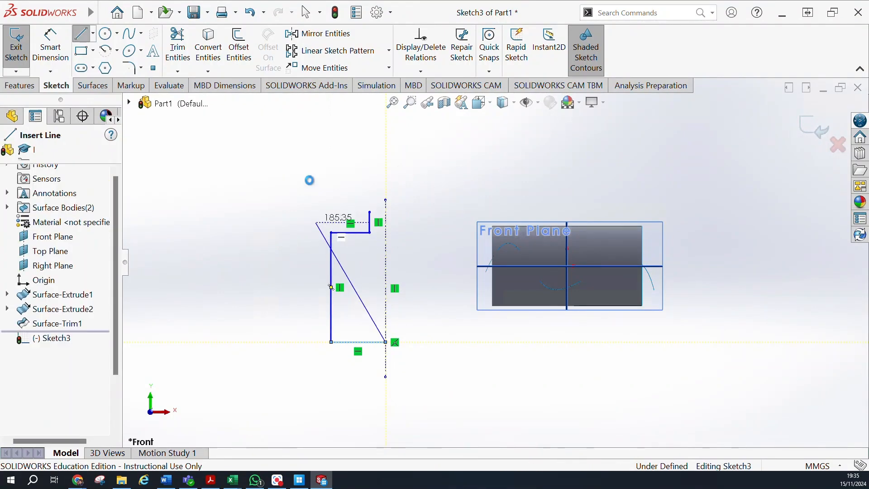
left_click(20, 54)
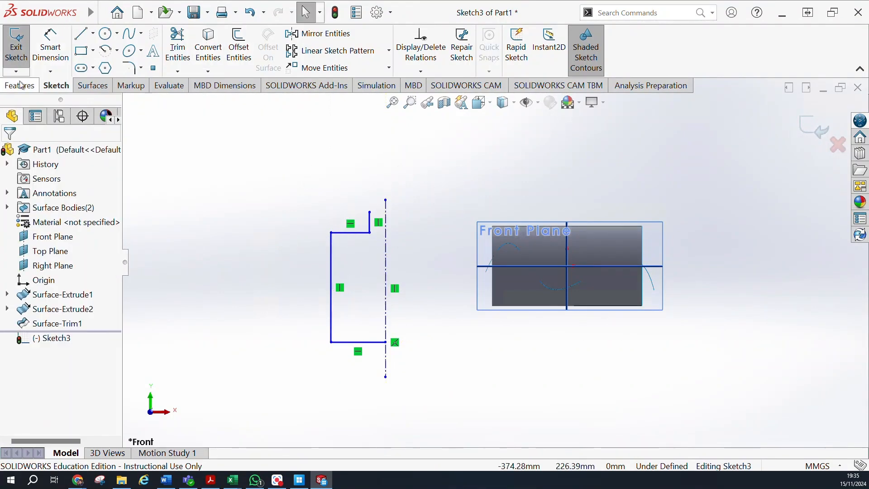
left_click(61, 86)
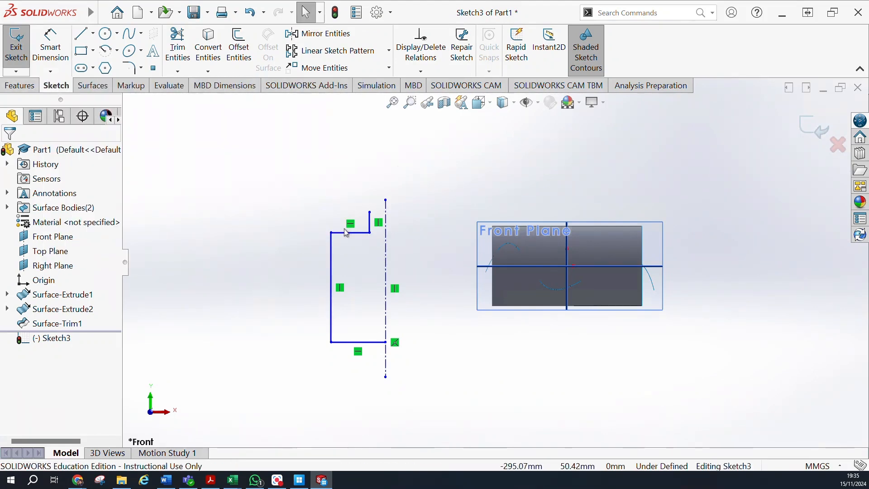
left_click(84, 86)
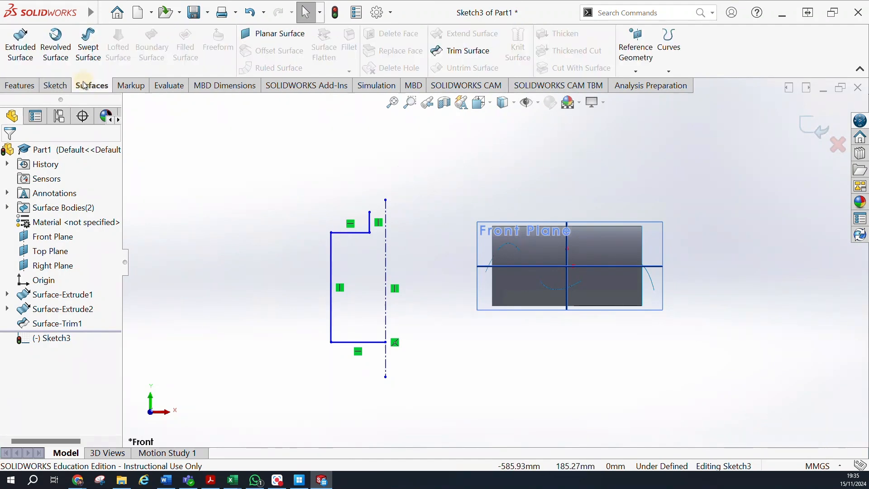
left_click(57, 85)
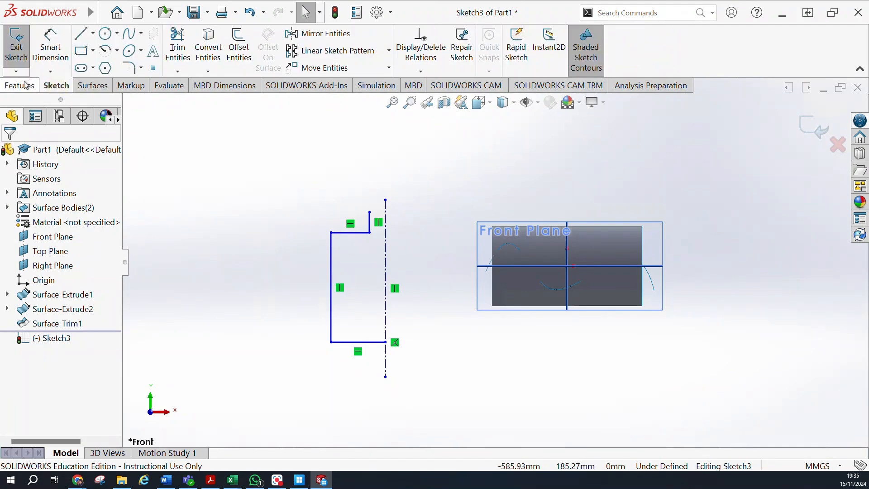
left_click(23, 85)
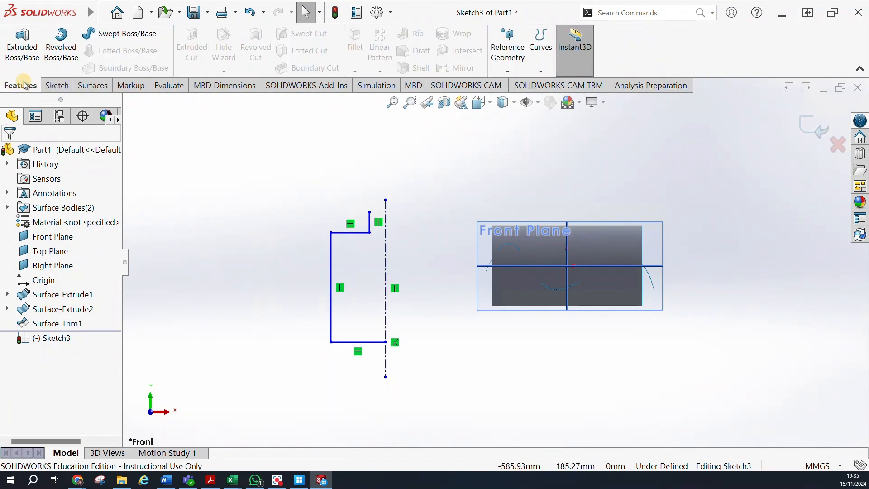
left_click(51, 87)
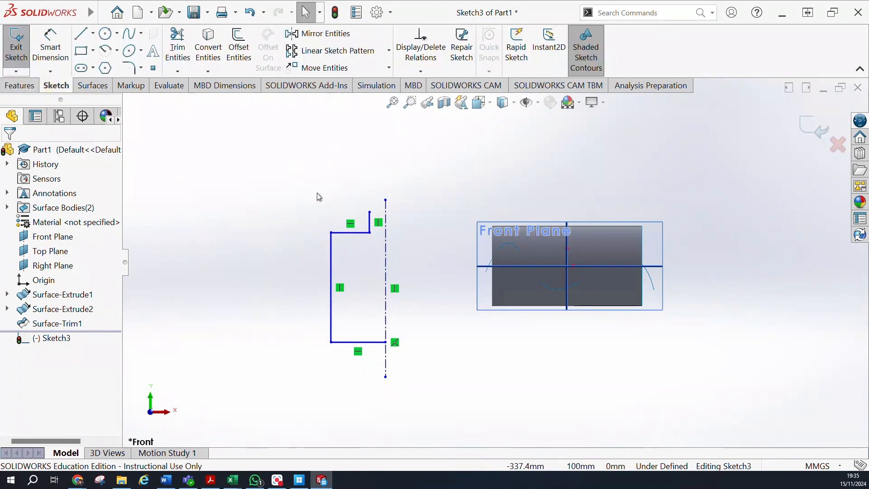
left_click(344, 233)
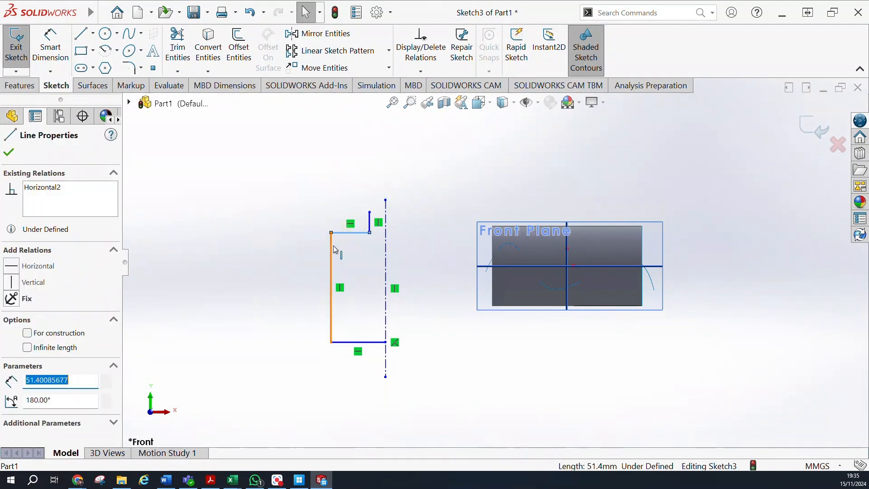
left_click(336, 250, "ctrl")
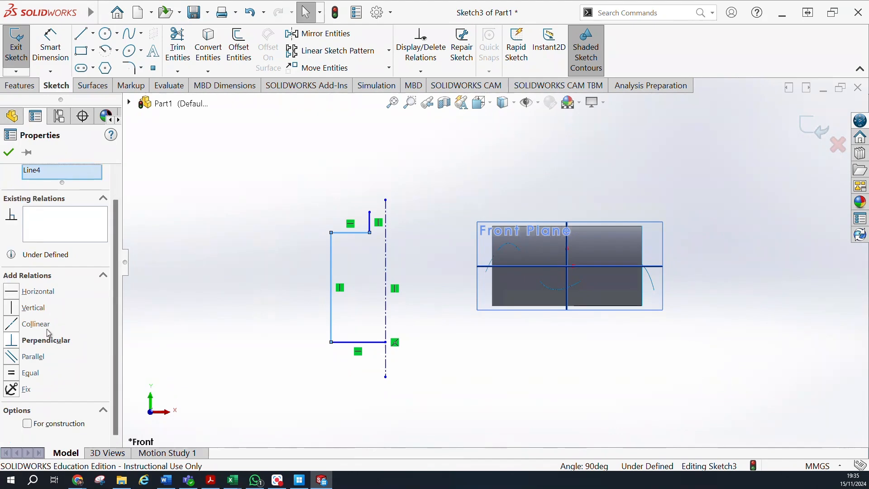
left_click(36, 87)
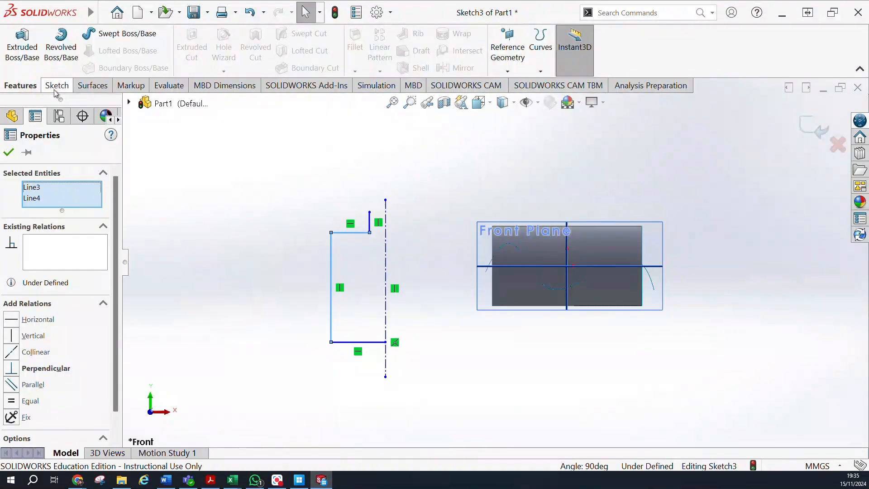
left_click(57, 89)
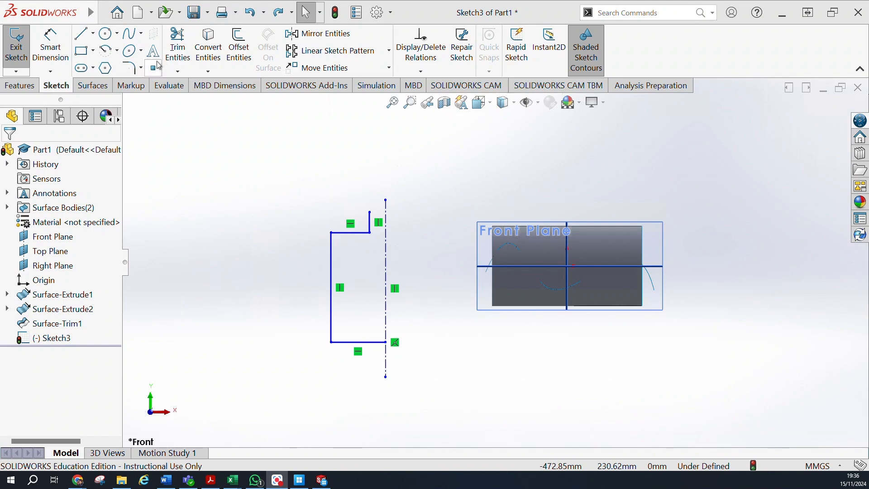
left_click(133, 70)
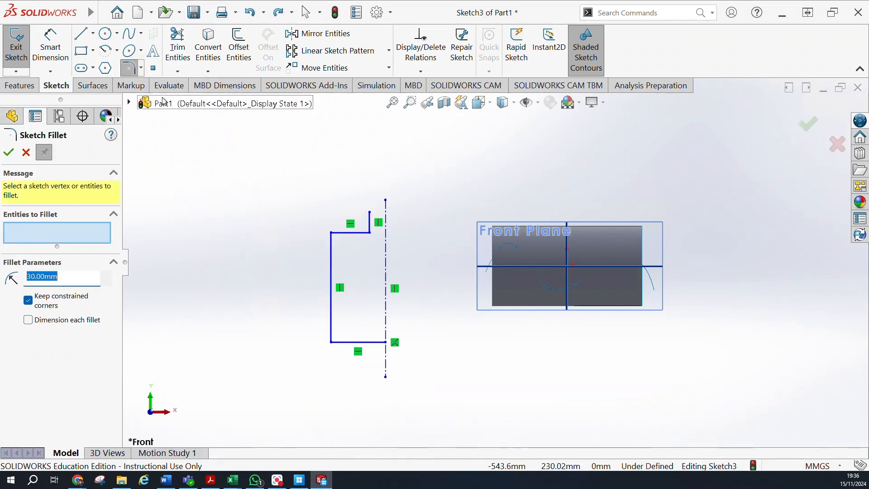
left_click(142, 69)
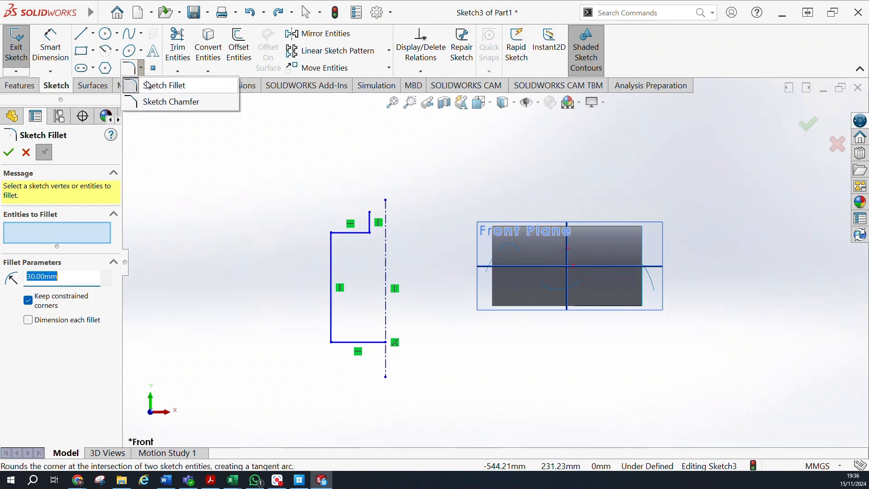
left_click(358, 234)
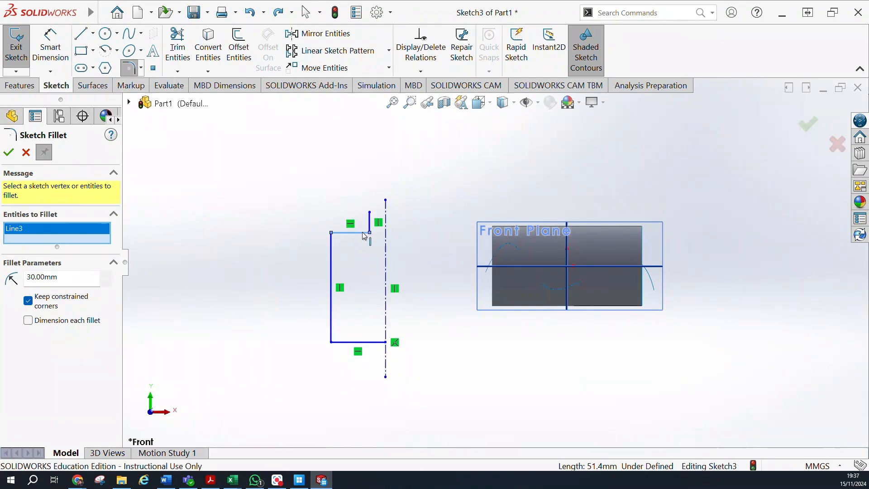
left_click(363, 233)
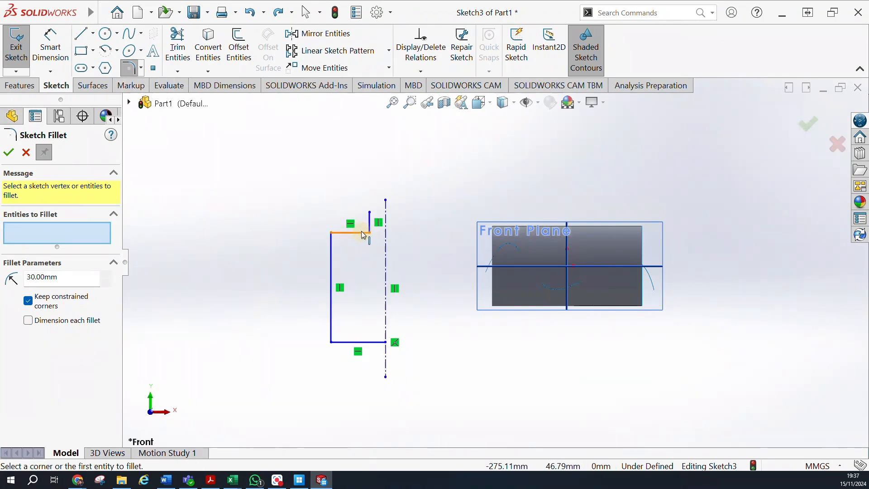
left_click(129, 69)
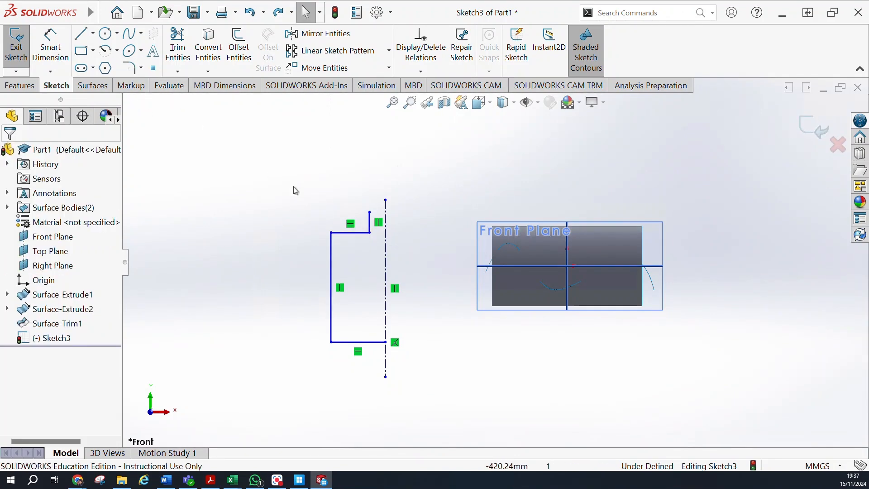
Round the profile's shoulder and base corners with 30 mm sketch fillets.
left_click(129, 68)
left_click(355, 234)
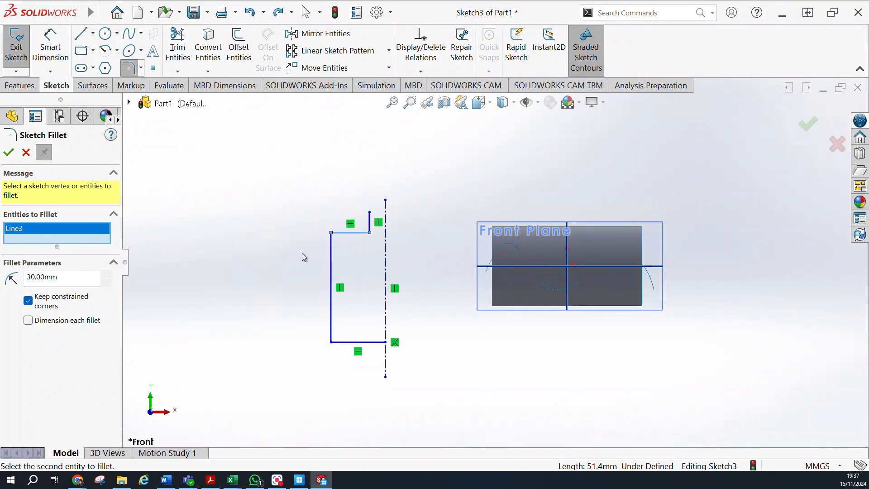
left_click(333, 255)
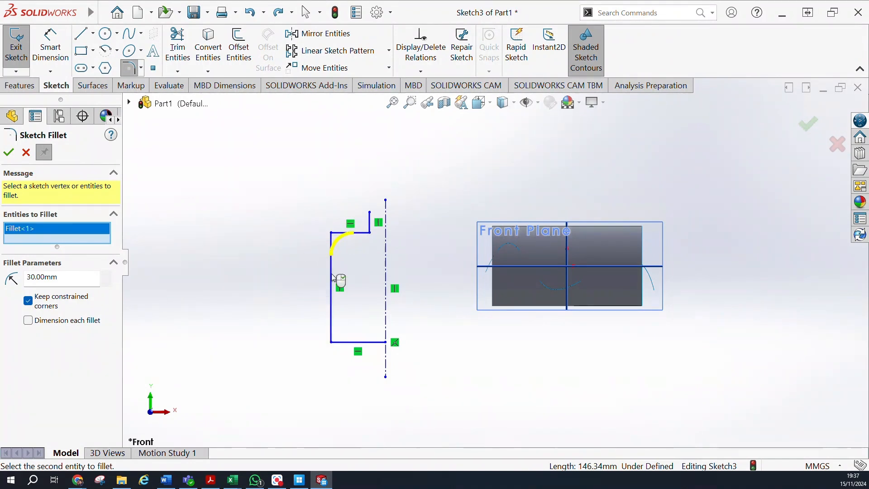
left_click(332, 343)
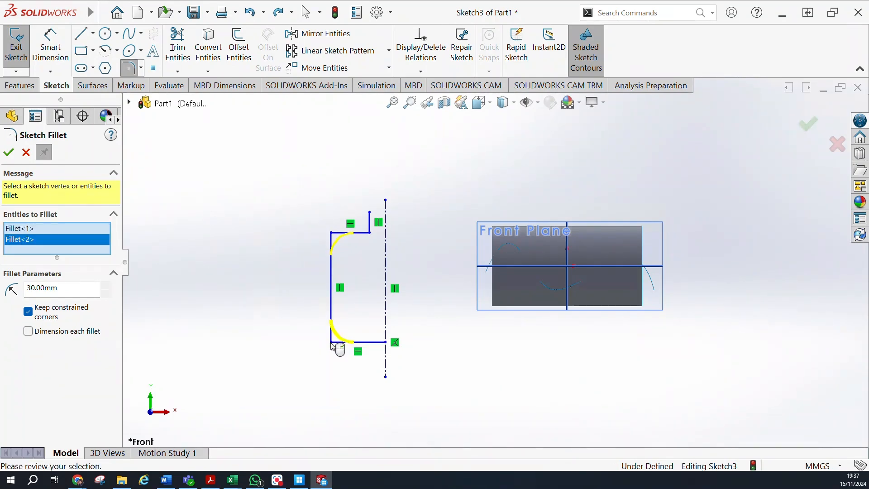
left_click(8, 152)
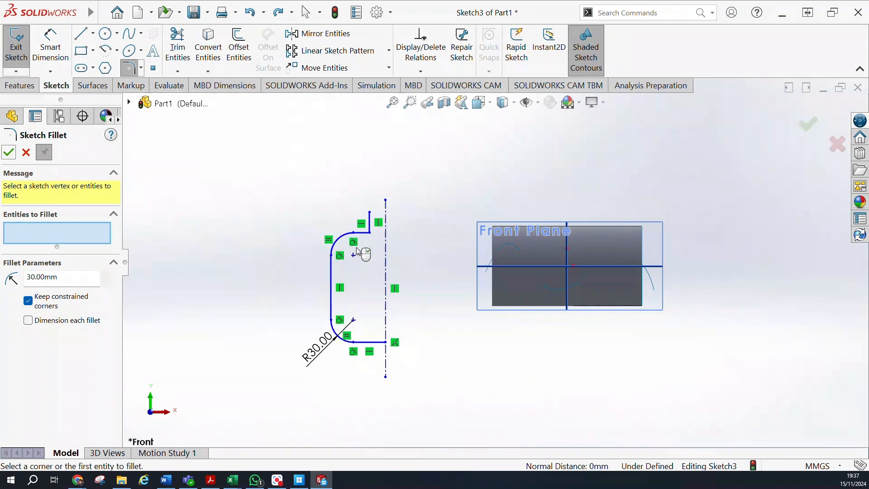
left_click(10, 154)
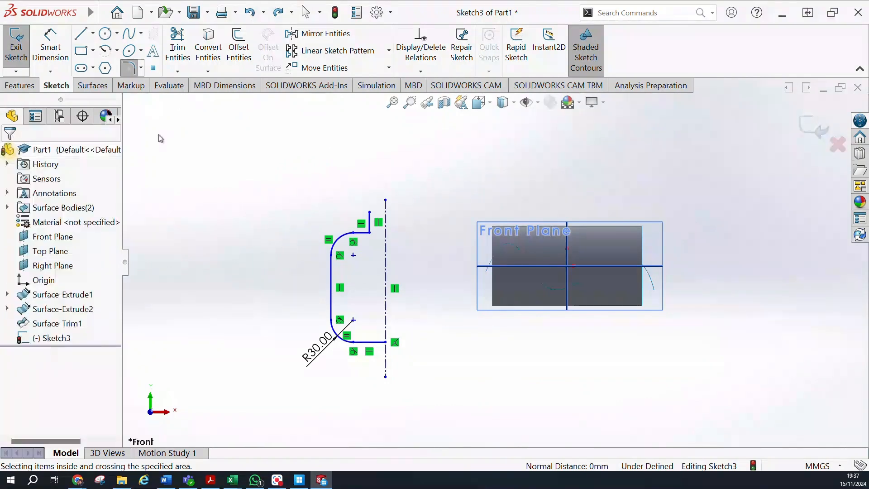
Revolve the half-bottle profile into a surface about the vertical centerline with a 330-degree blind angle.
left_click(93, 85)
left_click(55, 46)
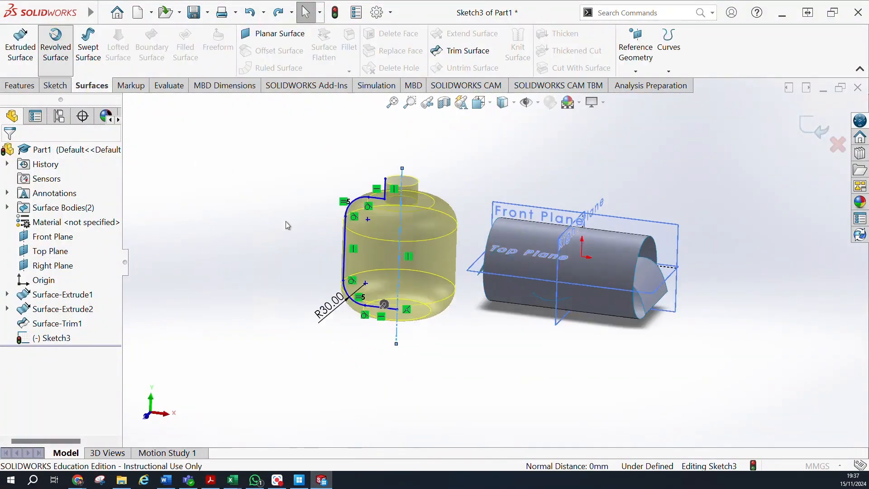
mouse_move(365, 204)
middle_mouse_down()
mouse_move(381, 194)
mouse_move(366, 184)
mouse_move(403, 159)
mouse_move(284, 193)
middle_mouse_up()
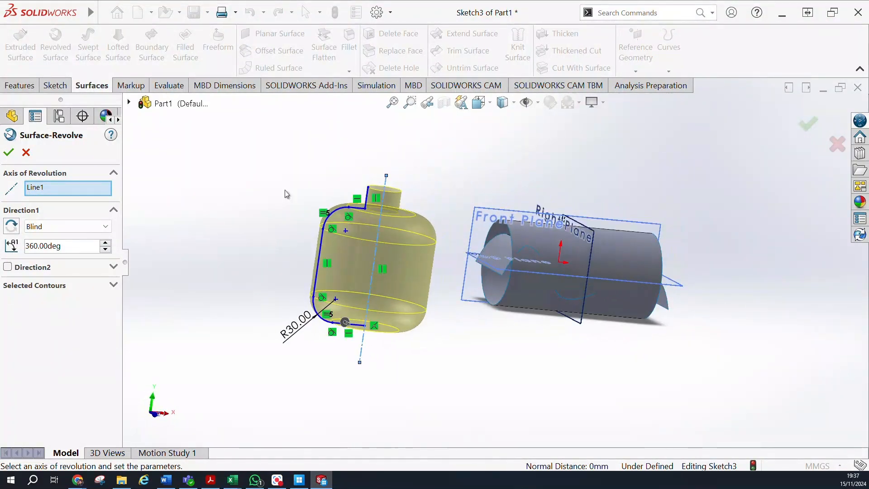
left_click(107, 243)
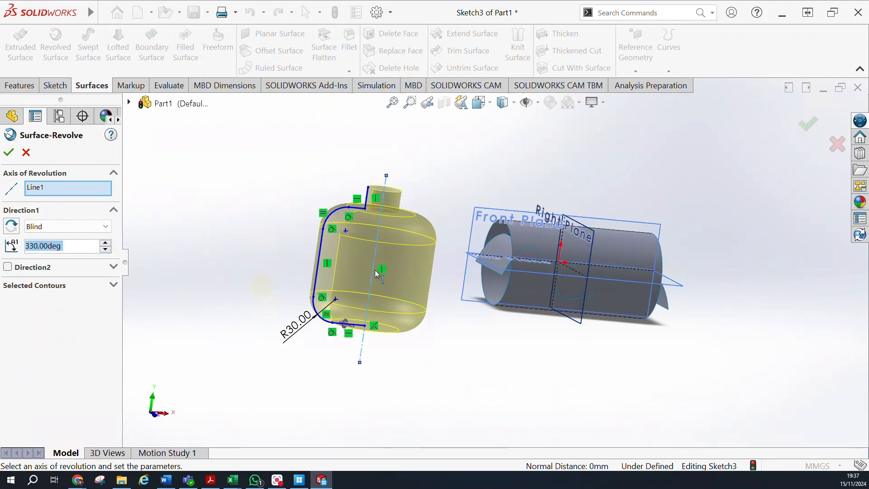
scroll(376, 270, "down", 5)
middle_click_drag(317, 280, 203, 262)
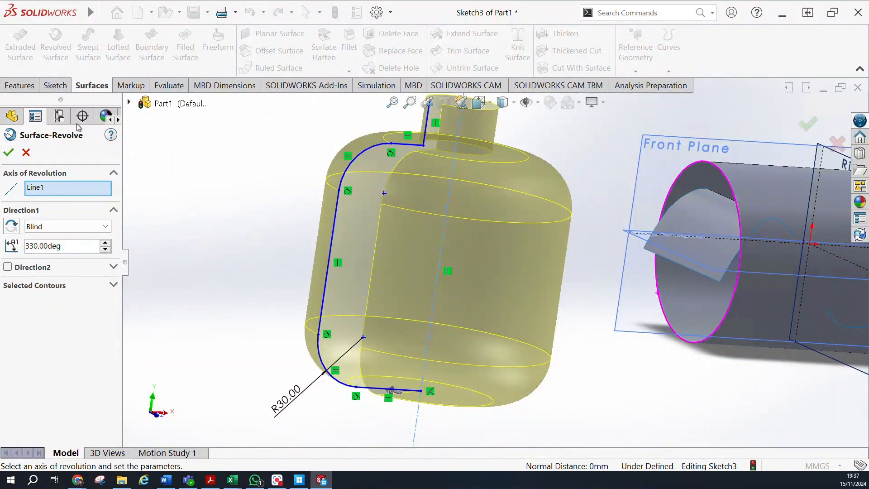
left_click(9, 153)
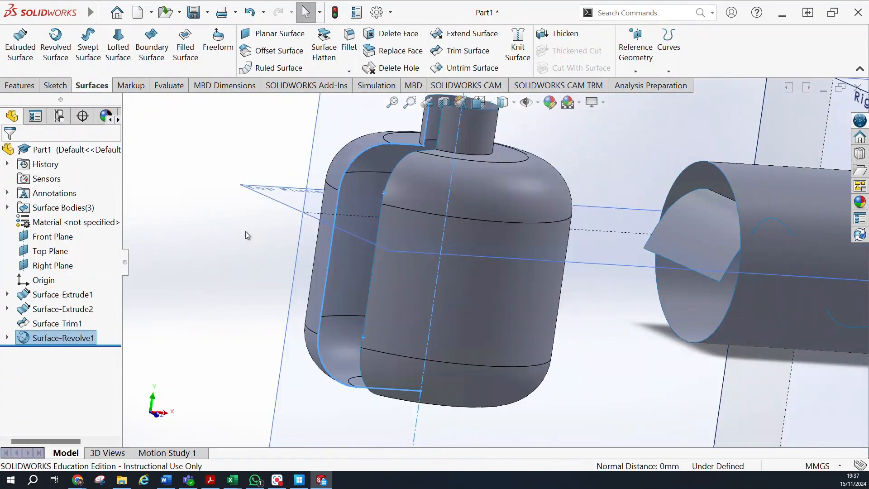
Examine the revolved bottle surface from several angles, including its open gap and the neighbouring cylinder.
middle_click_drag(249, 257, 242, 233)
scroll(242, 233, "up", 2)
middle_click_drag(385, 169, 434, 228)
middle_click_drag(314, 234, 385, 86)
scroll(519, 267, "down", 4)
scroll(550, 284, "up", 3)
middle_click_drag(599, 300, 425, 288)
scroll(425, 288, "up", 4)
middle_click_drag(351, 268, 313, 265)
scroll(289, 254, "up", 2)
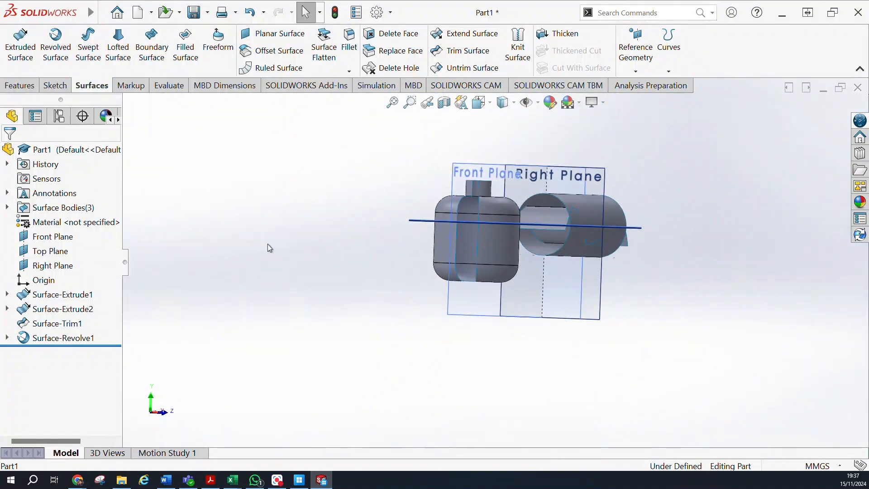
Reopen the revolved surface's definition to review its axis, direction and angle, and accept it without changes.
left_click(48, 338)
left_click(62, 303)
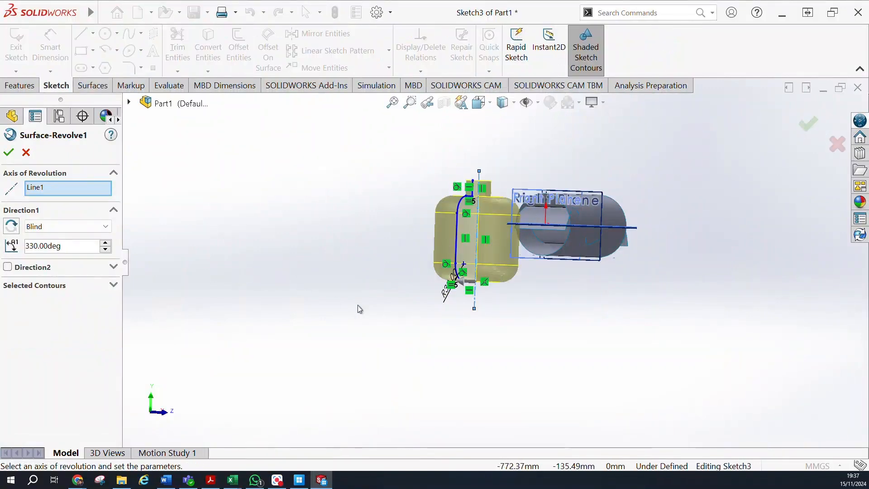
middle_click_drag(482, 313, 460, 303)
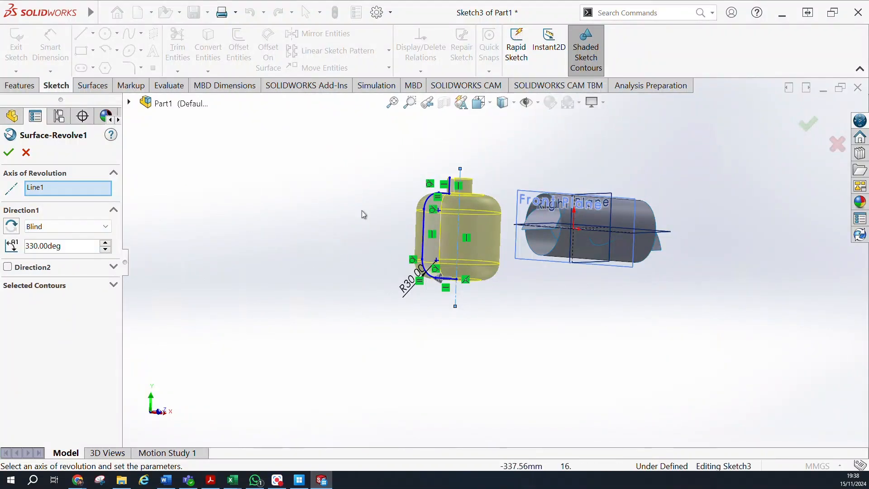
left_click(9, 153)
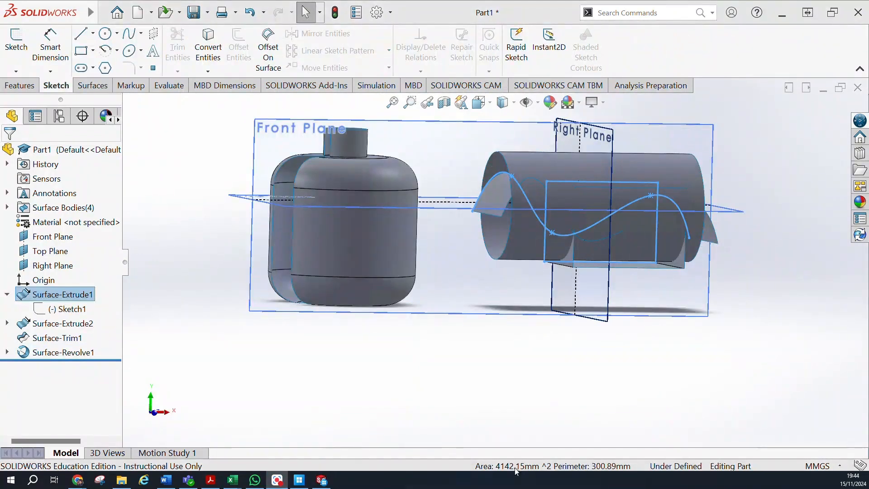
Delete the cylindrical surface extrusion together with the trim that depends on it.
left_click(46, 323)
right_click(46, 324)
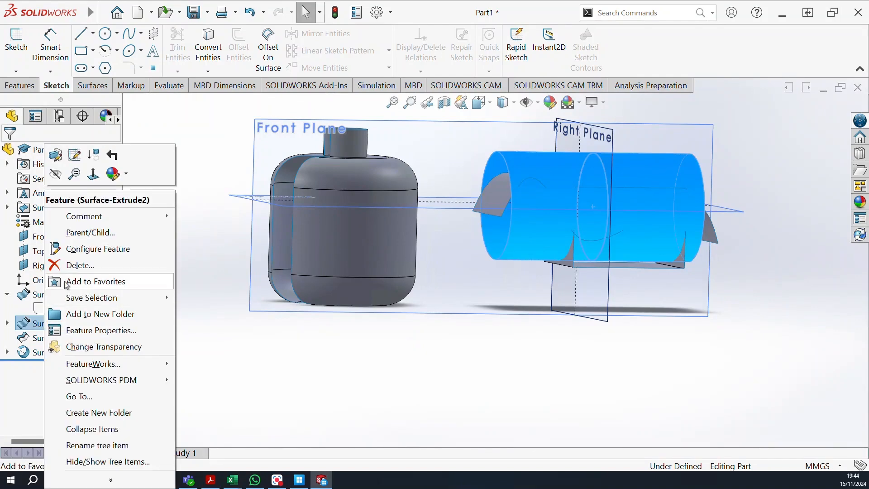
left_click(77, 265)
left_click(525, 190)
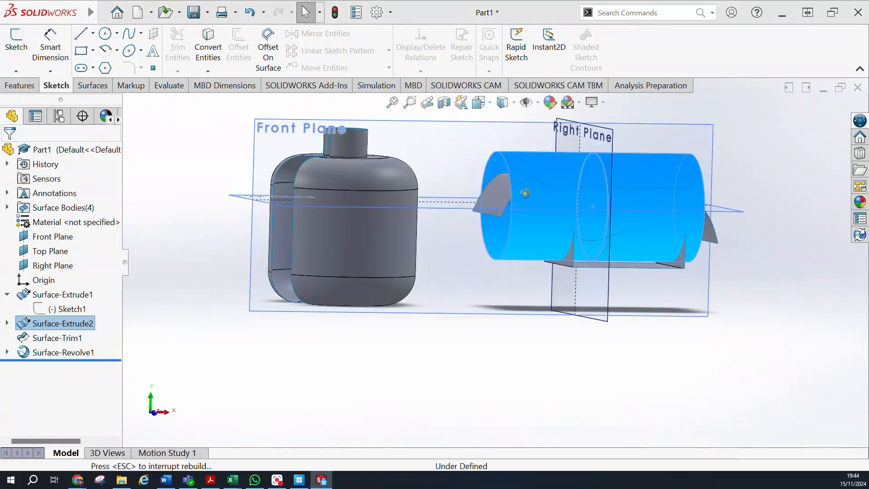
middle_click_drag(615, 176, 586, 175)
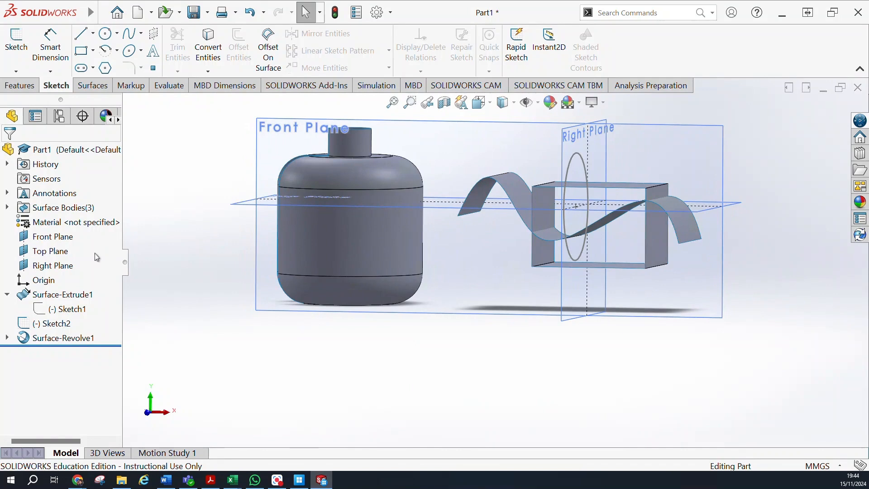
Edit the sketch of the first surface extrusion and delete all four rectangle lines, keeping the spline.
left_click(63, 308)
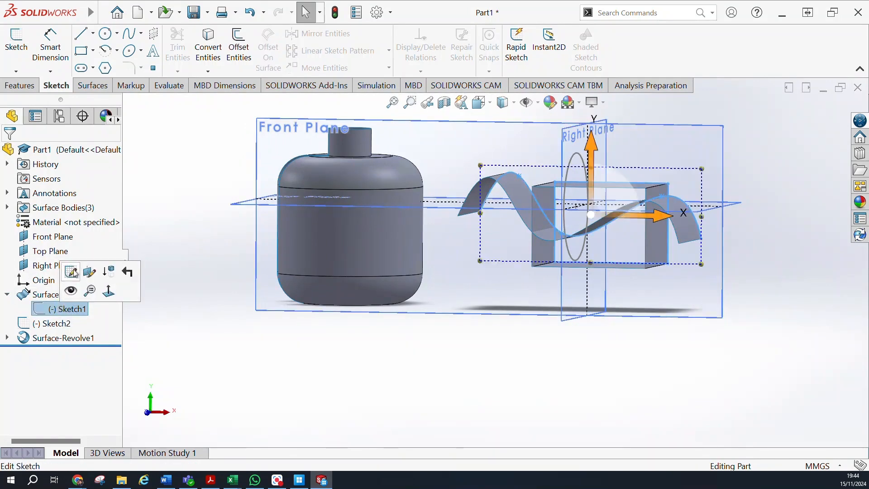
left_click(71, 273)
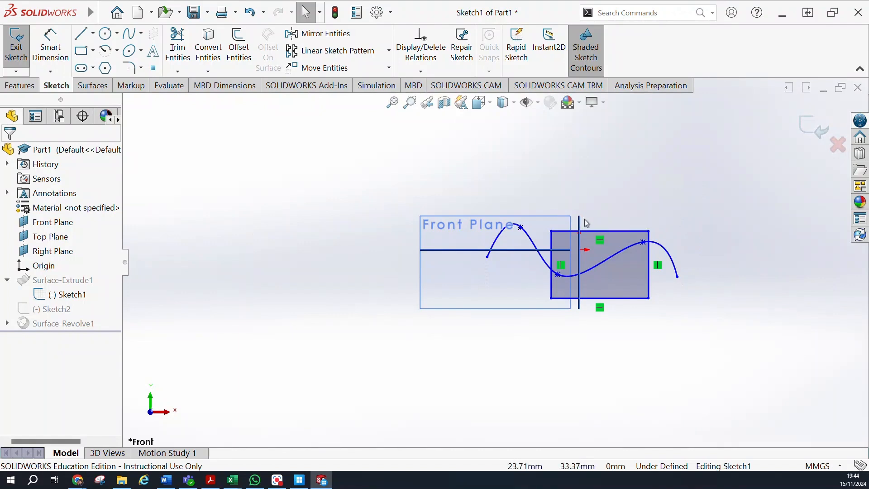
left_click(605, 234)
key("Delete")
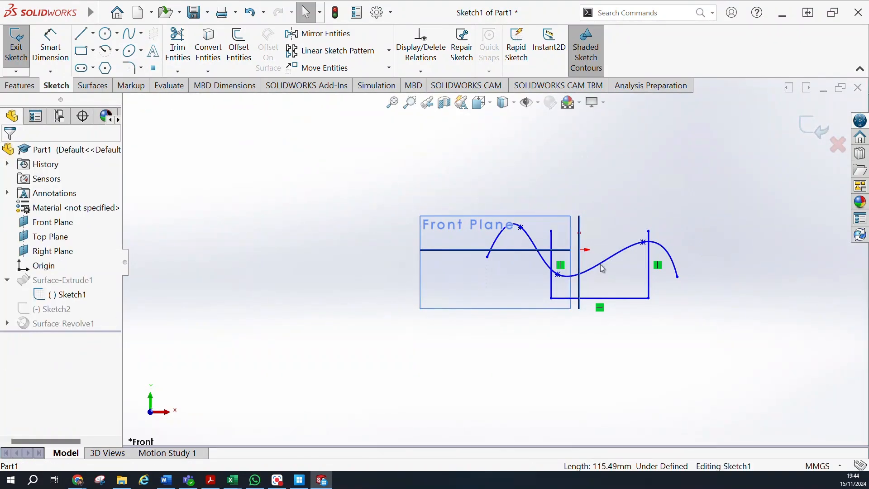
left_click(616, 298)
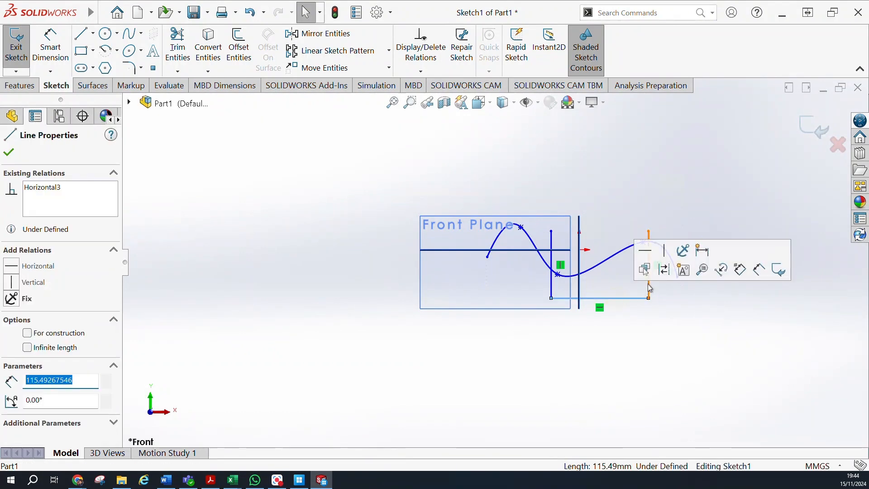
key("Delete")
left_click(650, 290)
key("Delete")
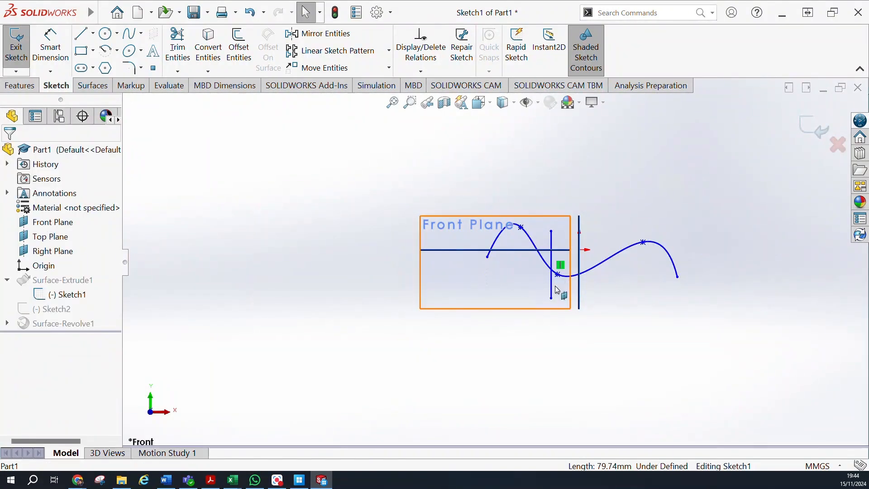
left_click(553, 290)
key("Delete")
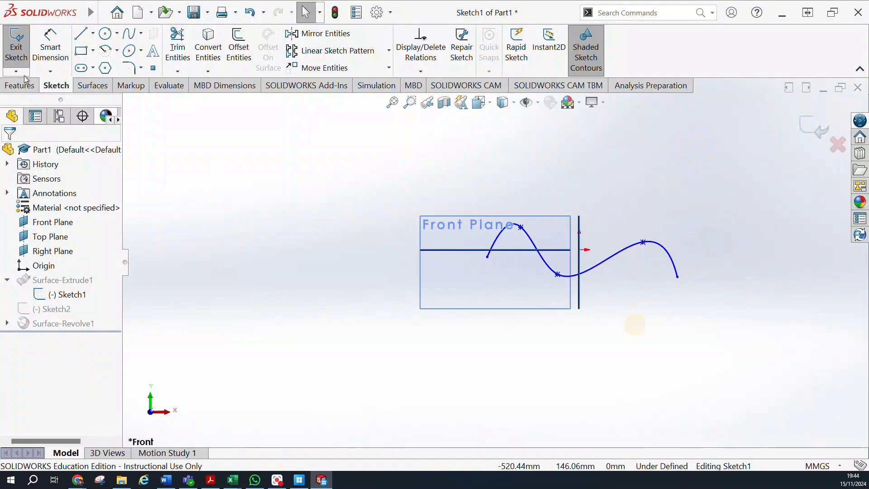
Draw a corner rectangle about 118 mm wide across the spline's middle portion and exit the sketch.
left_click(82, 50)
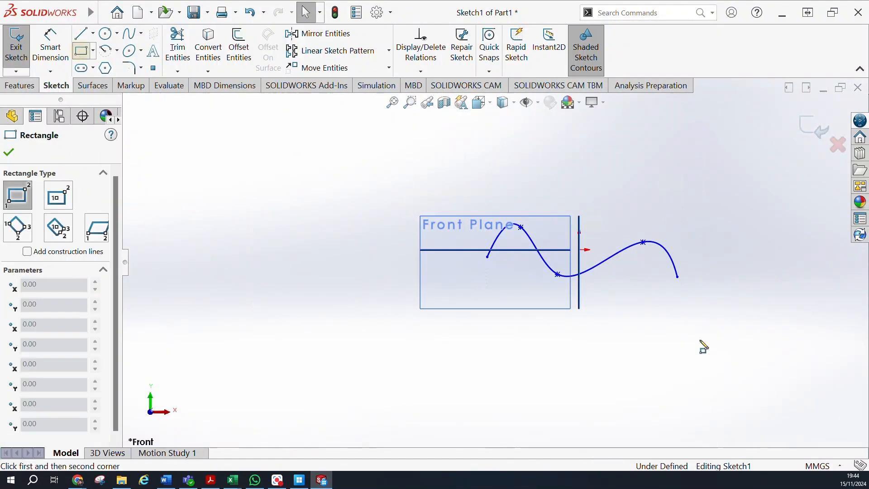
left_click(543, 222)
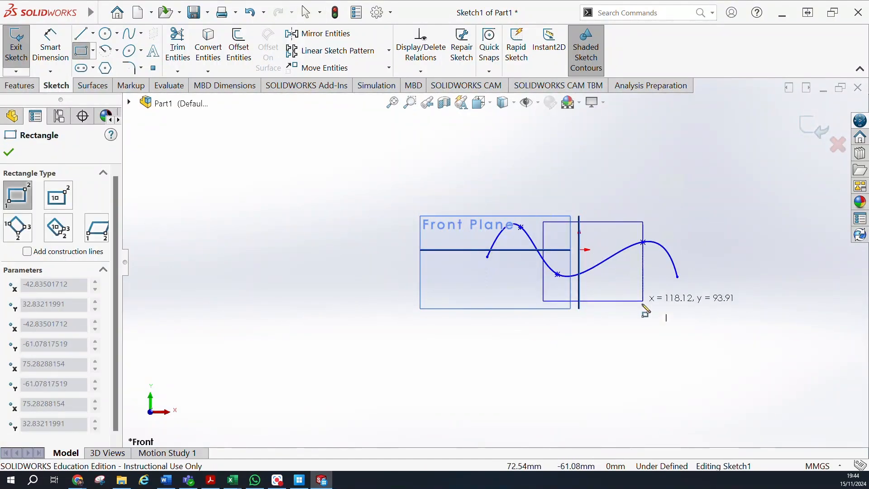
left_click(645, 317)
middle_click_drag(646, 188, 575, 231)
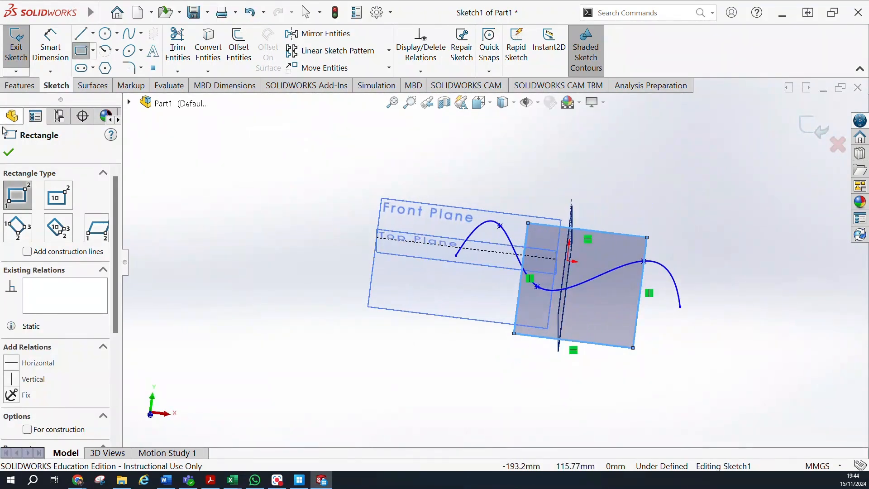
left_click(9, 153)
key("Escape")
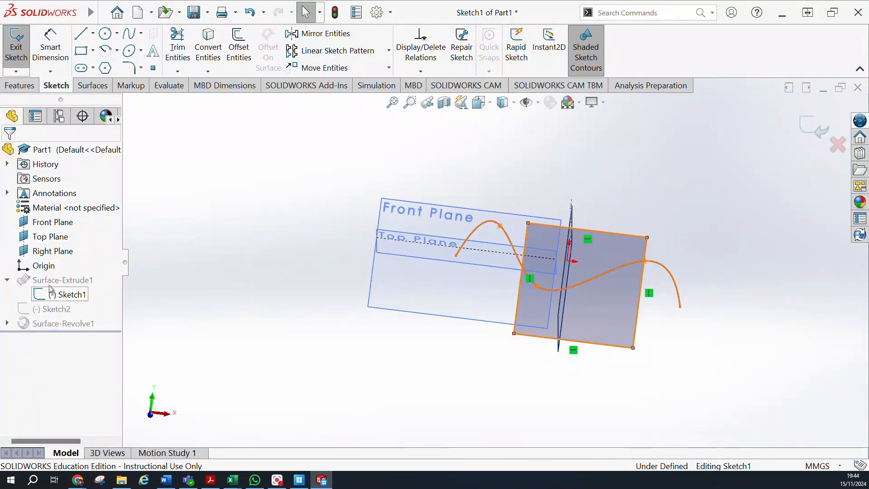
left_click(13, 57)
Edit the first surface extrusion to use only the rectangle region below the spline as its contour, keeping the 100 mm blind depth.
left_click(60, 295)
left_click(58, 259)
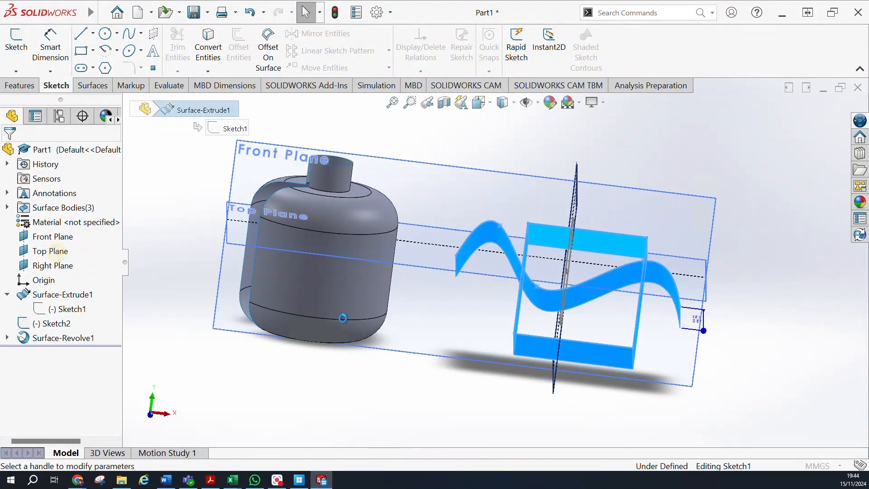
mouse_move(688, 267)
middle_mouse_down()
mouse_move(720, 244)
mouse_move(691, 239)
middle_mouse_up()
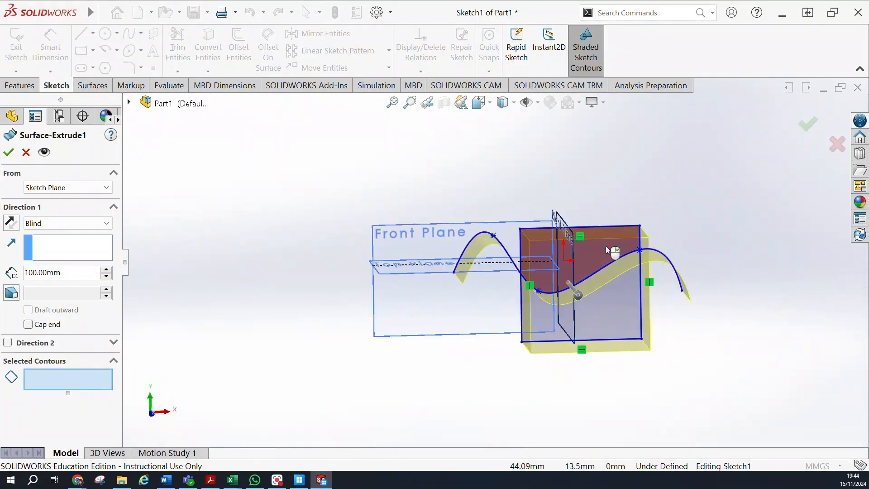
middle_click_drag(813, 237, 780, 213)
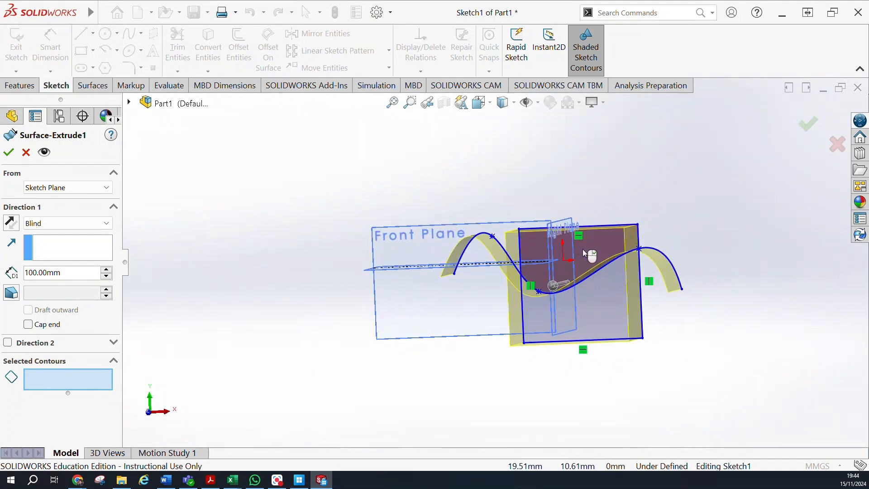
mouse_move(801, 258)
middle_mouse_down()
mouse_move(776, 207)
mouse_move(706, 217)
mouse_move(738, 244)
mouse_move(777, 213)
mouse_move(794, 246)
mouse_move(783, 267)
middle_mouse_up()
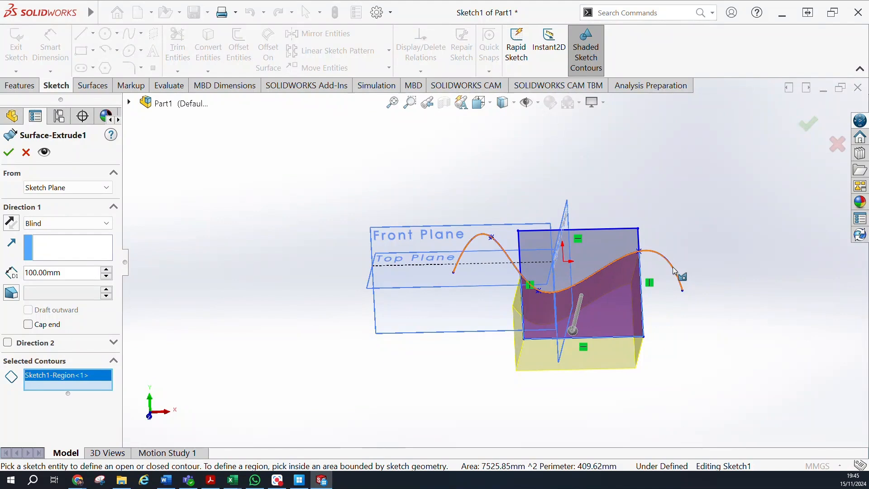
middle_click_drag(691, 200, 674, 184)
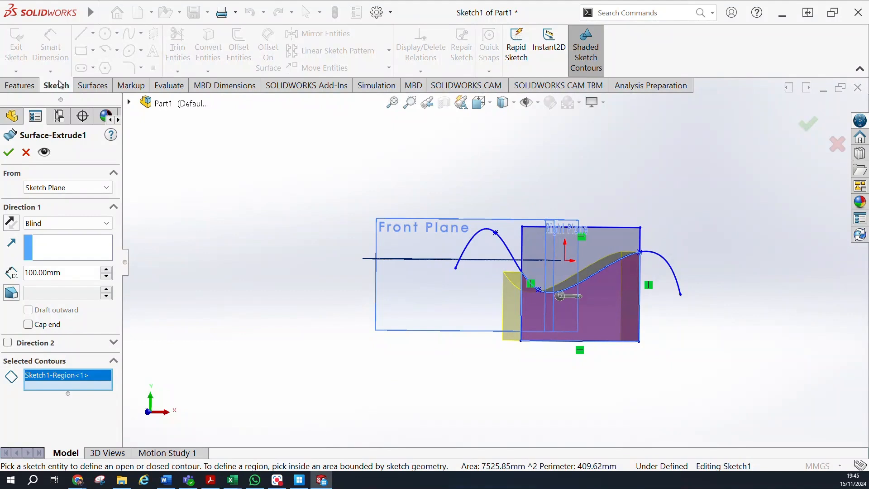
left_click(28, 84)
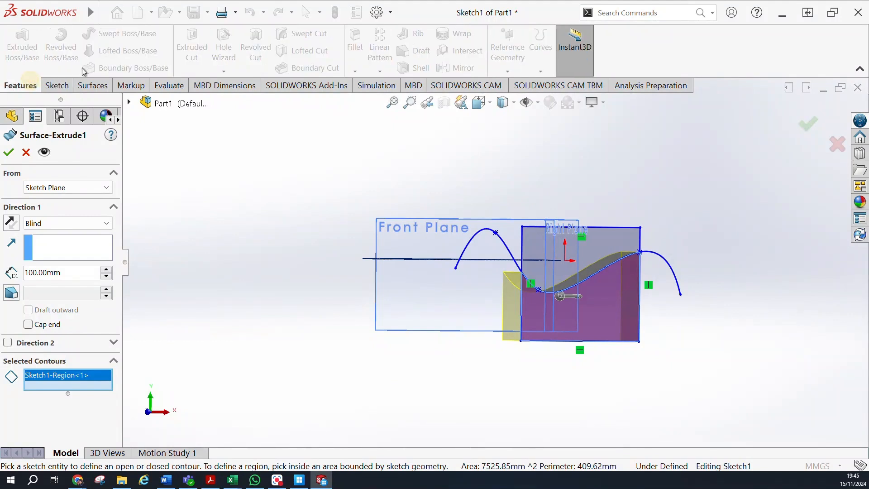
left_click(84, 90)
left_click(53, 87)
left_click(19, 85)
left_click(16, 153)
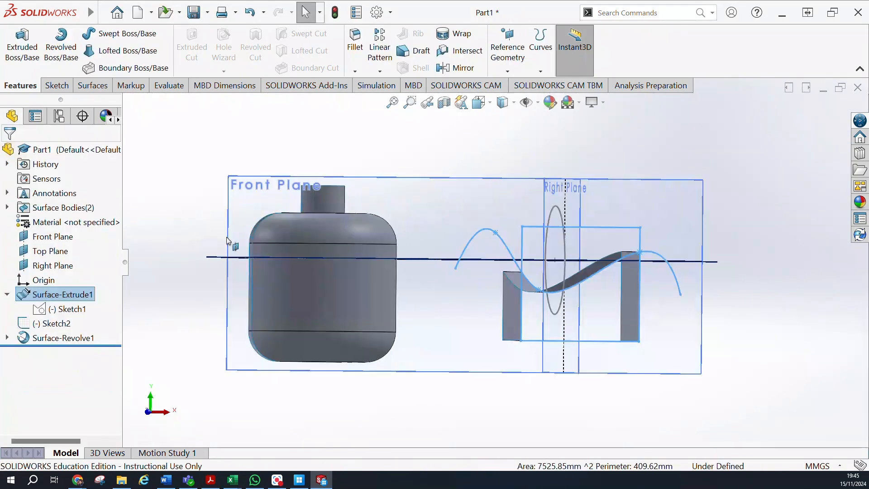
left_click(680, 336)
left_click(719, 335)
Delete the leftover circle sketch and hide the reference planes in the graphics area.
mouse_move(722, 338)
middle_mouse_down()
mouse_move(725, 265)
mouse_move(703, 279)
mouse_move(719, 277)
middle_mouse_up()
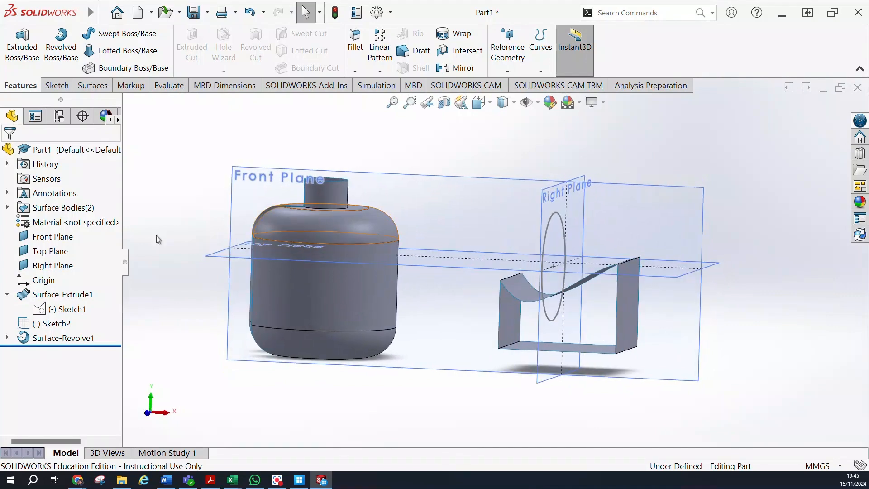
right_click(53, 325)
left_click(78, 296)
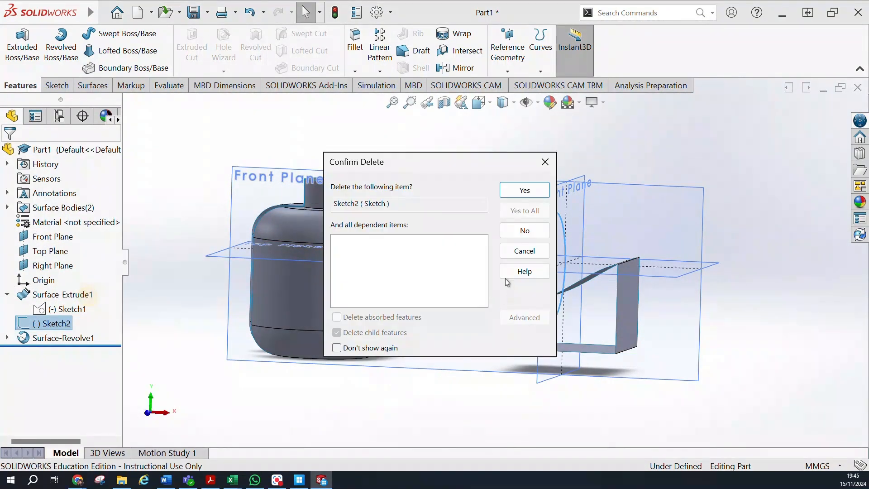
left_click(508, 192)
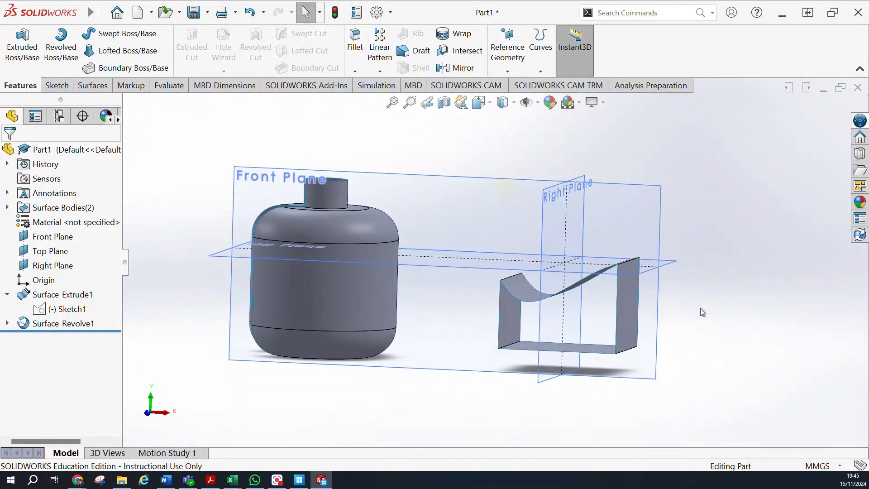
left_click(529, 104)
middle_click_drag(652, 284, 657, 245)
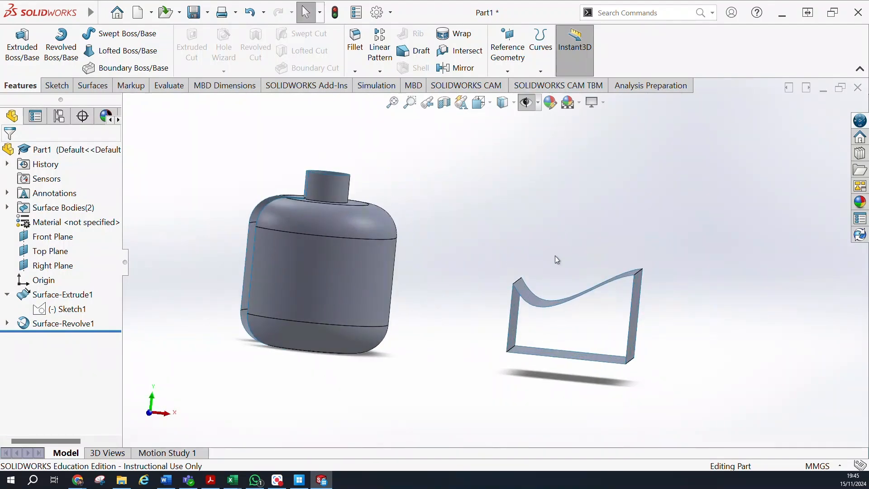
scroll(544, 254, "down", 3)
scroll(520, 249, "up", 3)
scroll(507, 259, "up", 1)
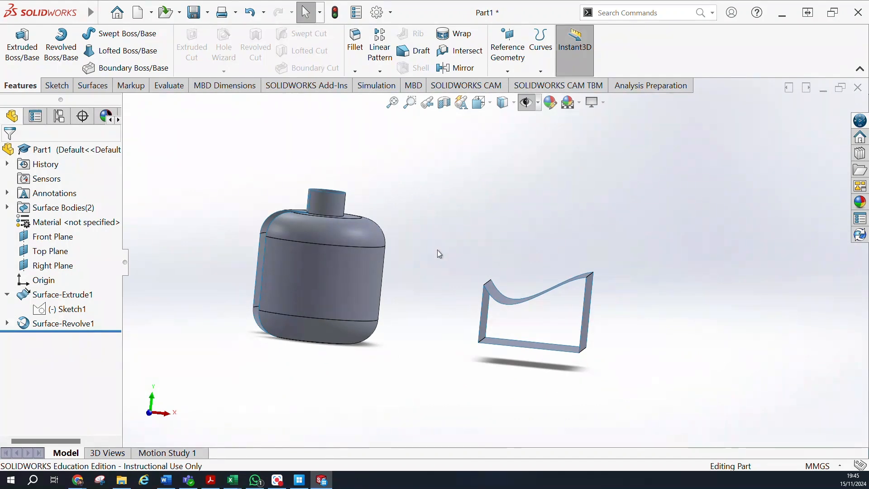
Close one open end of the extruded box surface with a Filled Surface bounded by its four edges, using Contact edge settings.
left_click(57, 86)
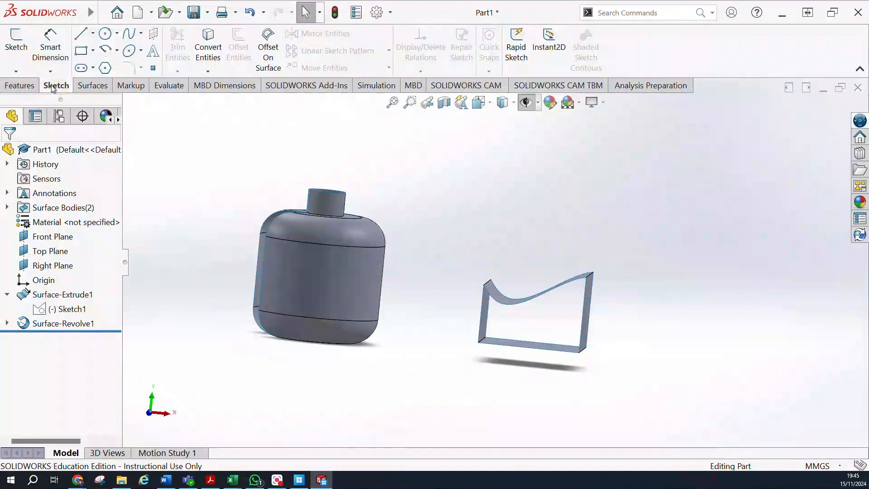
left_click(89, 87)
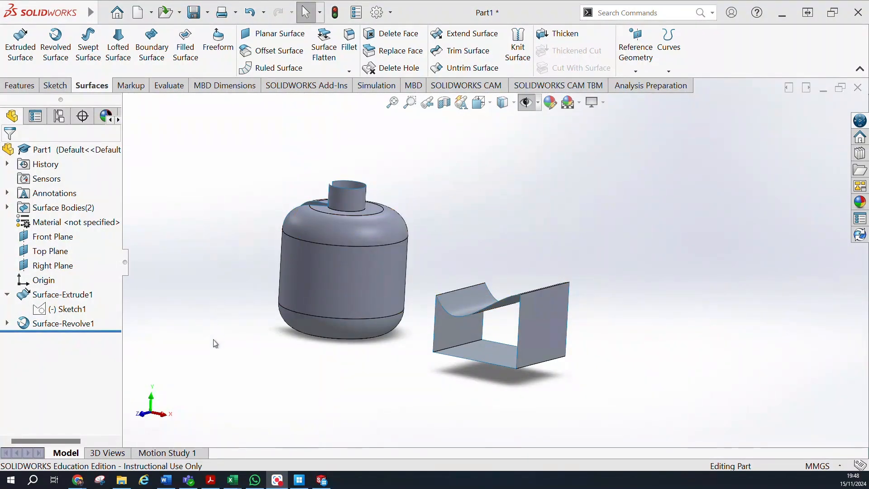
left_click(185, 53)
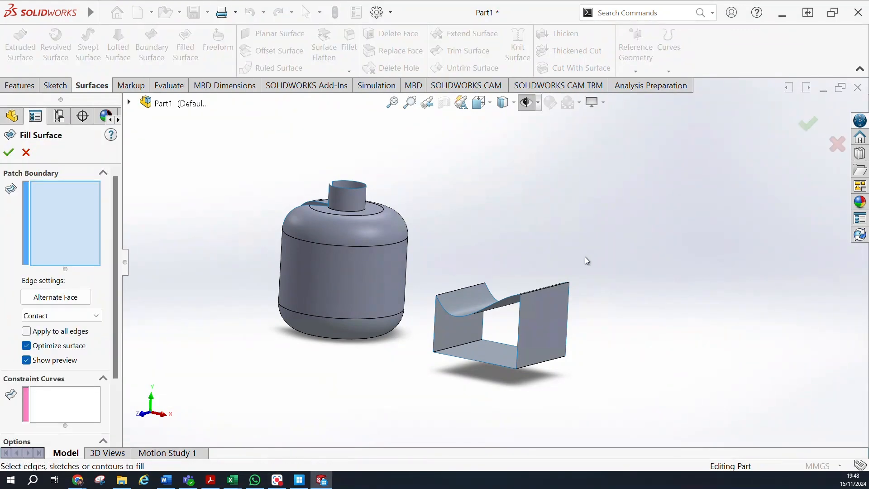
middle_click_drag(581, 255, 388, 295)
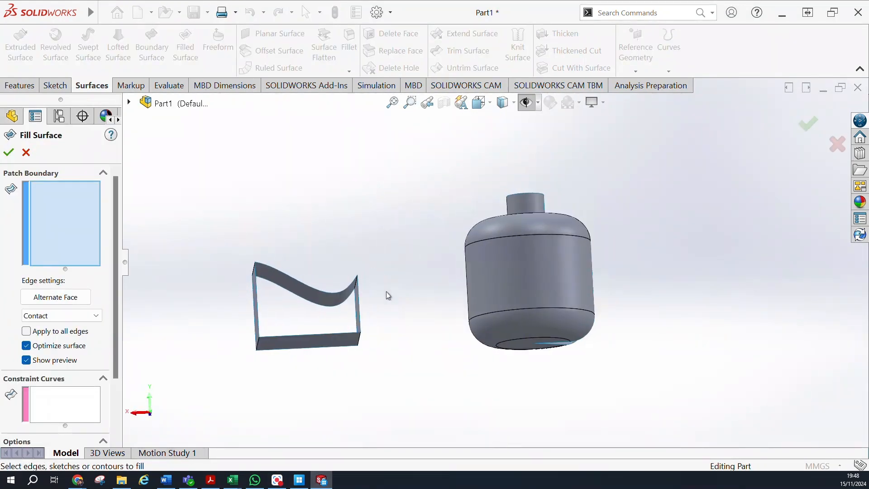
left_click(343, 296)
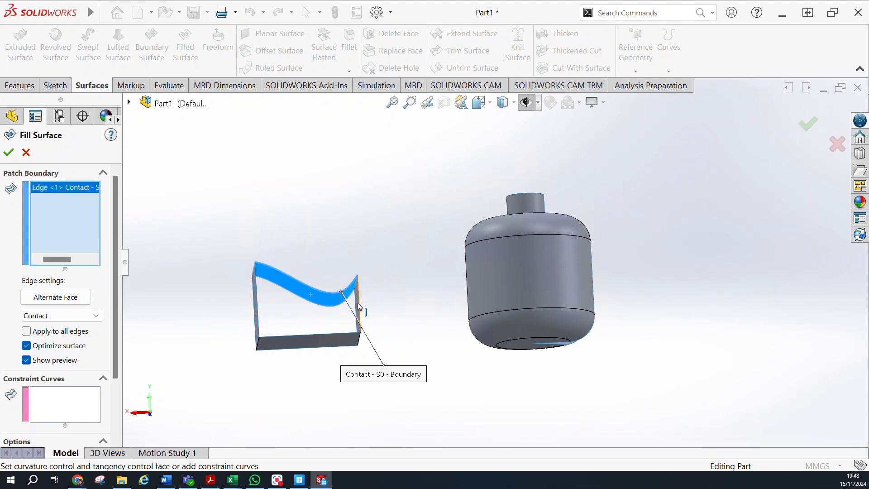
left_click(359, 306)
left_click(342, 334)
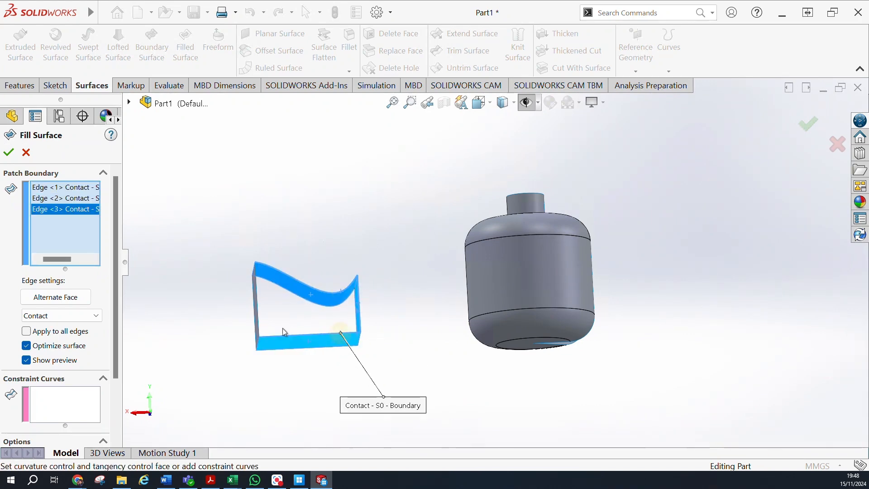
left_click(257, 317)
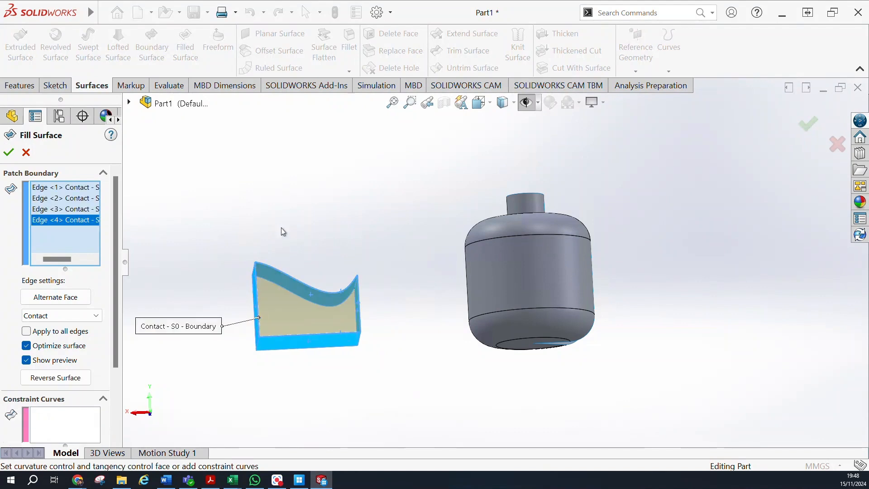
middle_click_drag(290, 233, 324, 251)
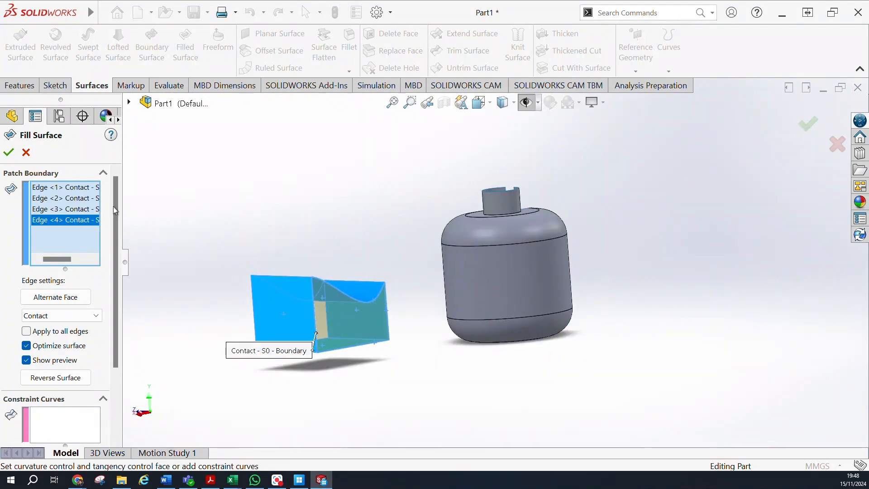
left_click(9, 153)
Examine the filled end of the extruded box surface from inside and outside.
middle_click_drag(286, 205, 295, 187)
mouse_move(381, 325)
middle_mouse_down()
mouse_move(365, 334)
mouse_move(252, 330)
mouse_move(320, 334)
mouse_move(383, 321)
middle_mouse_up()
middle_click_drag(650, 297, 590, 311)
scroll(564, 297, "down", 6)
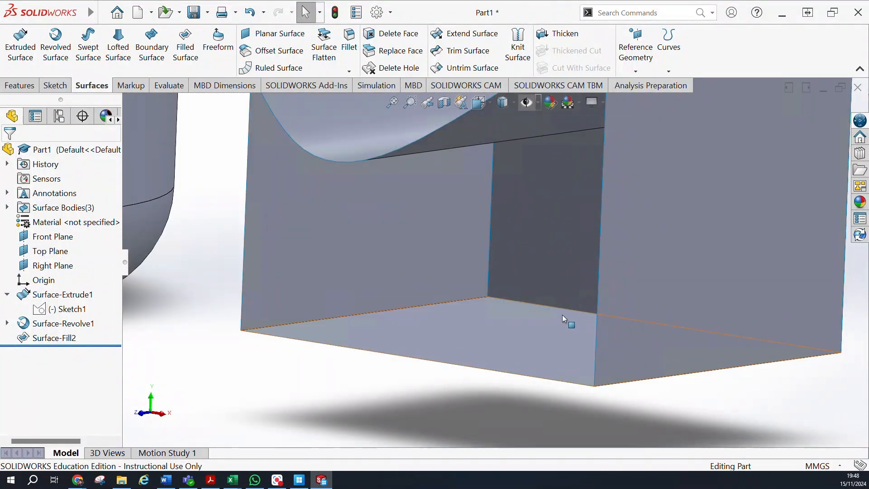
scroll(518, 306, "up", 3)
middle_click_drag(393, 374, 403, 316)
scroll(469, 267, "up", 3)
middle_click_drag(471, 270, 492, 286)
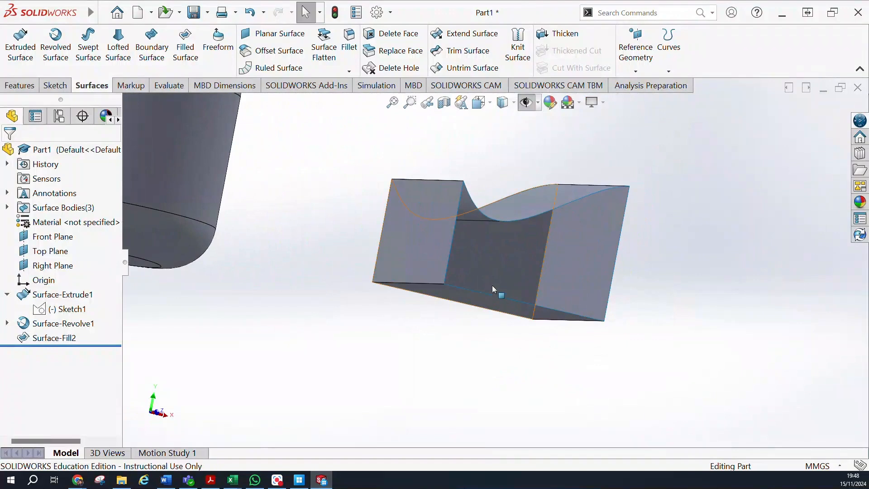
middle_click_drag(593, 338, 542, 350)
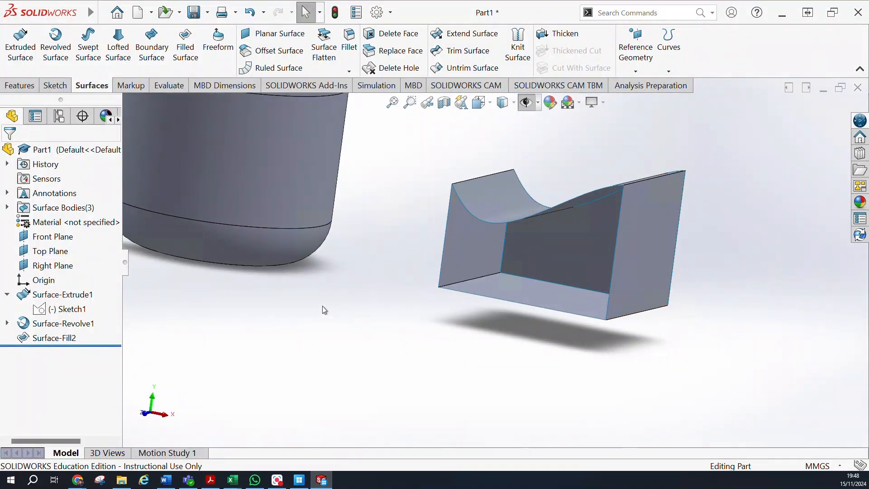
Examine the revolved bottle surface and the box surface together from several angles.
scroll(324, 318, "up", 2)
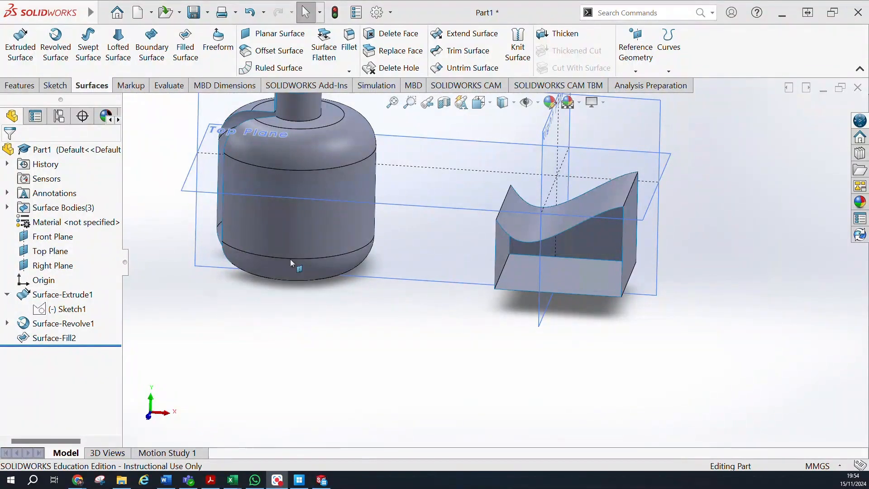
scroll(328, 283, "up", 3)
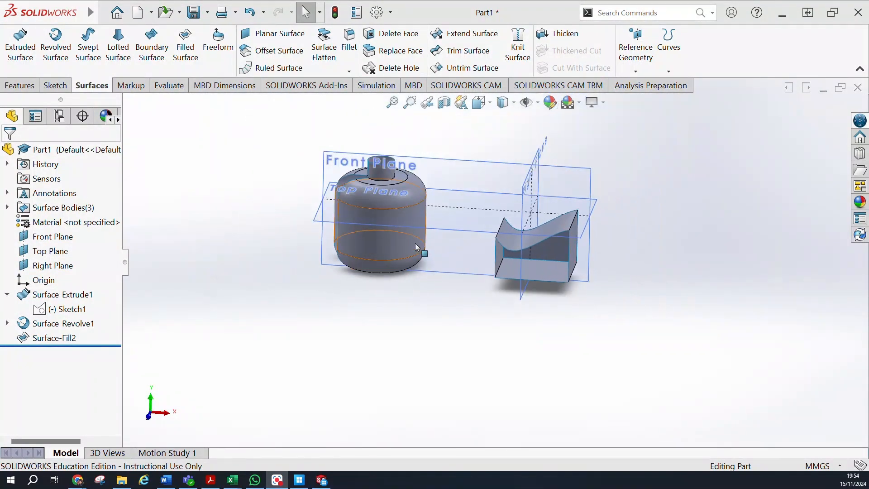
scroll(415, 243, "down", 3)
scroll(413, 245, "up", 2)
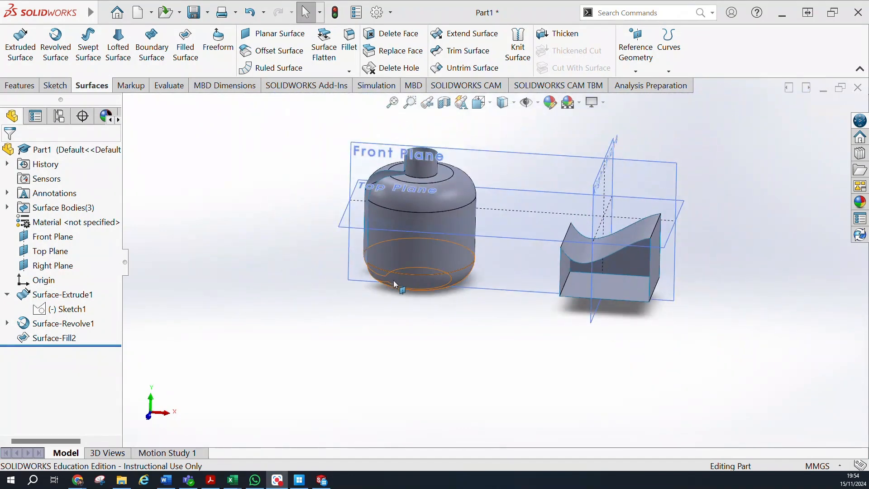
middle_click_drag(390, 279, 493, 251)
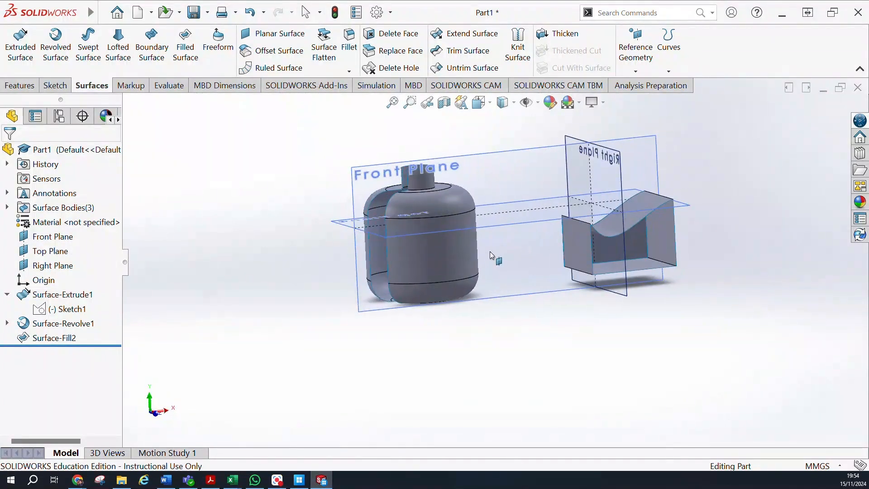
scroll(507, 245, "down", 5)
scroll(504, 253, "up", 4)
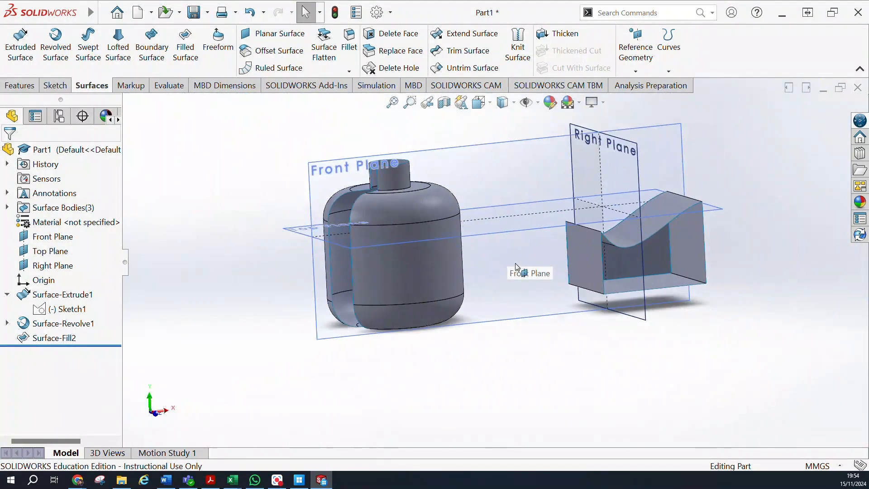
middle_click_drag(523, 262, 496, 318)
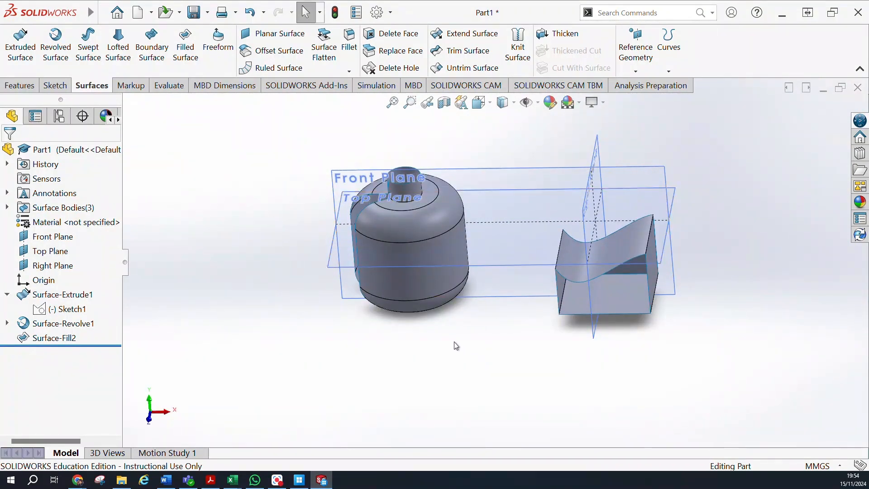
middle_click_drag(460, 359, 521, 324)
mouse_move(497, 277)
middle_mouse_down()
mouse_move(489, 325)
mouse_move(482, 299)
mouse_move(506, 276)
middle_mouse_up()
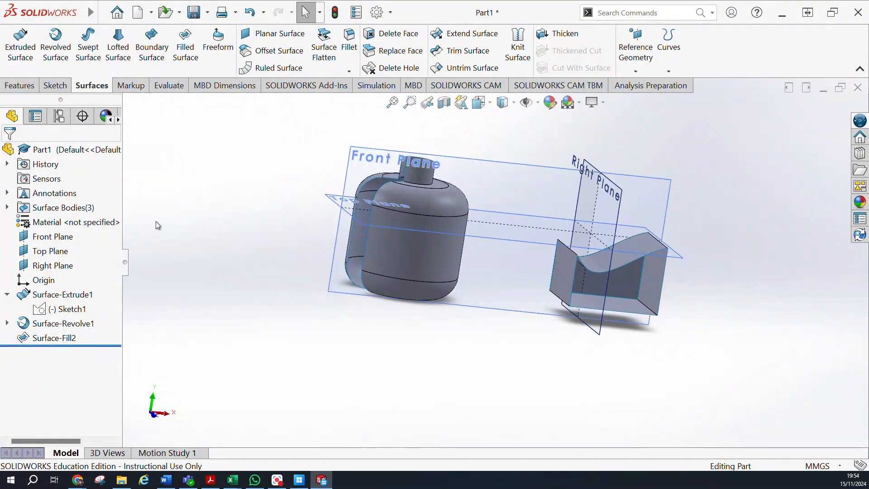
Create a new part document and show the reference planes in the graphics area.
left_click(137, 13)
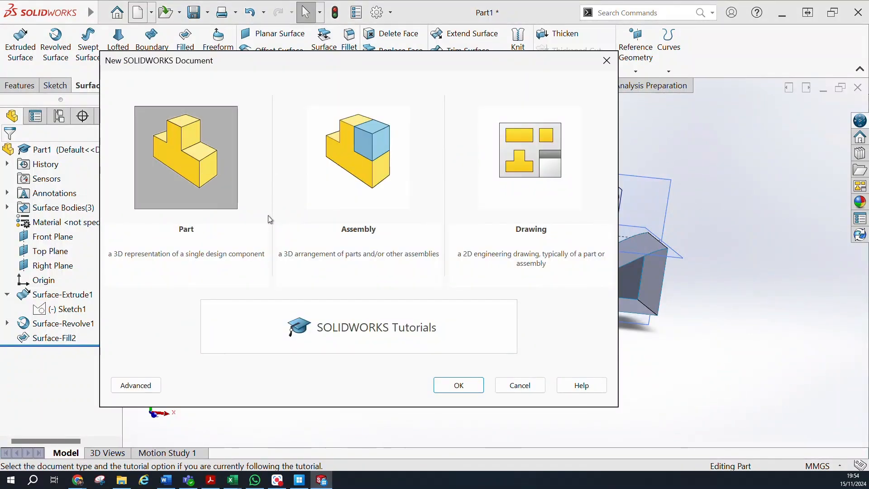
left_click(443, 384)
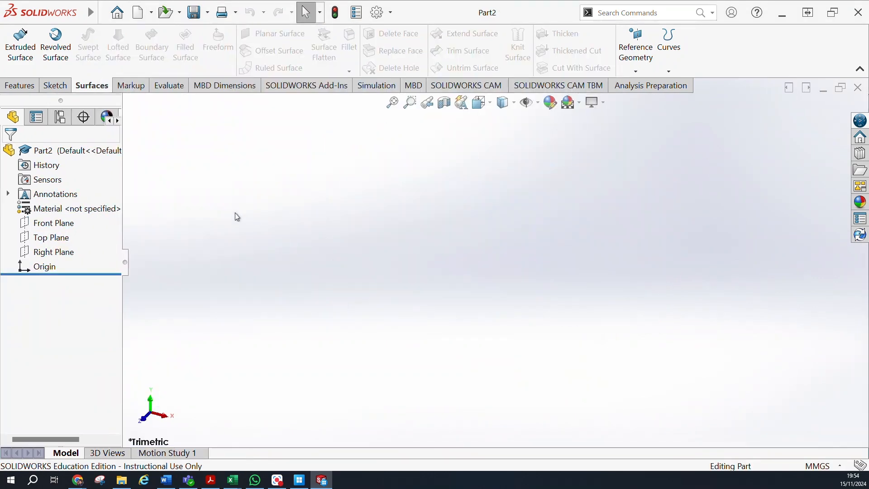
left_click(537, 103)
left_click(528, 120)
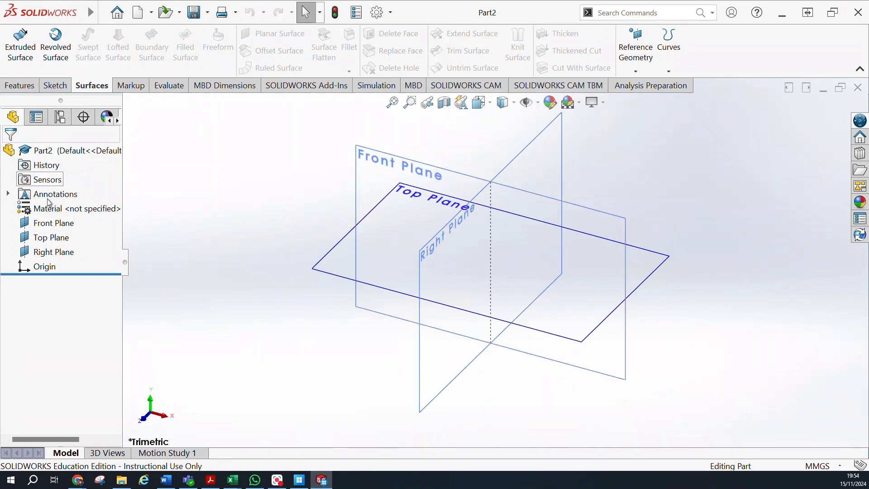
Sketch a six-sided polygon centred on the origin of the Front Plane, with an inscribed circle diameter of 100 mm.
left_click(53, 227)
left_click(55, 85)
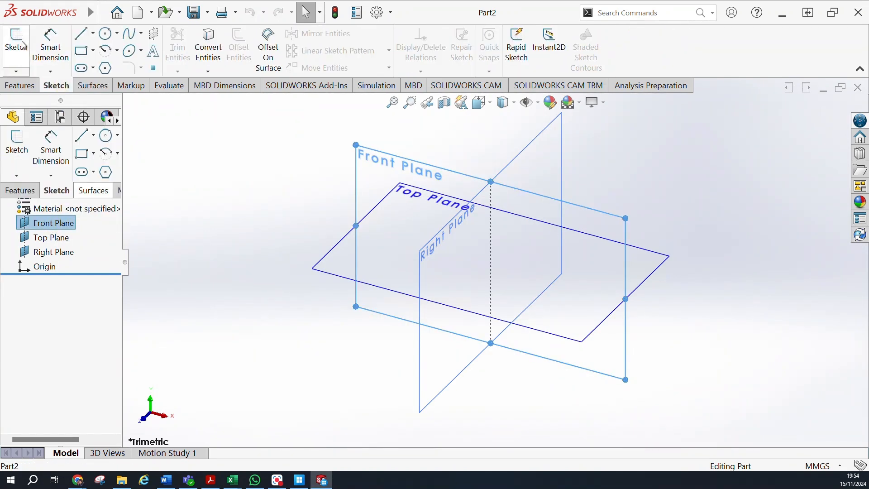
left_click(16, 43)
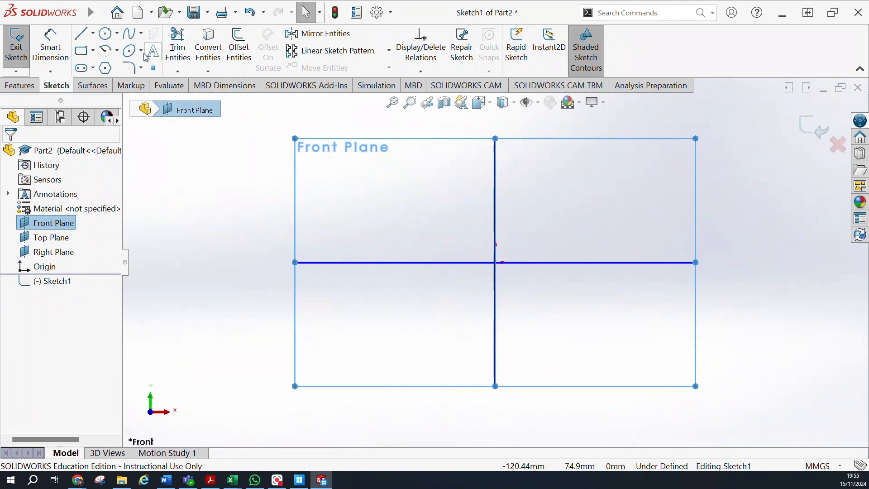
left_click(105, 68)
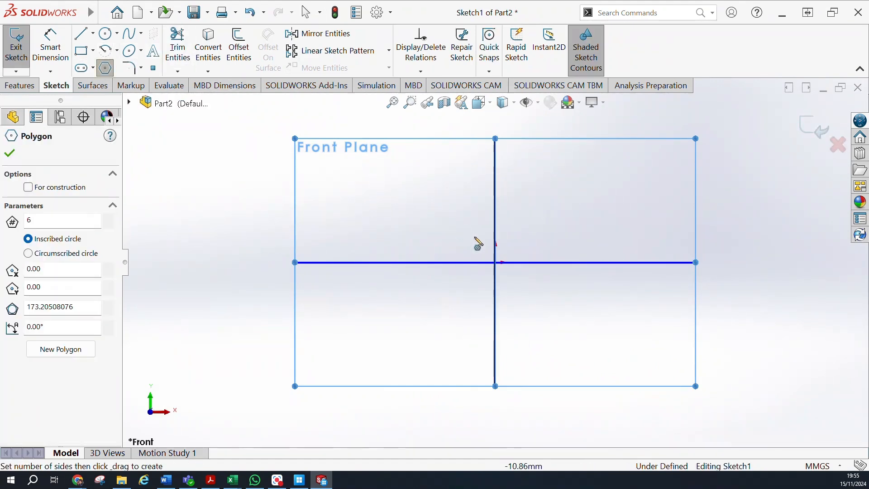
mouse_move(496, 263)
left_mouse_down()
mouse_move(602, 332)
mouse_move(577, 325)
mouse_move(572, 311)
mouse_move(589, 319)
left_mouse_up()
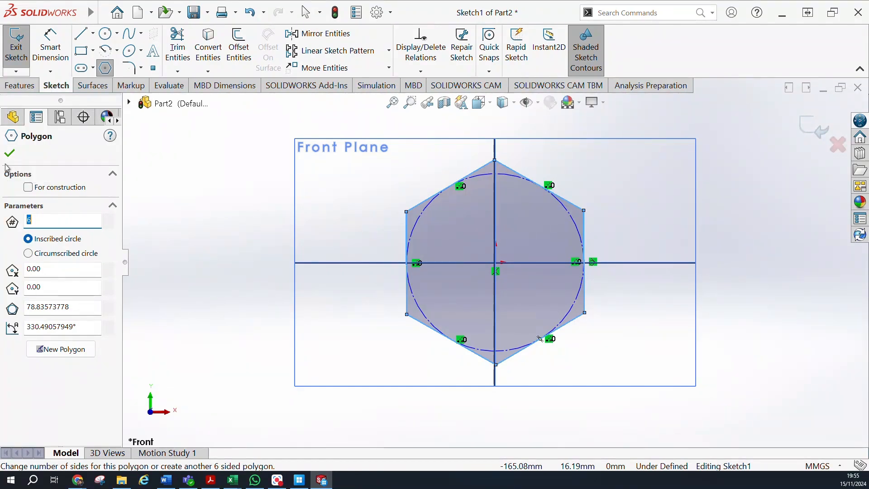
left_click(78, 307)
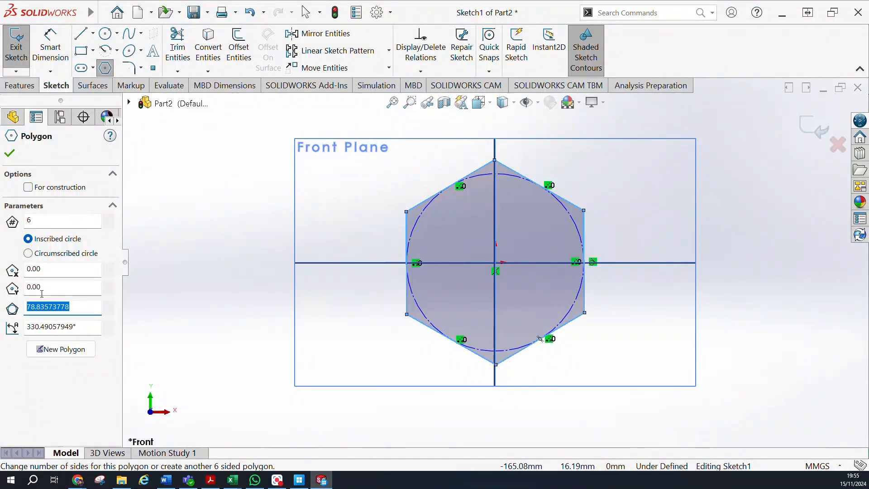
type("100")
key("Return")
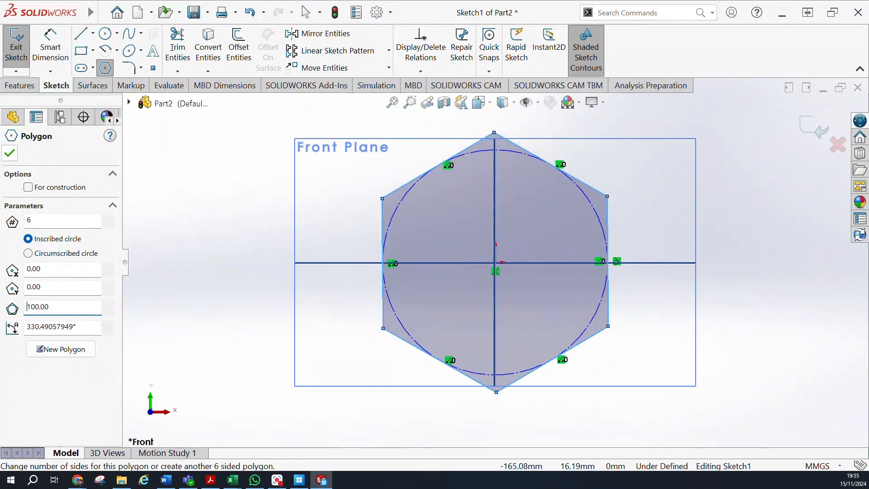
left_click(10, 153)
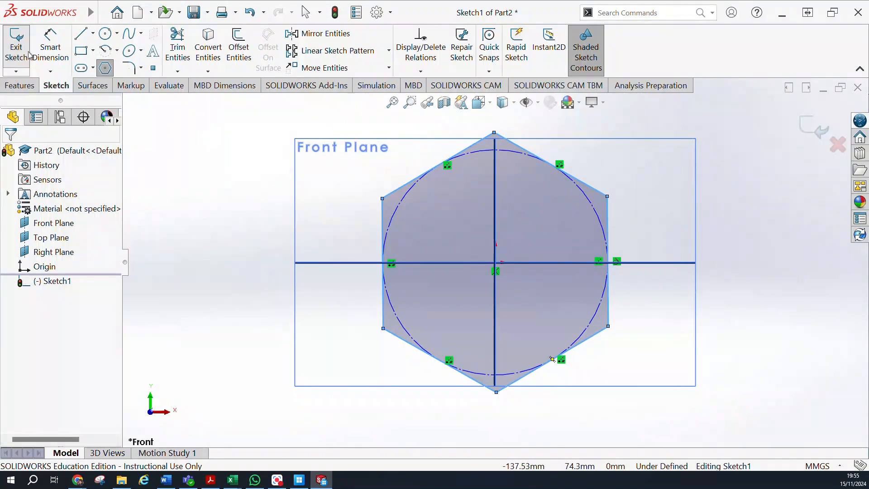
Extrude the hexagon sketch into a solid with a blind depth of 30 mm.
left_click(21, 85)
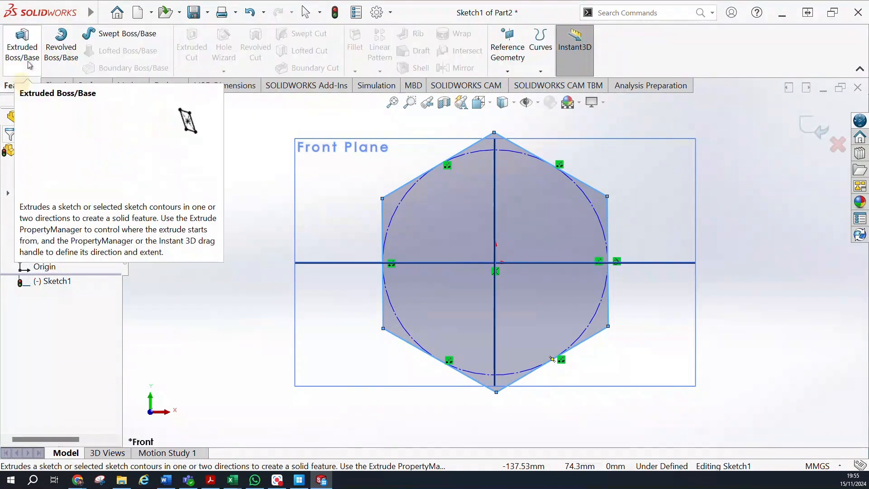
left_click(24, 52)
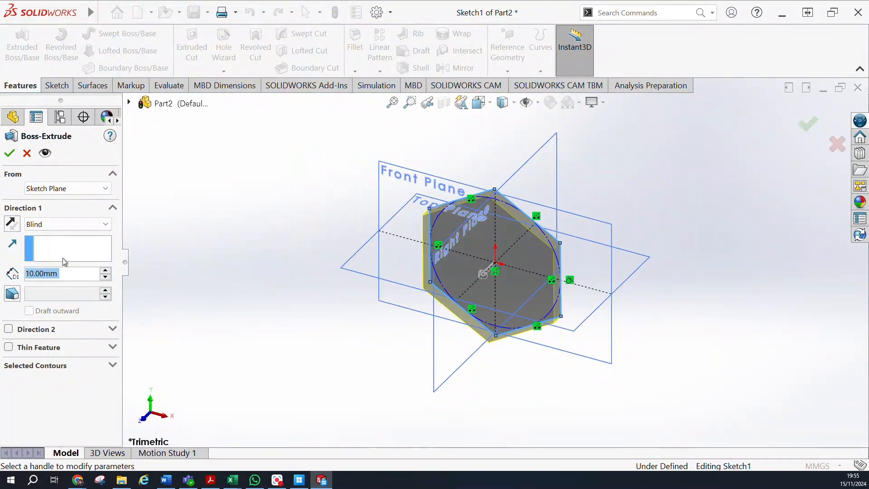
type("30")
key("Return")
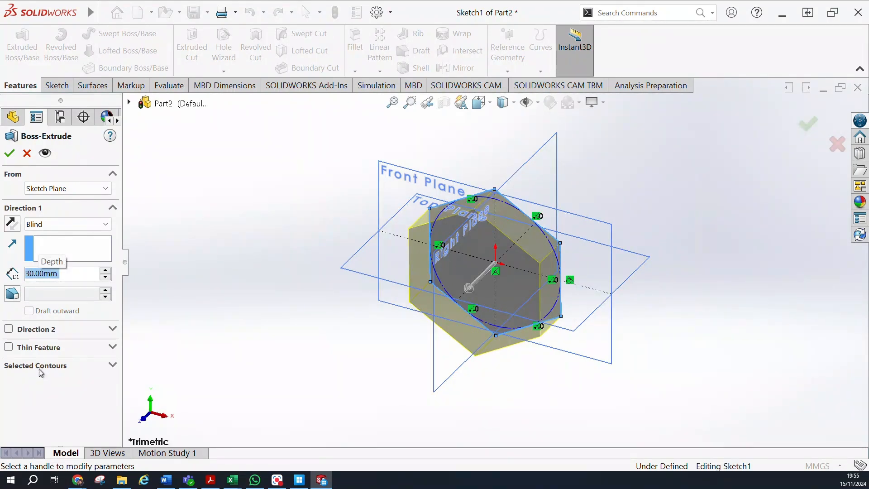
middle_click_drag(333, 266, 227, 191)
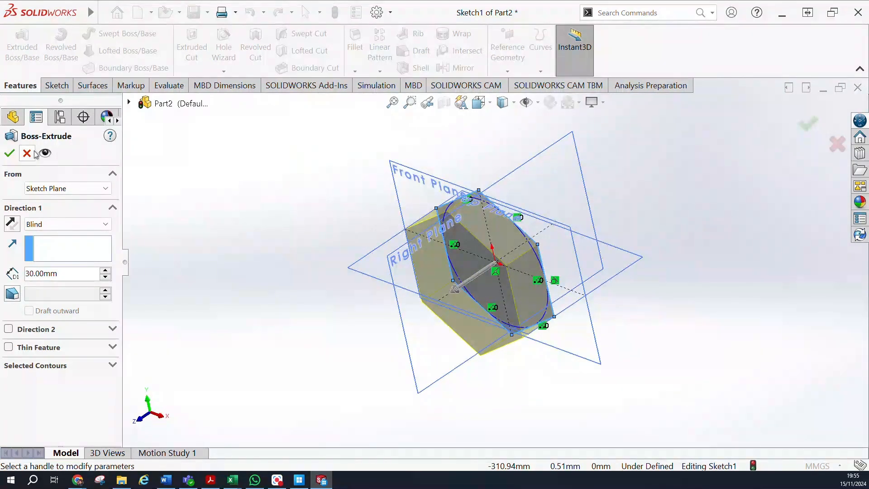
left_click(9, 154)
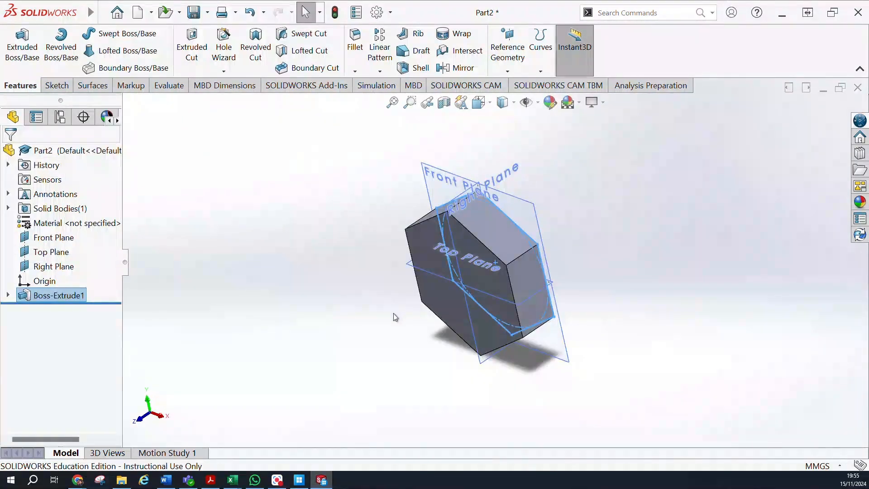
Sketch a circle of about 49.6 mm radius, centred on the origin, on the hexagonal solid's front face.
middle_click_drag(301, 286, 353, 244)
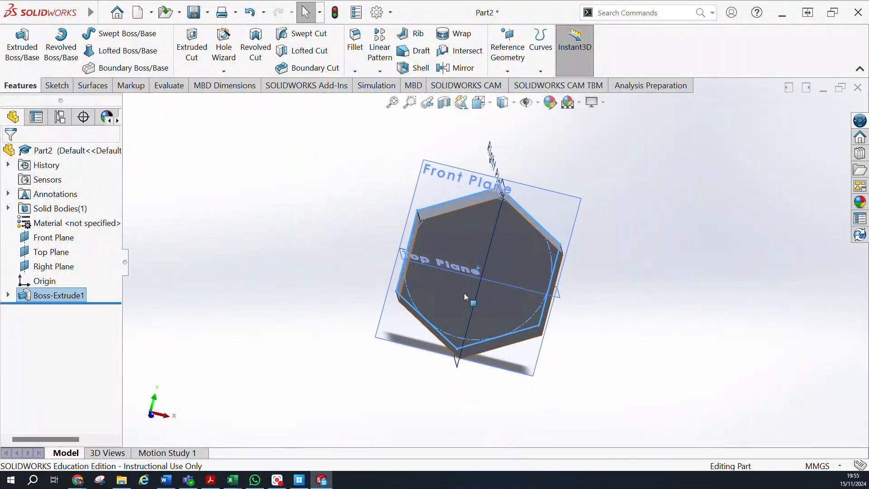
left_click(458, 294)
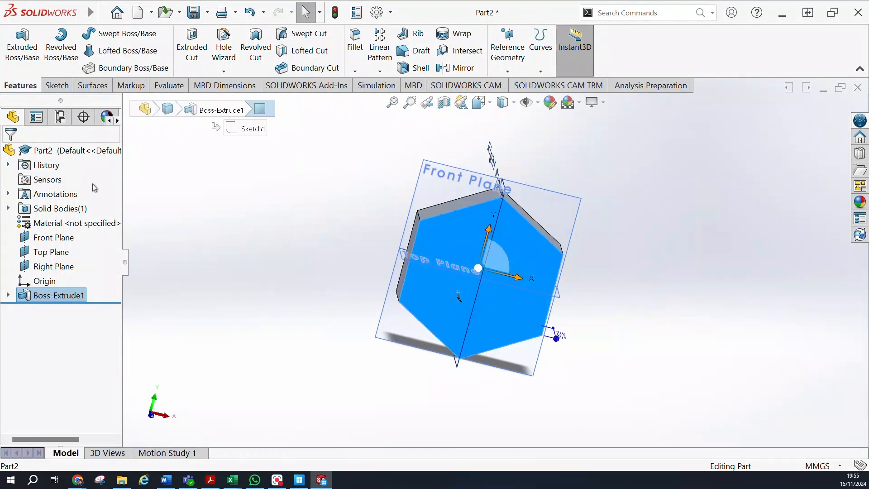
left_click(51, 86)
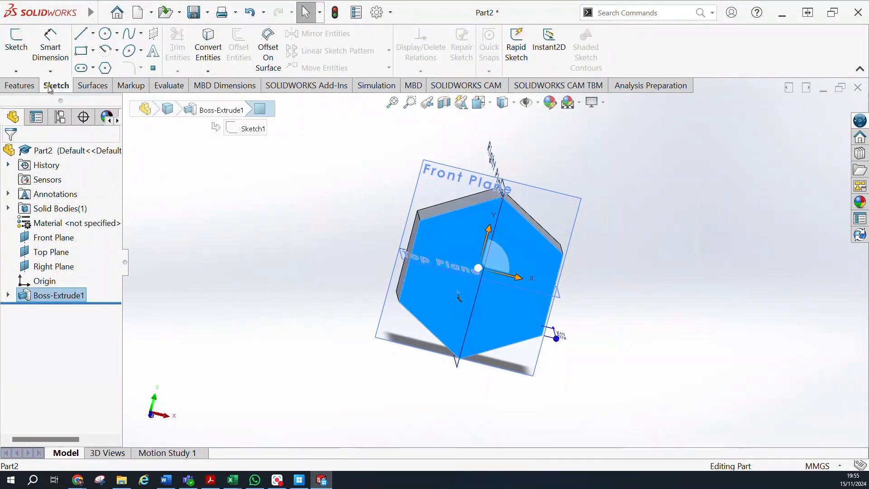
left_click(24, 58)
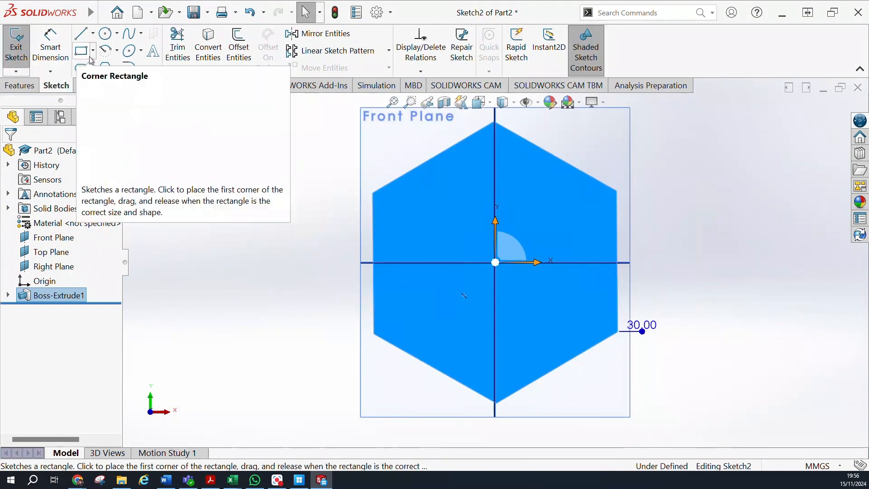
left_click(495, 263)
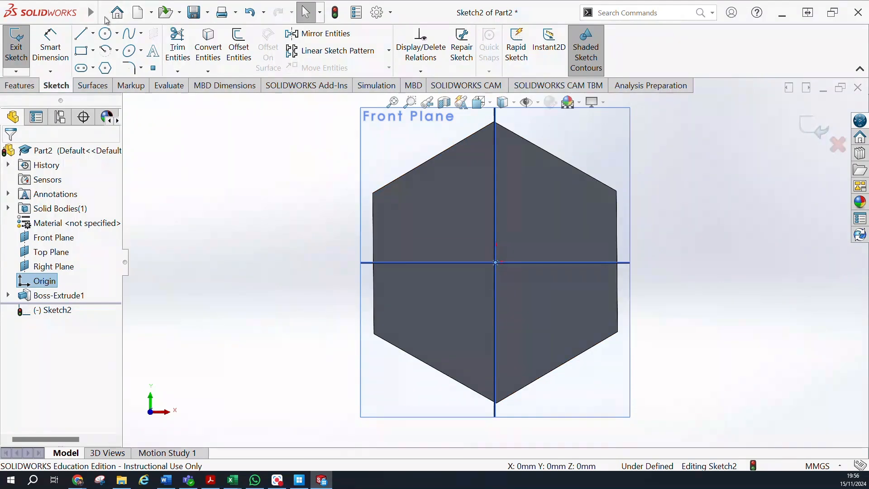
left_click(106, 33)
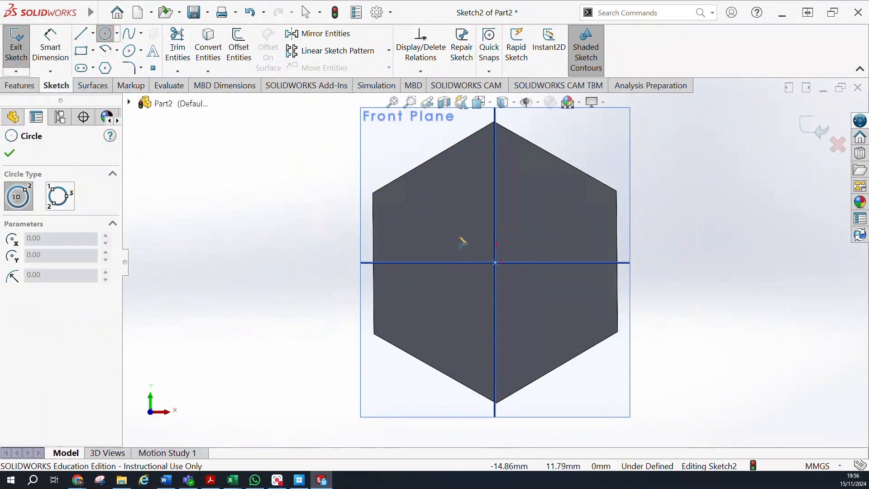
left_click(495, 262)
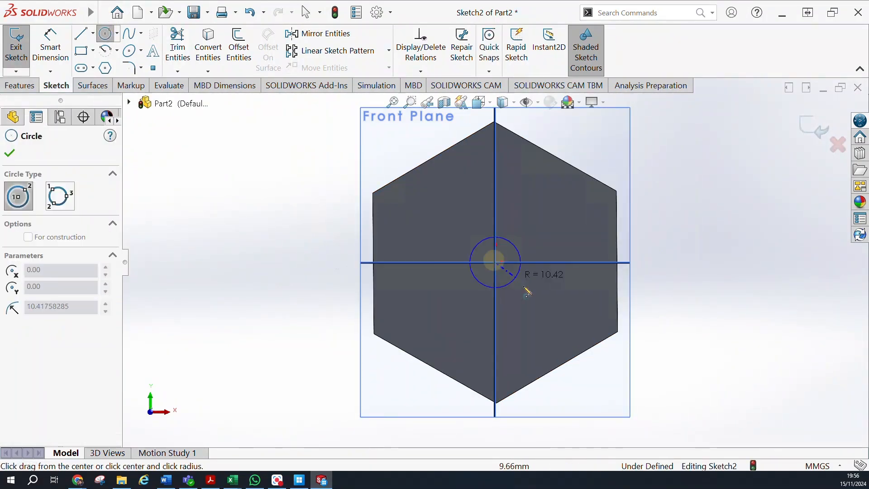
left_click(577, 351)
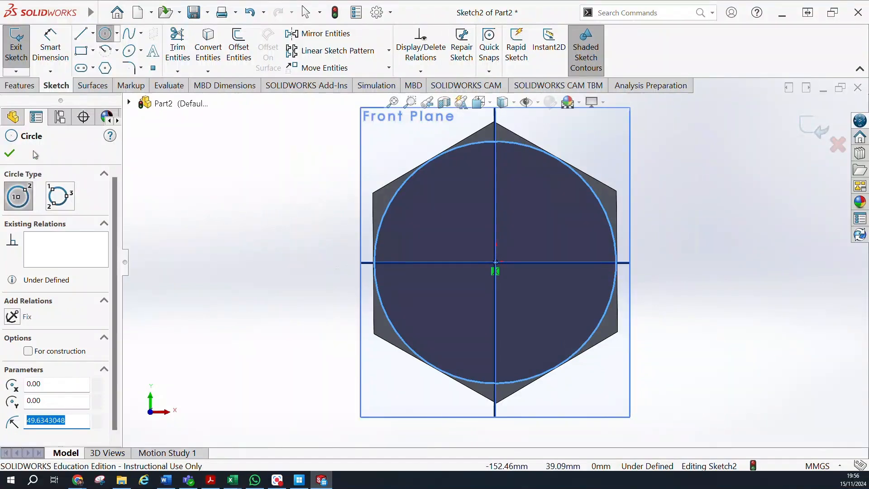
left_click(12, 153)
Start an extruded cut from the circle sketch with a Through All end condition.
left_click(19, 85)
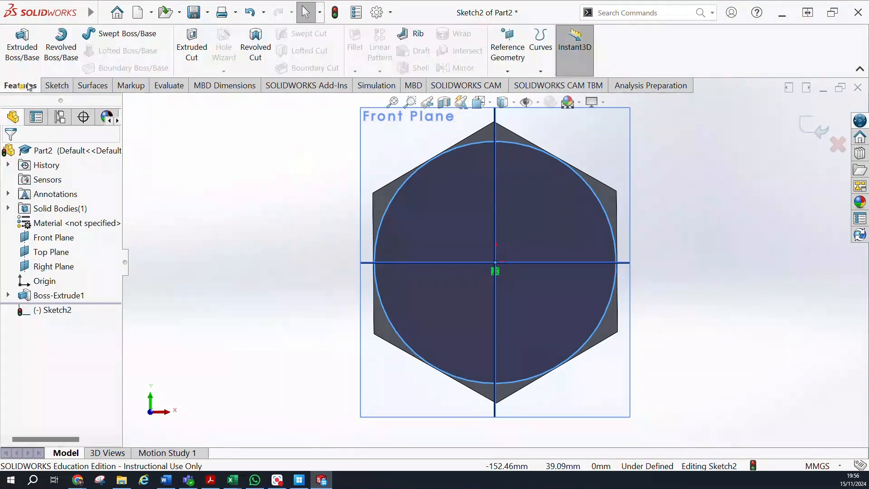
left_click(190, 49)
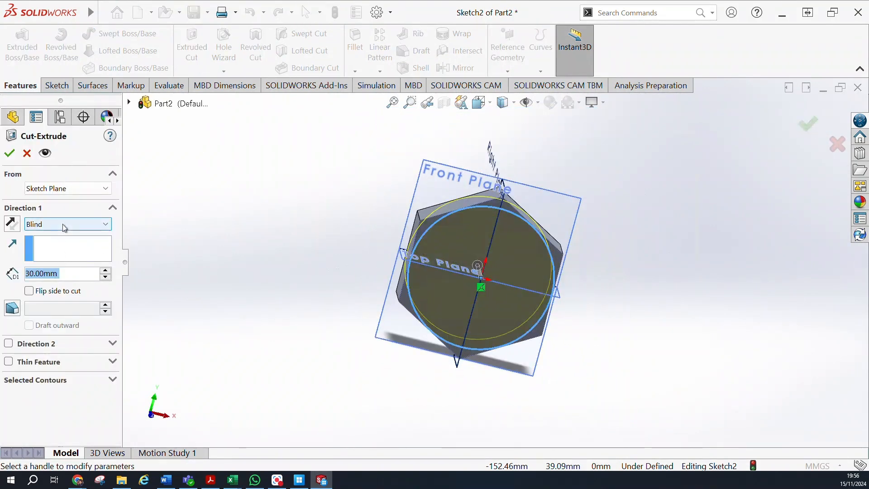
left_click(65, 224)
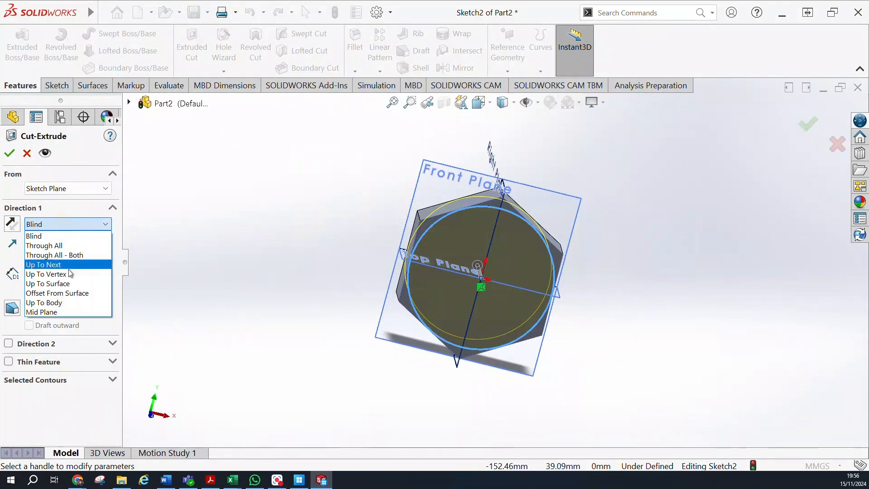
left_click(54, 244)
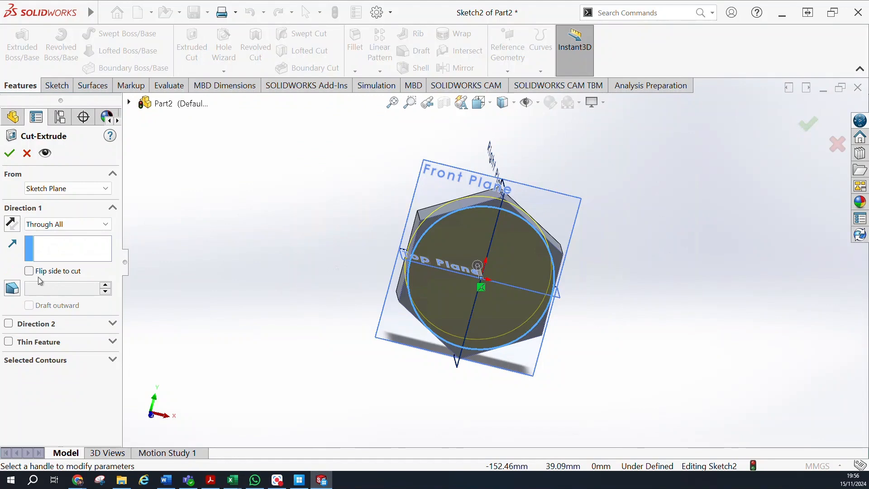
Enable draft on the extruded cut and set its angle to 45 degrees.
left_click(18, 293)
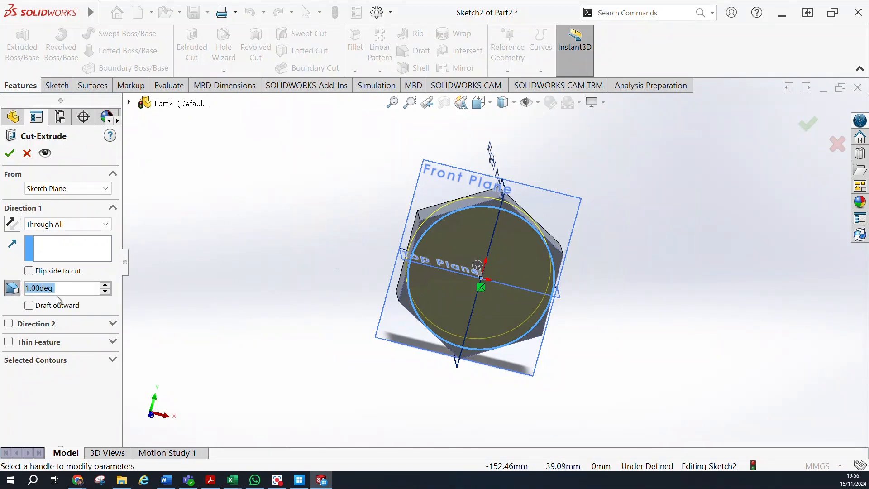
left_click(106, 285)
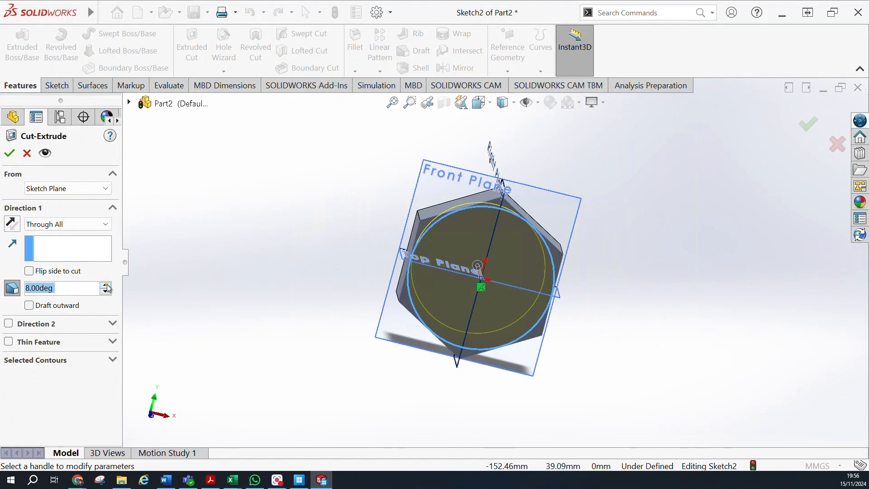
left_click(106, 286)
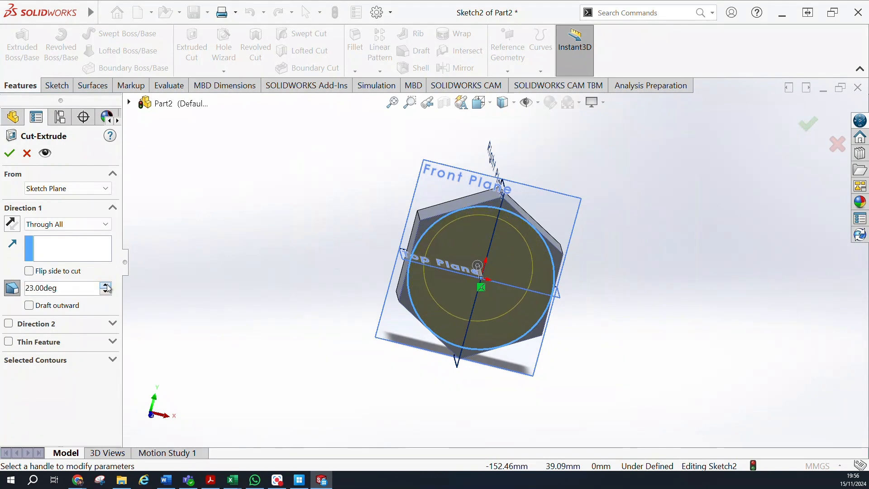
left_click(106, 285)
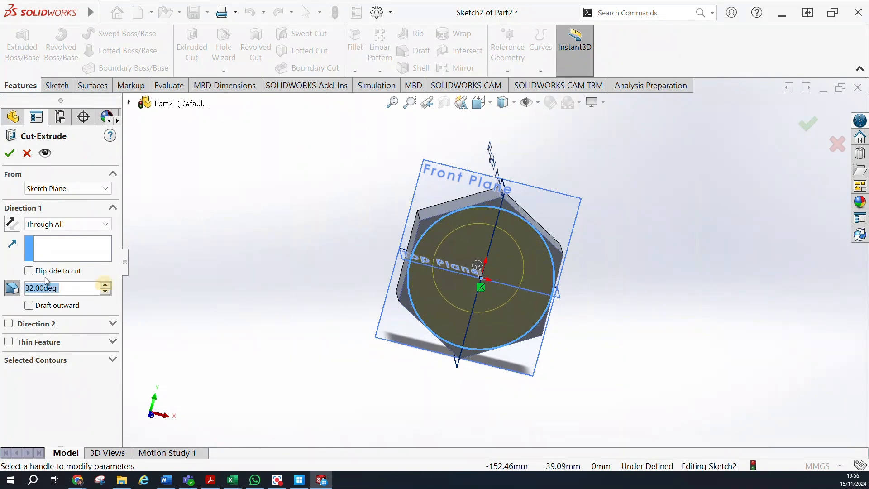
left_click(104, 288)
left_click(104, 288)
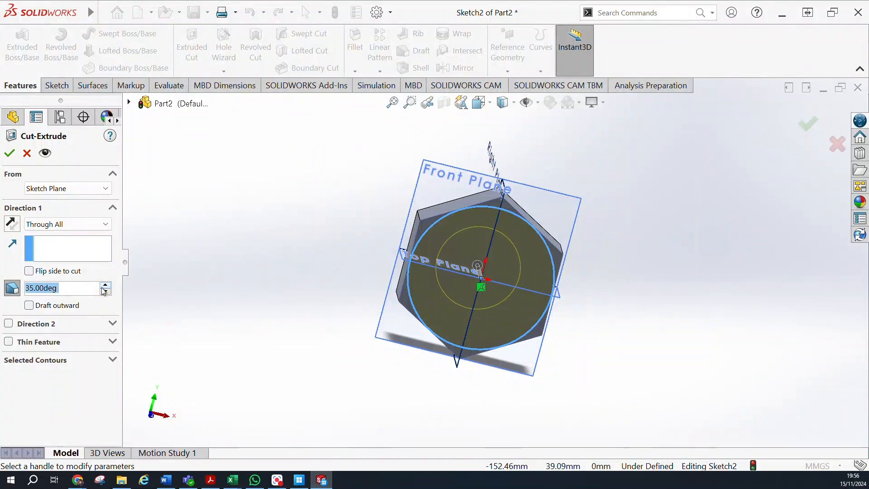
left_click(104, 288)
left_click(104, 288)
left_click(104, 288)
left_click(104, 288)
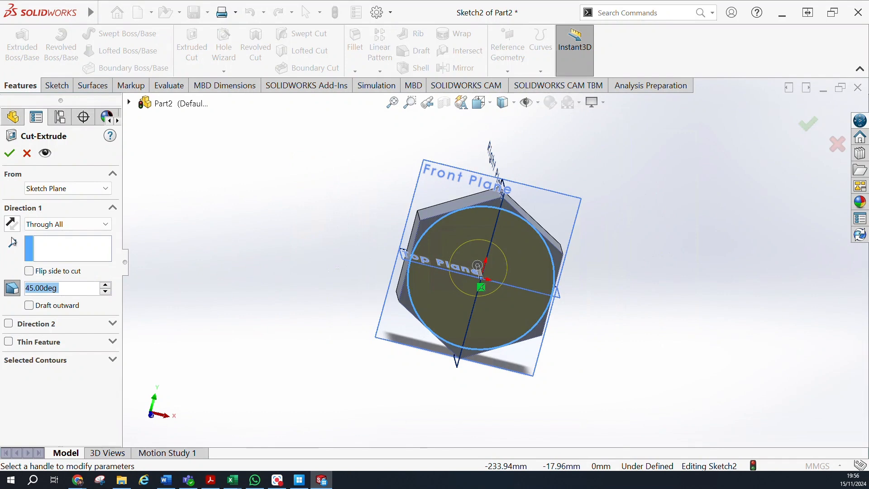
Flip the side to cut so the hexagon's corners outside the circle are chamfered, and complete the cut.
left_click(29, 271)
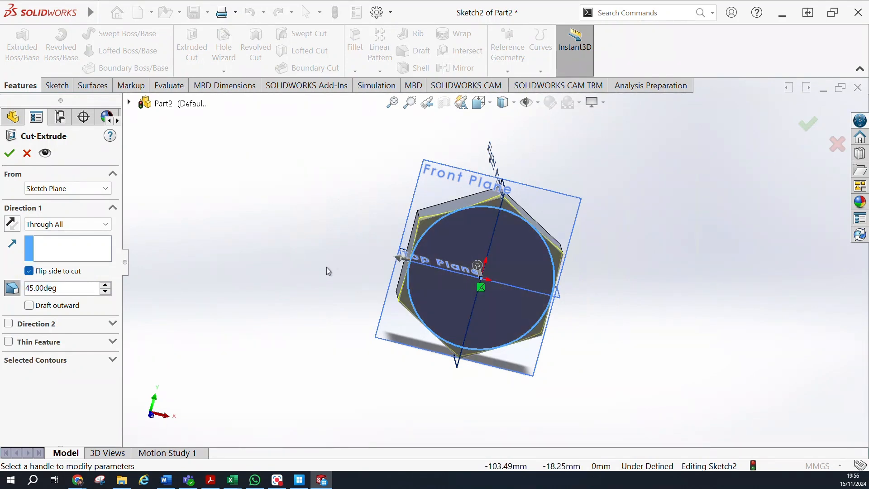
middle_click_drag(354, 301, 369, 327)
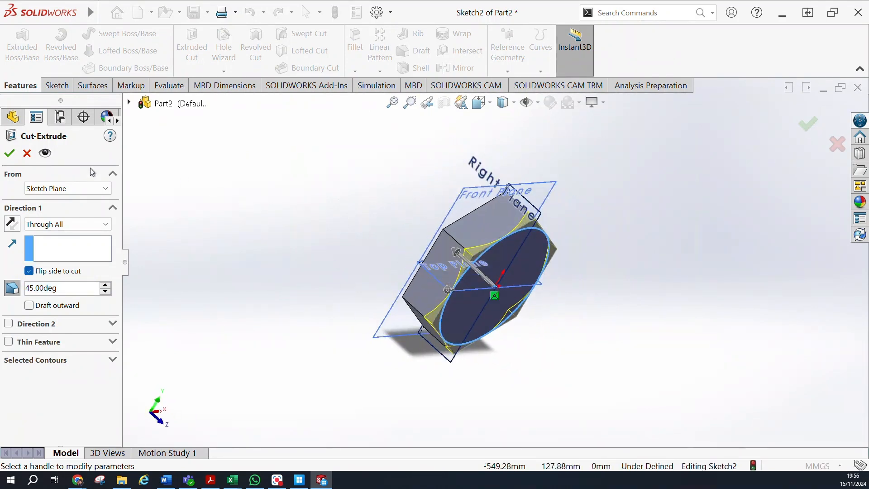
left_click(9, 153)
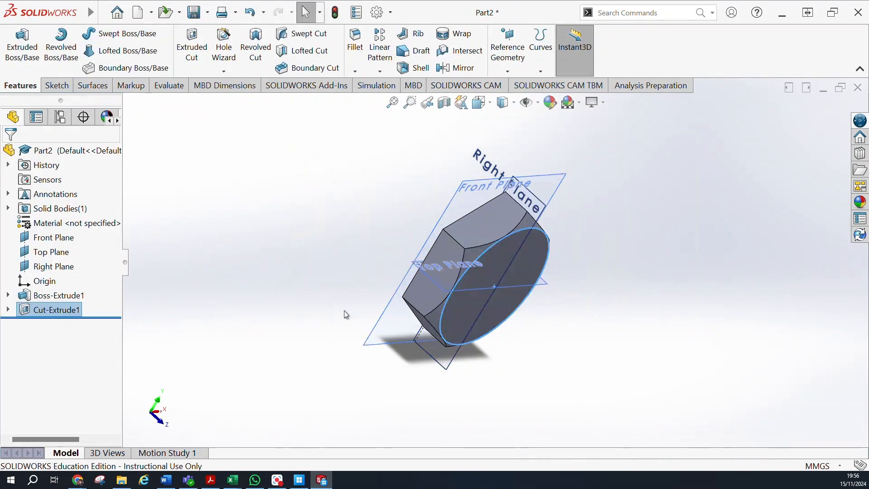
Edit the base hexagon's sketch, set its inscribed construction circle's radius to 20 mm, and exit the sketch.
middle_click_drag(631, 429, 489, 119)
middle_click_drag(595, 349, 558, 131)
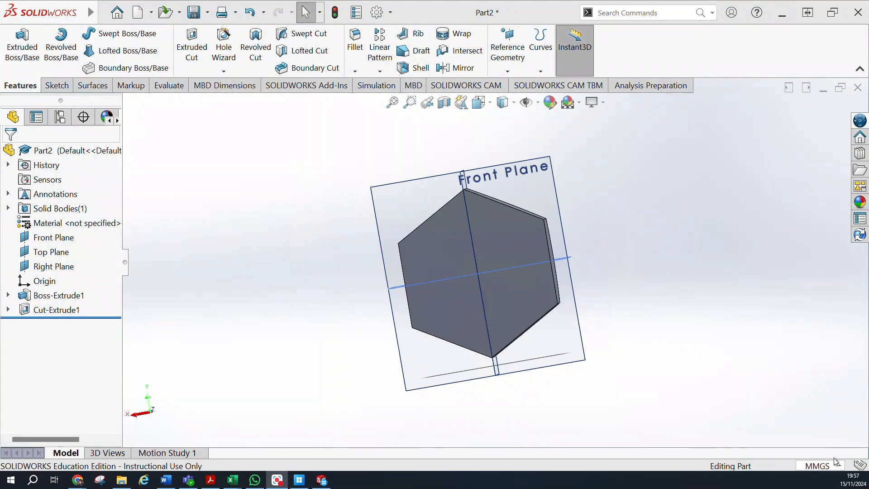
left_click(36, 295)
left_click(59, 259)
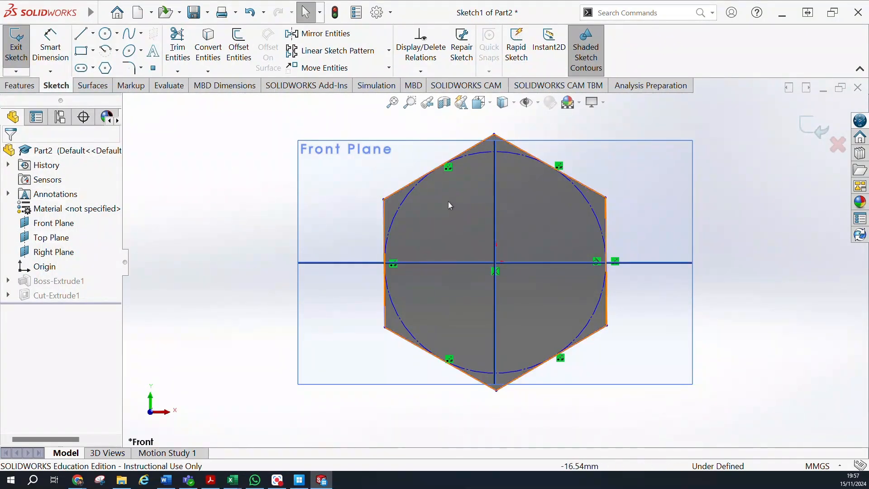
left_click(431, 170)
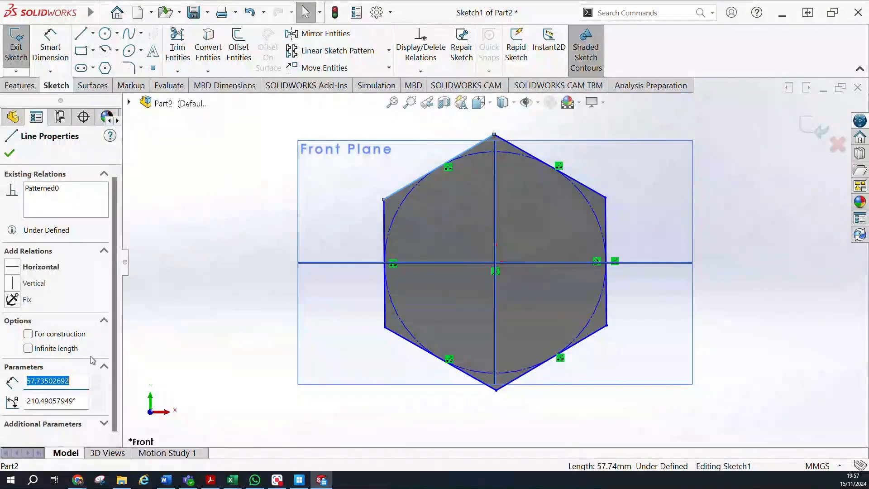
left_click(407, 198)
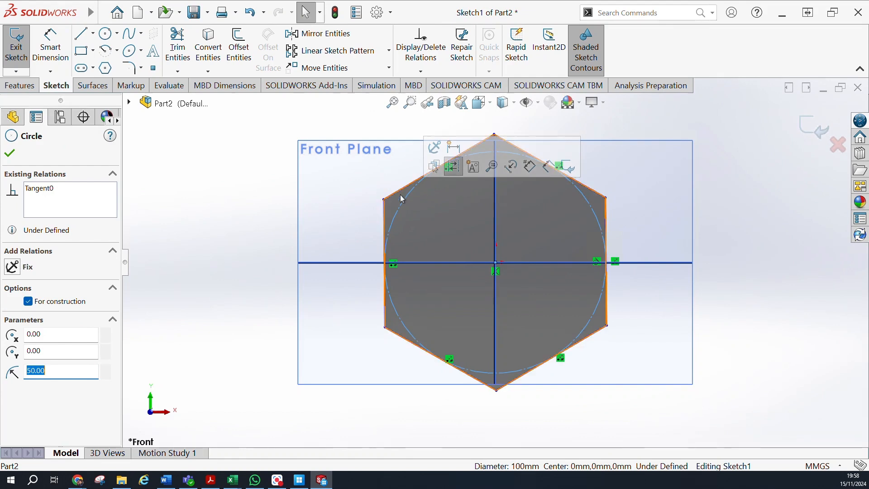
type("30")
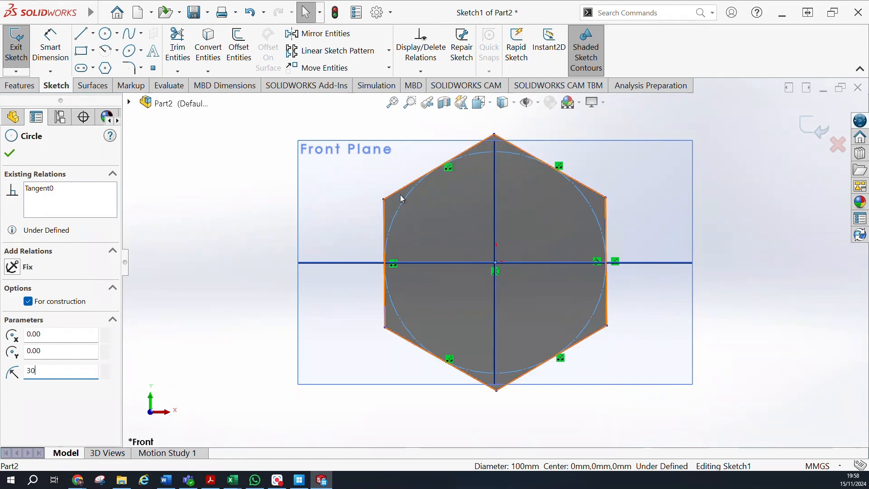
key("Return")
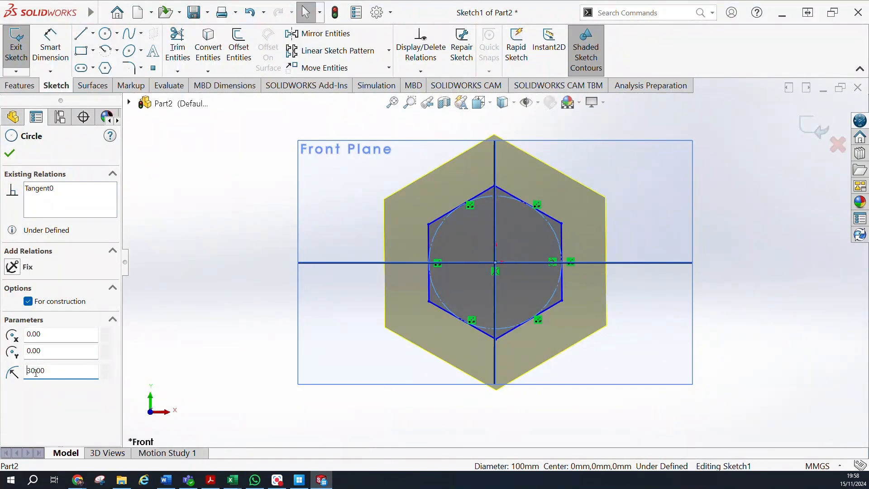
left_click(36, 372)
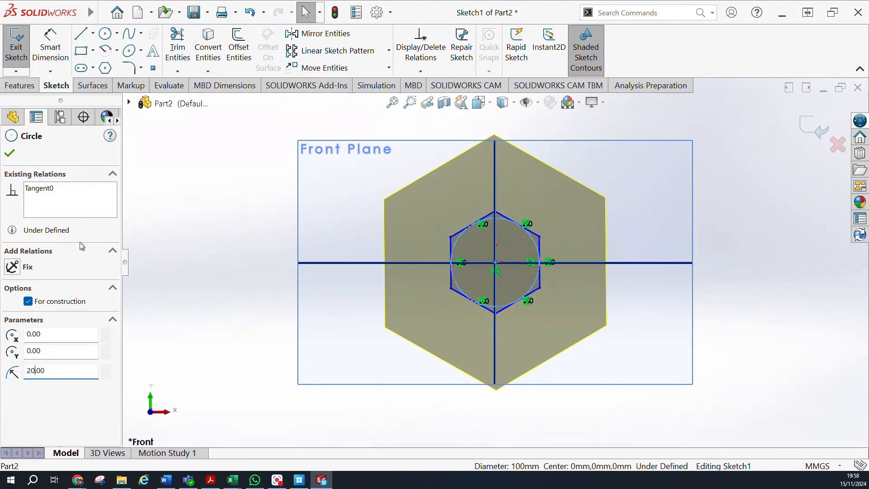
left_click(15, 156)
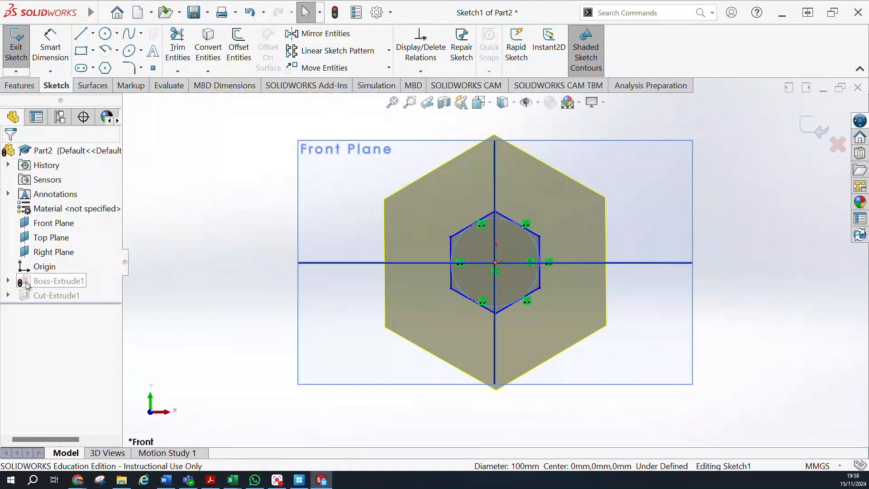
left_click(16, 45)
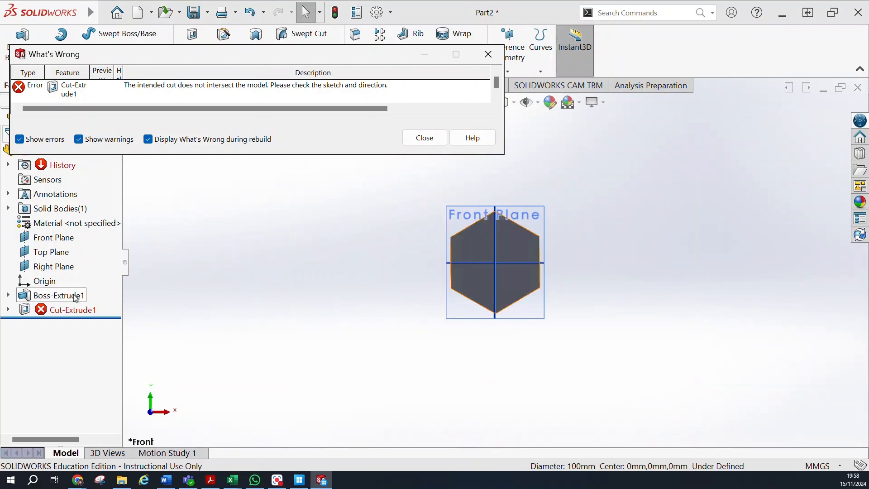
Edit the failed cut's sketch and set its circle's radius to 20 mm to match the resized hexagon.
right_click(73, 312)
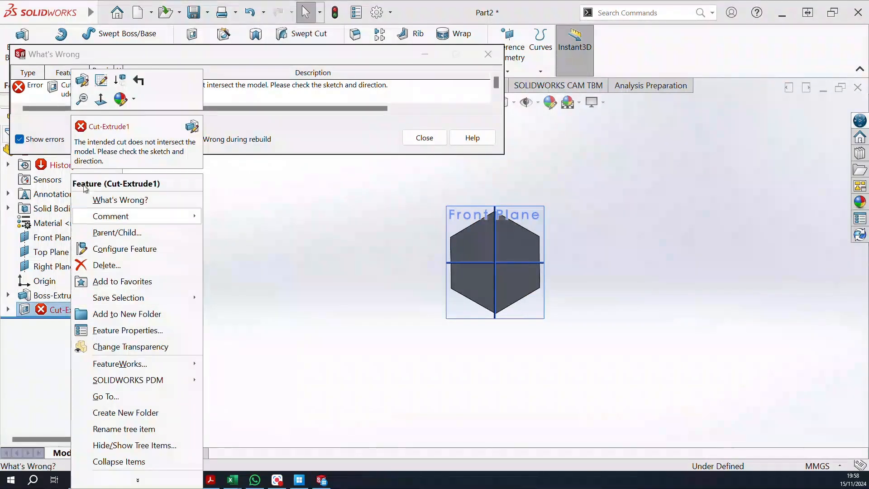
left_click(101, 80)
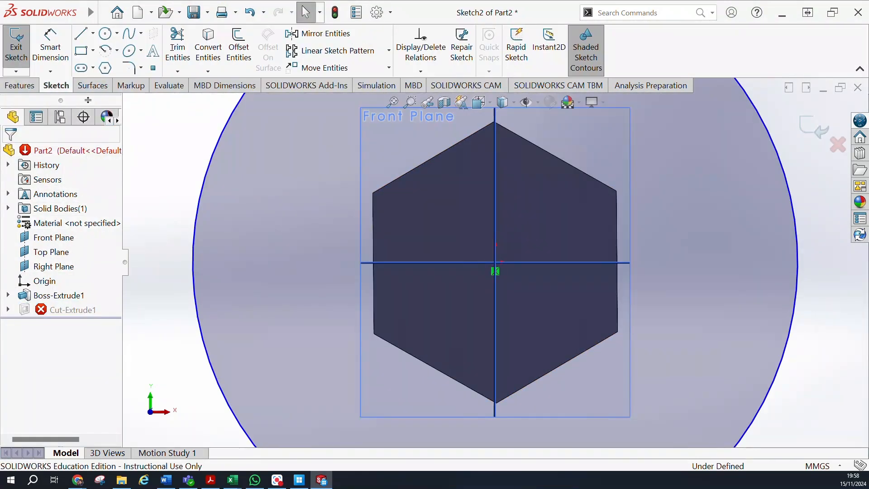
left_click(199, 224)
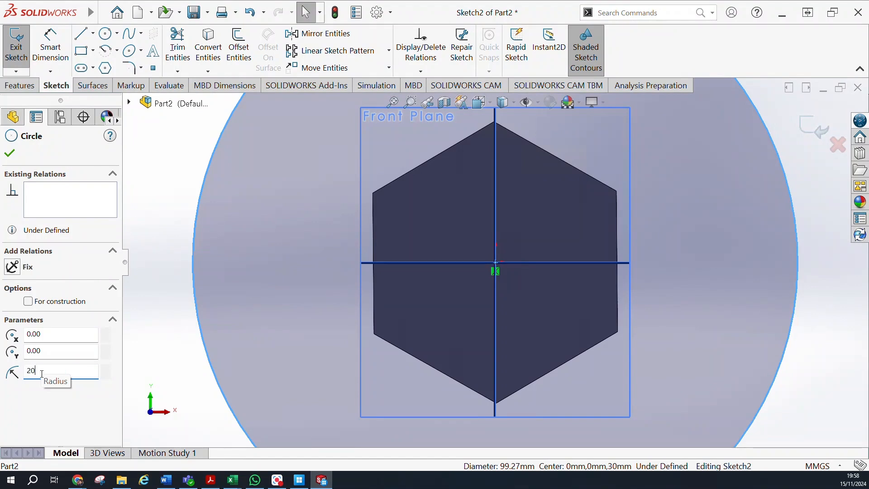
type("20")
key("Return")
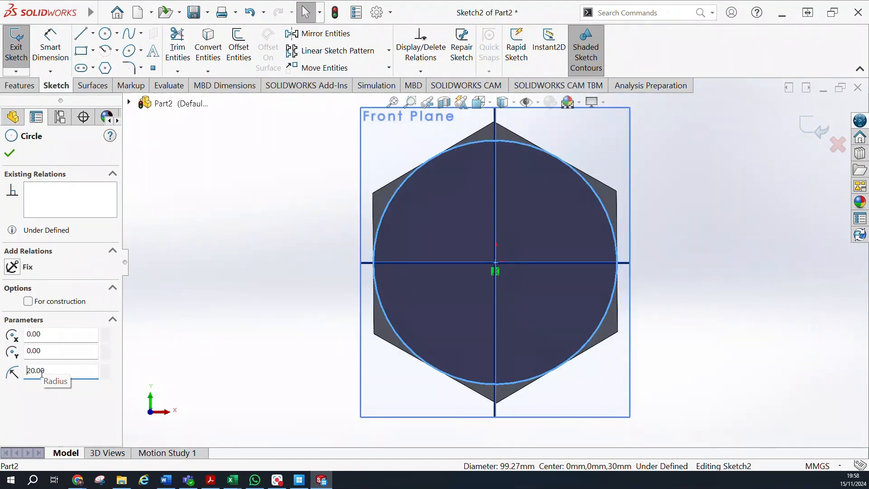
left_click(10, 154)
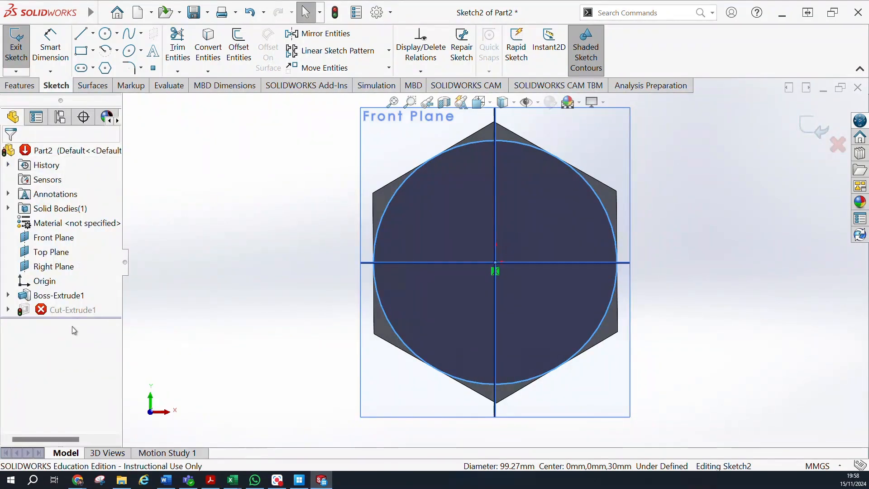
Exit the cut's circle sketch to rebuild the chamfered hexagon, and expand the cut feature to reveal its sketch.
left_click(18, 48)
middle_click_drag(298, 240, 96, 297)
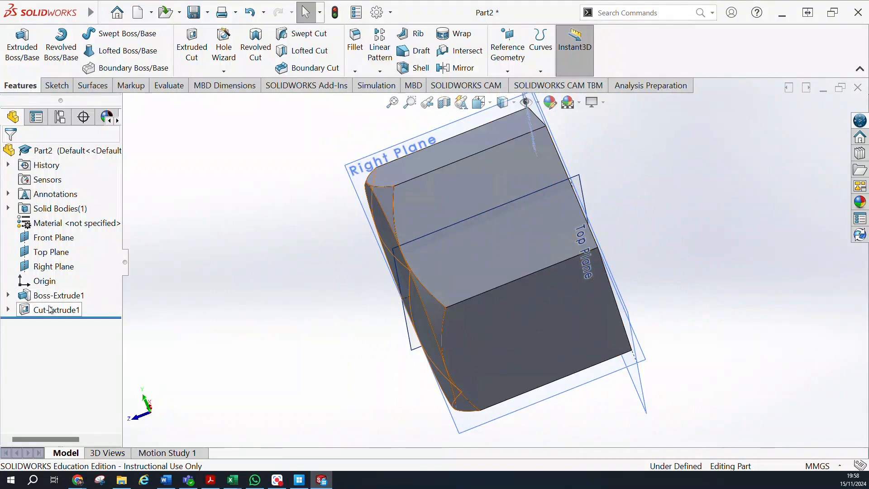
left_click(8, 309)
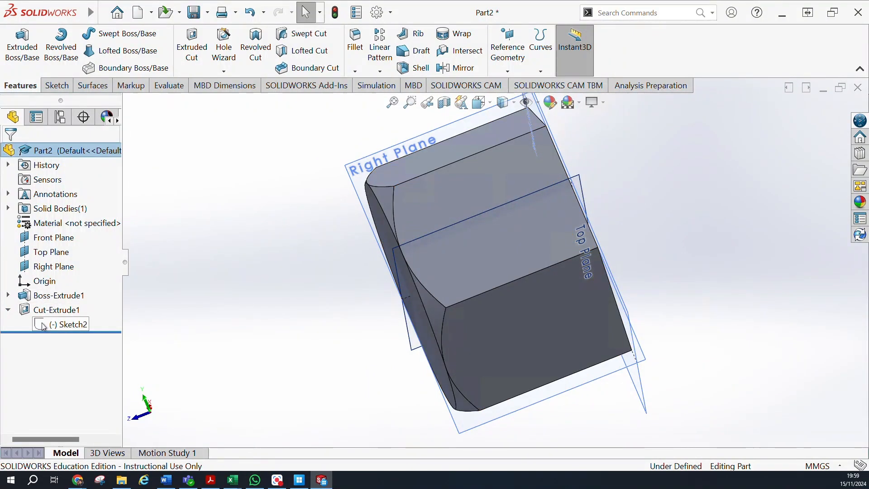
left_click(39, 323)
left_click(35, 309)
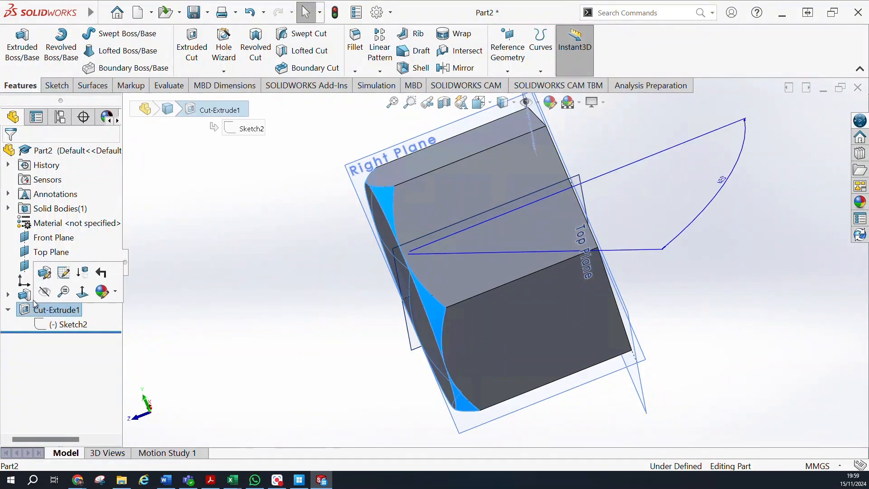
left_click(43, 324)
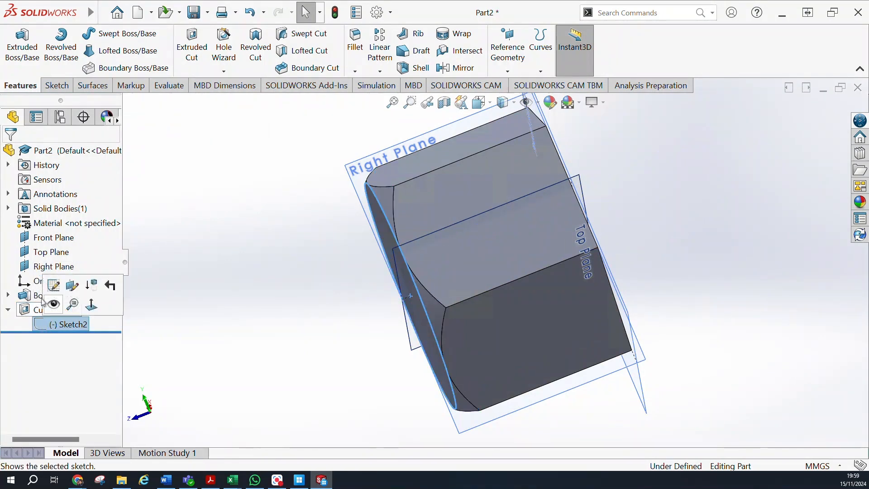
Edit the hexagon's base extrusion and set its blind depth to 10 mm.
left_click(24, 299)
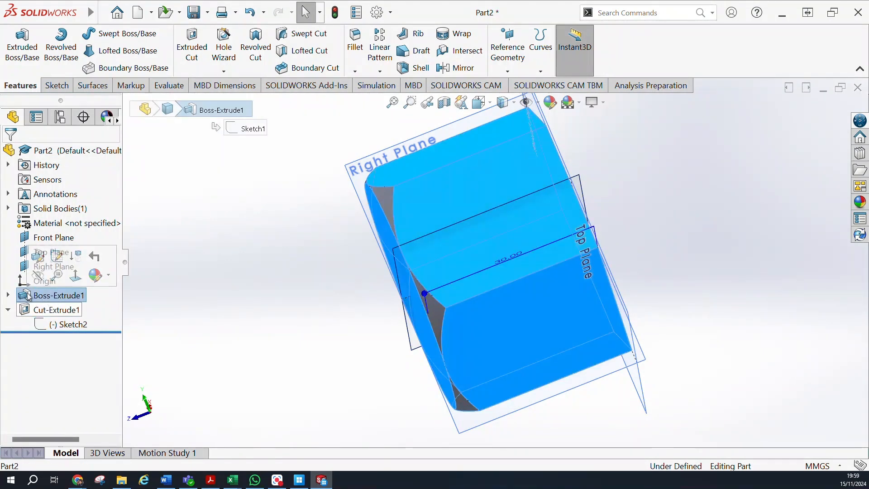
left_click(42, 266)
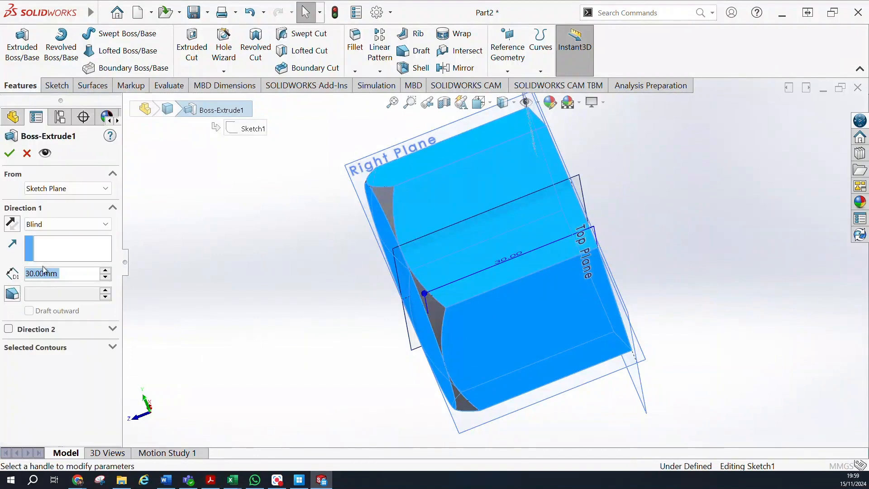
type("10")
key("Return")
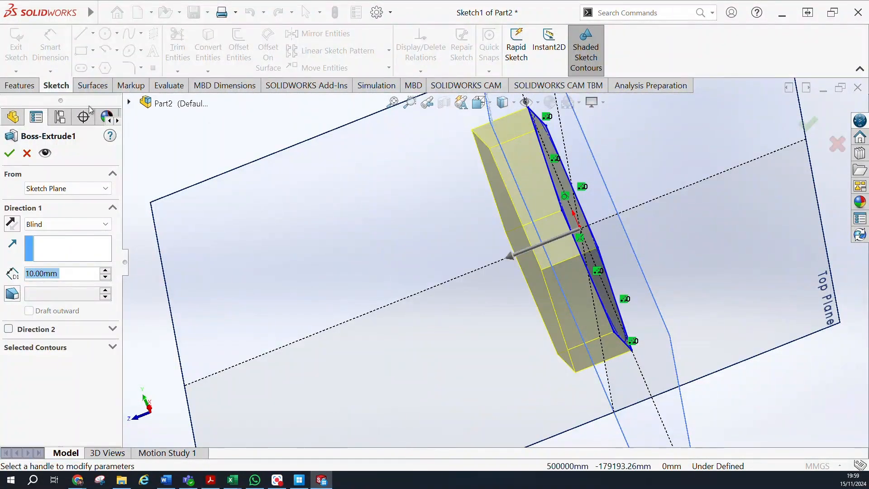
left_click(11, 151)
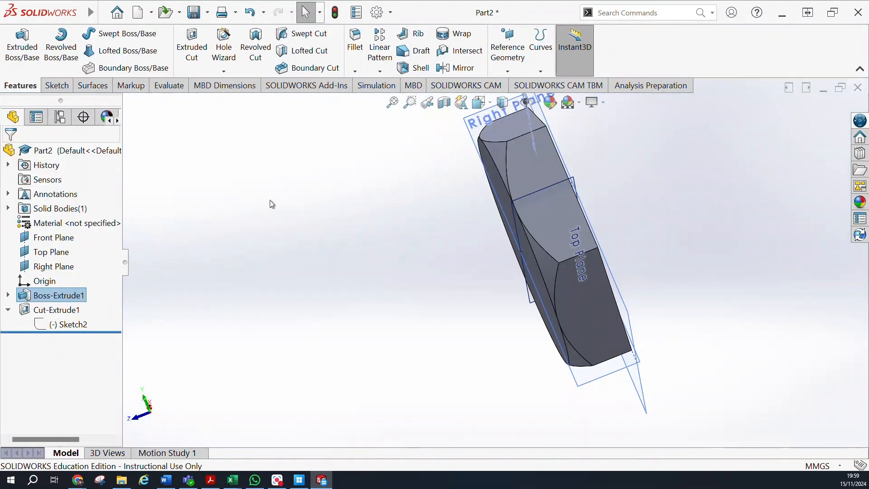
Sketch a circle centred on the origin on the hexagon's flat, unchamfered face and set its radius to 12 mm.
middle_click_drag(265, 204, 247, 233)
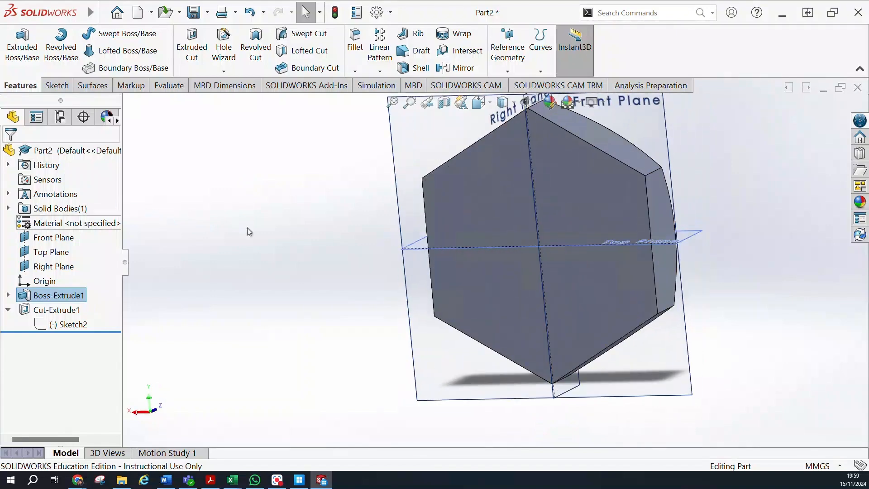
left_click(484, 300)
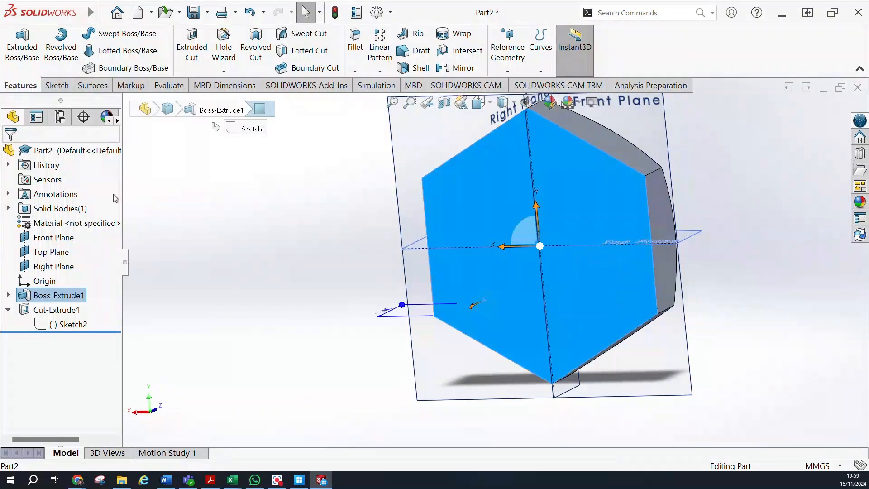
left_click(57, 86)
left_click(17, 43)
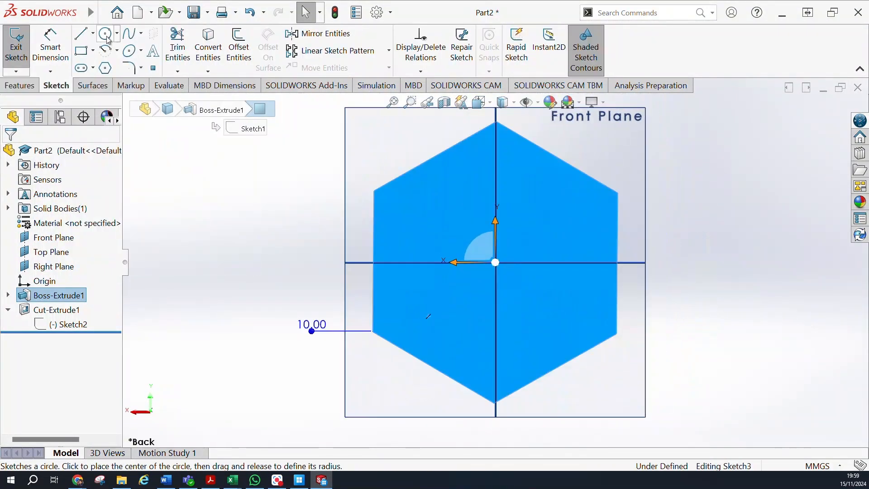
left_click(106, 35)
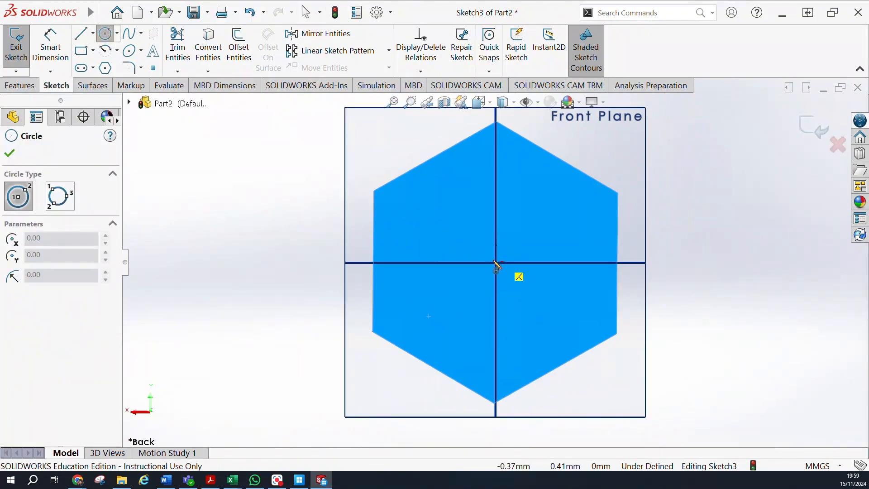
left_click(498, 263)
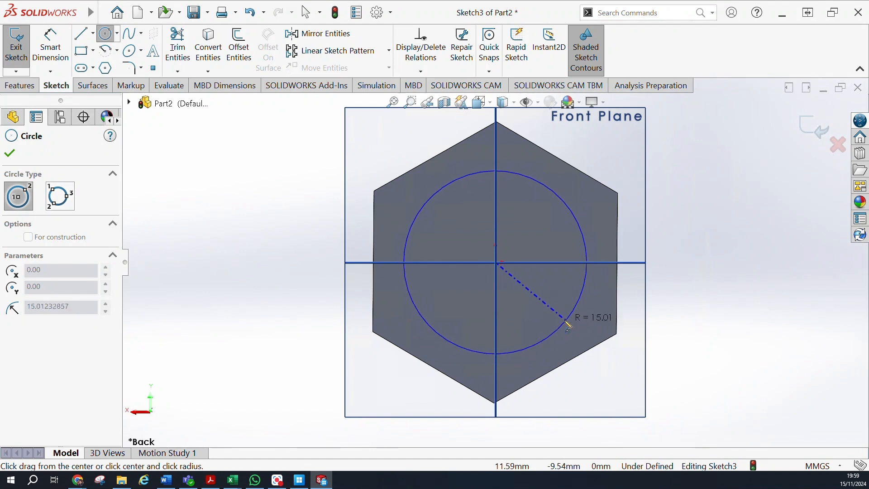
left_click(564, 321)
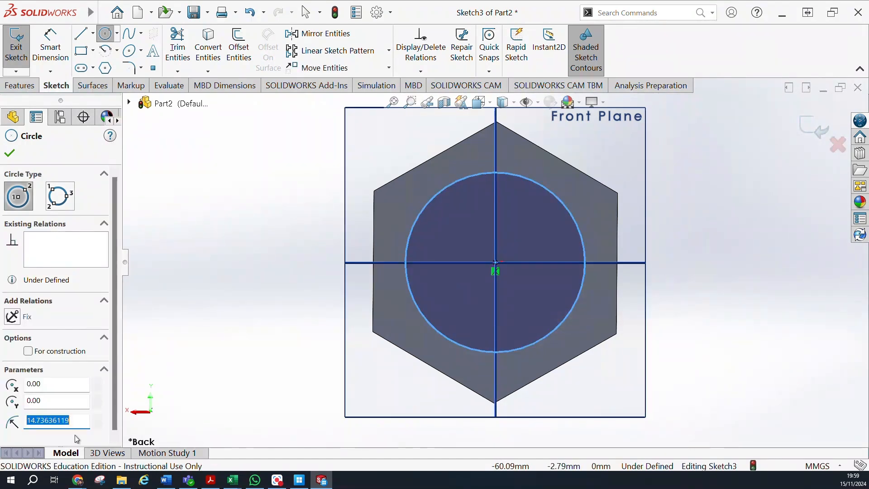
type("12")
key("Return")
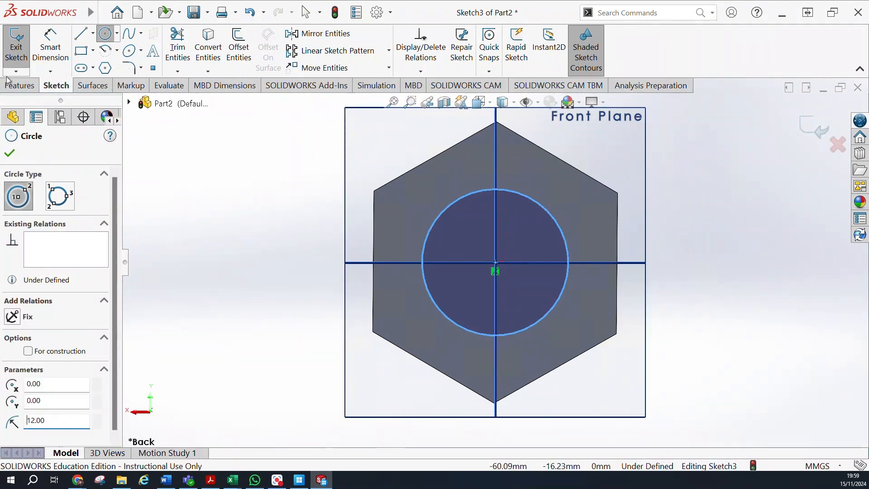
left_click(10, 154)
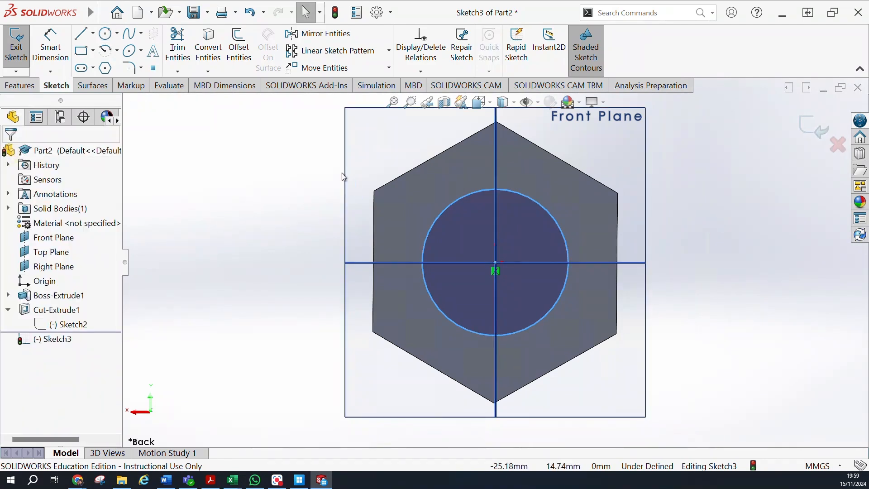
Extrude the circle as a blind boss 100 mm outward from the hexagonal head, merged with the body, to form the shank.
left_click(31, 89)
left_click(22, 45)
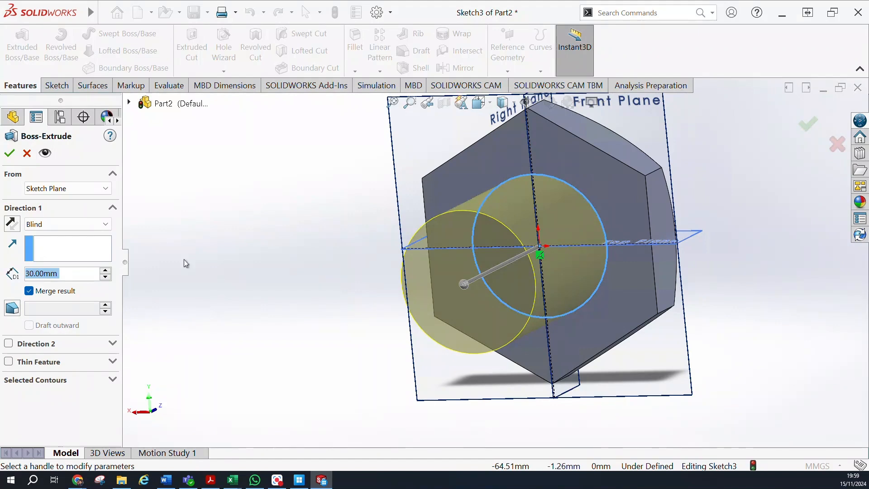
middle_click_drag(204, 251, 170, 272)
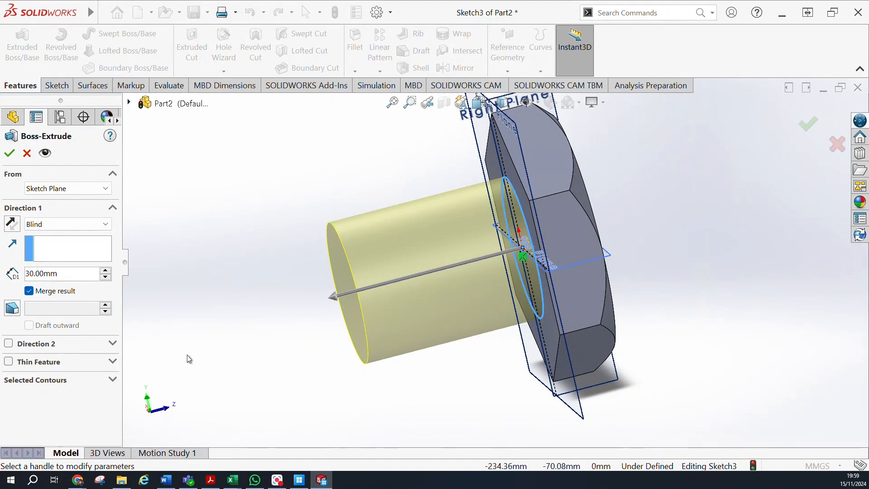
left_click(91, 276)
left_click_drag(91, 275, 16, 288)
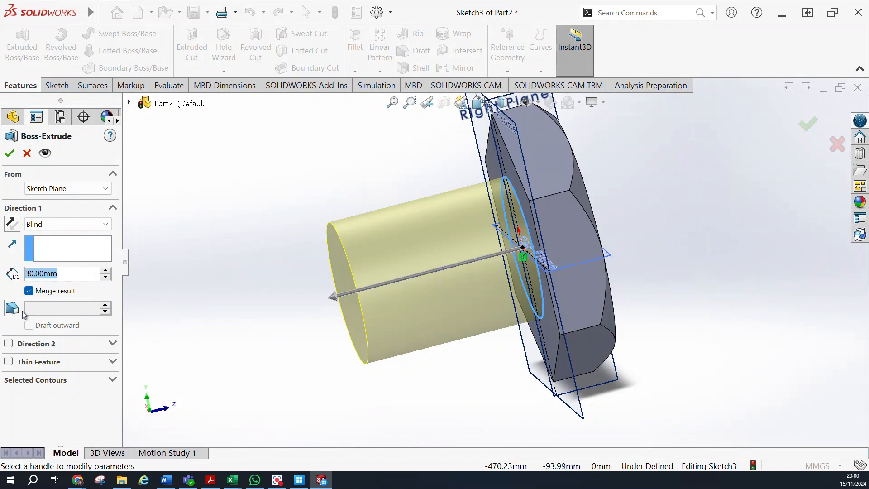
type("40")
key("Return")
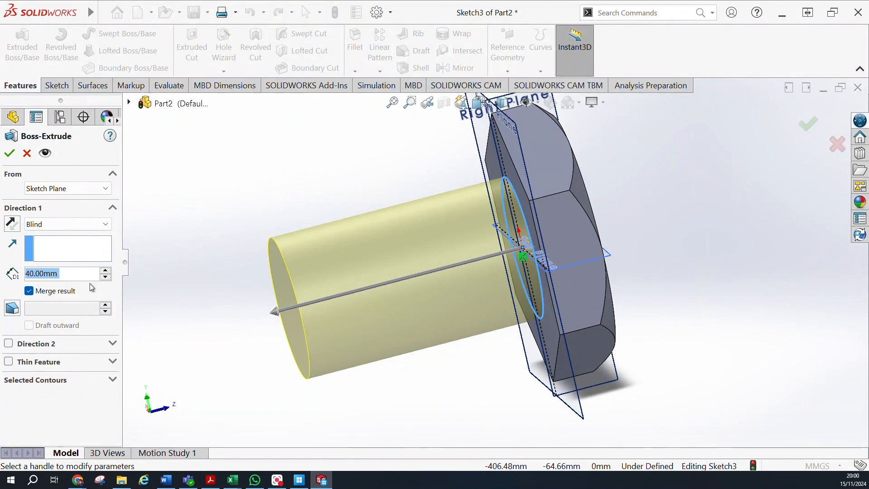
type("100")
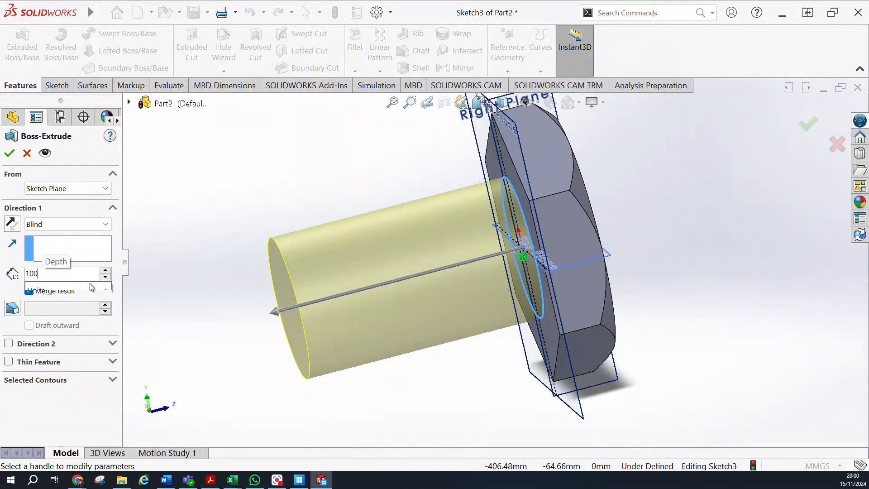
key("Return")
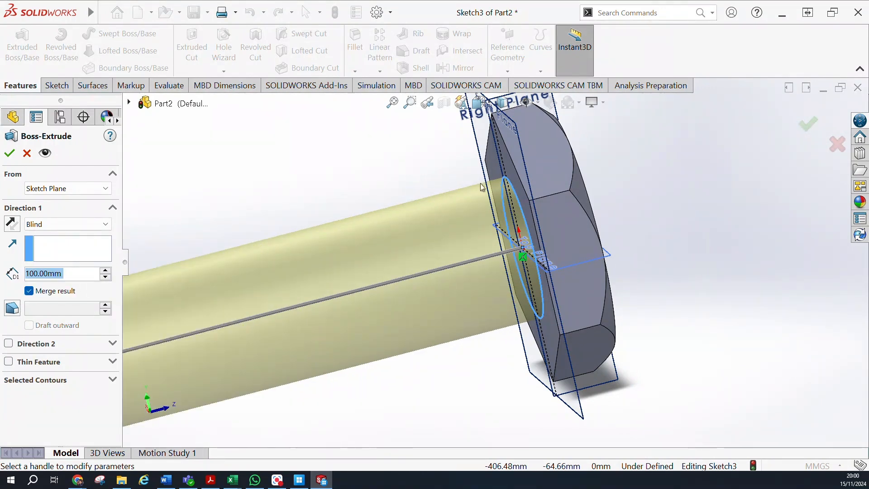
scroll(520, 315, "up", 4)
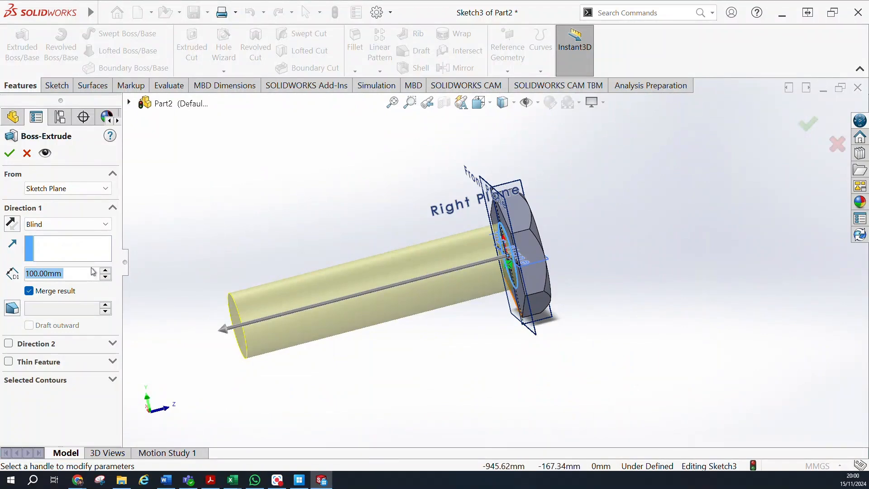
left_click(11, 154)
Chamfer the circular edge at the shank's free end with a distance of 10 mm and an angle of 45 degrees.
middle_click_drag(219, 219, 392, 297)
middle_click_drag(554, 243, 425, 301)
middle_click_drag(482, 268, 443, 279)
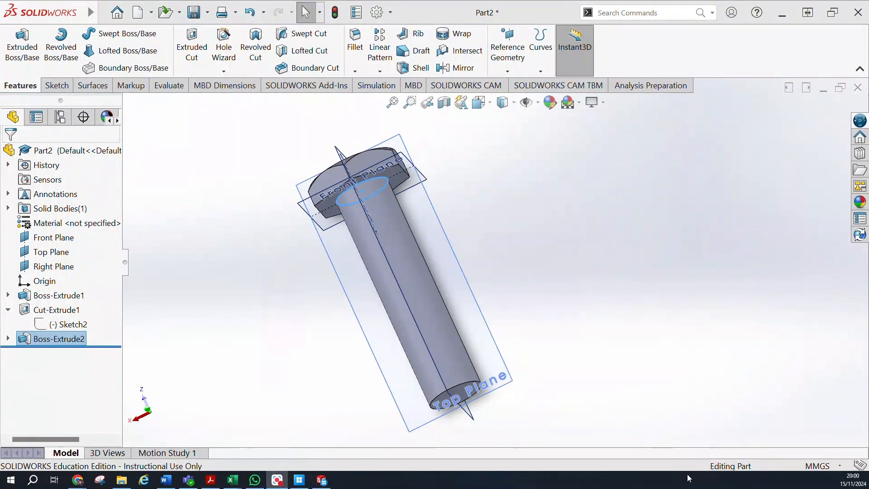
middle_click_drag(523, 347, 440, 346)
left_click(414, 351)
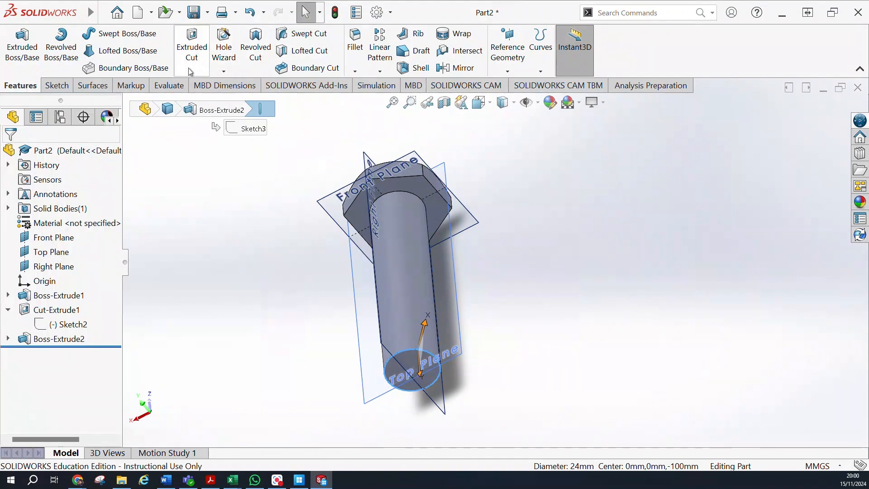
left_click(356, 72)
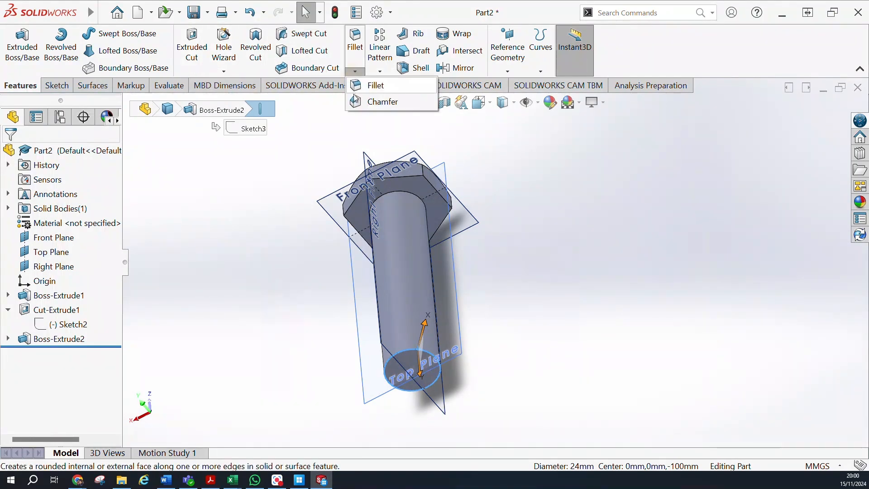
left_click(357, 101)
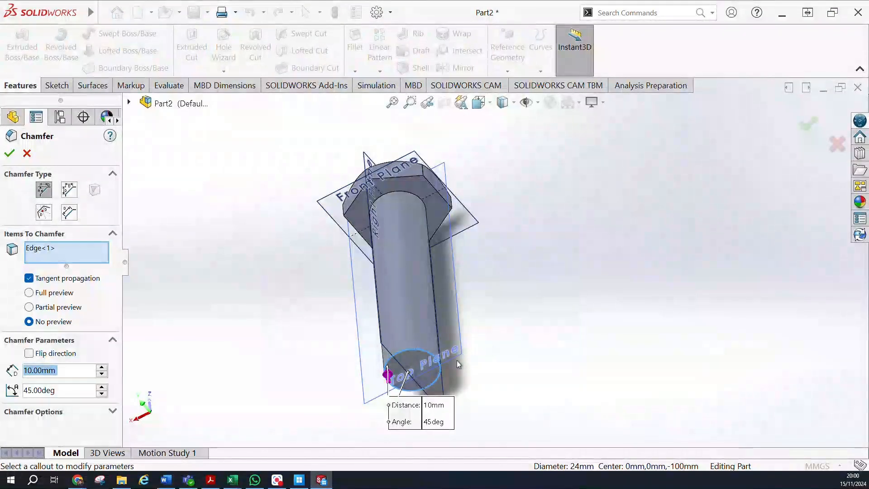
middle_click_drag(438, 317, 311, 365)
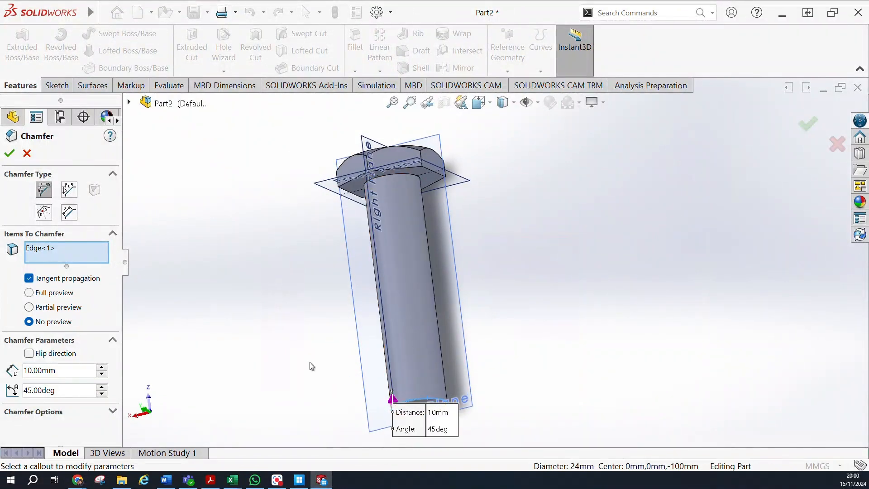
scroll(464, 367, "down", 5)
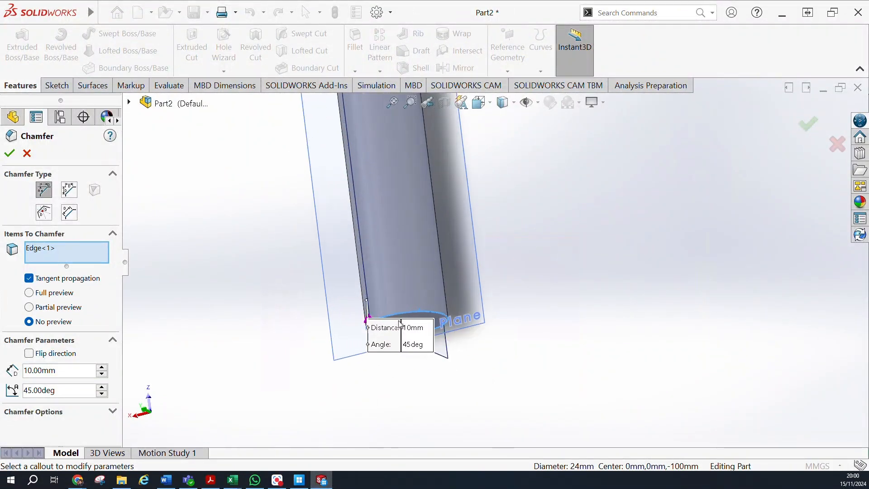
middle_click_drag(414, 290, 419, 309)
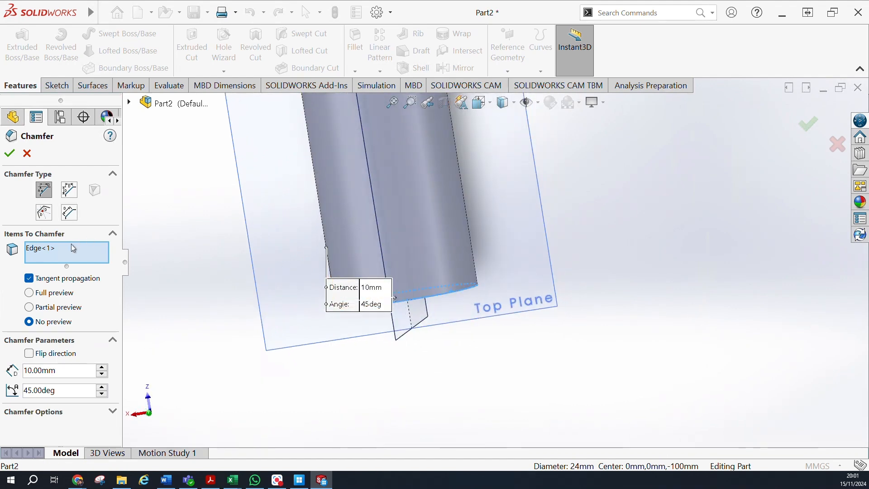
left_click(9, 153)
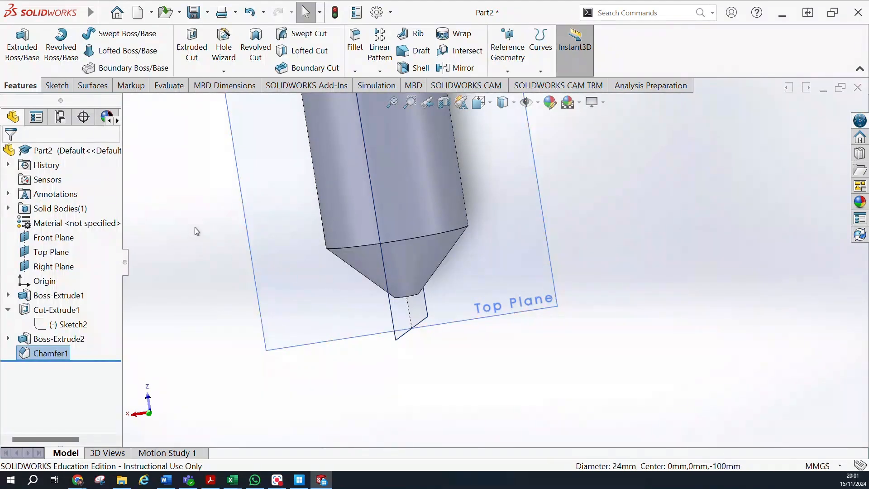
Open the chamfer at the shank's free end for editing.
scroll(264, 260, "up", 7)
scroll(412, 202, "down", 3)
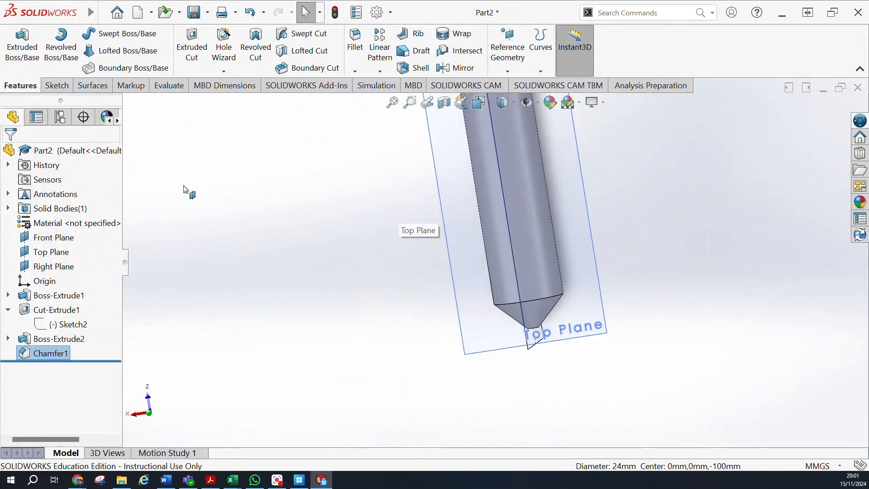
left_click(58, 358)
left_click(64, 319)
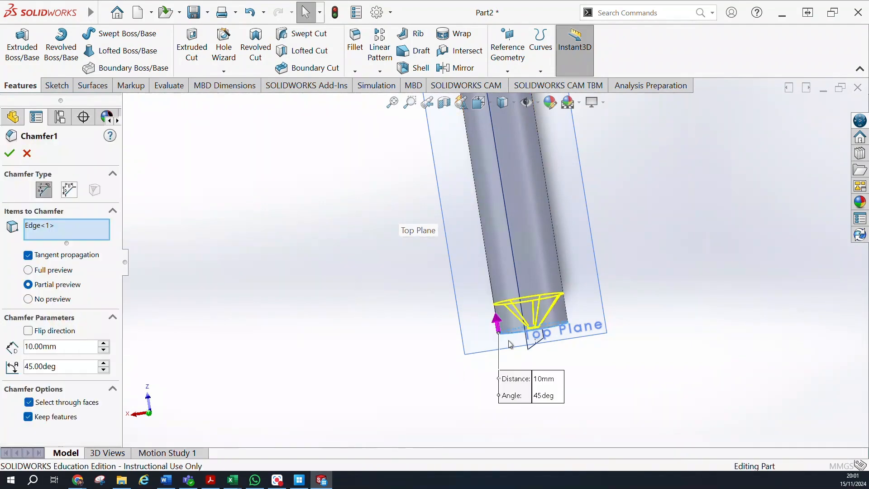
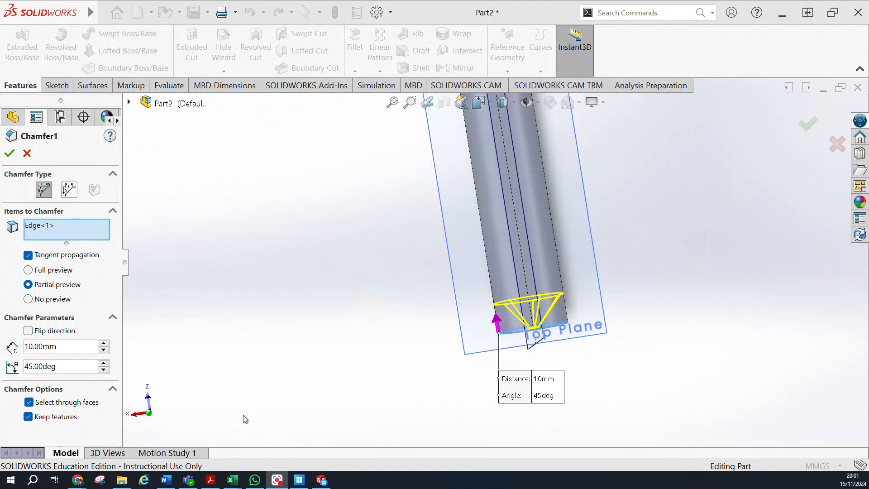
Set the chamfer at the shank's free end to a 10 mm distance and a 25 degree angle.
left_click(105, 344)
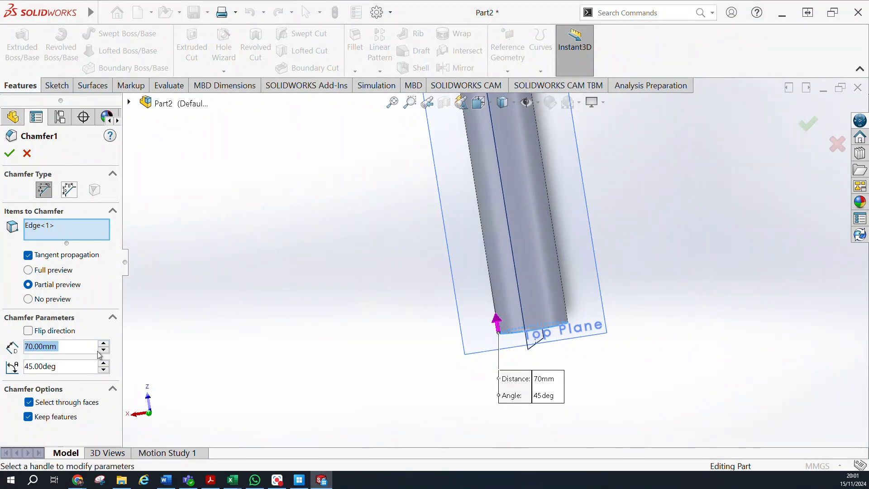
left_click(102, 351)
left_click(103, 350)
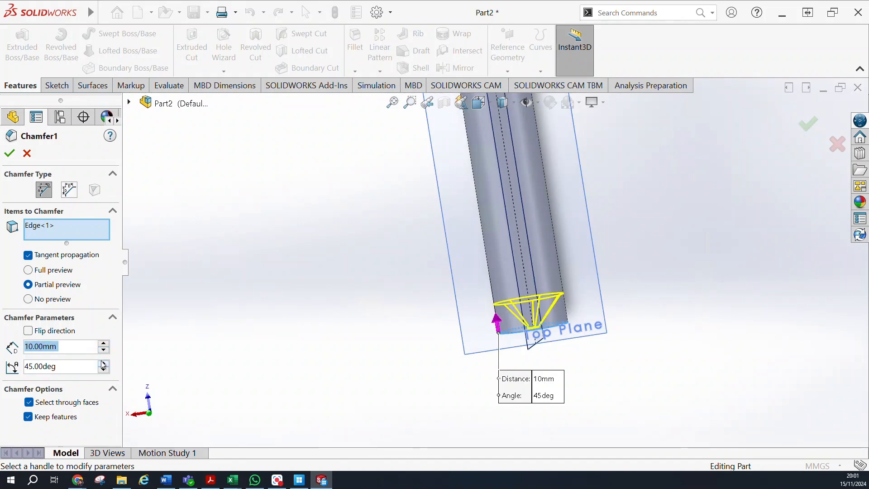
left_click(102, 361)
left_click(101, 372)
left_click(101, 371)
left_click(101, 372)
left_click(101, 372)
left_click(102, 372)
left_click(101, 372)
left_click(101, 373)
left_click(103, 370)
left_click(103, 370)
left_click(102, 371)
left_click(103, 371)
left_click(102, 370)
left_click(103, 371)
left_click(103, 370)
left_click(102, 370)
left_click(103, 371)
left_click(103, 371)
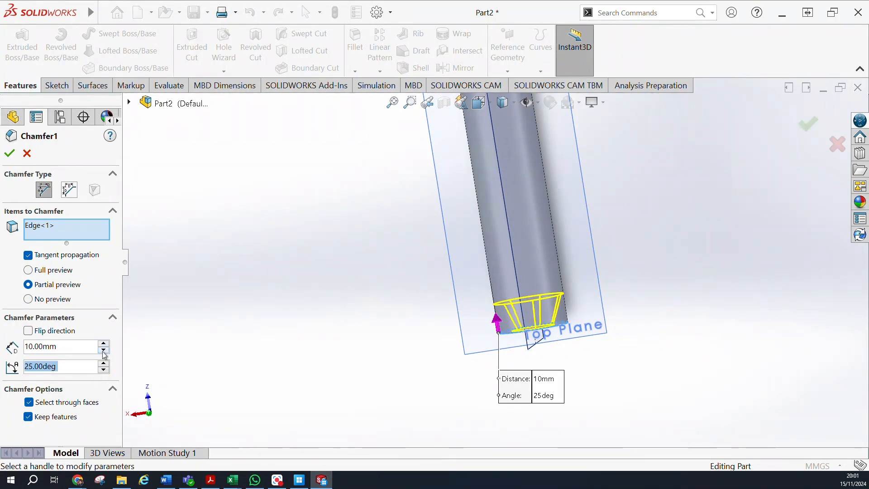
Try a chamfer distance of 30 mm and return the distance to 10 mm.
left_click(103, 348)
left_click(103, 347)
left_click(103, 347)
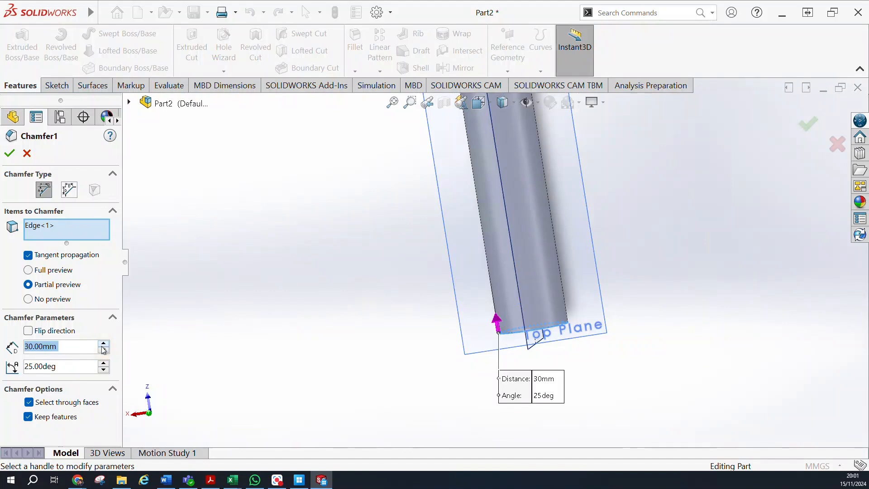
left_click(104, 350)
left_click(104, 350)
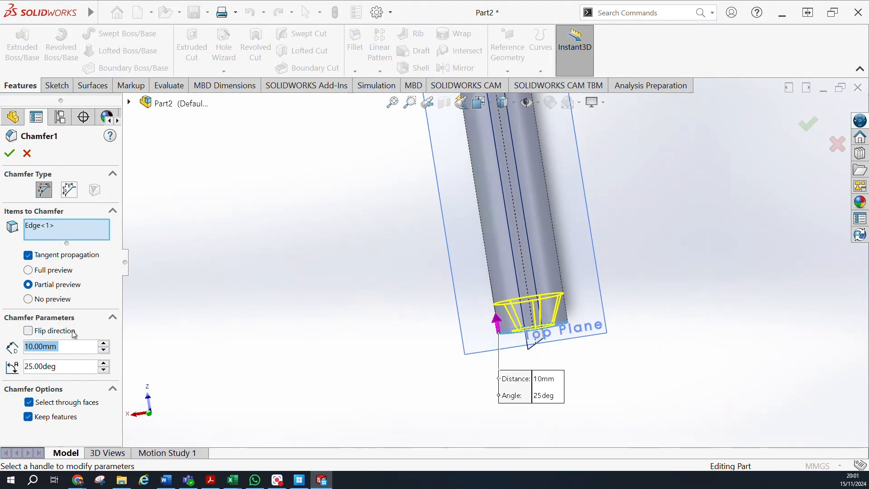
Lower the angle of the shank-end chamfer to 1 degree and dismiss the angle range warnings.
left_click(104, 365)
left_click(104, 365)
left_click(104, 365)
left_click(104, 365)
left_click(104, 369)
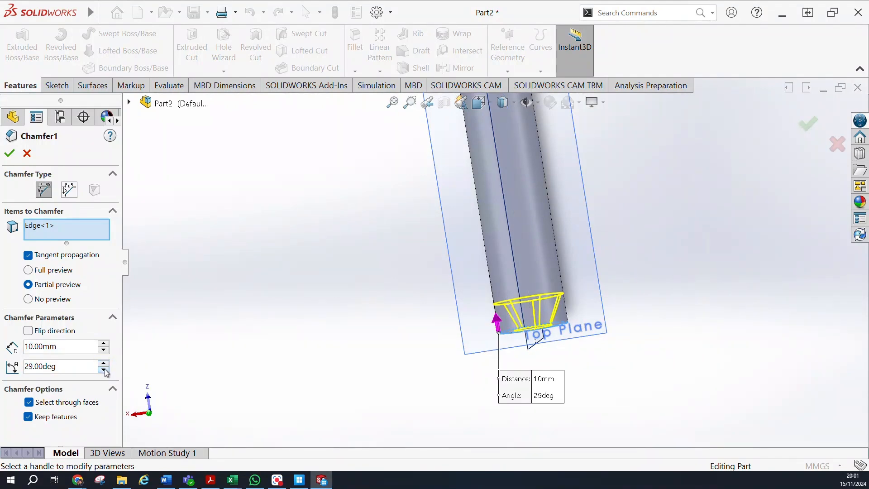
left_click(104, 369)
left_click(104, 369)
left_click(104, 369)
left_click(105, 369)
left_click(104, 369)
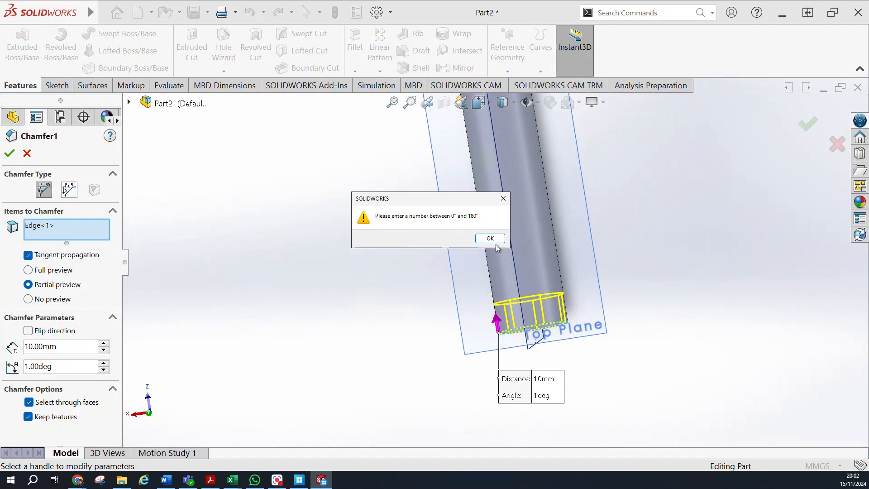
left_click(491, 238)
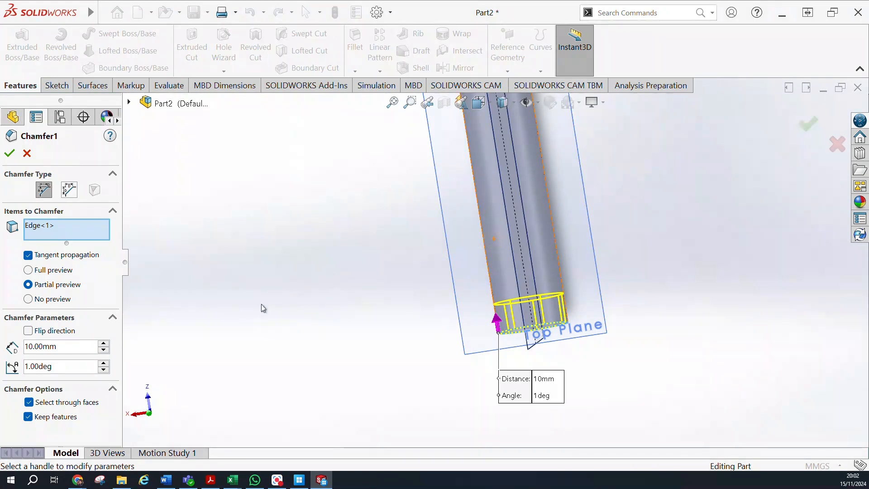
left_click(104, 368)
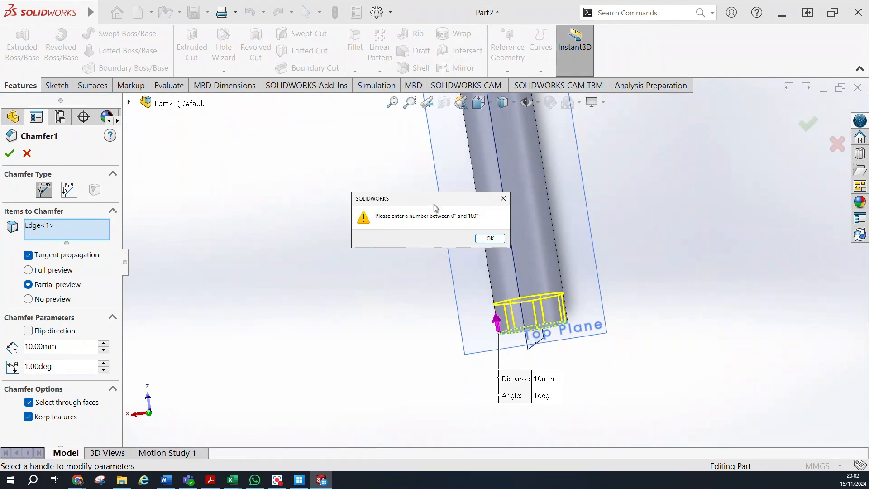
left_click(506, 200)
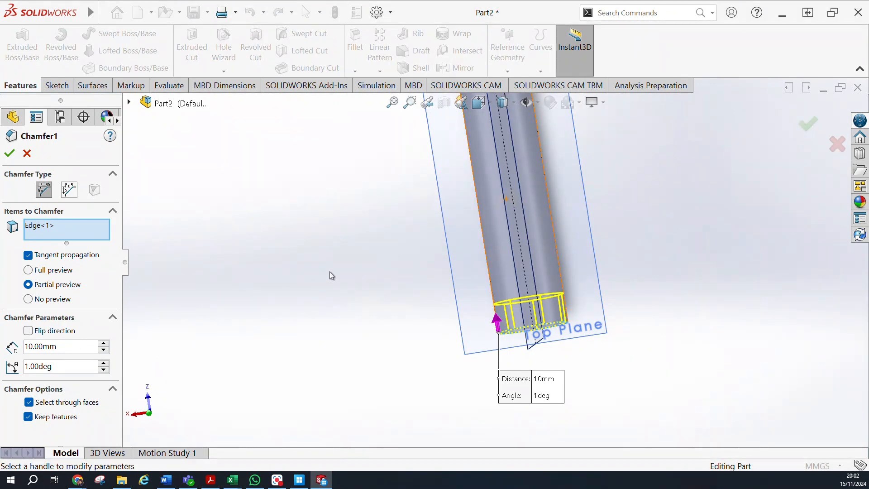
Try to set the shank-end chamfer's angle to 3 degrees and finish editing the chamfer.
middle_click_drag(319, 247, 254, 163)
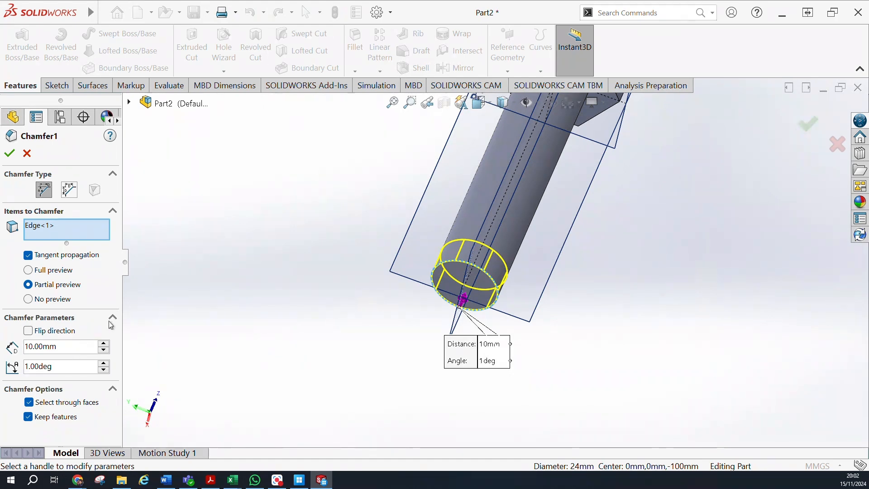
left_click_drag(60, 343, 25, 349)
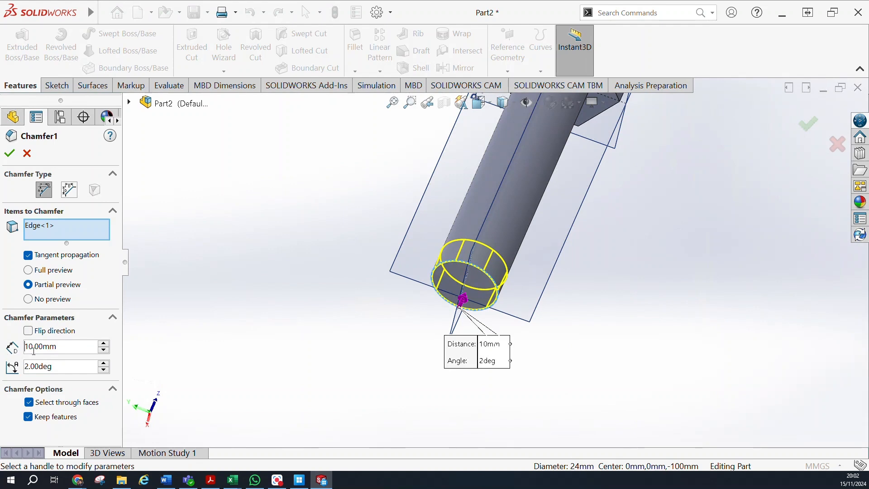
double_click(48, 348)
key("BackSpace")
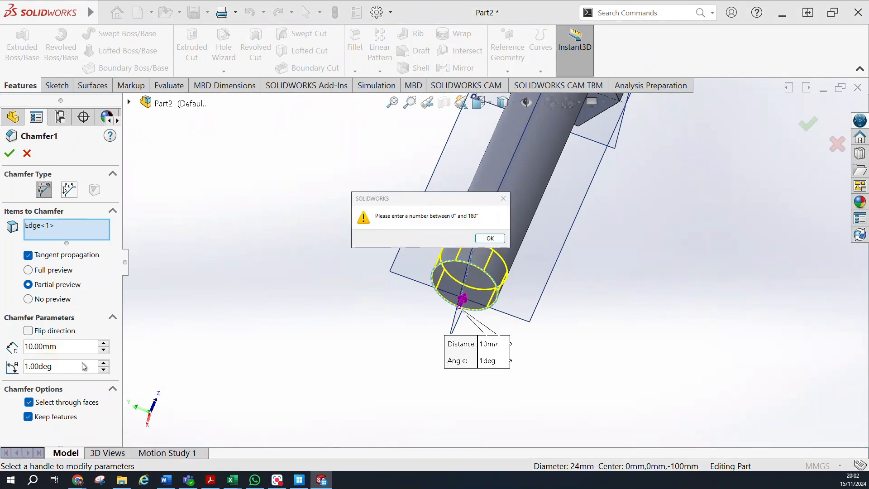
left_click(490, 238)
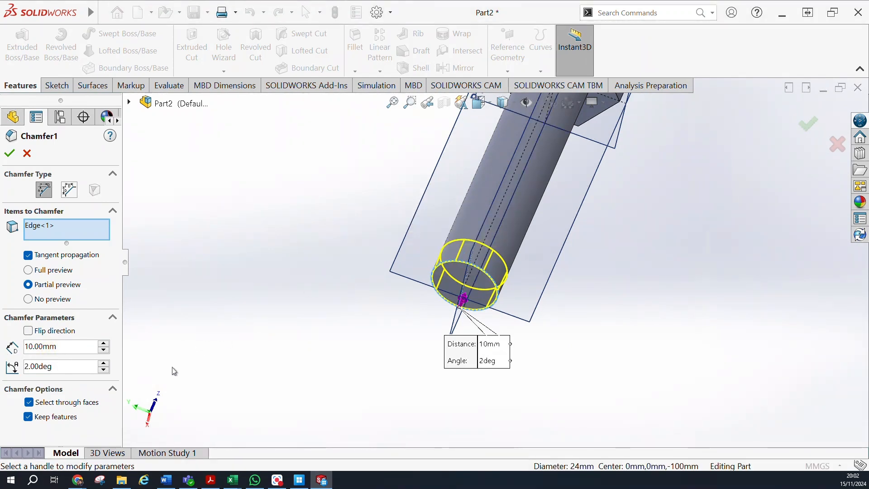
left_click(105, 370)
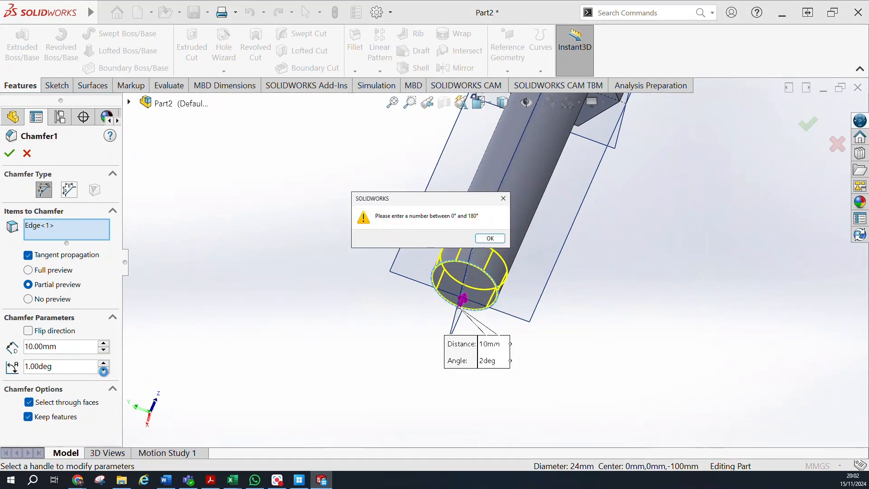
left_click(495, 241)
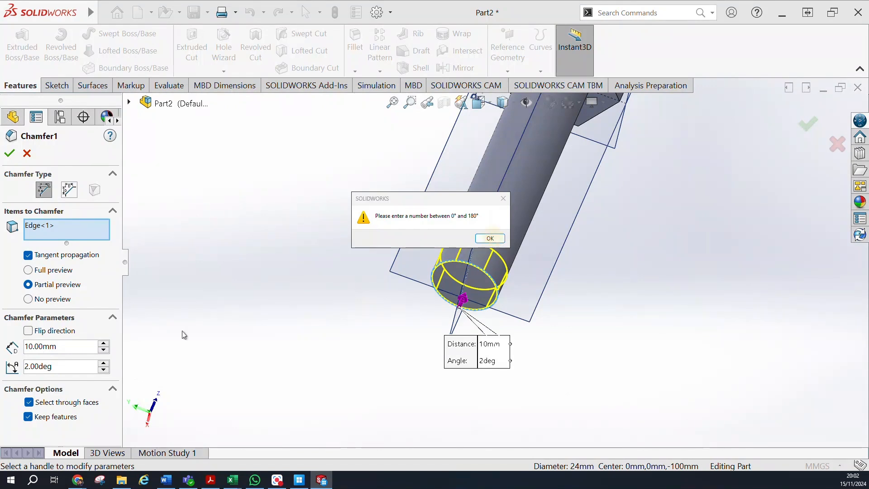
left_click(27, 367)
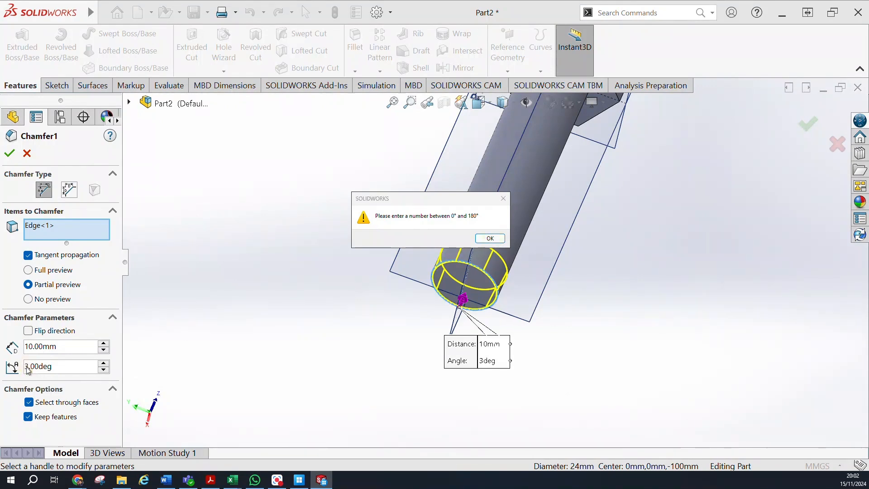
type("2")
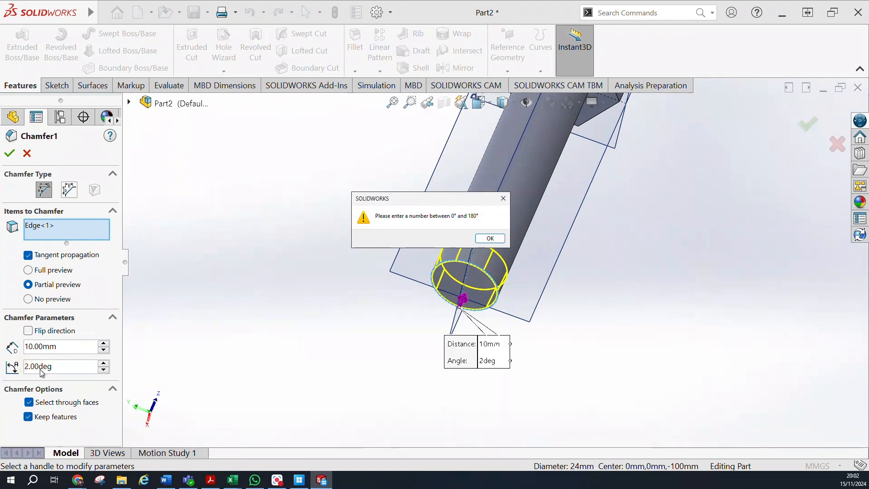
left_click(500, 241)
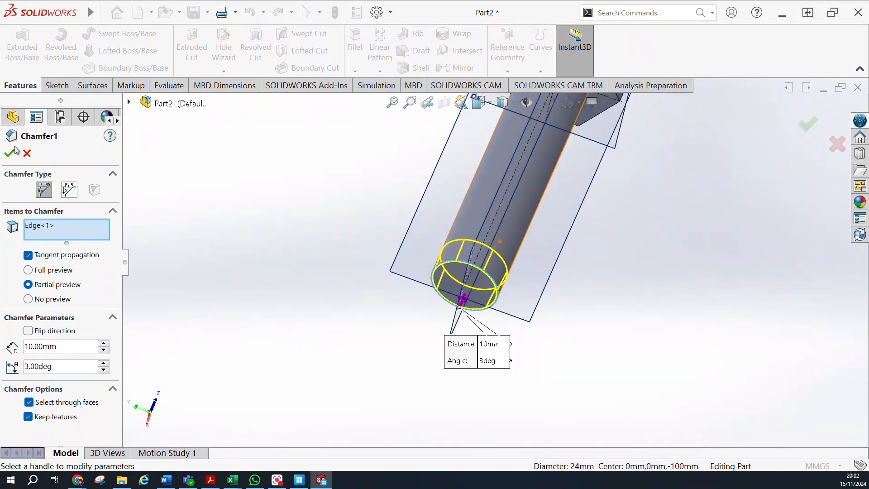
left_click(11, 152)
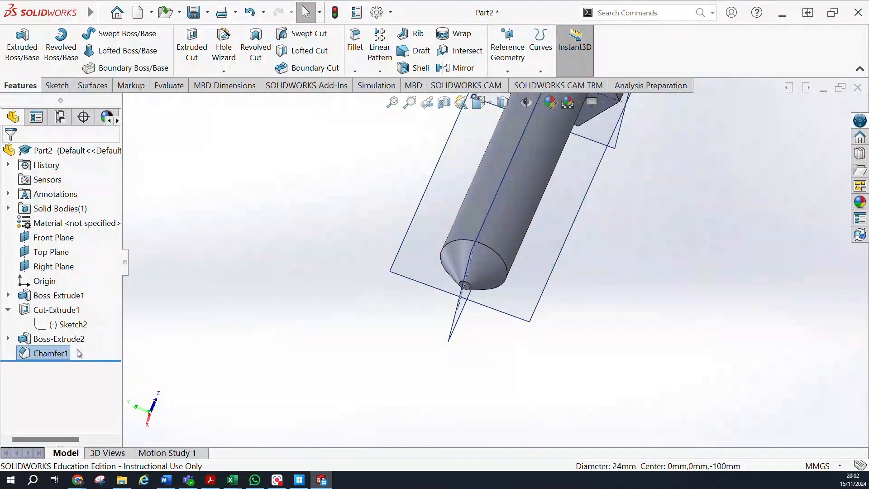
Delete the chamfer feature at the shank's free end.
left_click(49, 353)
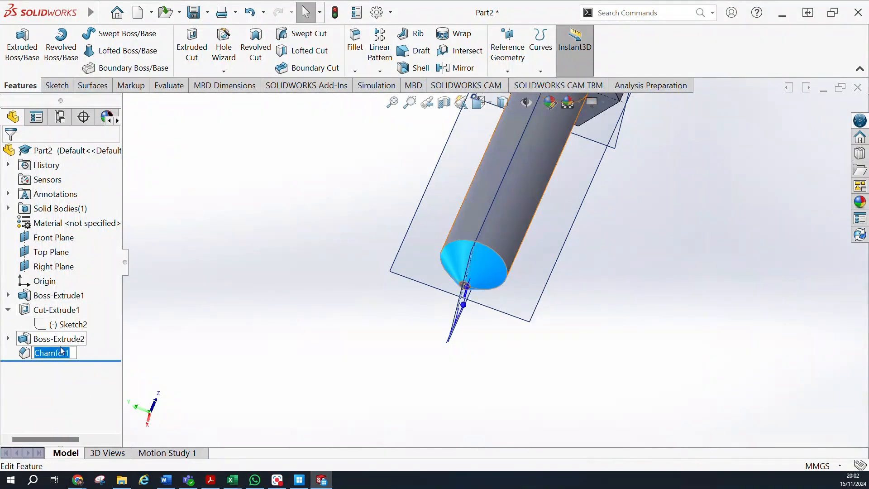
right_click(51, 357)
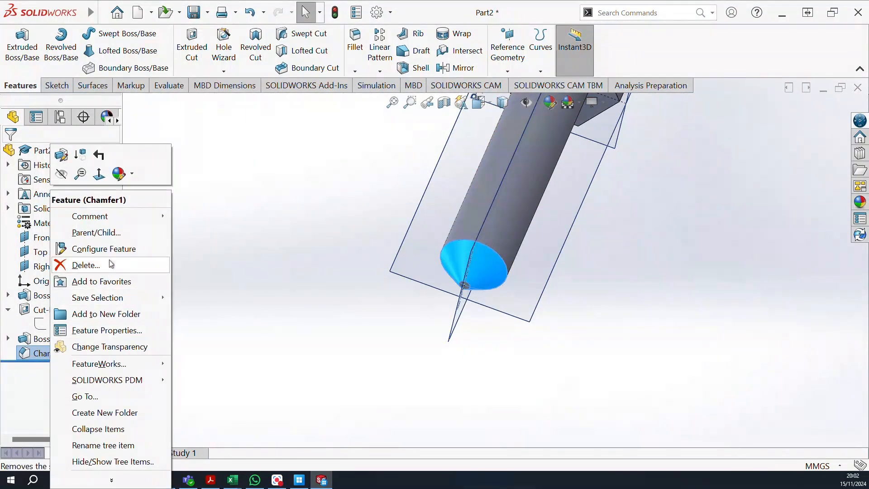
left_click(91, 263)
left_click(525, 190)
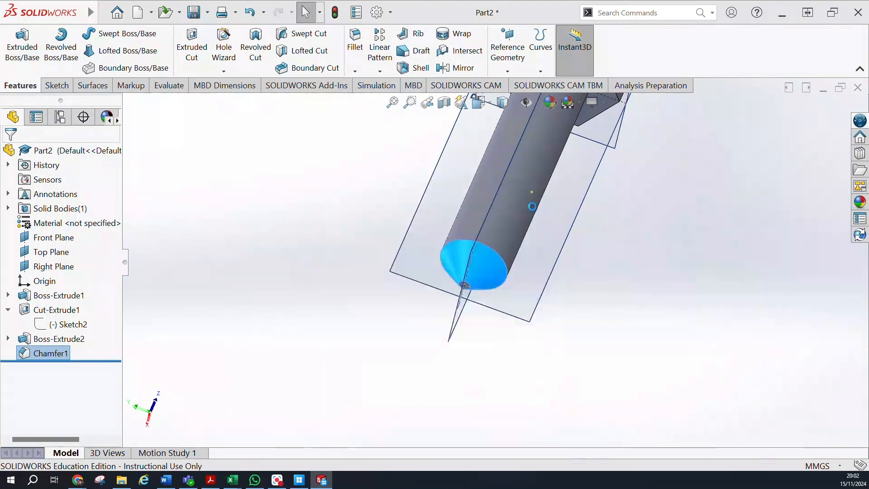
Chamfer the circular edge at the shank's free end with a distance of 1 mm and an angle of 45 degrees.
left_click(461, 261)
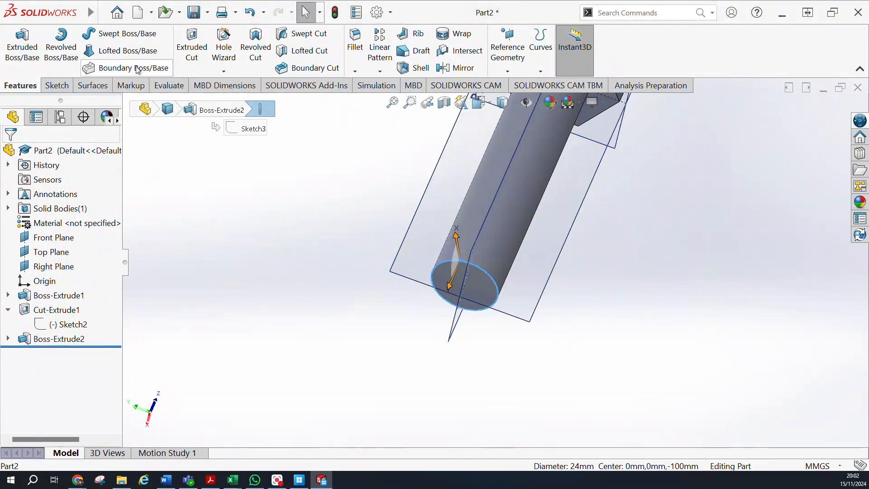
left_click(355, 71)
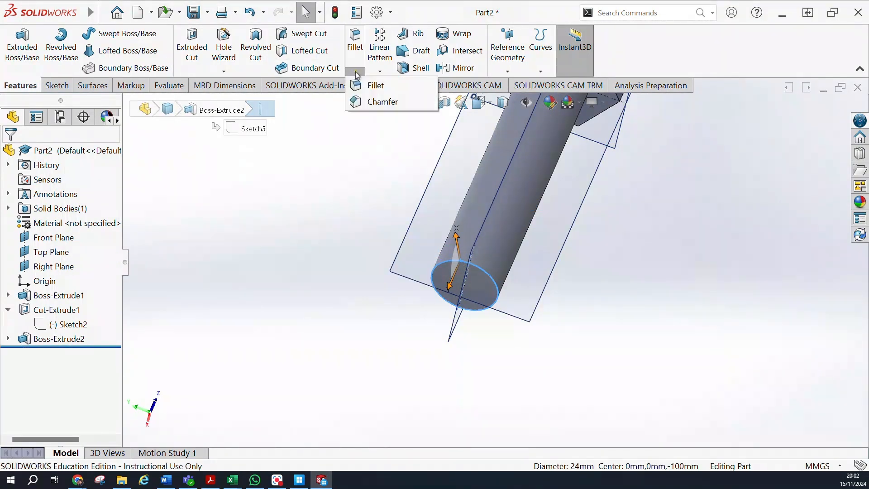
left_click(381, 100)
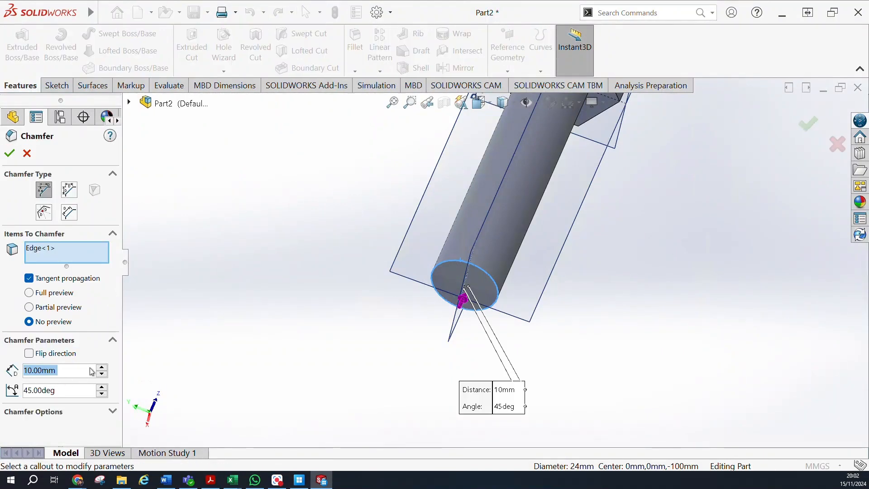
left_click(101, 367)
left_click(104, 374)
left_click(105, 374)
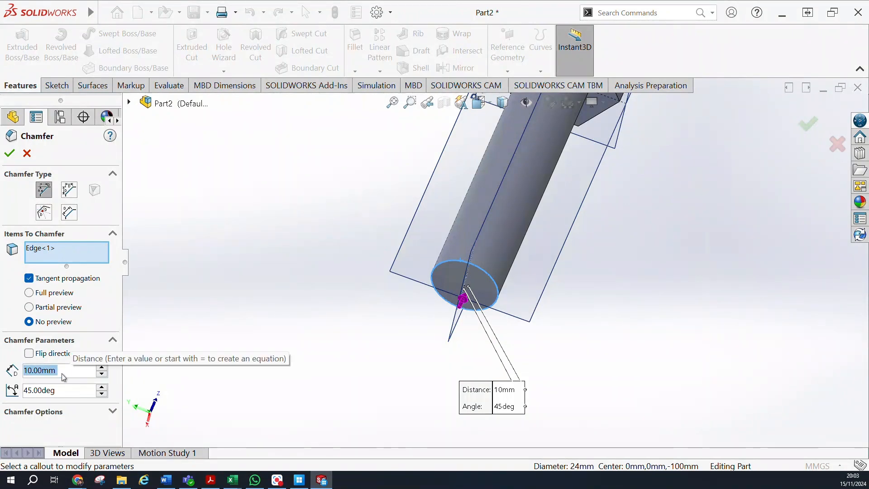
type("1")
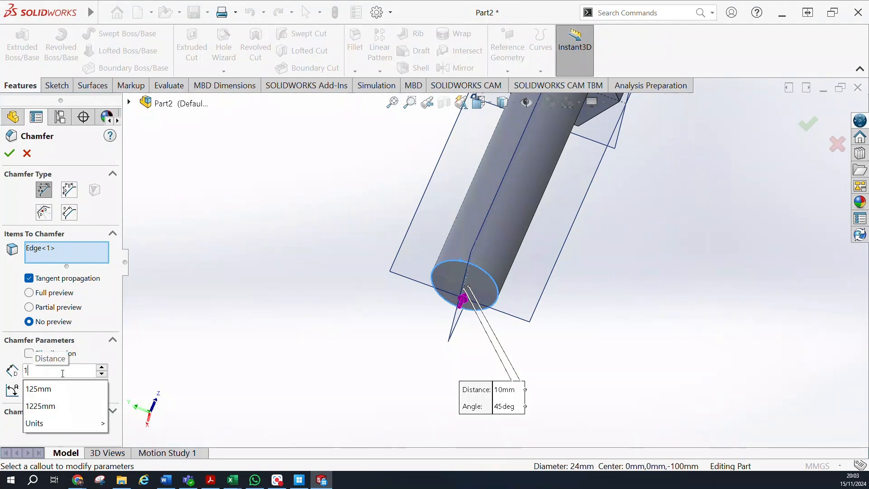
key("Return")
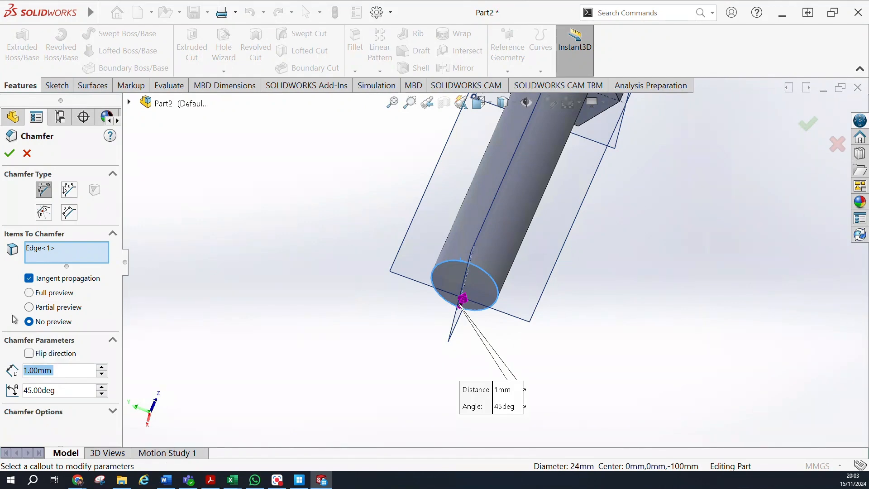
left_click(10, 153)
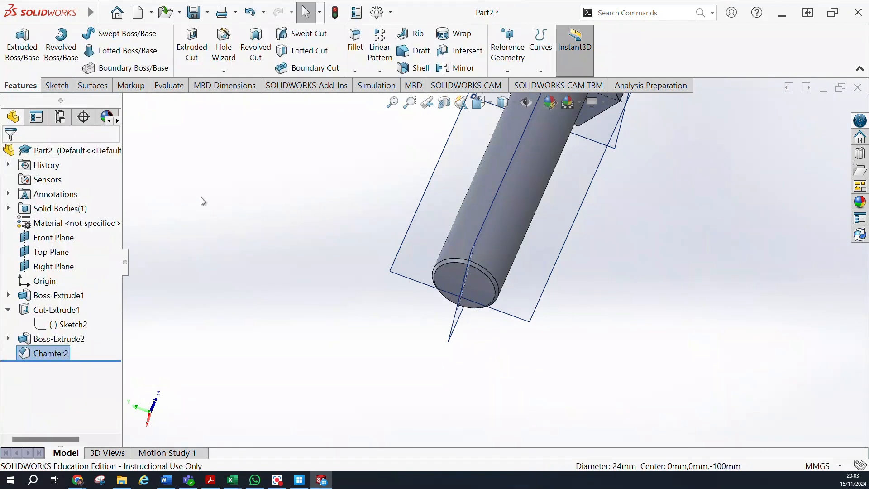
Start a Thread feature for the bolt's shank and dismiss the notice about nominal thread profiles.
middle_click_drag(289, 193, 348, 298)
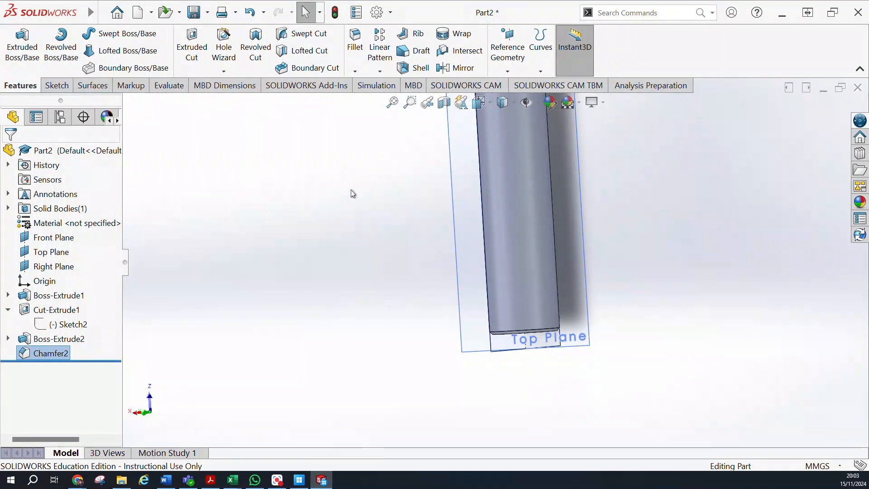
middle_click_drag(374, 295, 627, 275)
middle_click_drag(659, 225, 437, 238)
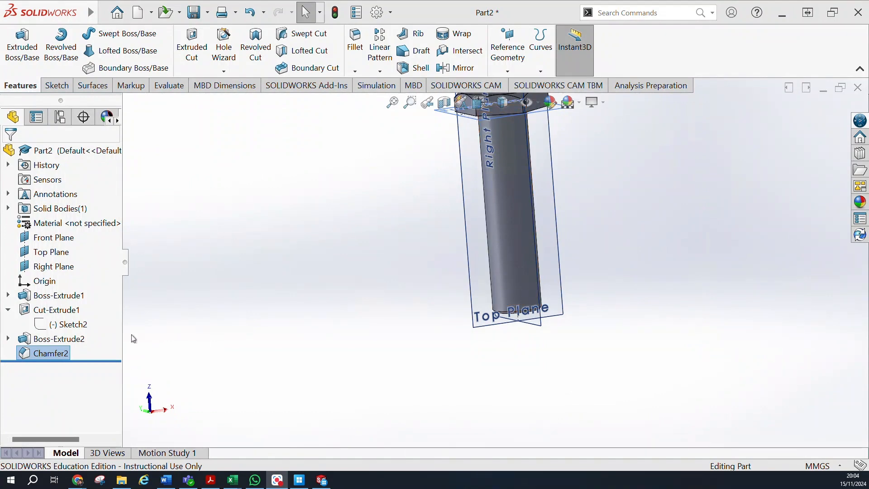
middle_click_drag(361, 204, 720, 217)
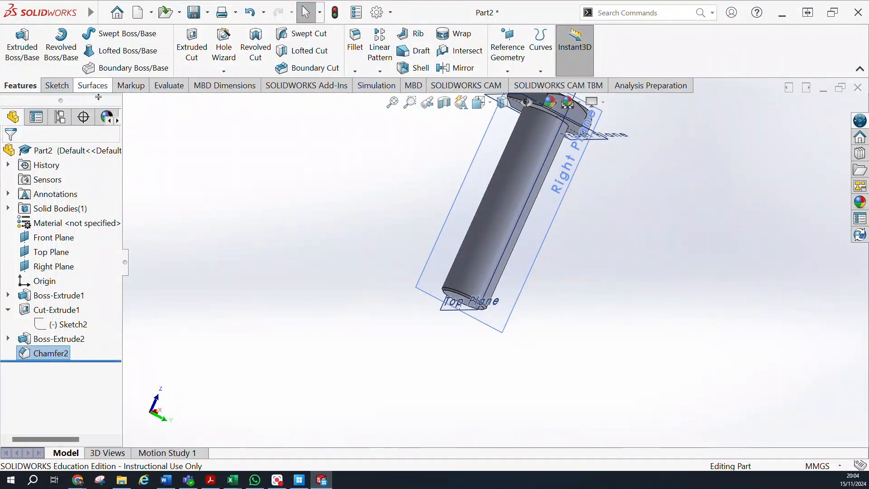
left_click(226, 72)
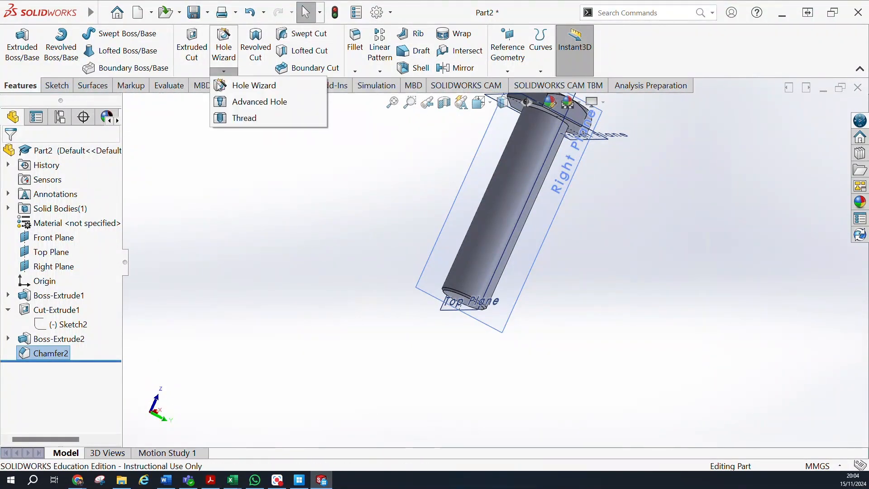
left_click(227, 121)
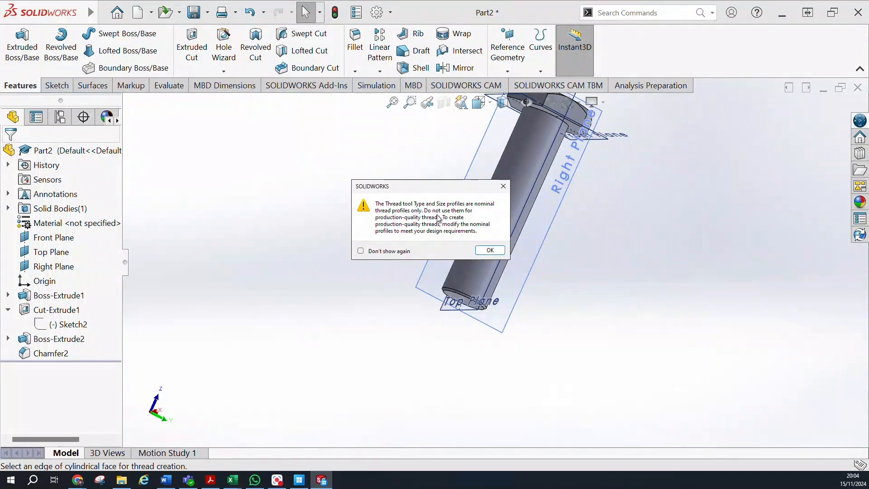
left_click(489, 250)
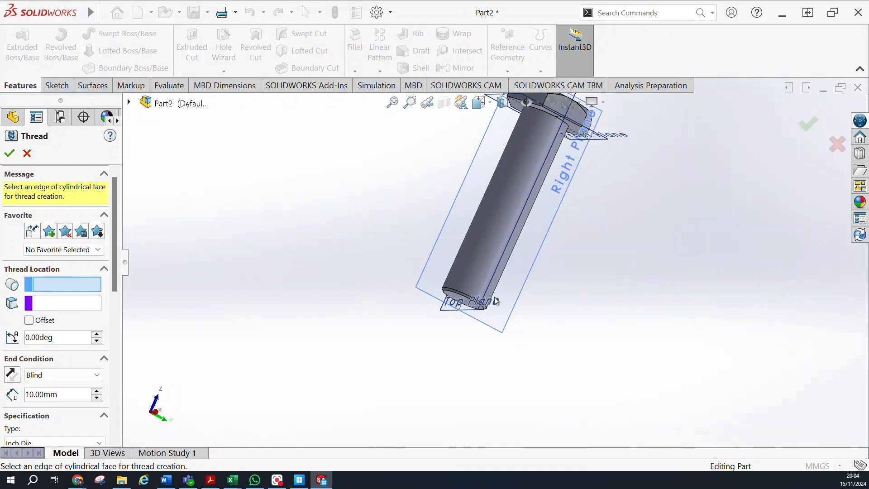
scroll(422, 260, "down", 5)
left_click(422, 257)
scroll(196, 274, "up", 5)
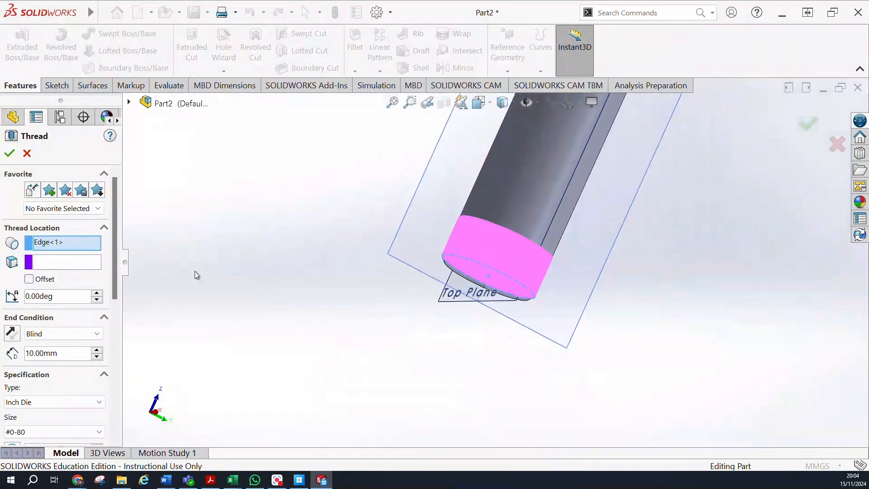
middle_click_drag(194, 271, 248, 273)
scroll(655, 170, "up", 6)
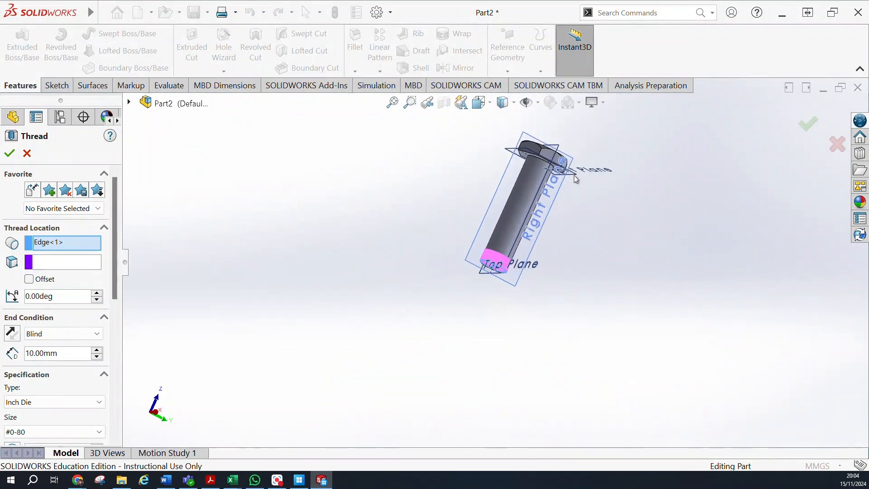
scroll(603, 162, "down", 4)
scroll(390, 291, "down", 3)
scroll(366, 316, "up", 3)
scroll(502, 347, "down", 4)
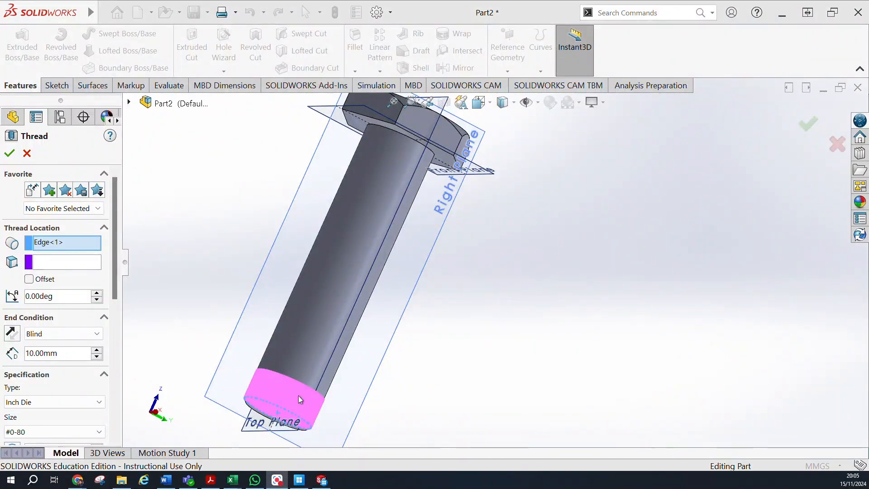
right_click(43, 244)
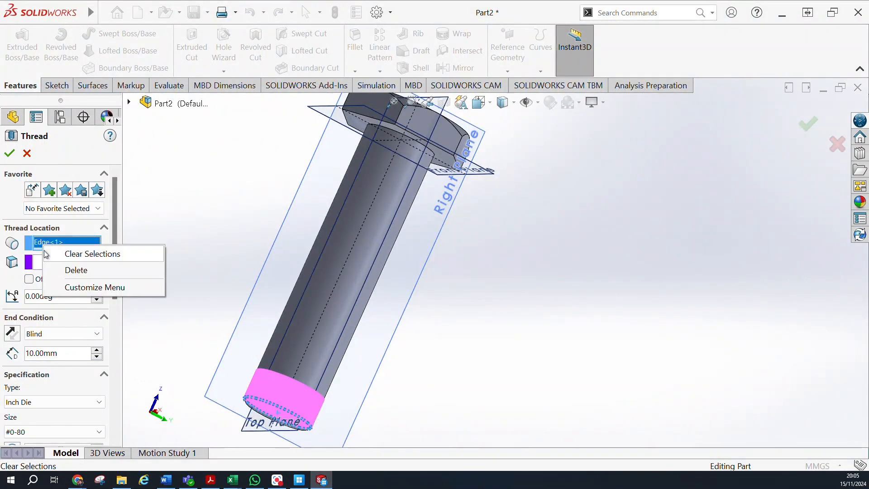
left_click(69, 270)
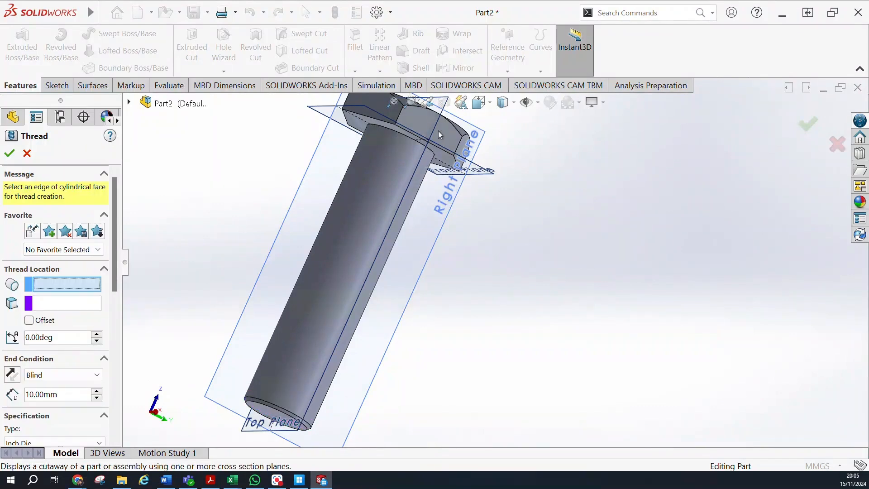
Set the thread location to the circular edge where the shank meets the underside of the hexagonal head.
scroll(433, 136, "down", 6)
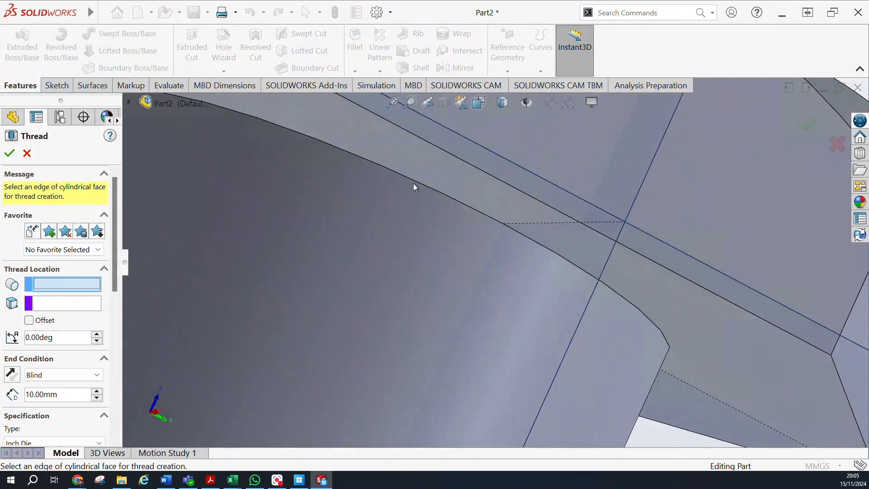
left_click(414, 182)
scroll(409, 185, "up", 3)
scroll(409, 186, "up", 5)
Set the thread's end condition to Up To Selection, ending at the flat face of the shank's free end.
left_click(64, 333)
left_click(45, 363)
scroll(287, 349, "up", 5)
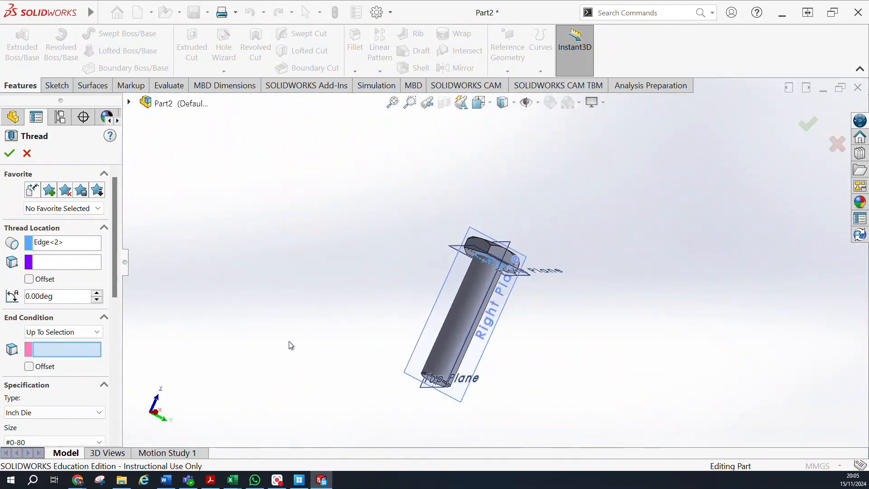
scroll(466, 365, "down", 5)
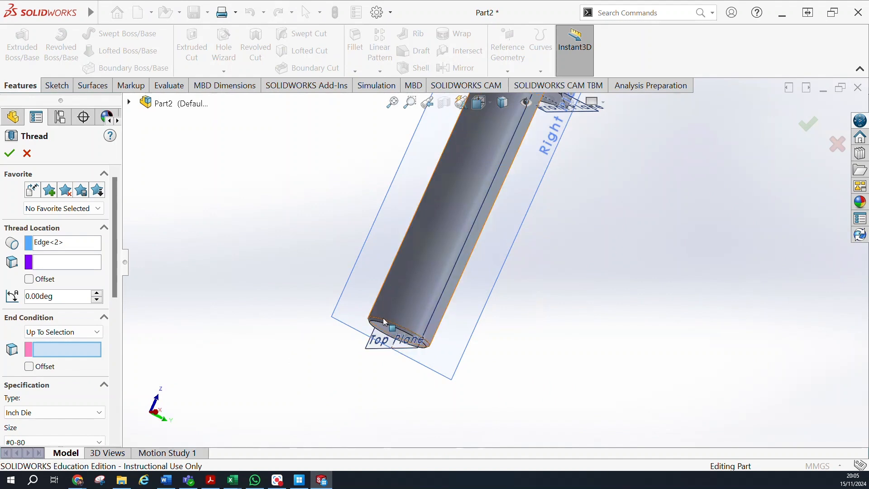
scroll(404, 338, "down", 3)
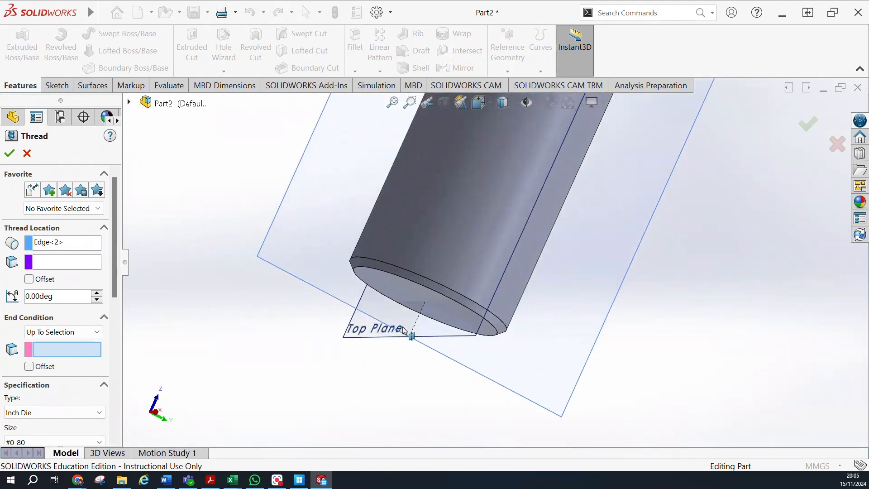
left_click(415, 296)
scroll(414, 314, "up", 5)
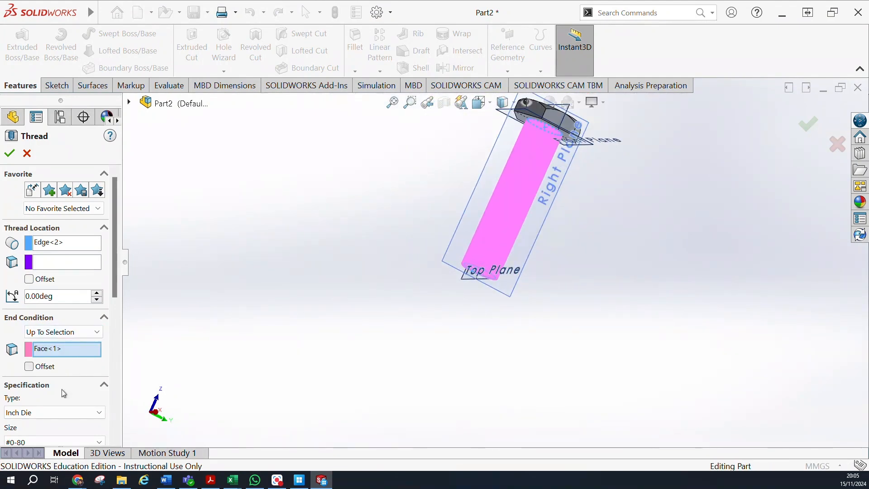
Specify a Metric Die thread and set its size to M24x3.0.
left_click(90, 417)
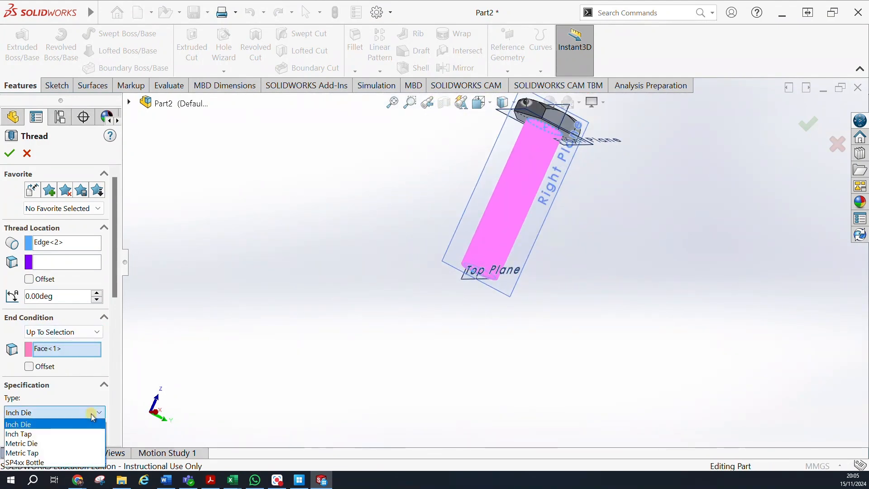
left_click(84, 444)
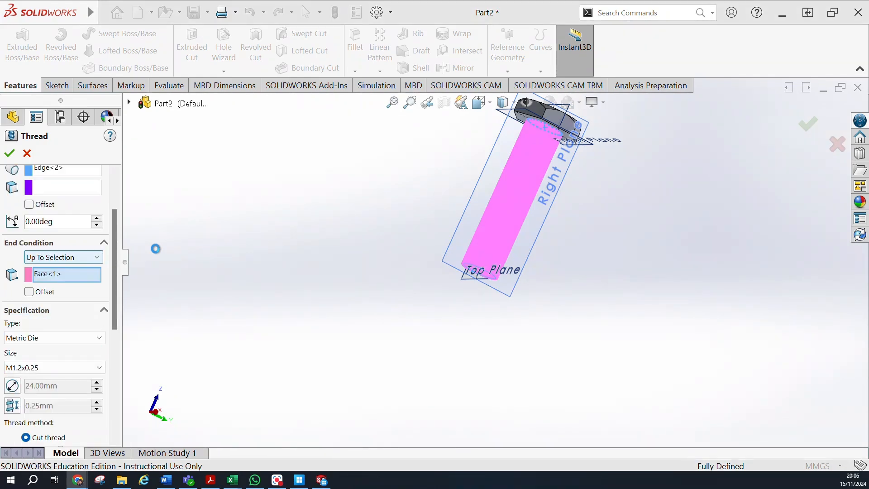
left_click(69, 368)
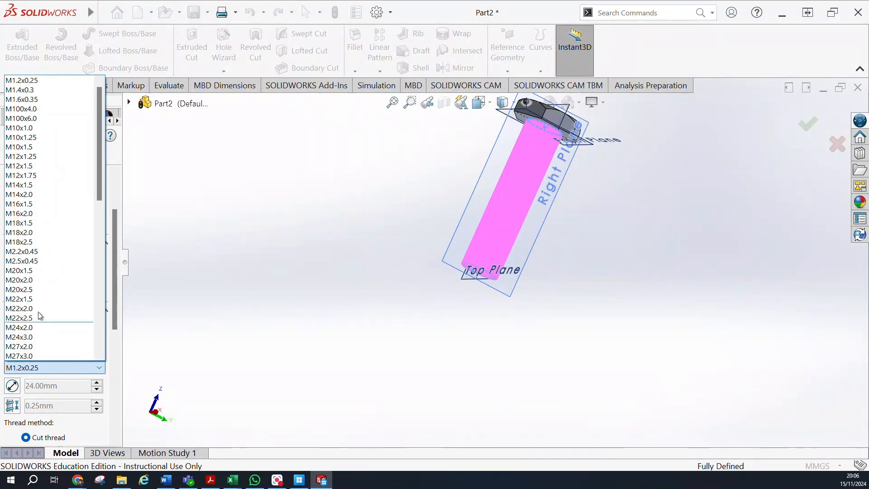
left_click(22, 167)
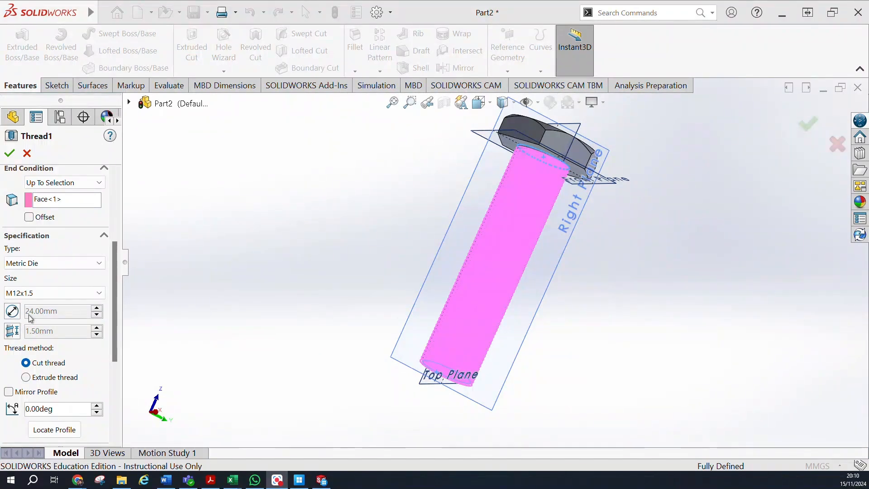
left_click(41, 293)
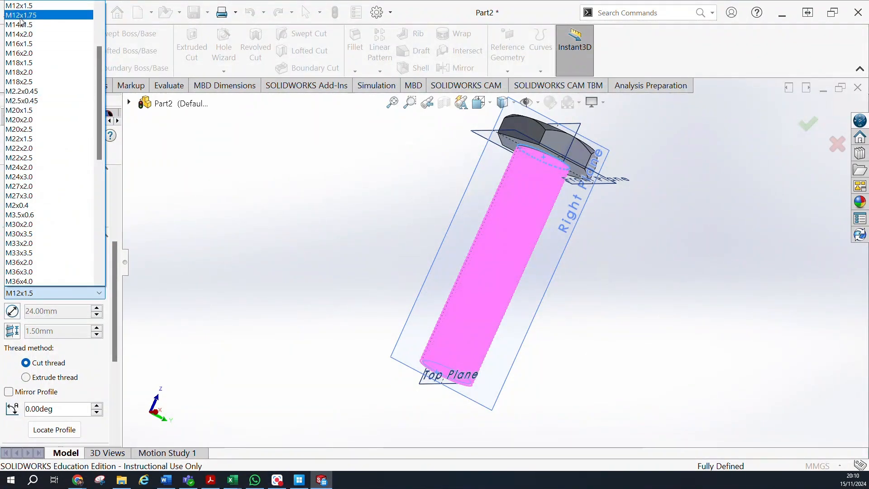
left_click(24, 177)
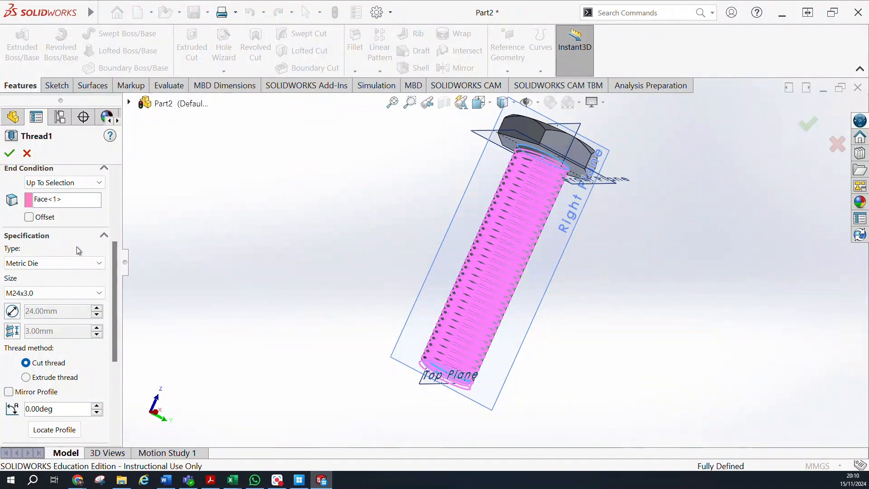
Enable the start offset in the thread location and set the offset distance from the head to 10 mm.
scroll(77, 247, "up", 3)
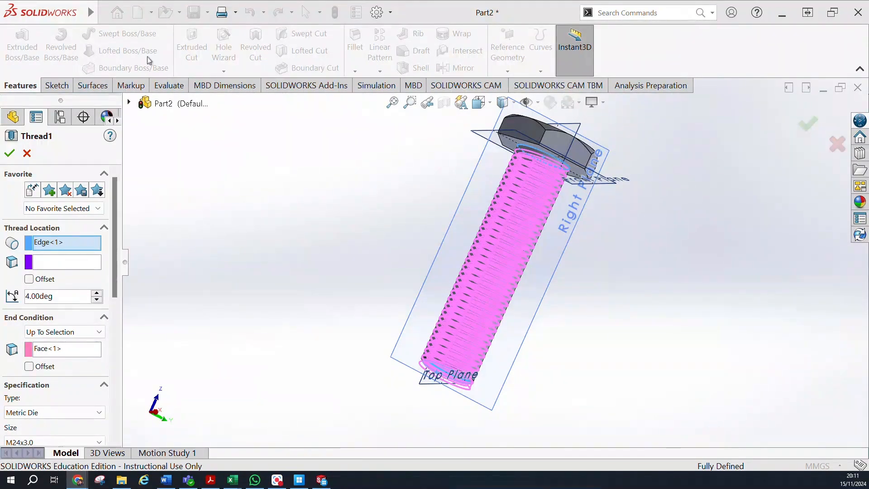
left_click(29, 280)
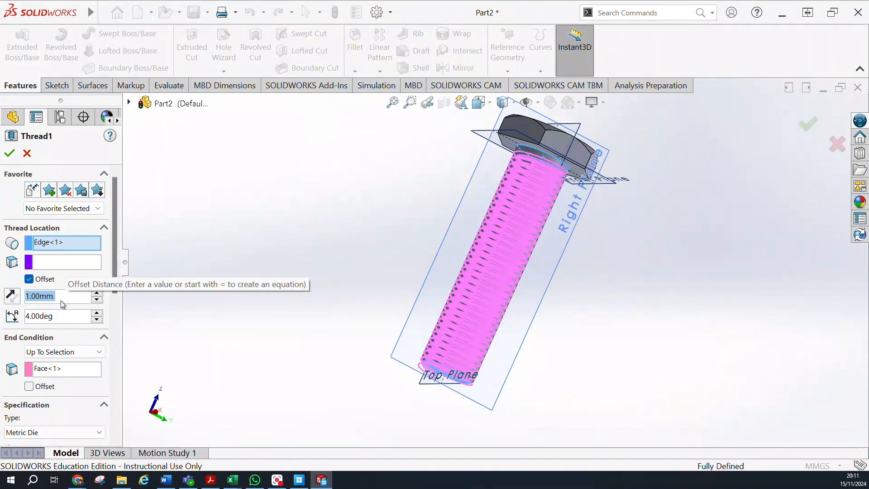
left_click(97, 294)
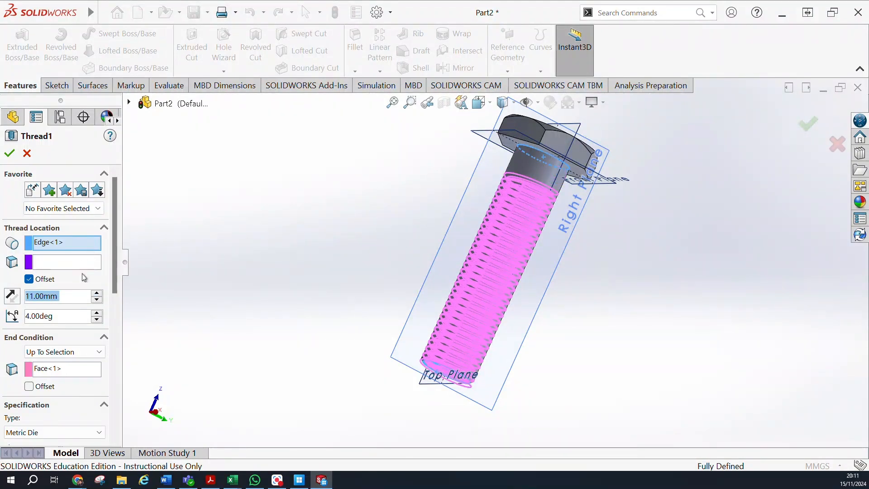
left_click(97, 293)
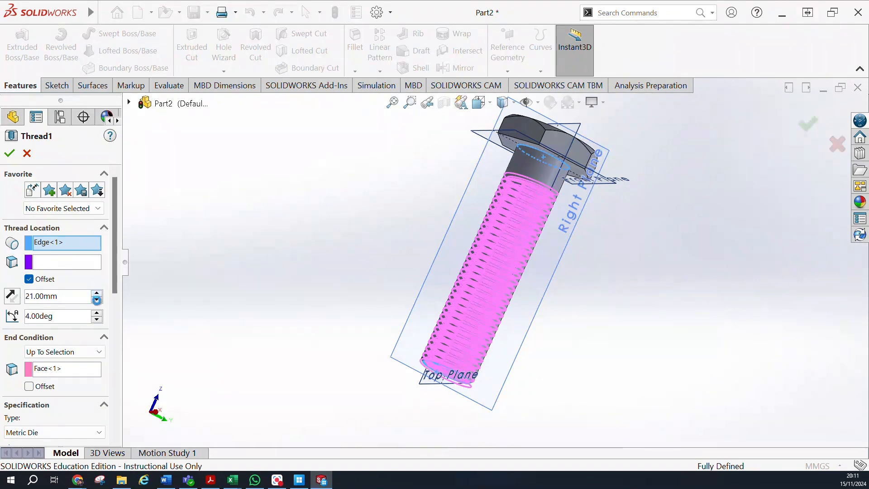
left_click(97, 300)
left_click(96, 300)
left_click(97, 294)
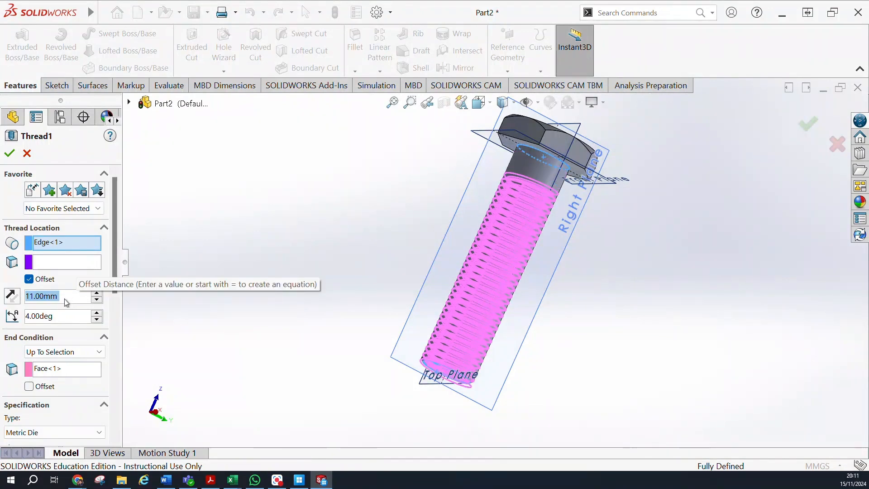
scroll(67, 301, "down", 1)
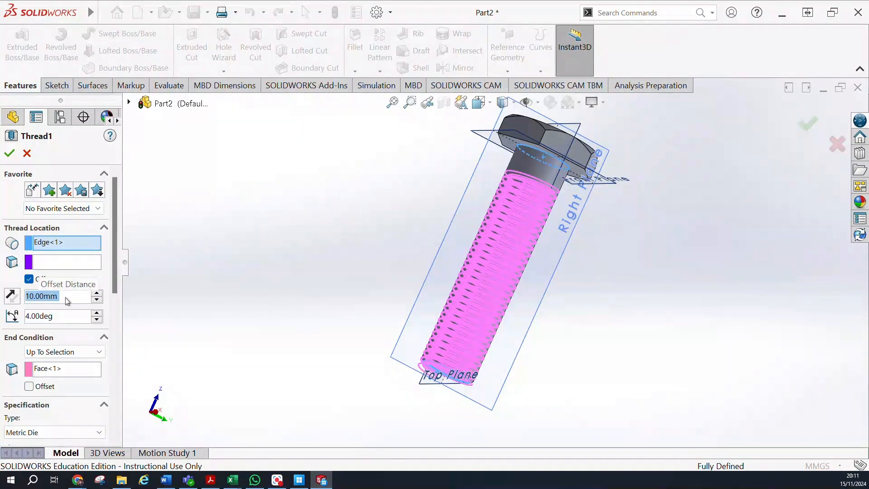
Keep the thread as a right-hand cut thread and finish the thread feature.
scroll(105, 282, "down", 2)
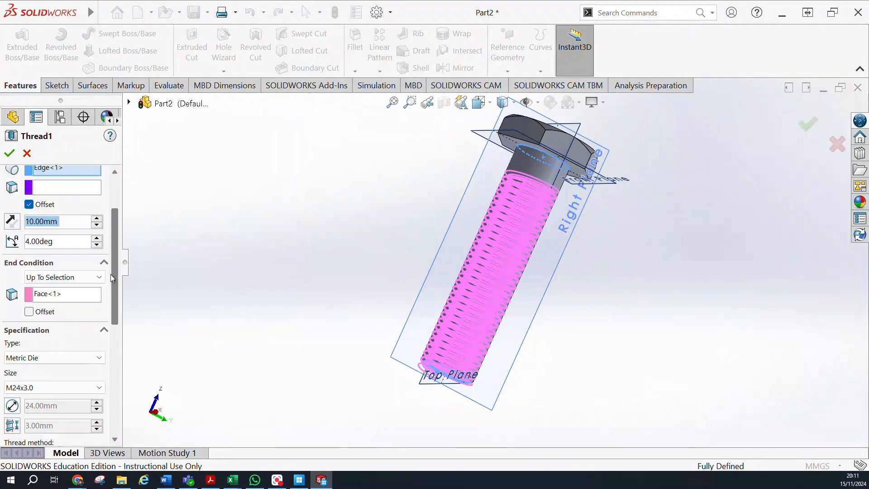
scroll(116, 295, "down", 2)
scroll(113, 294, "up", 3)
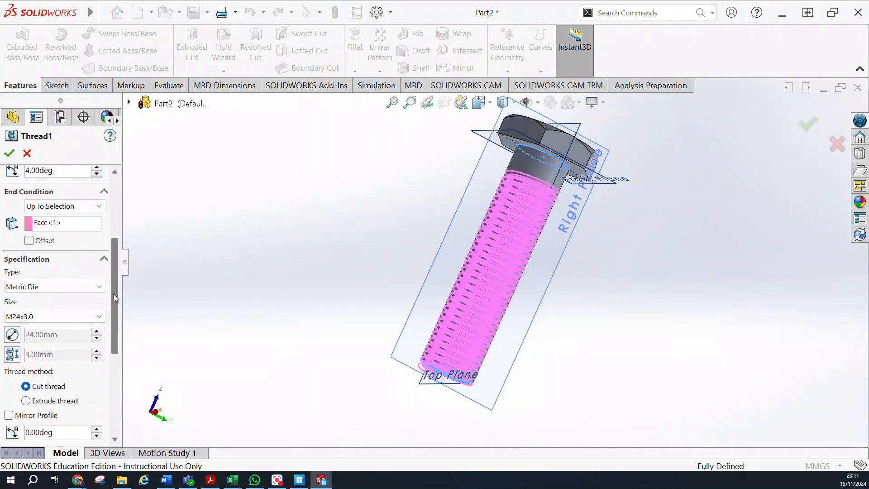
scroll(113, 290, "down", 3)
left_click_drag(116, 314, 121, 392)
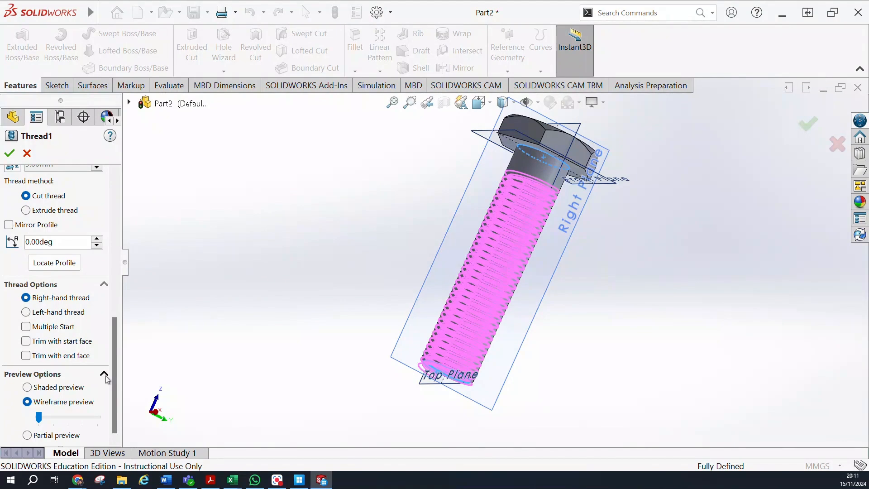
left_click(9, 153)
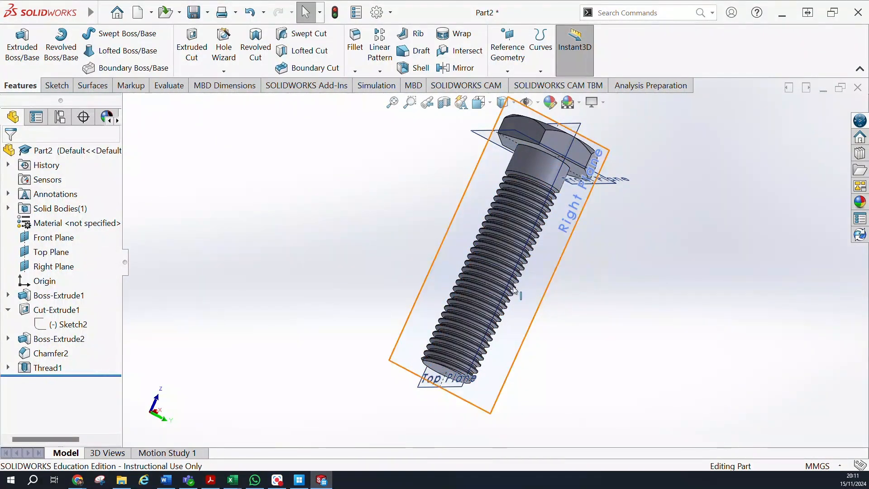
Inspect the cut thread along the shank and its starting profile just below the head.
scroll(515, 290, "down", 4)
scroll(427, 313, "up", 5)
middle_click_drag(580, 363, 501, 238)
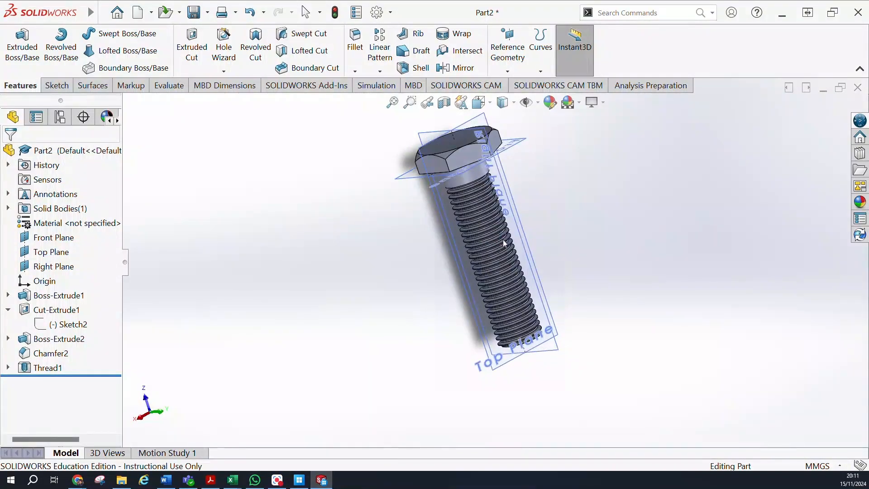
middle_click_drag(576, 188, 533, 172)
scroll(515, 190, "down", 3)
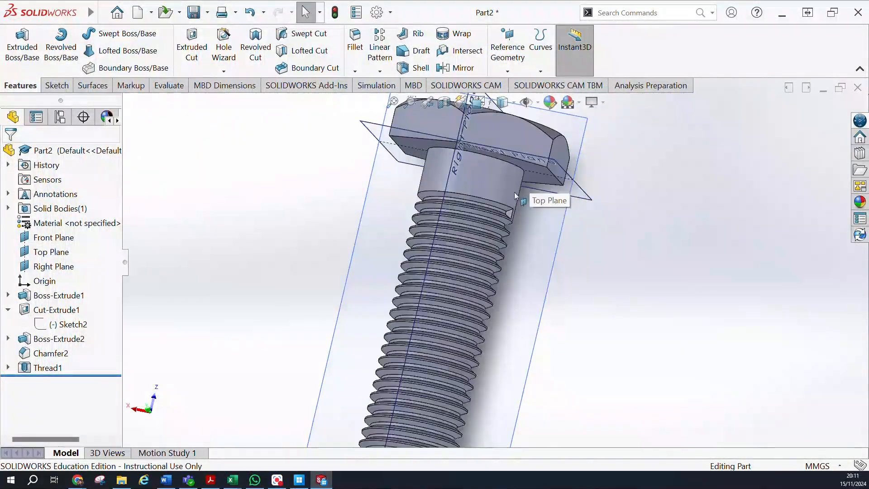
scroll(514, 190, "down", 6)
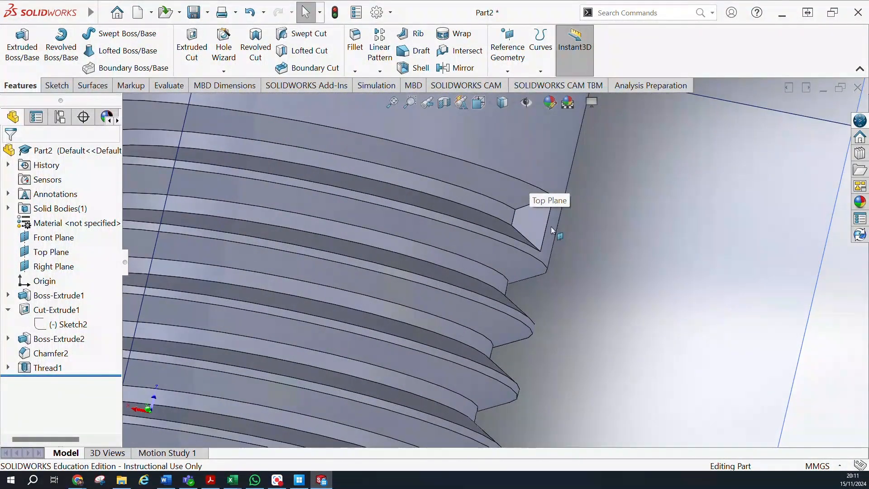
Start a sketch on the flat face where the thread groove begins, just below the head.
scroll(557, 240, "up", 3)
middle_click_drag(582, 254, 522, 242)
middle_click_drag(518, 225, 592, 266)
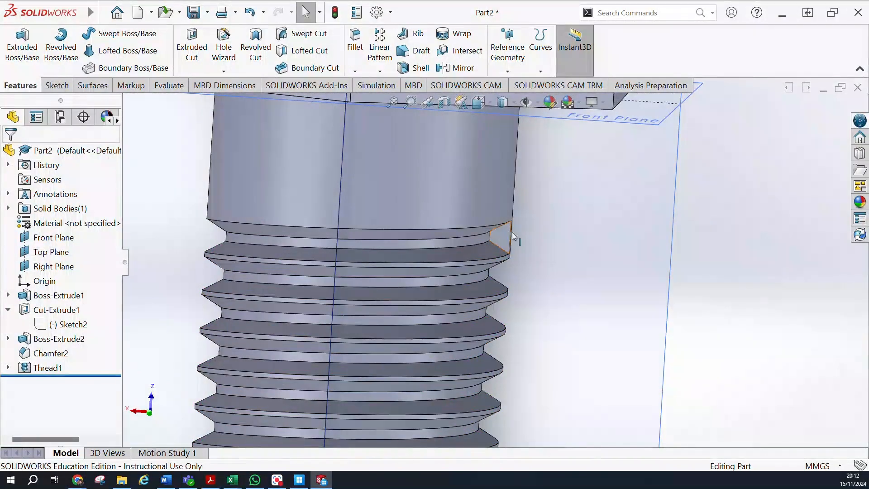
middle_click_drag(567, 225, 687, 245)
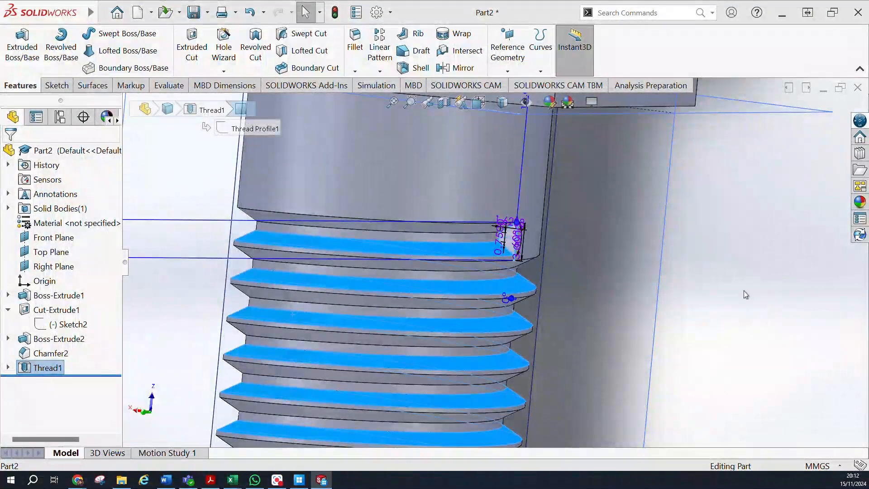
left_click(744, 291)
left_click(509, 238)
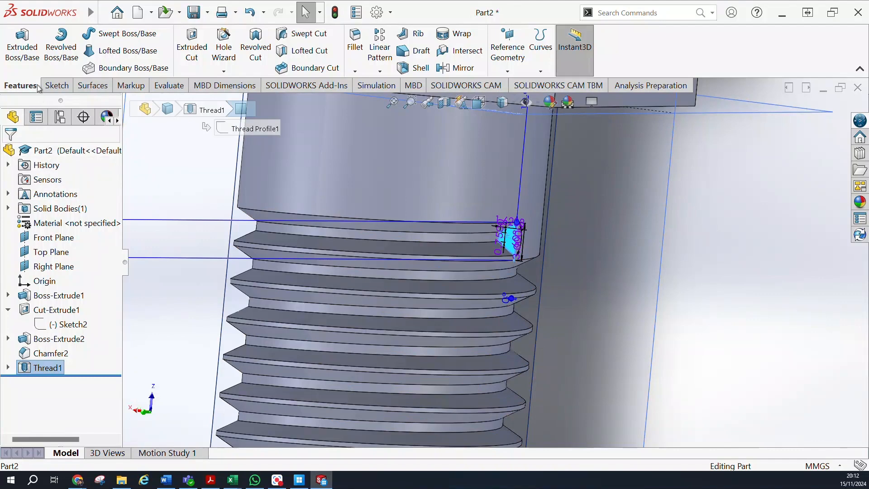
left_click(56, 85)
left_click(16, 45)
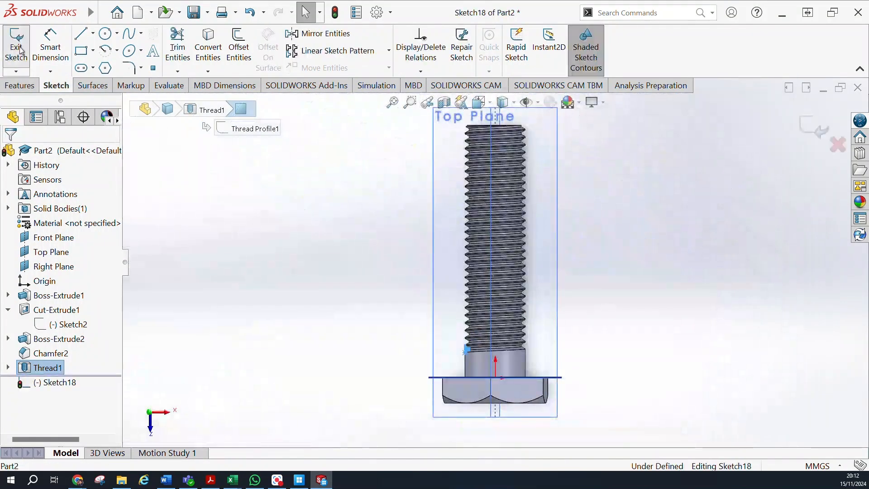
scroll(466, 348, "down", 6)
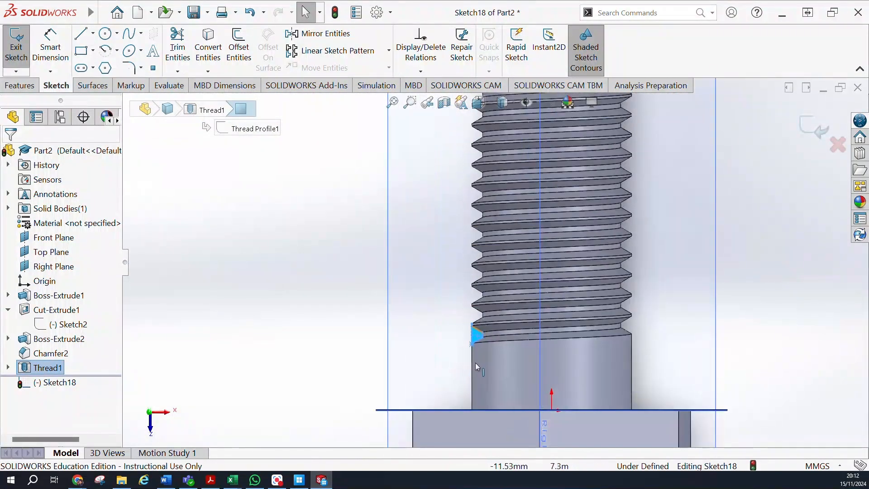
scroll(483, 290, "down", 3)
scroll(508, 181, "up", 2)
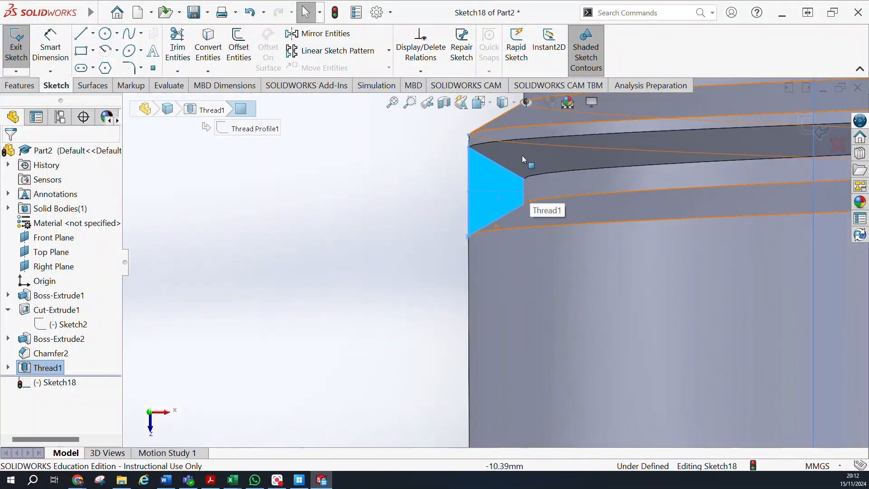
scroll(522, 152, "down", 3)
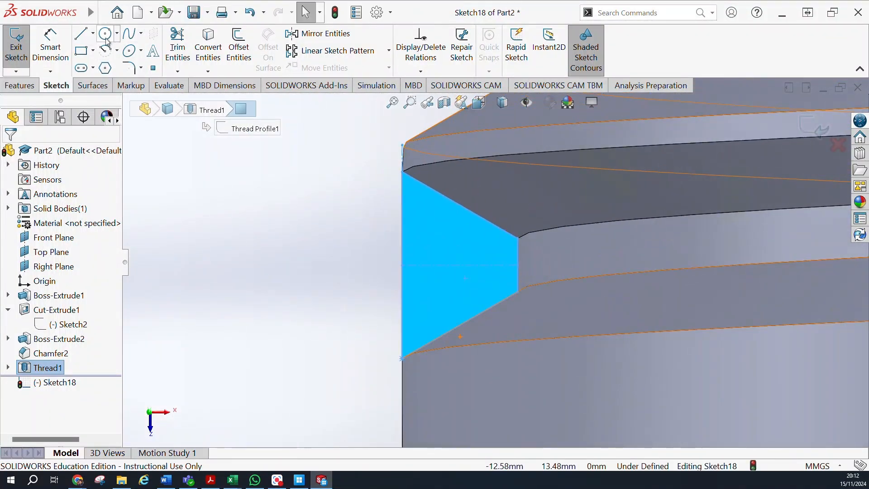
Trace the thread groove's trapezoidal end face with four connected lines to form a closed profile.
left_click(82, 37)
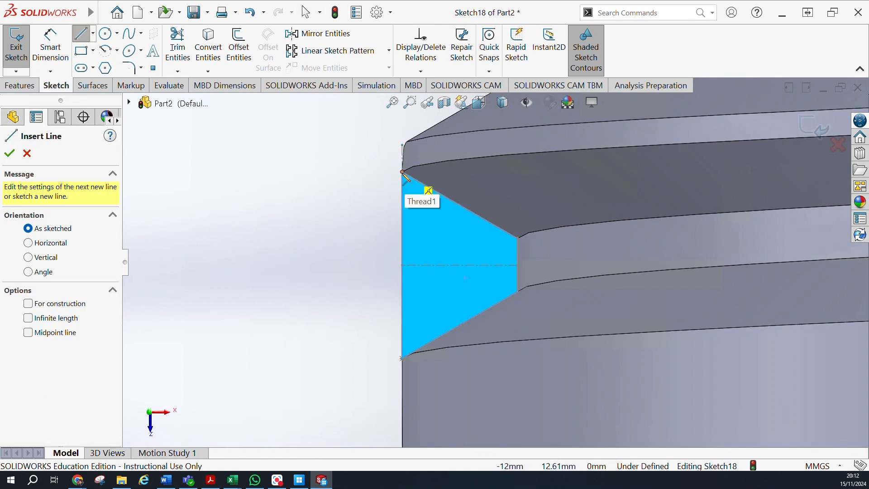
left_click(403, 172)
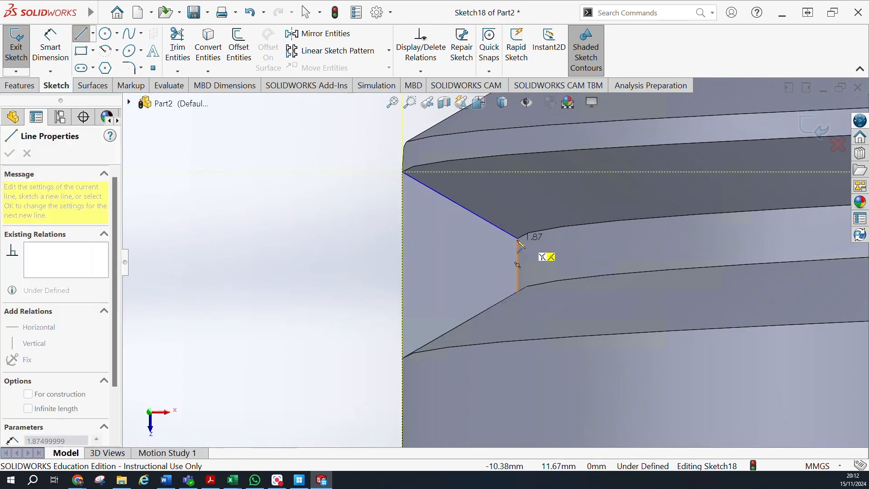
left_click(518, 239)
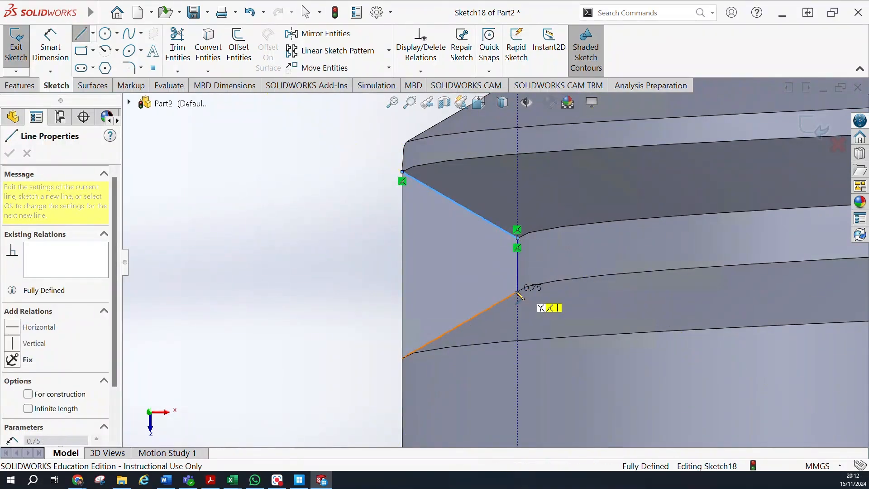
left_click(517, 292)
left_click(402, 359)
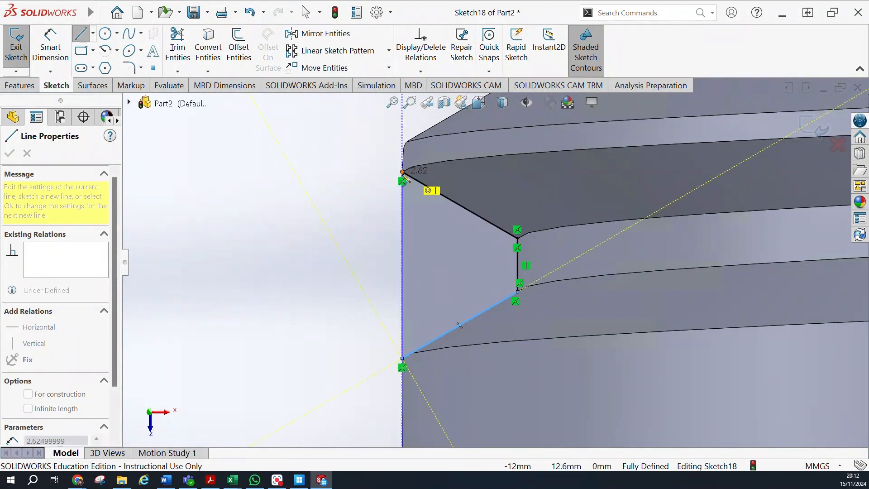
left_click(402, 173)
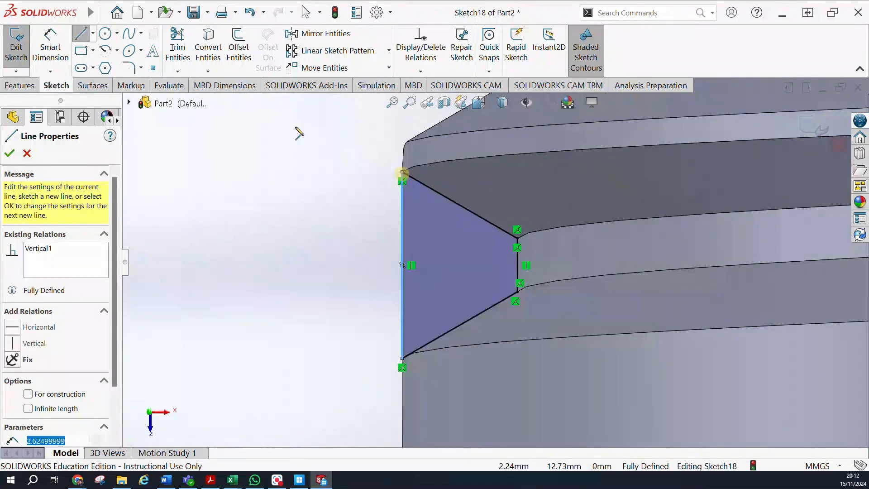
Cut-extrude the trapezoidal profile with a Blind depth of 100 mm to run the thread start out of the shank.
left_click(33, 88)
left_click(205, 51)
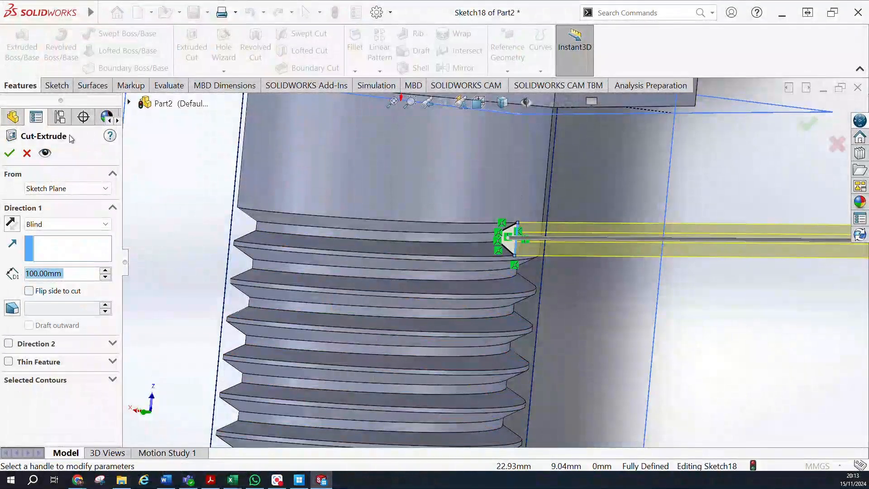
left_click(10, 154)
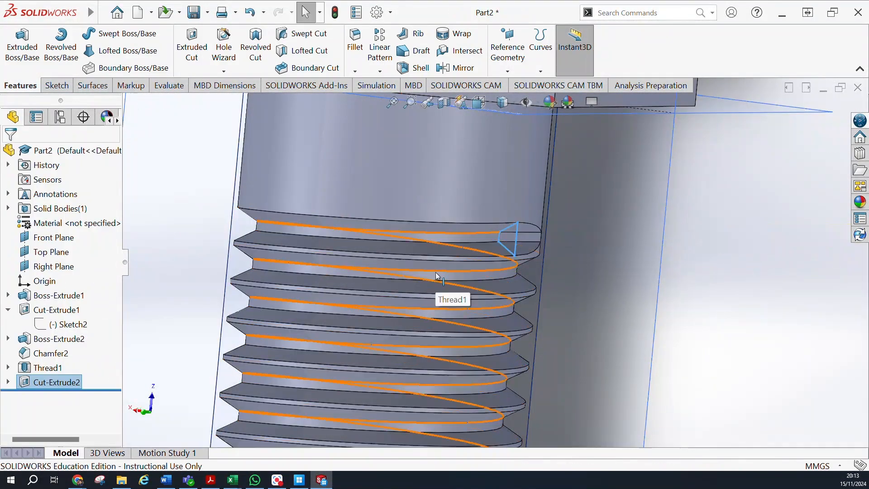
Examine the thread run-out below the head and the whole bolt from several angles.
scroll(499, 276, "up", 4)
middle_click_drag(616, 277, 563, 315)
scroll(534, 324, "up", 6)
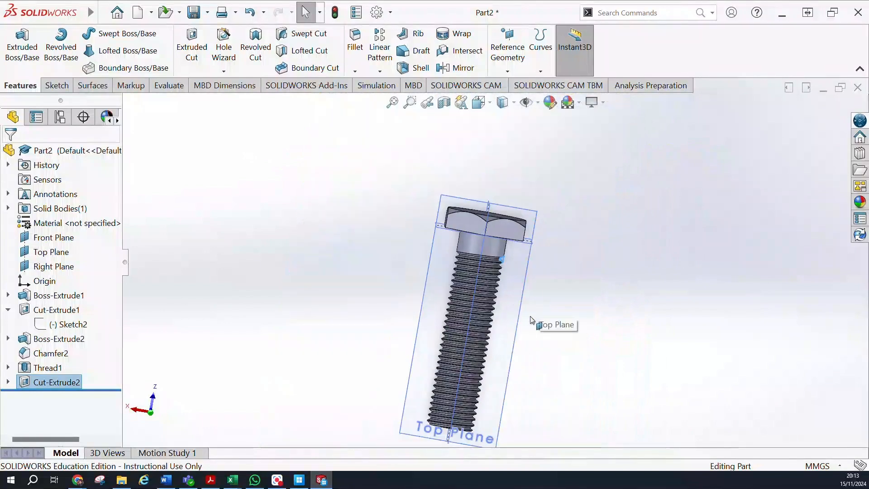
scroll(463, 378, "down", 3)
middle_click_drag(463, 379, 489, 261)
mouse_move(609, 205)
middle_mouse_down()
mouse_move(518, 359)
mouse_move(406, 239)
mouse_move(492, 339)
mouse_move(407, 324)
mouse_move(330, 368)
mouse_move(602, 202)
middle_mouse_up()
scroll(580, 111, "down", 4)
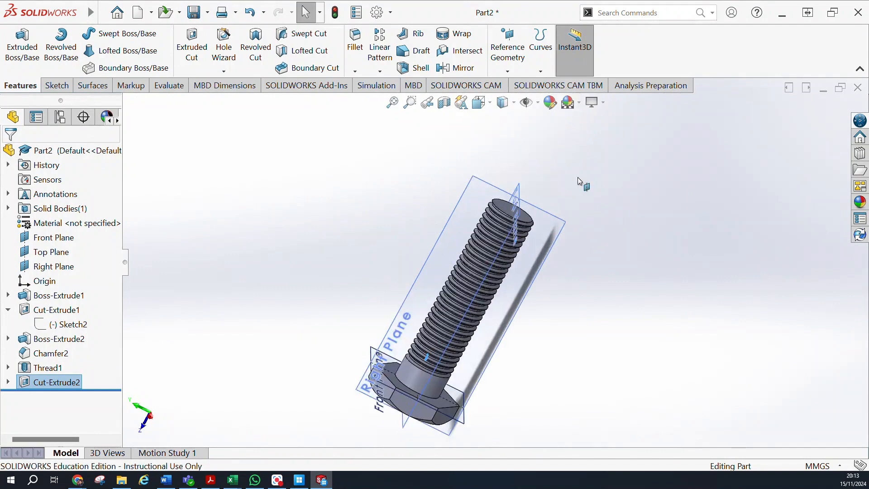
middle_click_drag(568, 316, 609, 272)
Hide the reference planes to view the bolt on its own, and show them again.
left_click(526, 103)
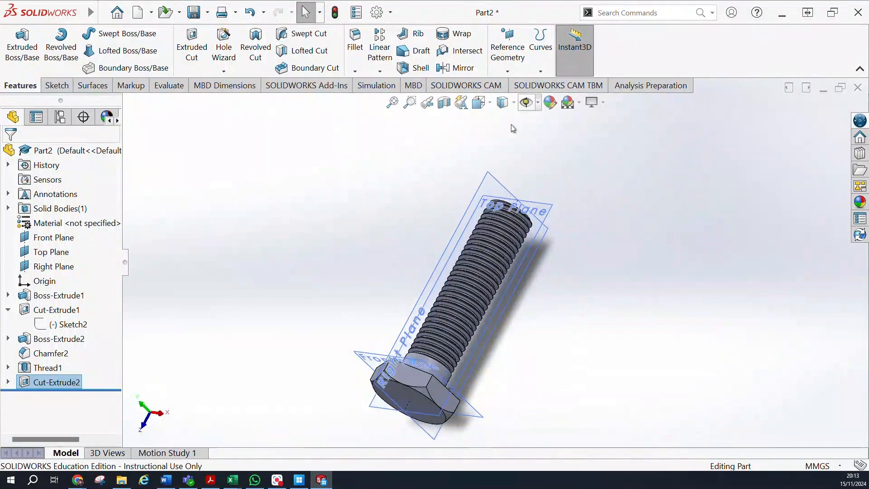
middle_click_drag(562, 327, 337, 354)
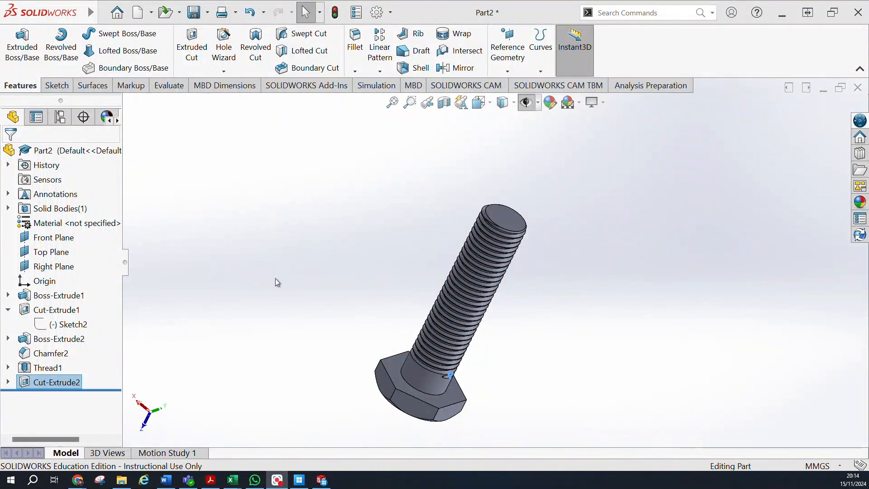
middle_click_drag(519, 290, 491, 286)
left_click(527, 103)
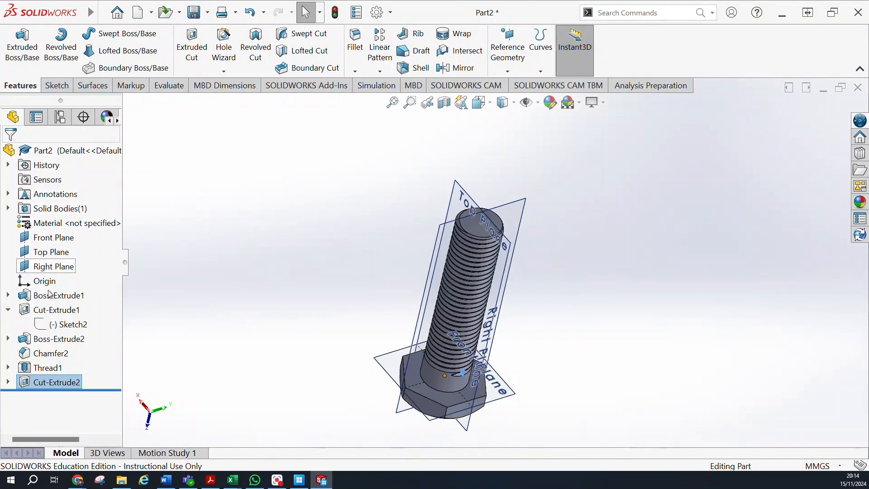
Sketch a six-sided inscribed-circle polygon on the Front Plane, centred about 67 mm beside the origin, with a circle diameter of about 41.4 mm and a vertex pointing straight down.
left_click(48, 237)
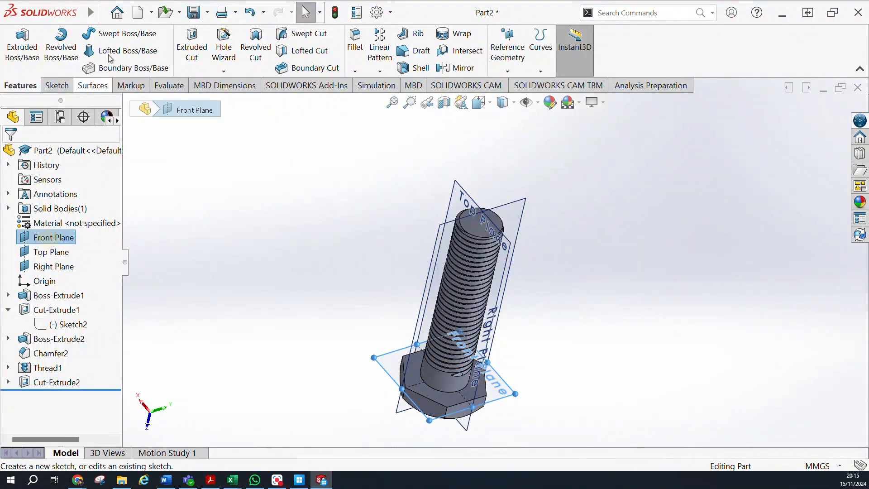
left_click(57, 86)
left_click(16, 45)
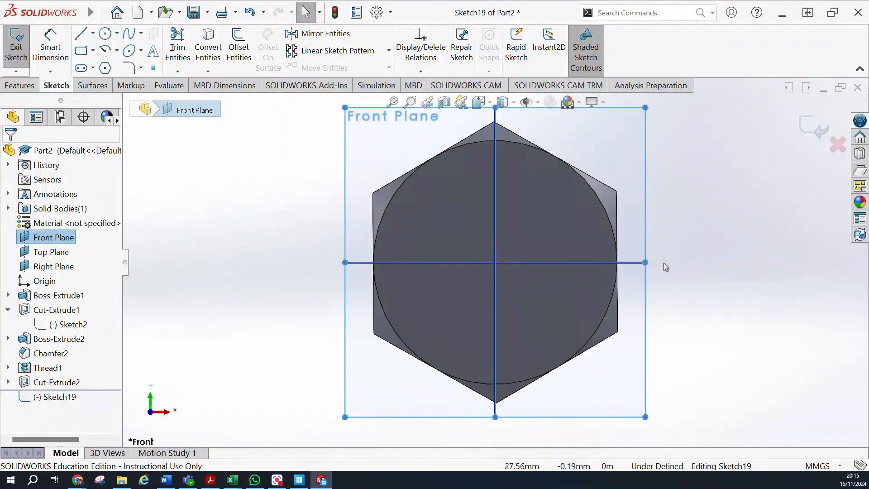
mouse_move(662, 237)
middle_mouse_down("ctrl")
mouse_move(429, 234)
mouse_move(423, 214)
mouse_move(412, 214)
middle_mouse_up("ctrl")
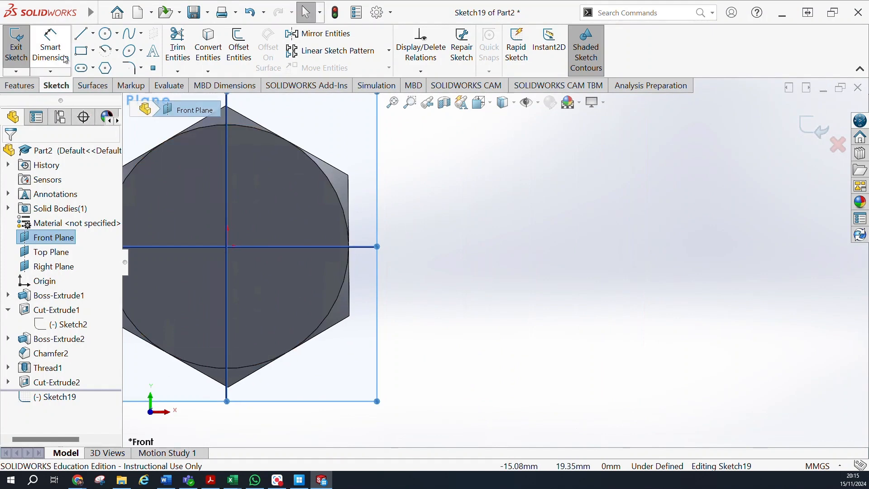
left_click(105, 69)
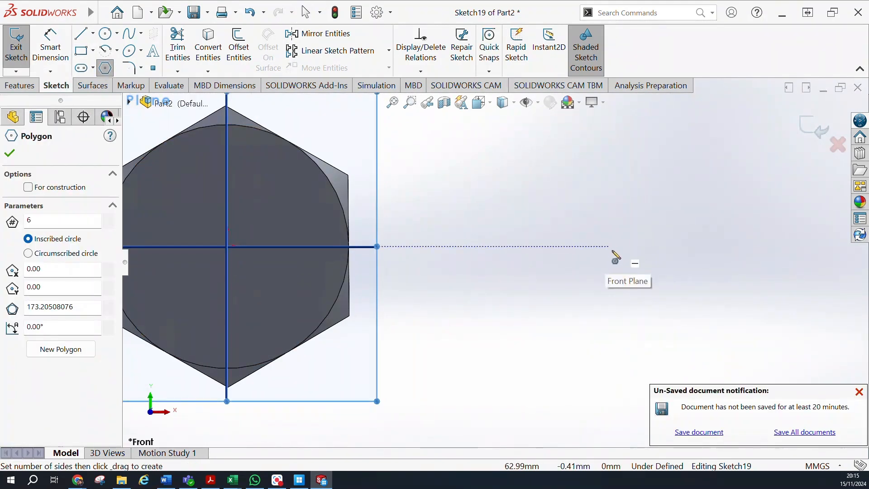
left_click(636, 246)
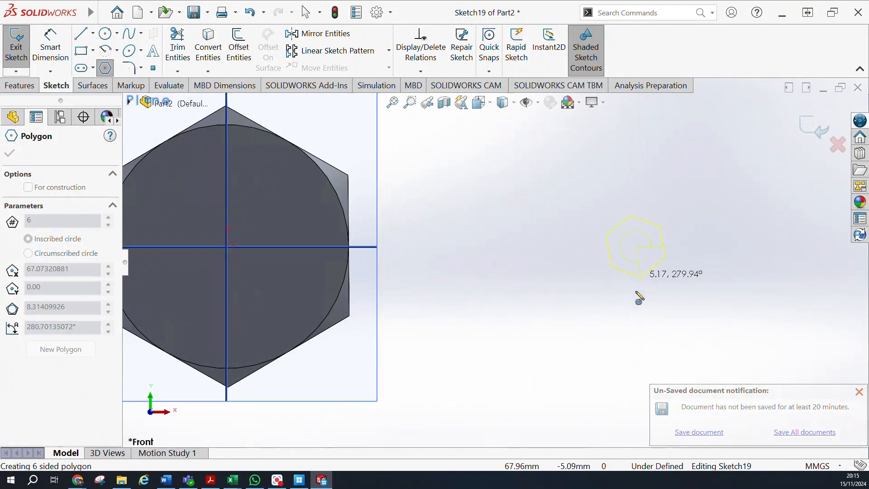
left_click(636, 392)
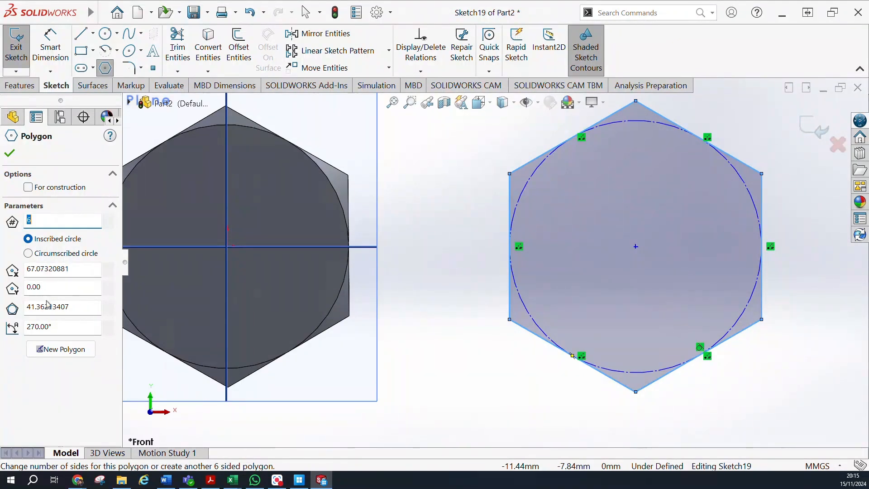
Set the hexagon's inscribed circle diameter to 40 mm and finish the polygon.
left_click(75, 308)
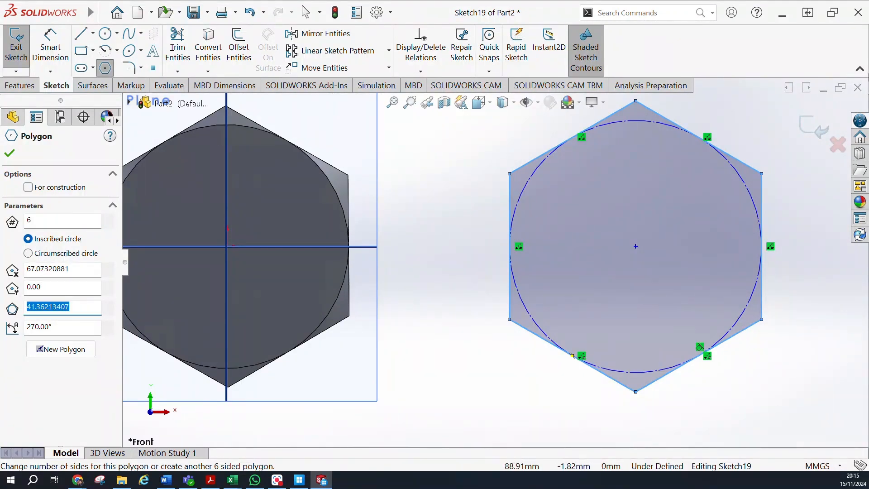
type("40")
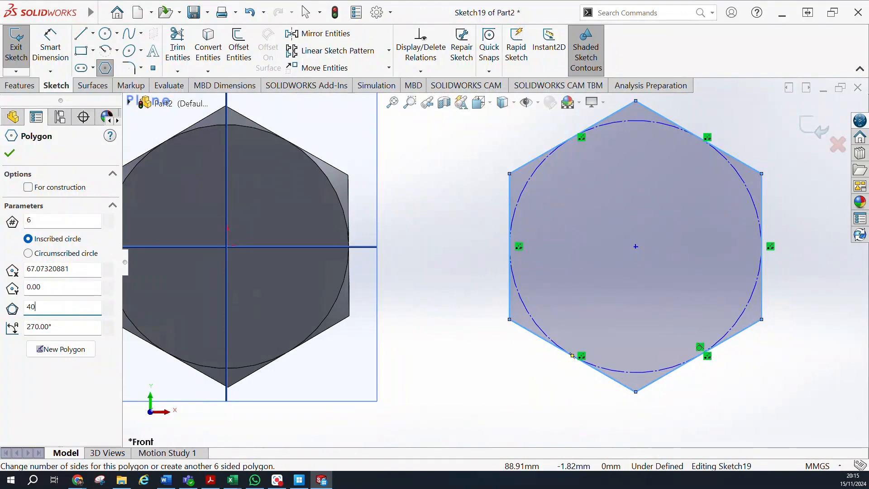
key("Return")
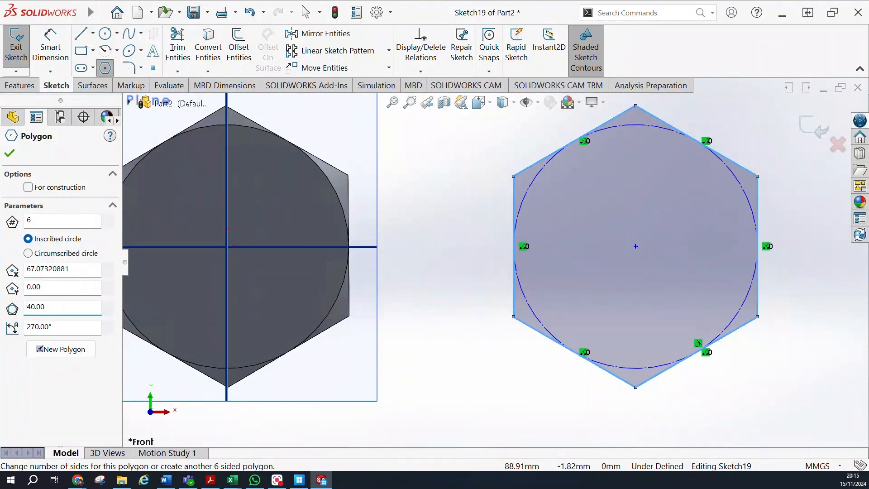
left_click(623, 126)
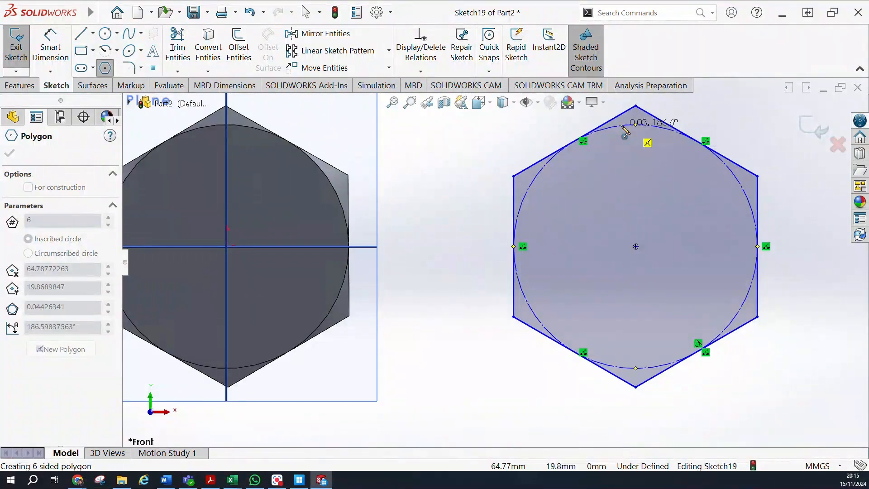
key("Escape")
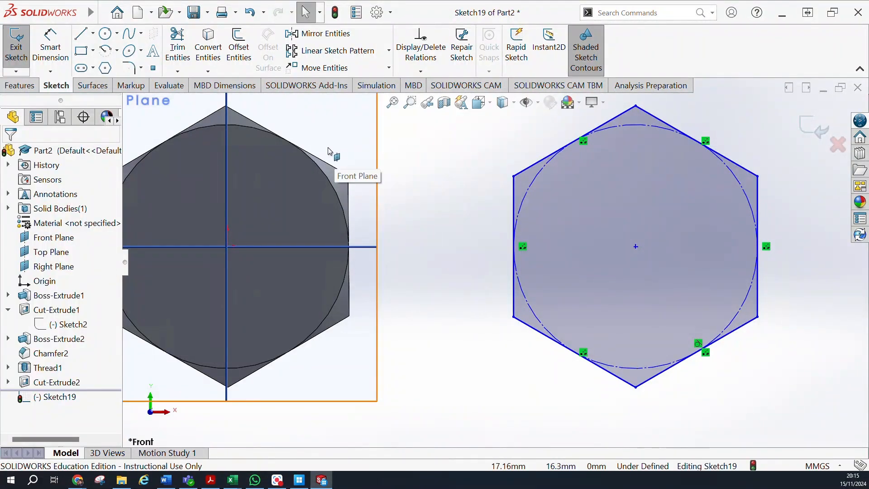
left_click(644, 127)
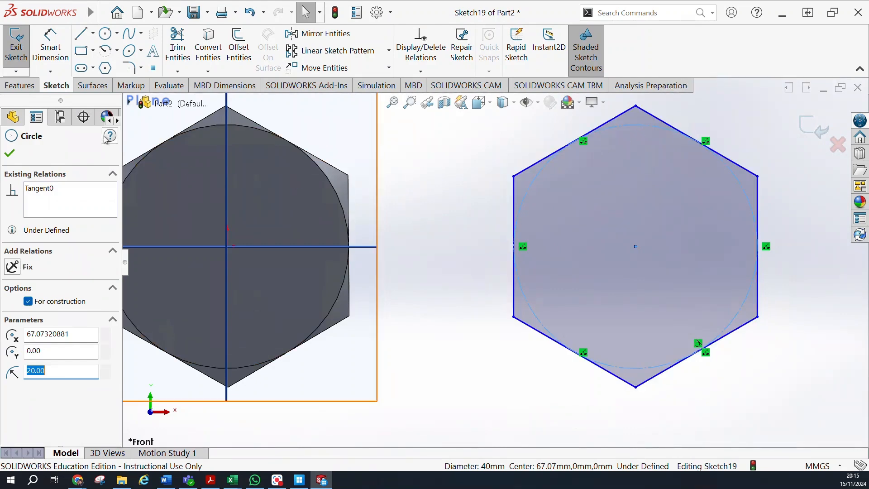
key("Escape")
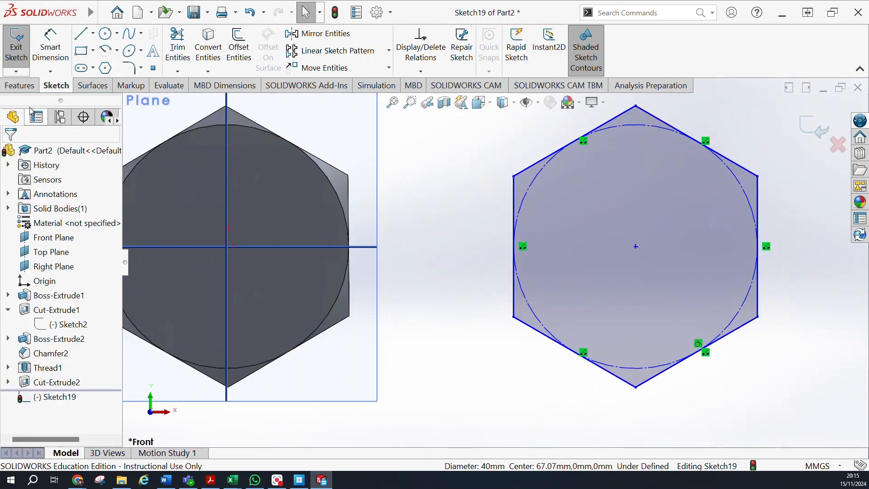
Finish the hexagon sketch and start a blind boss extrusion from it with a depth of 20 mm.
left_click(16, 59)
left_click(33, 87)
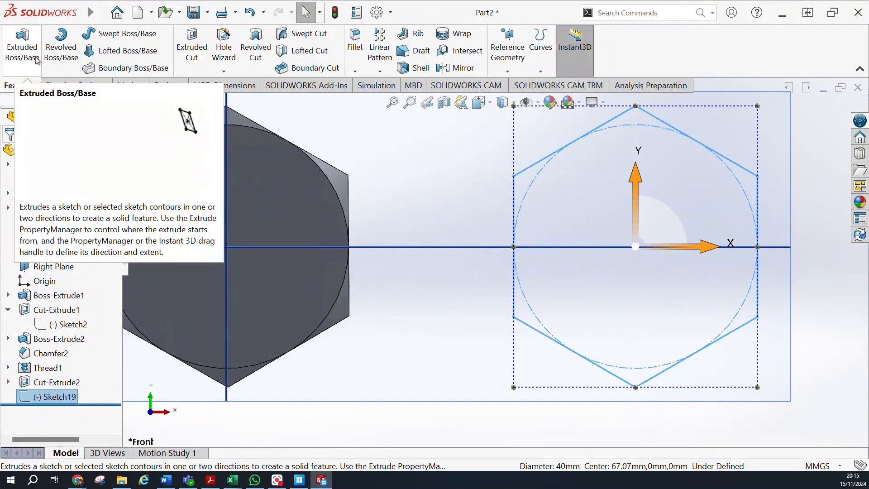
left_click(36, 61)
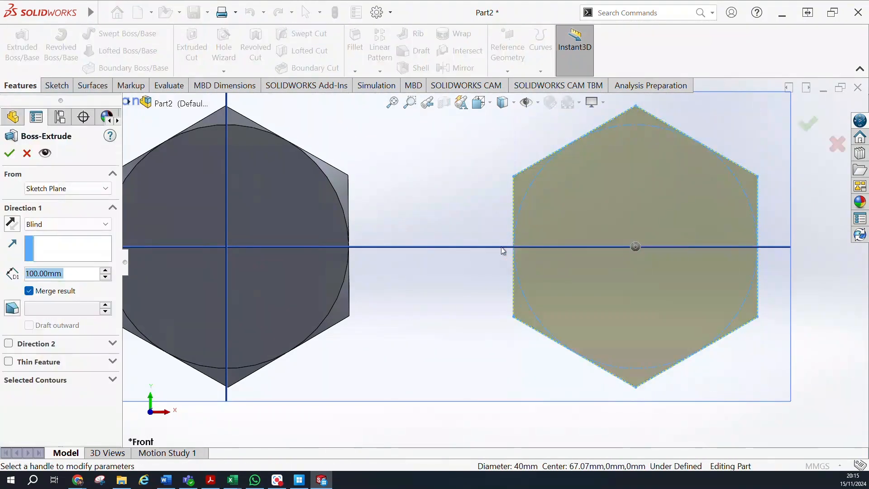
middle_click_drag(504, 256, 480, 285)
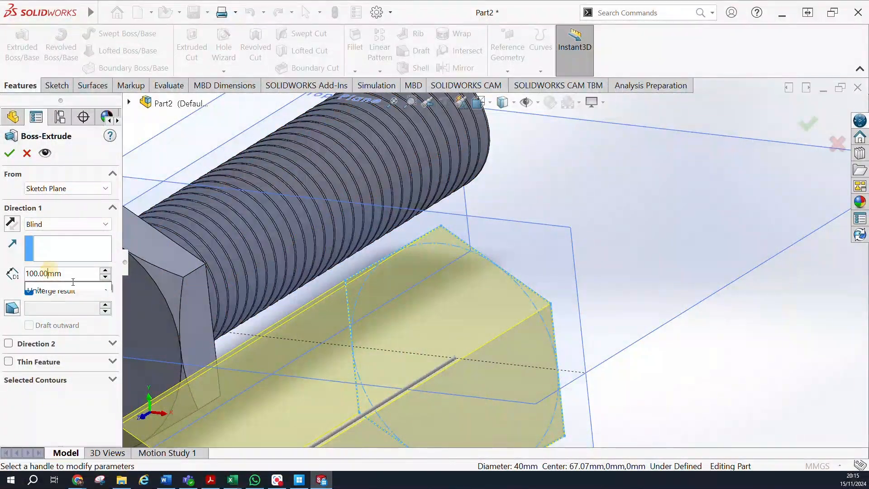
left_click(252, 331)
type("2-")
type("0")
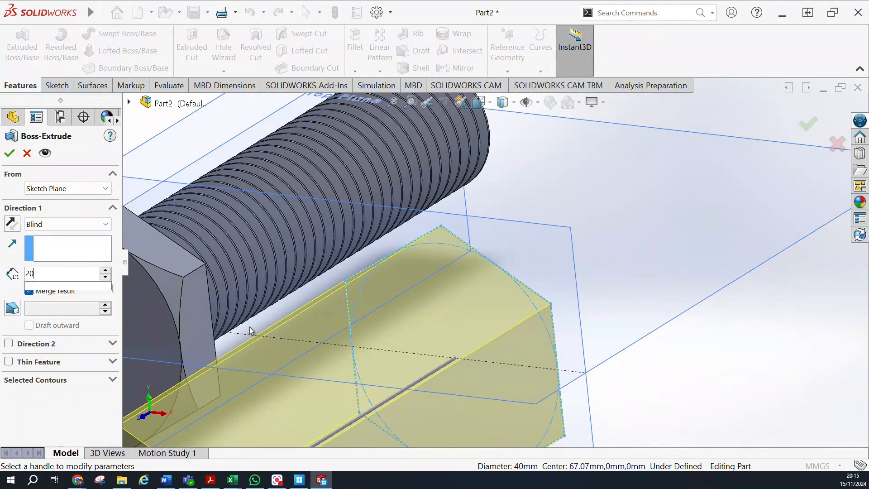
key("Return")
Reverse the extrusion direction so the hexagonal body runs the same way as the bolt shank, and create it.
middle_click_drag(521, 341, 473, 354)
scroll(363, 346, "up", 4)
middle_click_drag(352, 343, 330, 371)
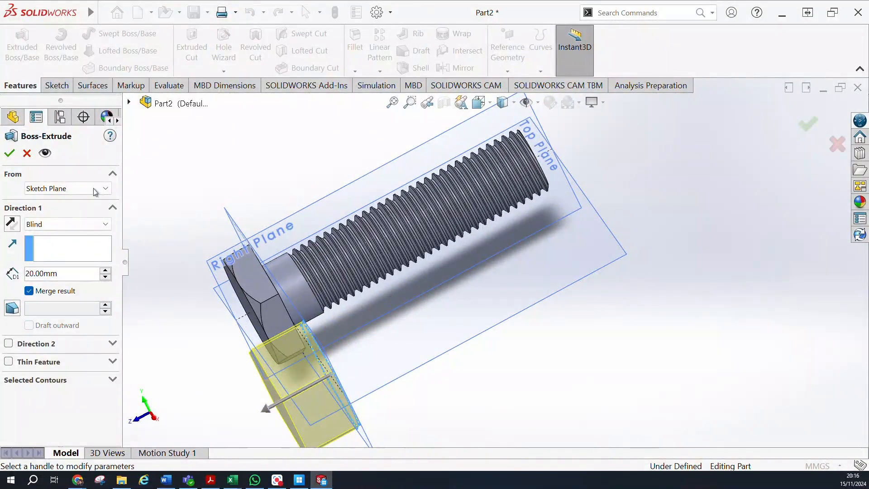
left_click(12, 223)
middle_click_drag(292, 279, 314, 328)
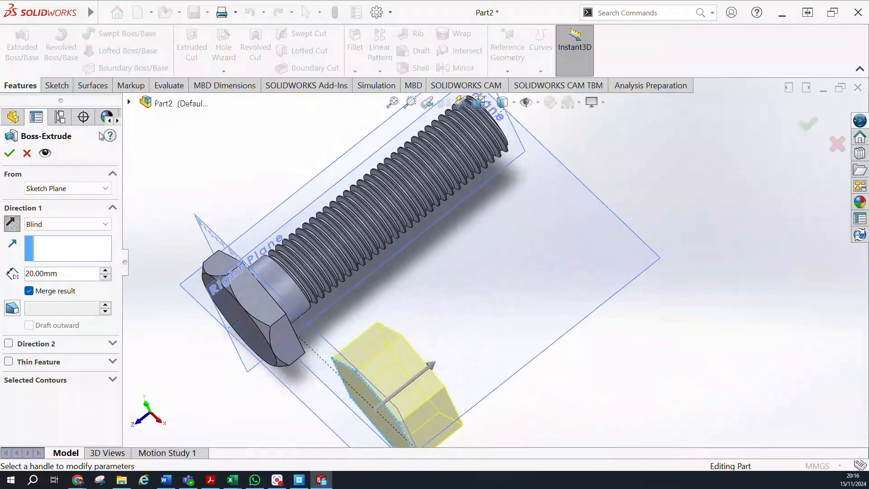
left_click(9, 155)
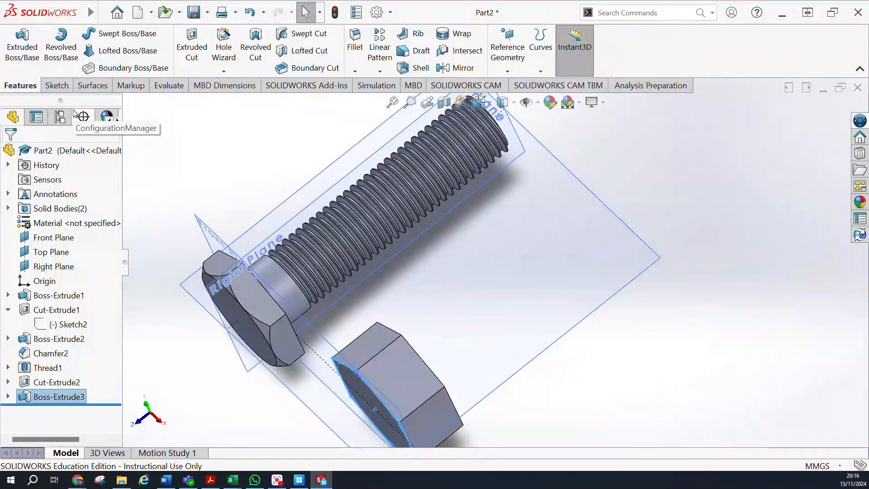
left_click(59, 397)
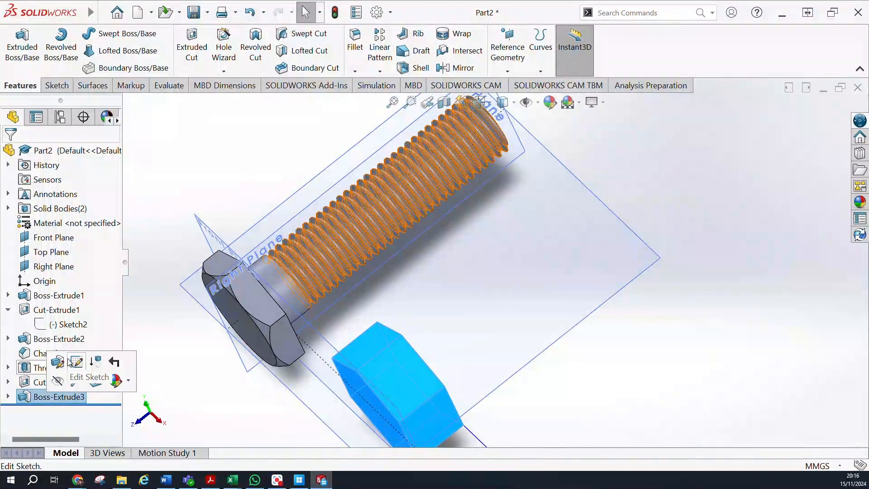
left_click(72, 362)
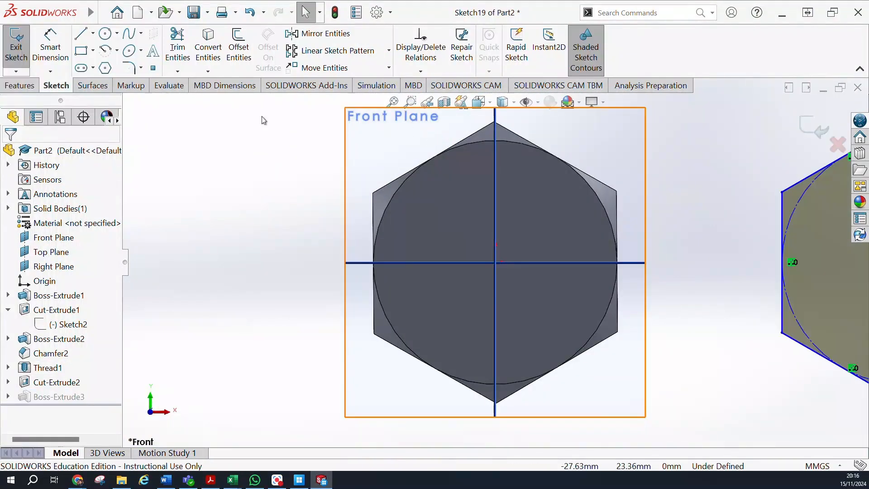
left_click(16, 47)
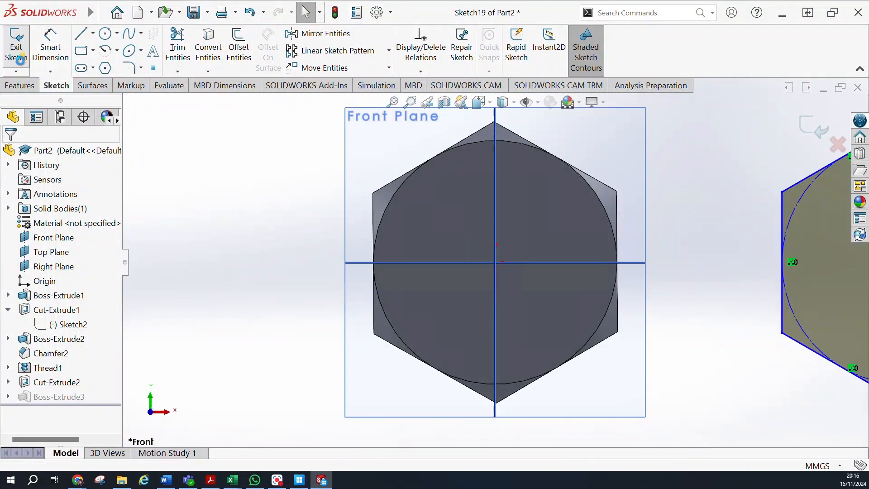
Change the end condition of the second hexagonal body's extrusion to Mid Plane.
left_click(40, 398)
left_click(51, 365)
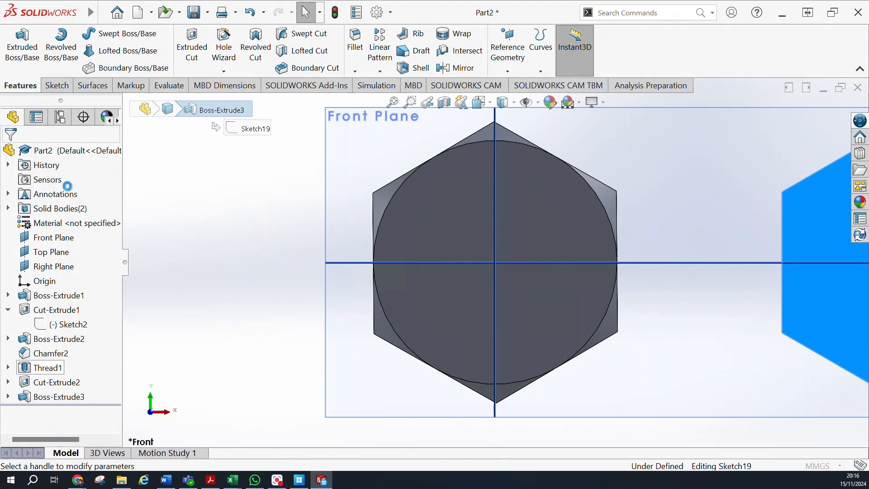
left_click(92, 189)
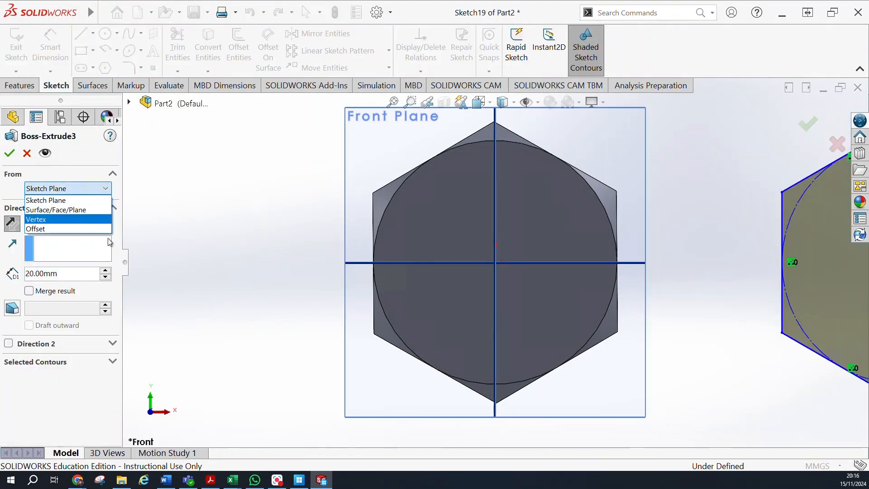
left_click(153, 237)
left_click(79, 225)
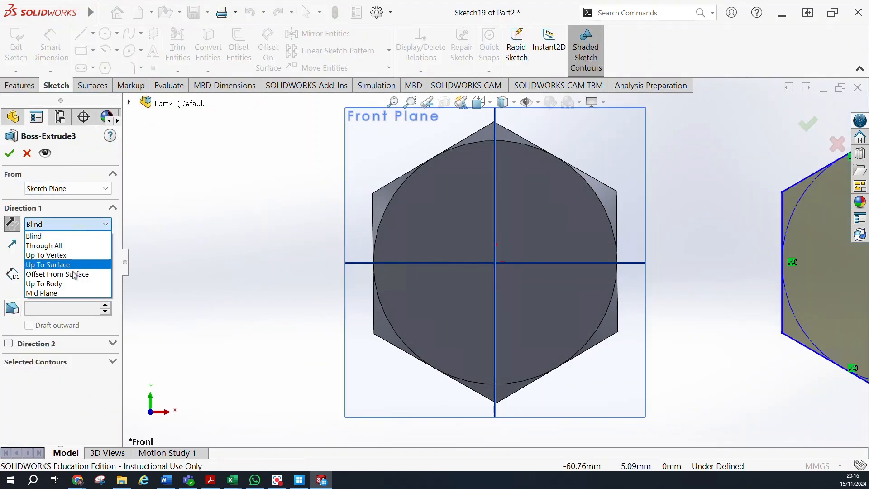
left_click(75, 294)
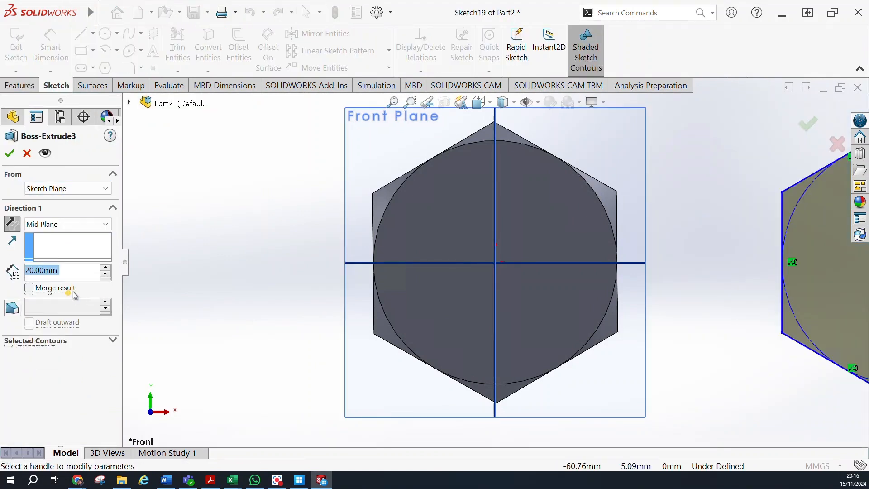
left_click(9, 155)
Start a sketch on the second hexagonal body's front face and draw a vertical construction centerline between its upper and lower vertices.
middle_click_drag(192, 284, 162, 296)
middle_click_drag(216, 273, 248, 266)
left_click(629, 282)
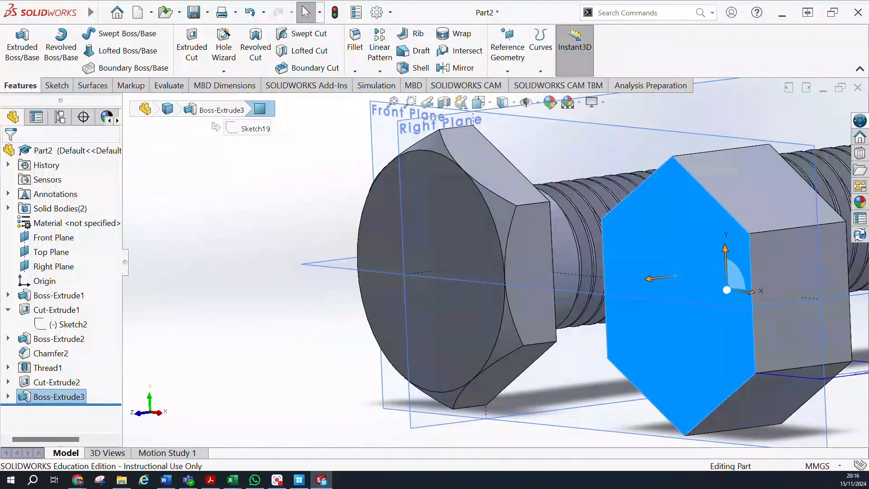
left_click(58, 86)
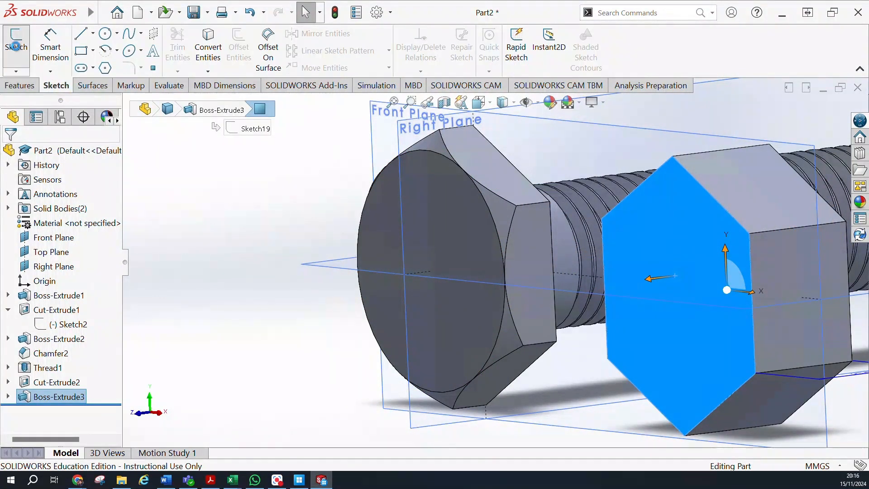
left_click(17, 47)
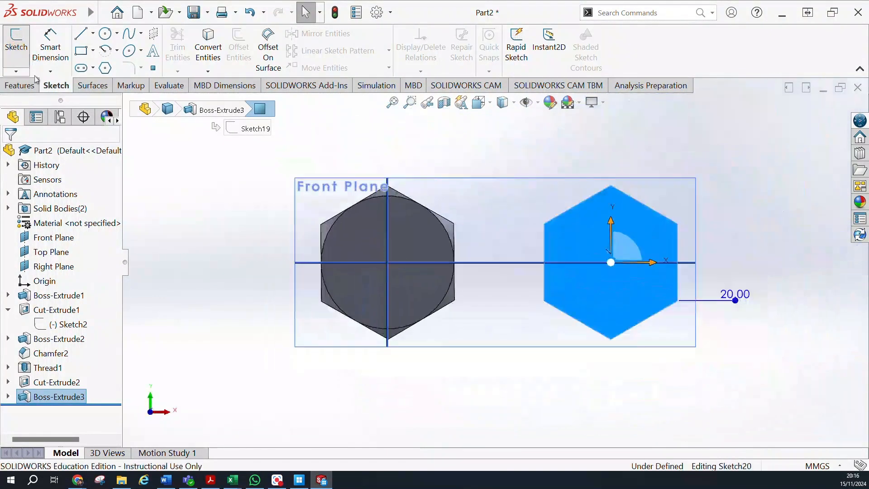
left_click(105, 34)
scroll(631, 288, "down", 5)
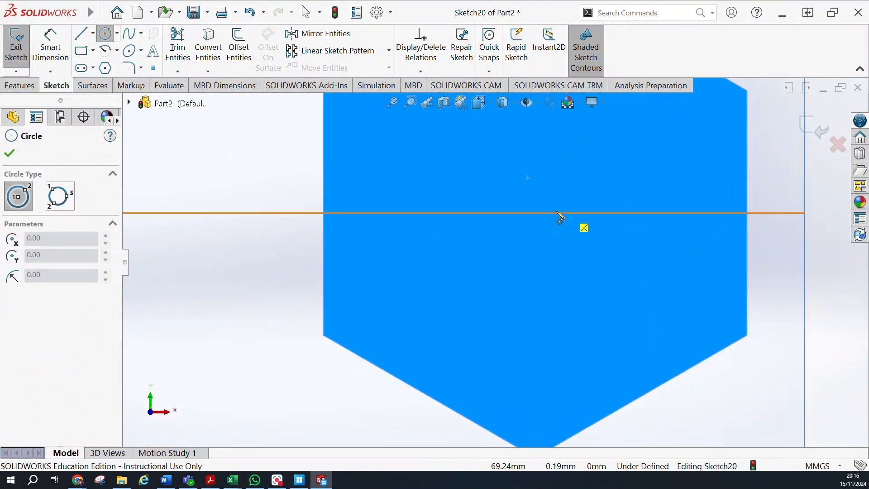
scroll(554, 219, "up", 5)
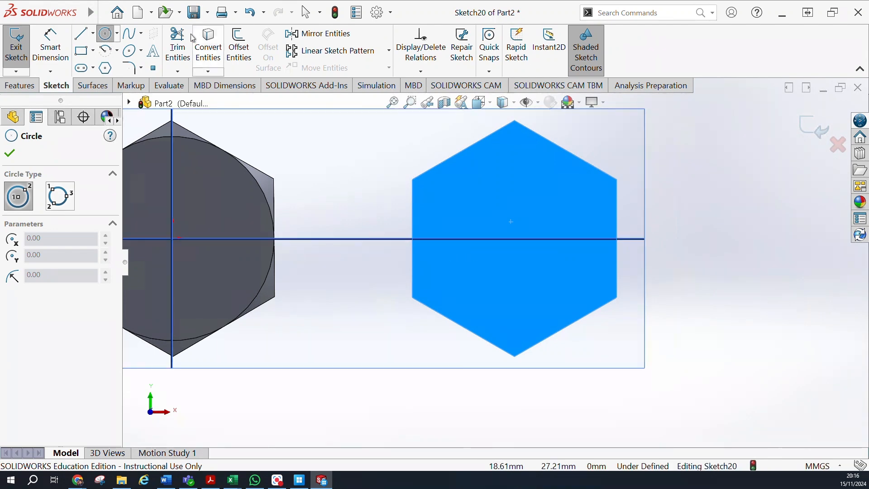
left_click(93, 34)
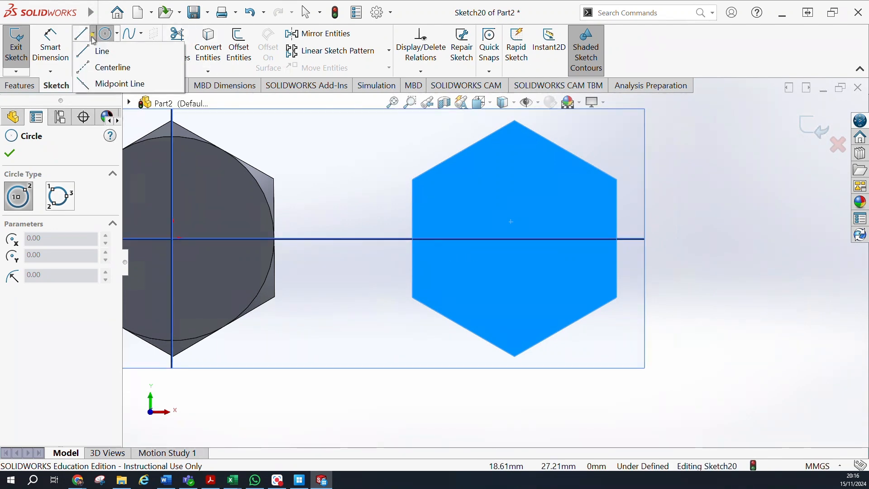
left_click(111, 66)
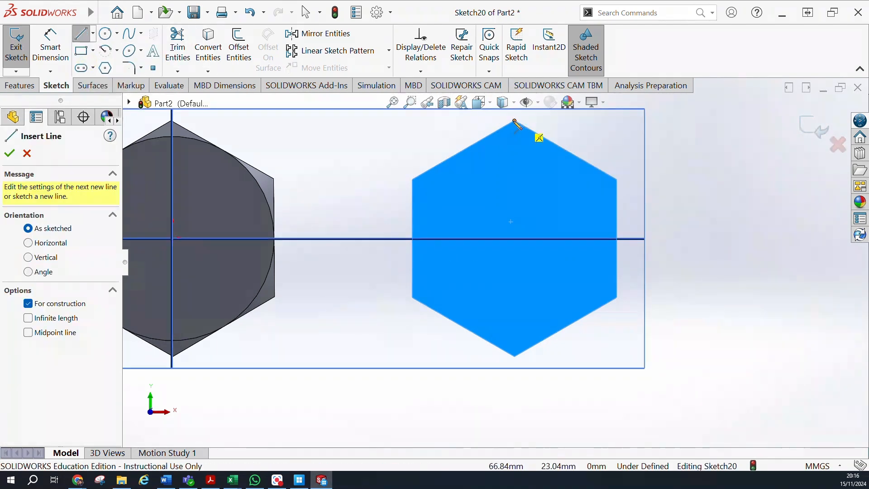
left_click(515, 121)
left_click(515, 357)
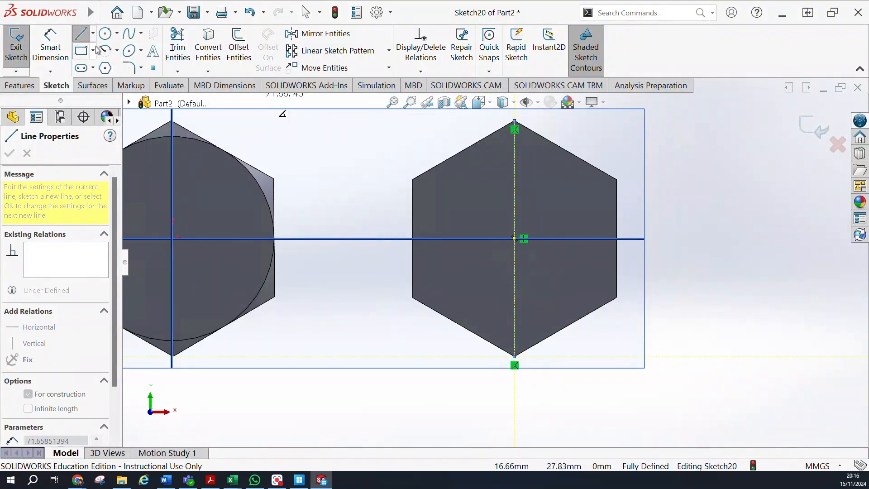
Sketch a circle centred on the centerline's midpoint and reaching the flat sides of the hexagon.
left_click(104, 33)
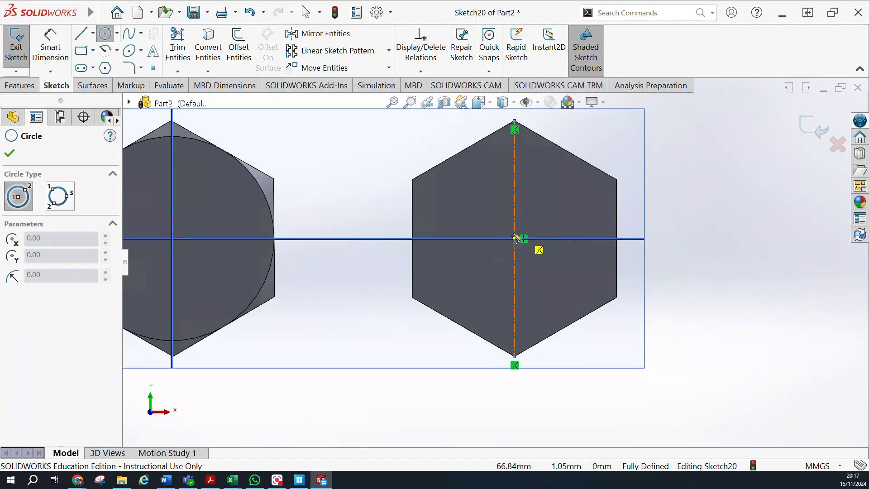
left_click(516, 238)
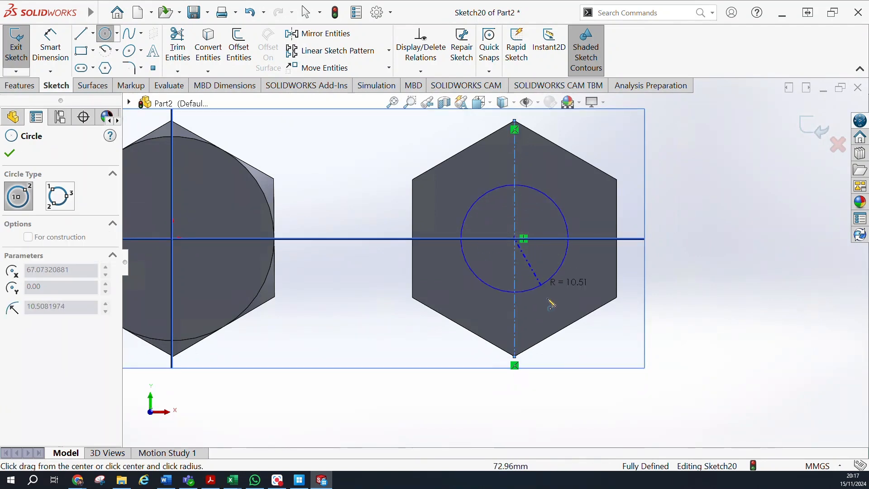
left_click(567, 337)
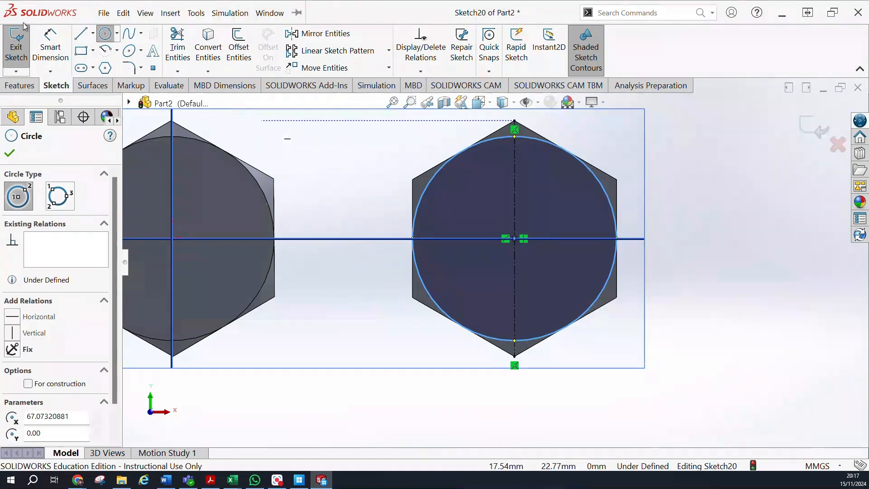
Cut-extrude the circle Through All with the side to cut flipped and a 45° draft.
left_click(19, 85)
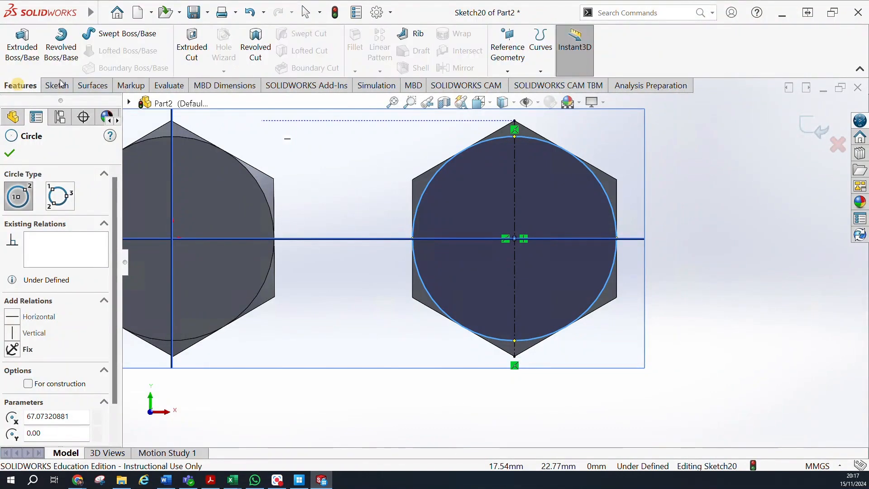
left_click(192, 49)
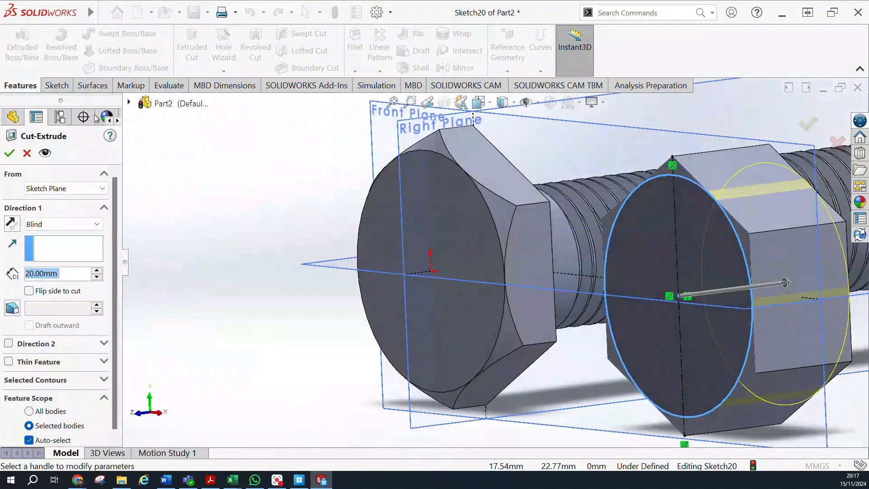
left_click(15, 307)
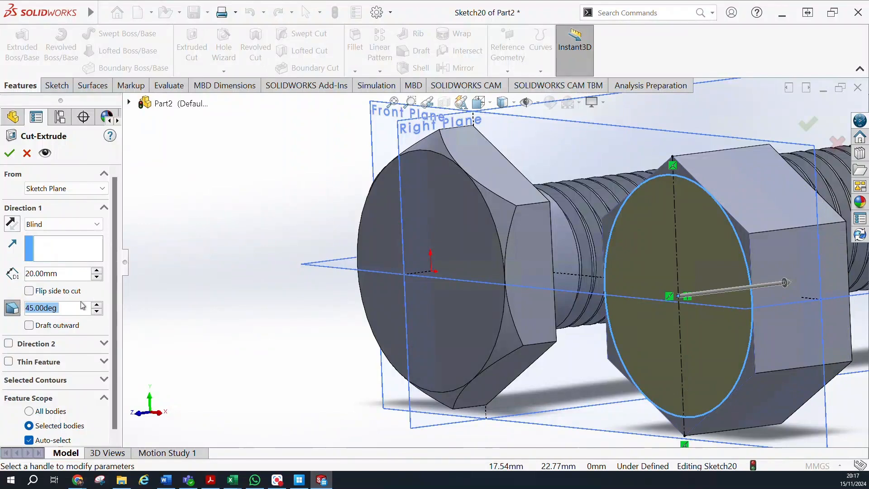
left_click(29, 291)
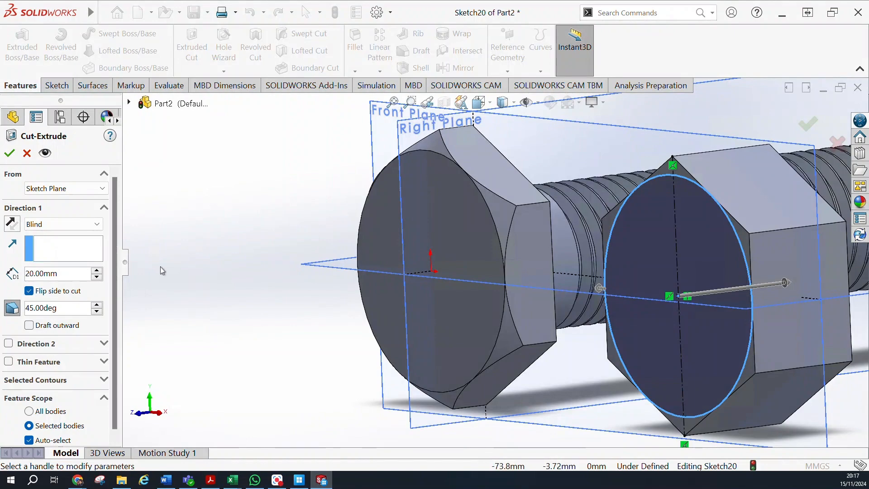
middle_click_drag(194, 255, 208, 266)
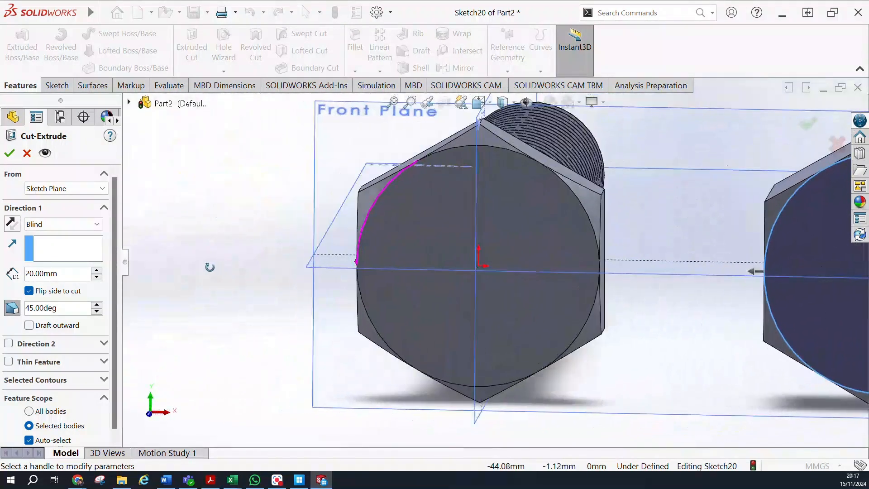
left_click(59, 224)
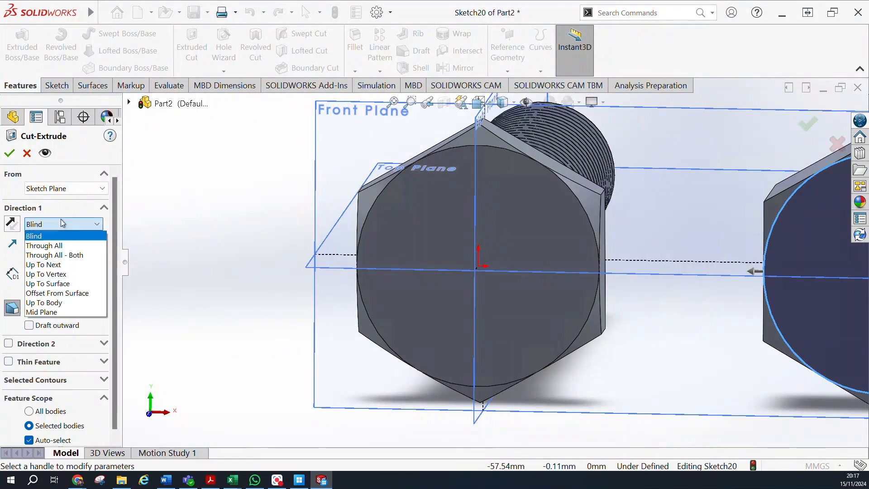
left_click(59, 245)
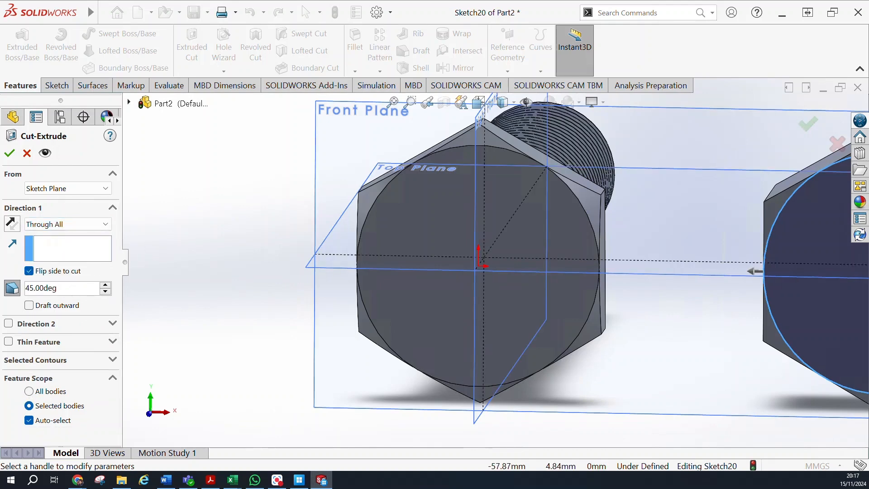
left_click(16, 155)
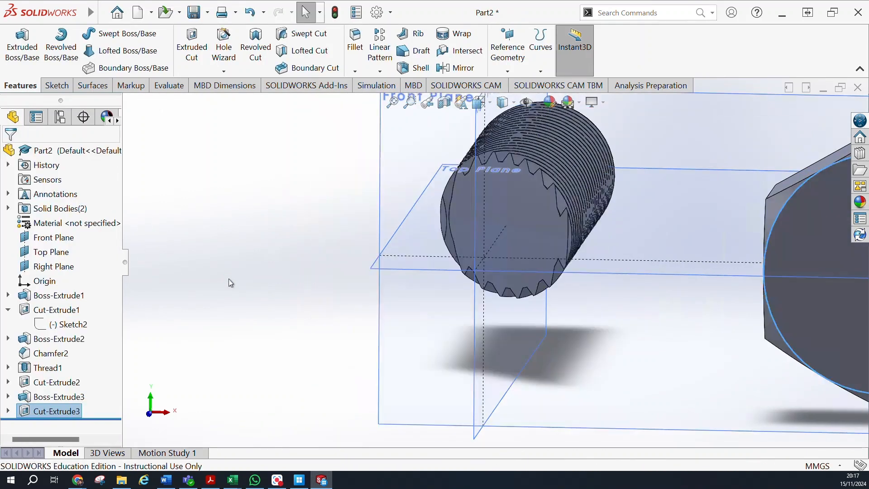
Change the end condition of the second hexagonal body's drafted circular cut to Up To Next.
scroll(235, 282, "up", 3)
scroll(237, 278, "down", 4)
scroll(236, 278, "up", 4)
scroll(239, 278, "up", 4)
middle_click_drag(702, 312, 705, 332)
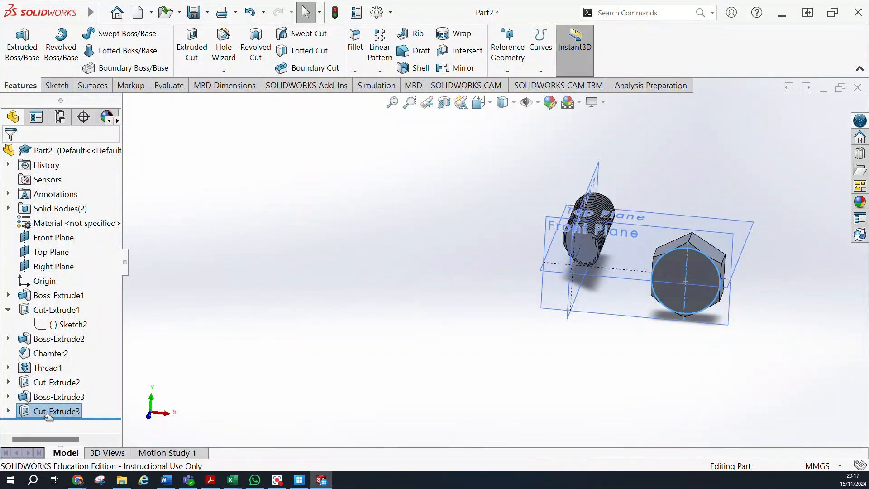
left_click(40, 368)
left_click(50, 374)
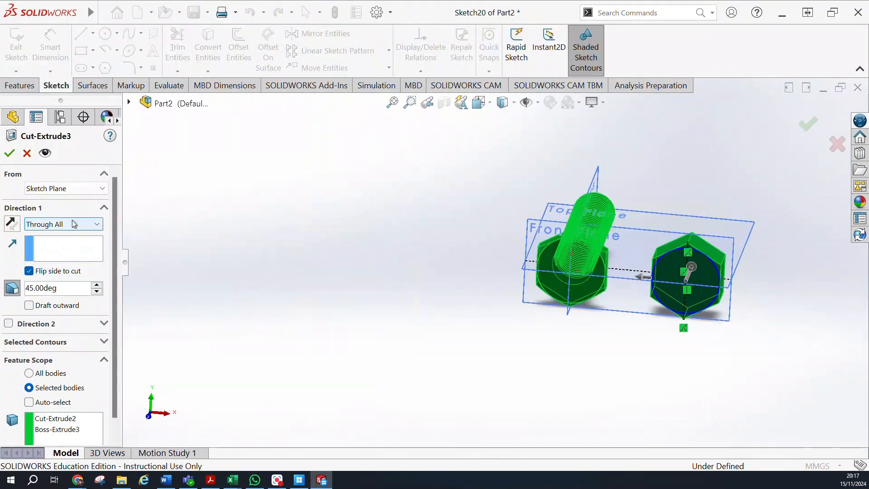
left_click(68, 224)
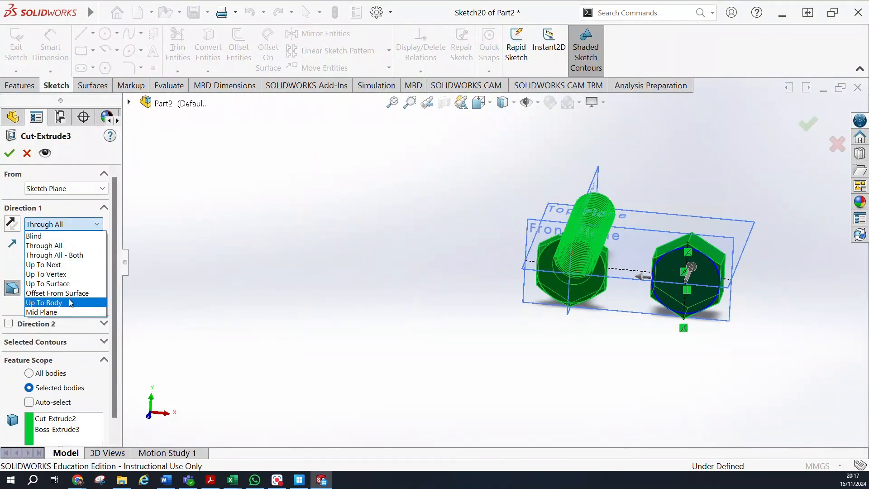
left_click(62, 264)
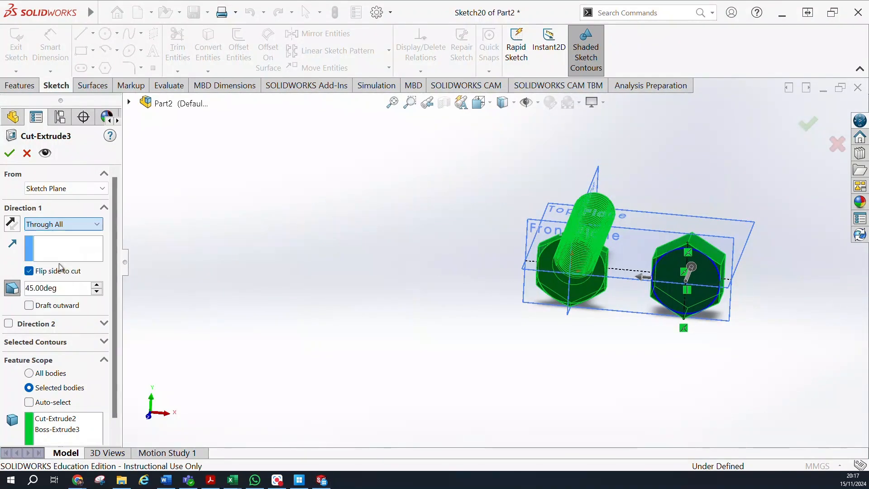
left_click(10, 153)
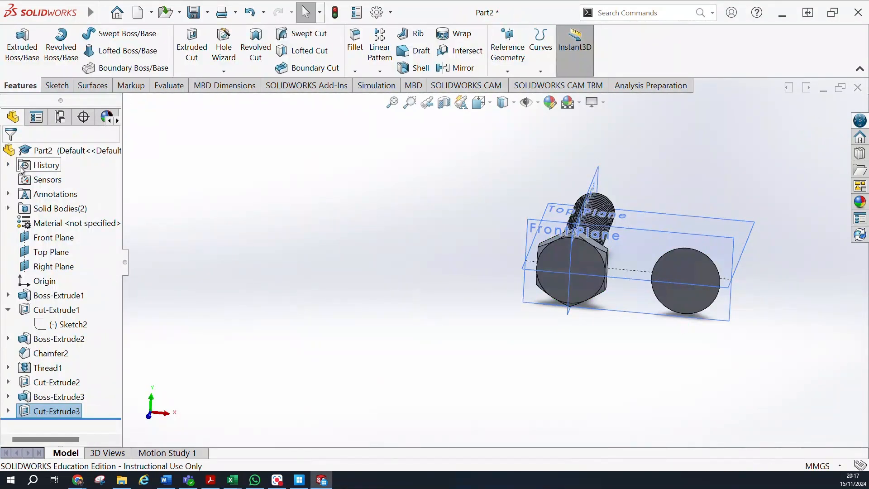
Try to change the drafted cut's end condition to Up To Surface without choosing a reference face.
middle_click_drag(719, 366, 643, 371)
left_click(57, 411)
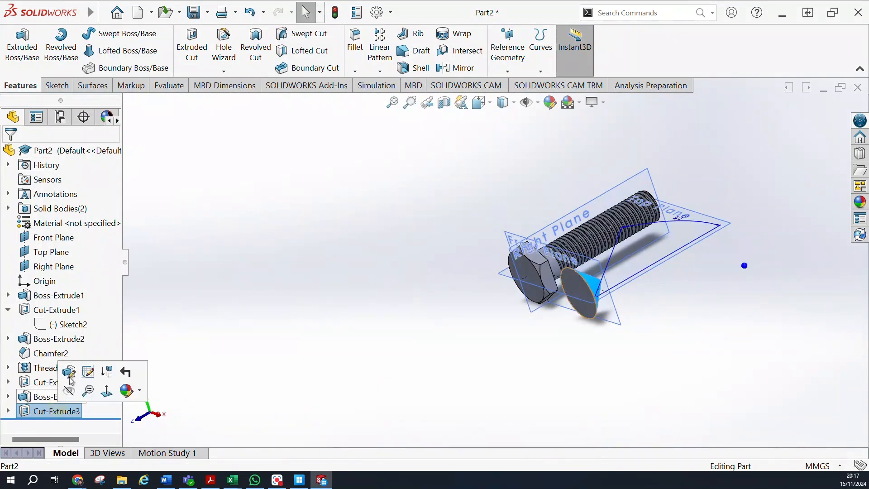
left_click(69, 372)
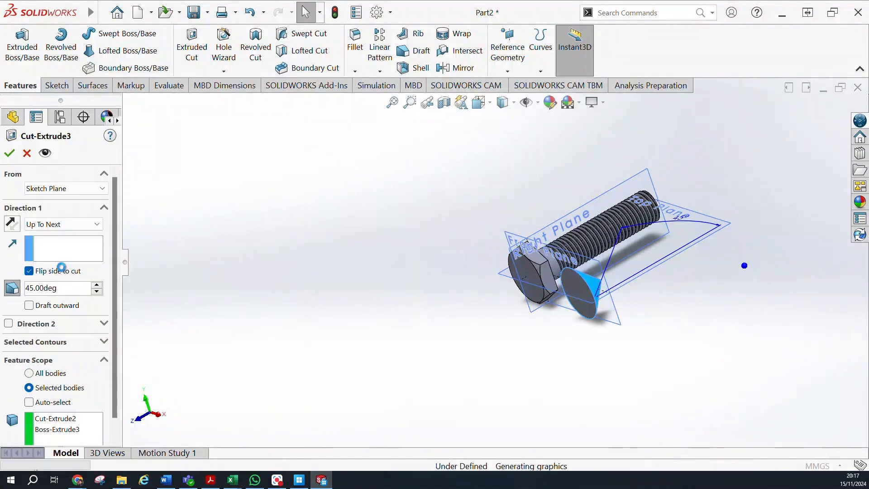
left_click(29, 271)
mouse_move(411, 335)
middle_mouse_down()
mouse_move(475, 357)
mouse_move(454, 403)
mouse_move(349, 389)
middle_mouse_up()
left_click(41, 229)
left_click(42, 225)
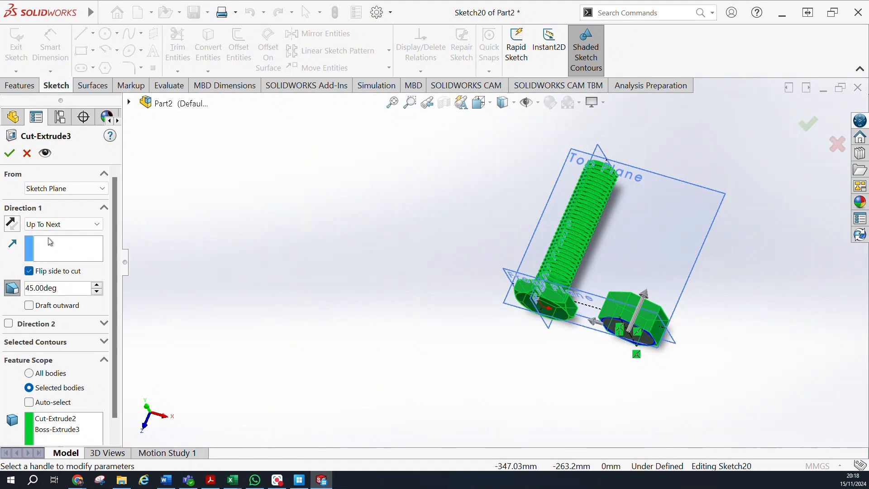
left_click(54, 224)
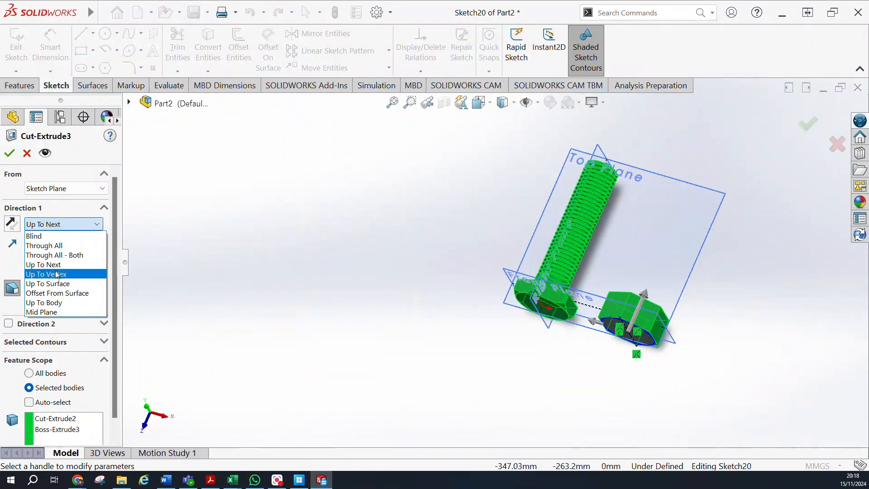
left_click(57, 283)
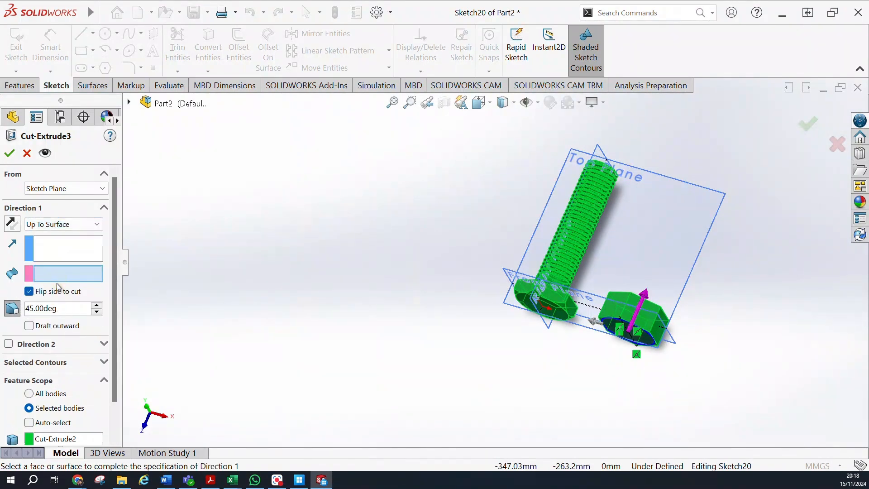
left_click(9, 153)
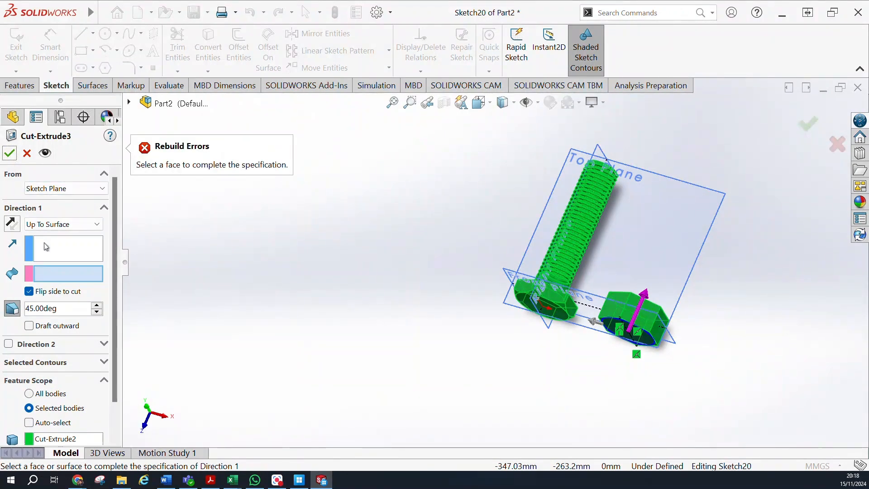
Set the second hexagonal body's drafted cut to a Blind depth of 20 mm.
left_click(45, 224)
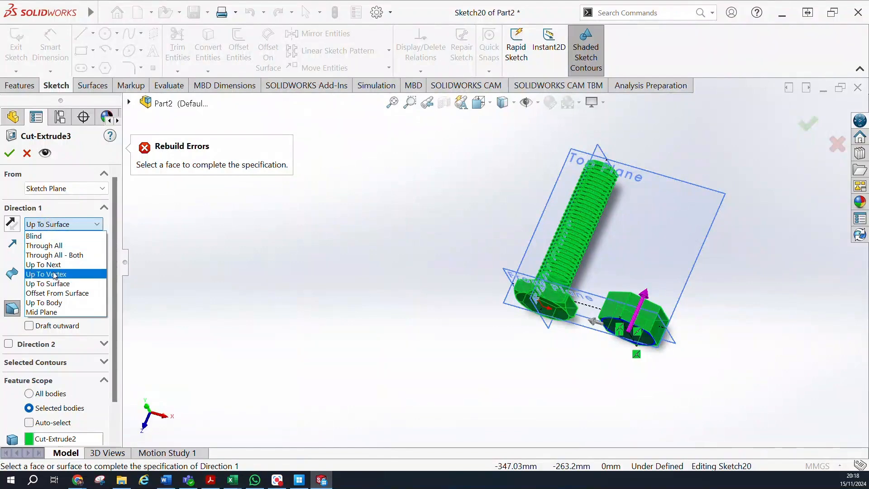
left_click(41, 234)
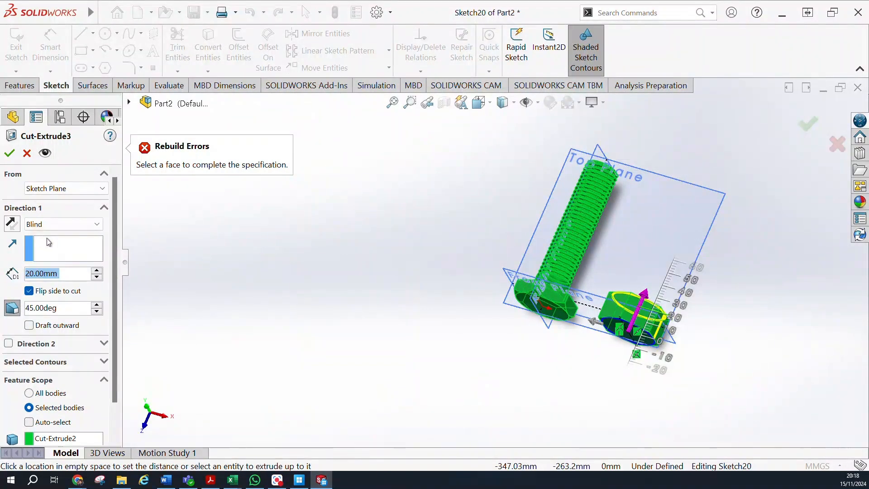
left_click(10, 154)
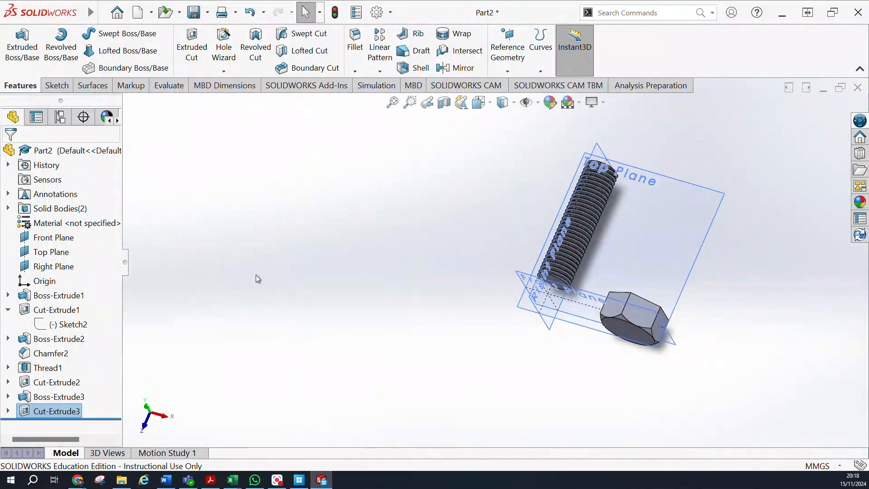
Reopen the drafted cut on the second hexagonal body for editing and try the Up To Vertex end condition.
middle_click_drag(520, 324, 401, 390)
left_click(67, 411)
left_click(66, 410)
key("Escape")
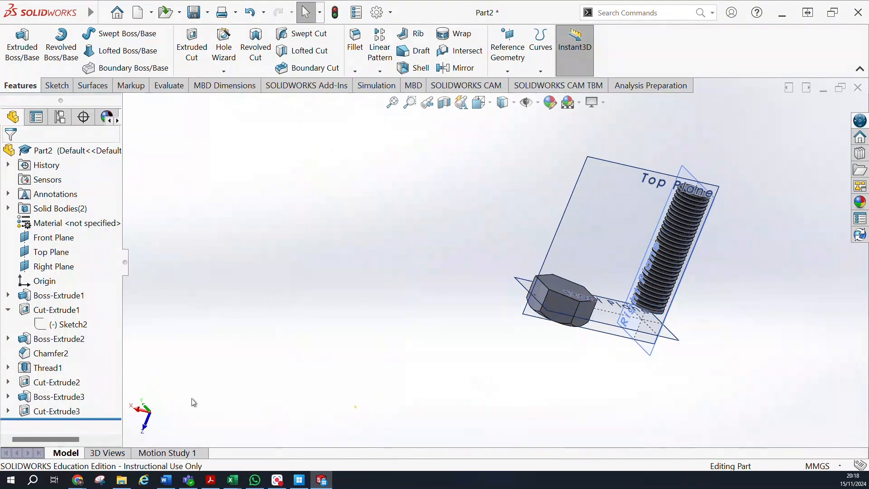
right_click(45, 411)
left_click(53, 155)
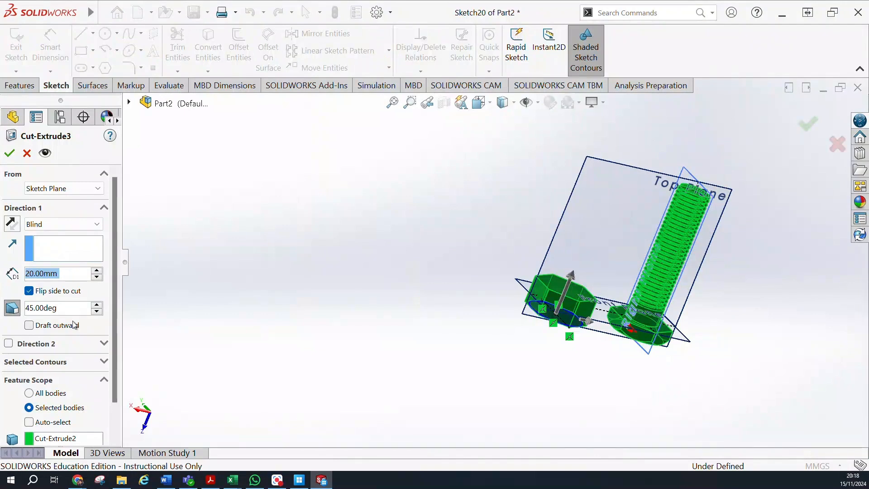
left_click(68, 225)
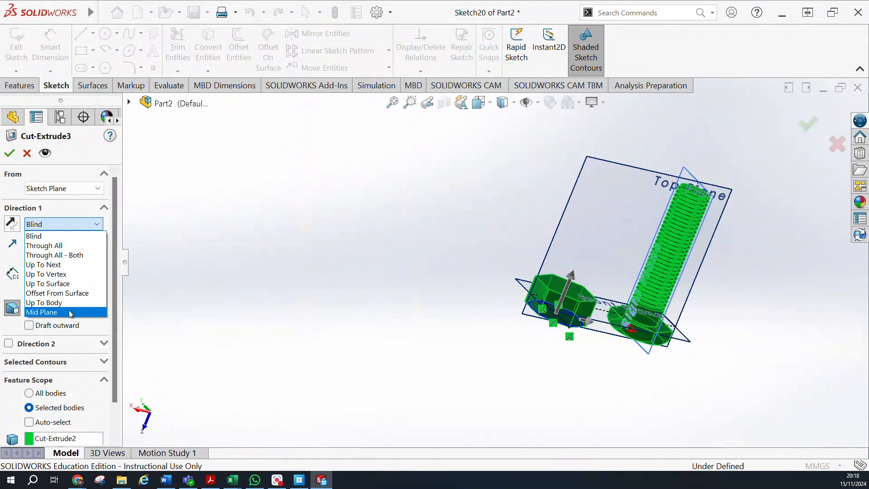
left_click(59, 274)
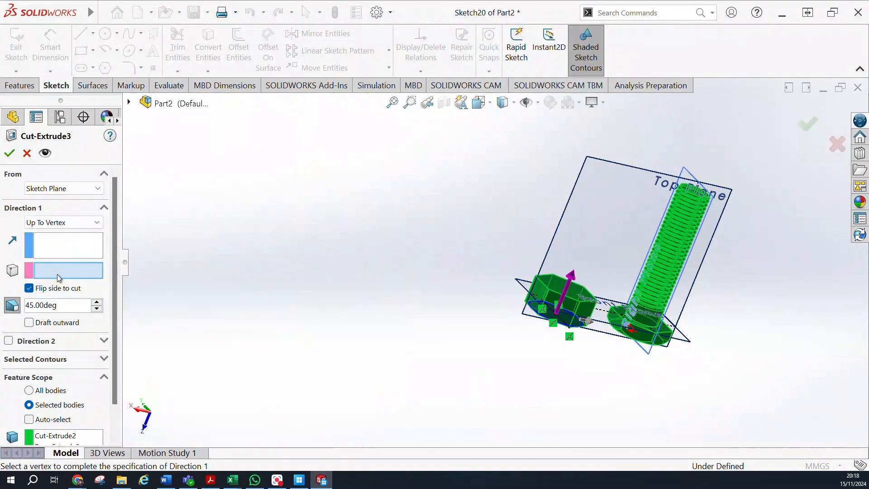
Try to end the drafted cut with Offset From Surface at an offset distance of 5 mm.
left_click(53, 223)
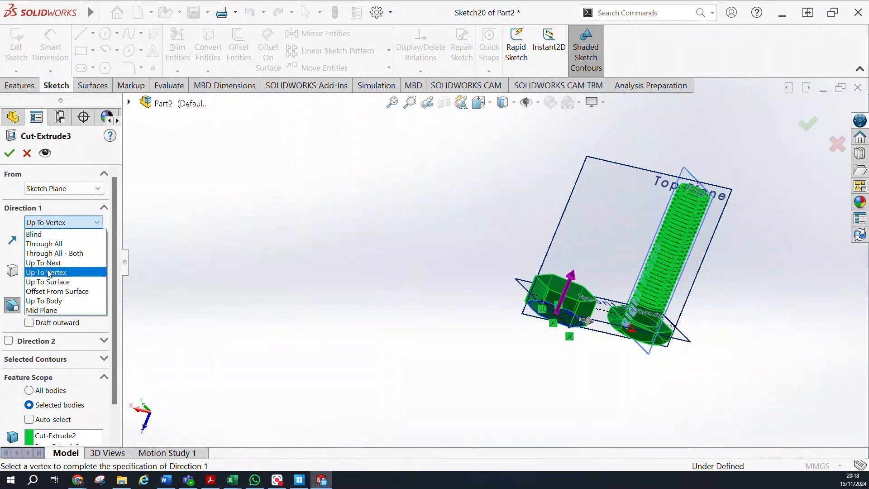
left_click(59, 292)
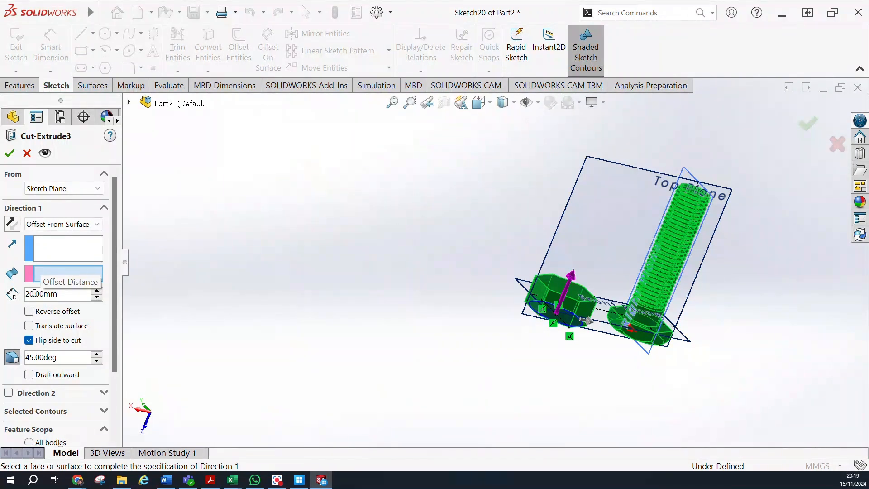
left_click_drag(34, 293, 20, 297)
type("5")
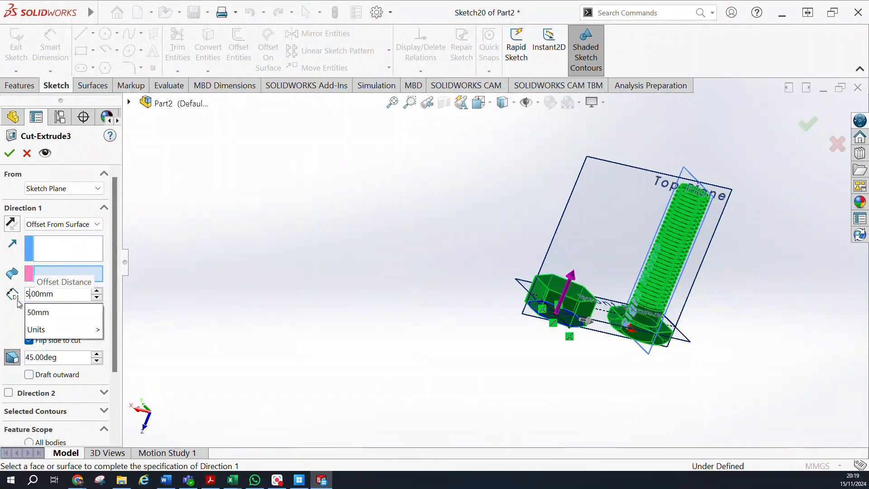
key("Return")
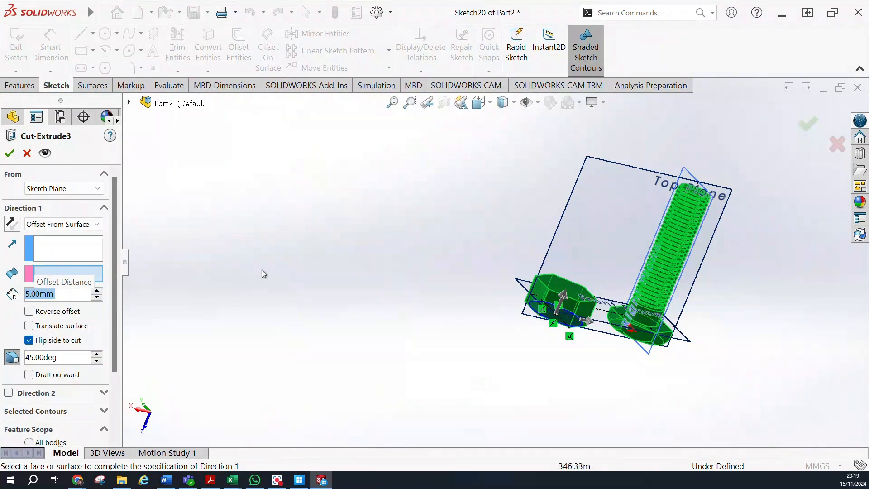
left_click(10, 155)
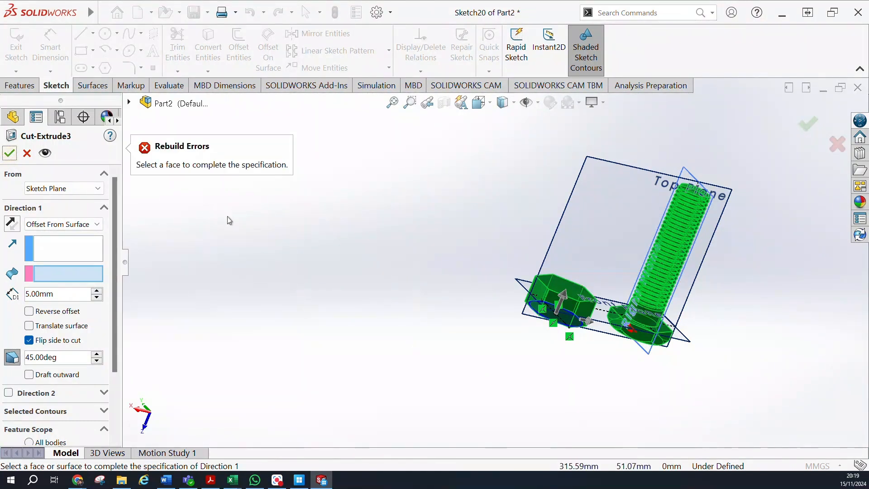
Try to use one of the second hexagonal body's flat side faces as the reference surface for the offset cut.
left_click(68, 274)
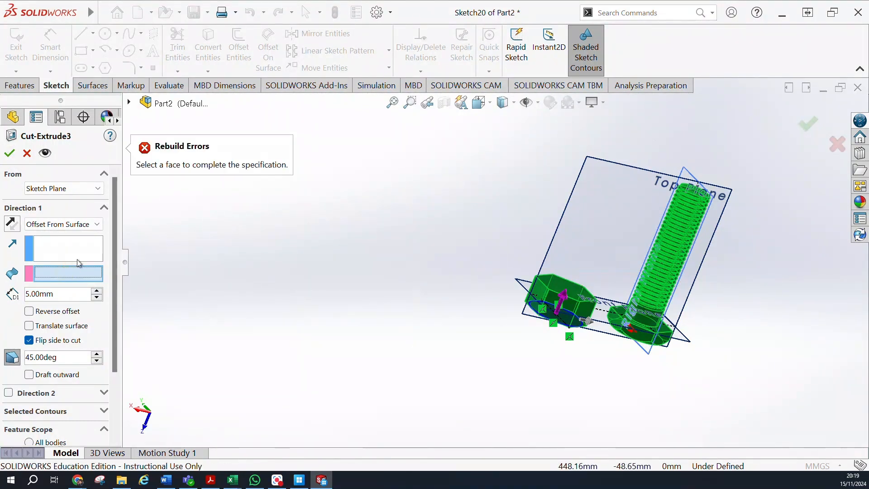
middle_click_drag(444, 270, 449, 328)
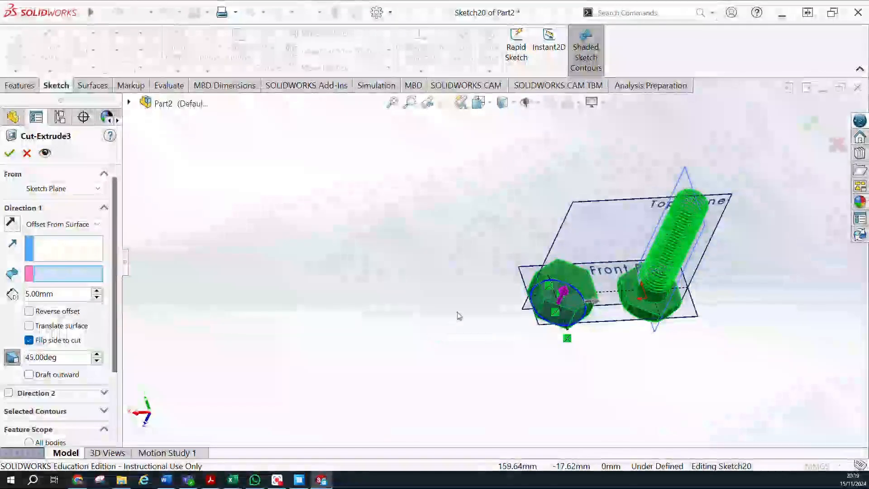
left_click(554, 288)
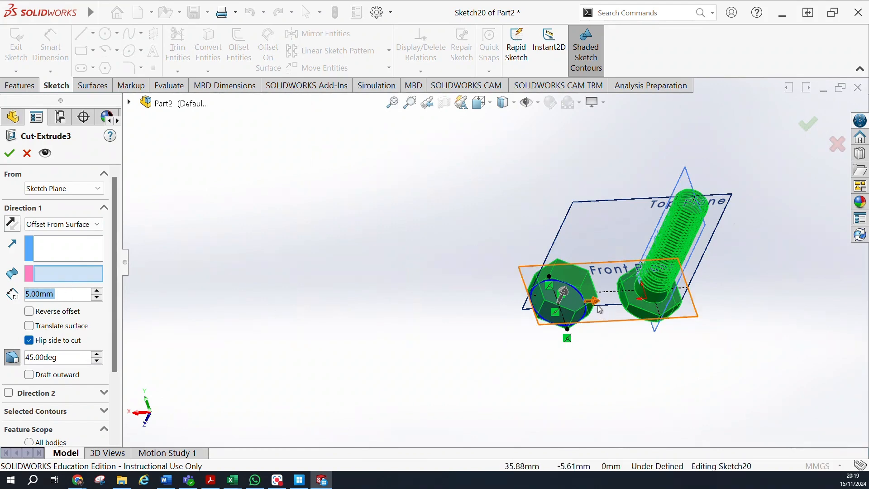
middle_click_drag(569, 315, 594, 262)
scroll(577, 305, "down", 4)
left_click(577, 306)
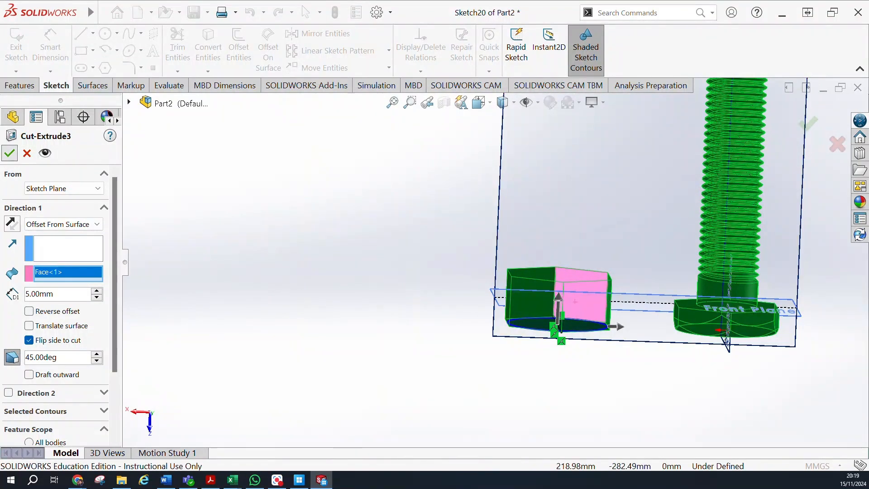
left_click(10, 154)
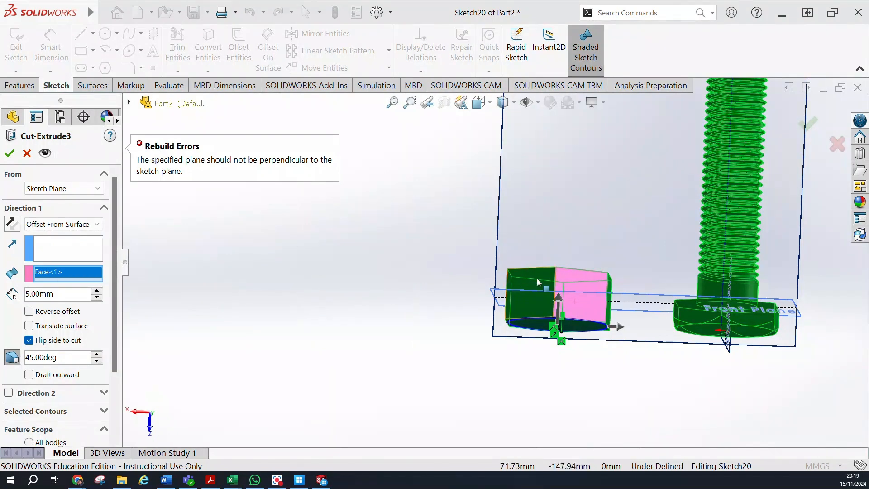
Change the drafted cut on the second hexagonal body to a Blind depth of 29 mm.
left_click(577, 266)
middle_click_drag(575, 257, 568, 268)
middle_click_drag(540, 212, 548, 247)
left_click(548, 245)
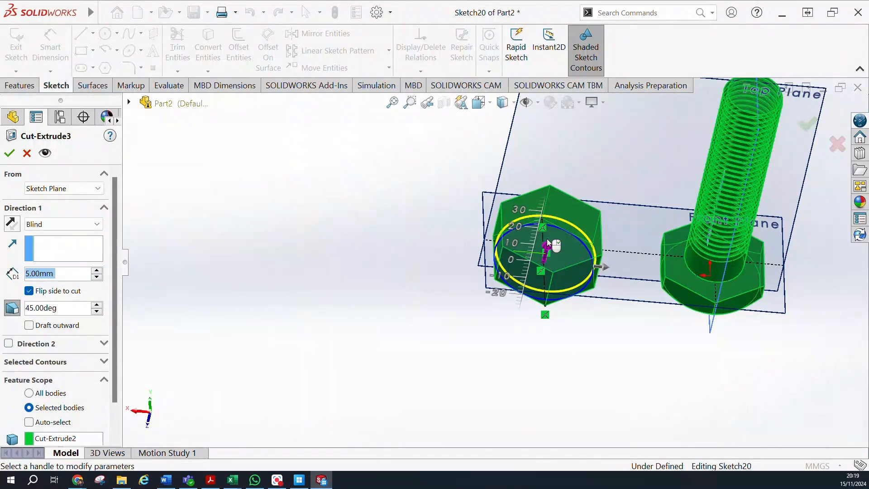
left_click(556, 213)
middle_click_drag(424, 168, 437, 94)
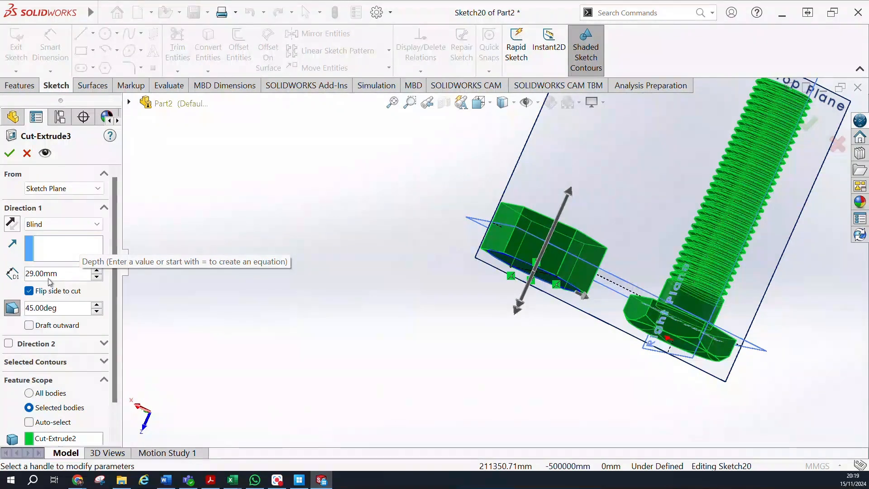
left_click(57, 225)
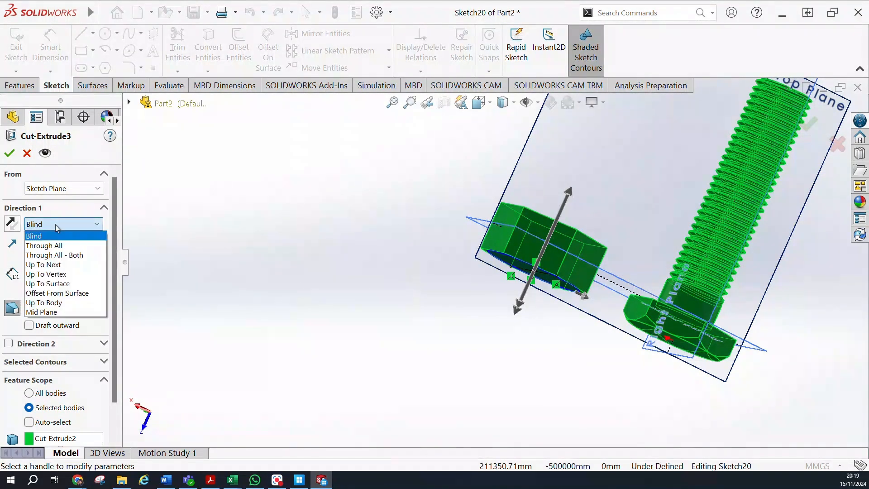
left_click(53, 237)
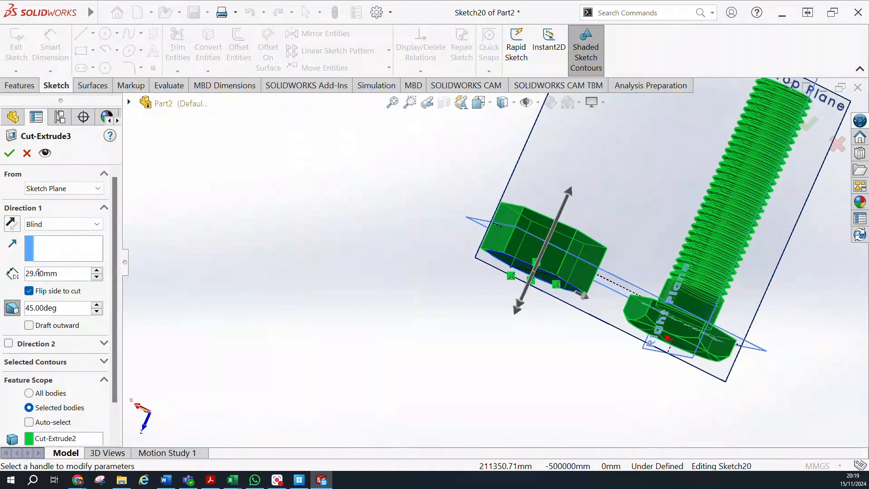
left_click(9, 154)
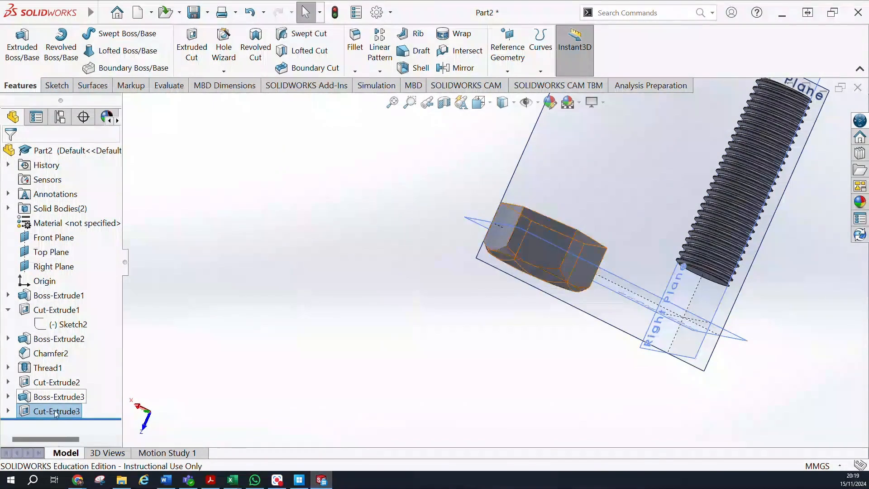
Reopen the drafted cut on the second hexagonal body and set its Blind depth to 9 mm.
left_click(50, 368)
left_click(59, 370)
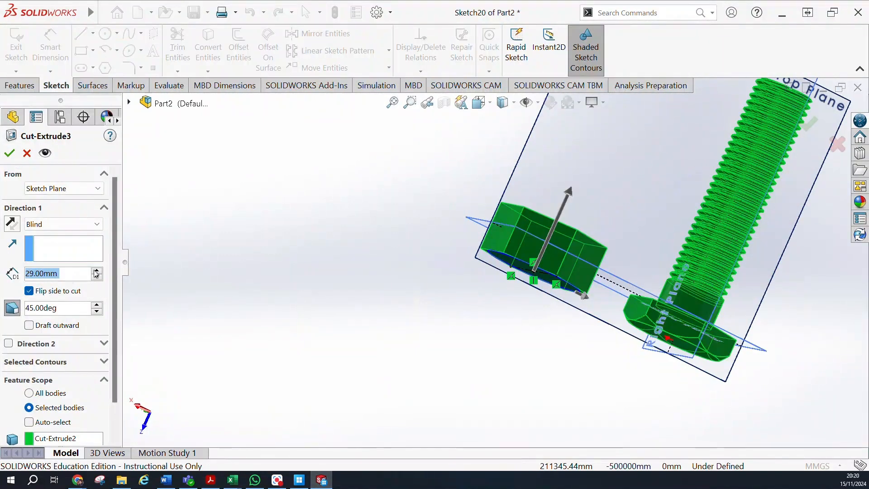
left_click(97, 277)
left_click(97, 277)
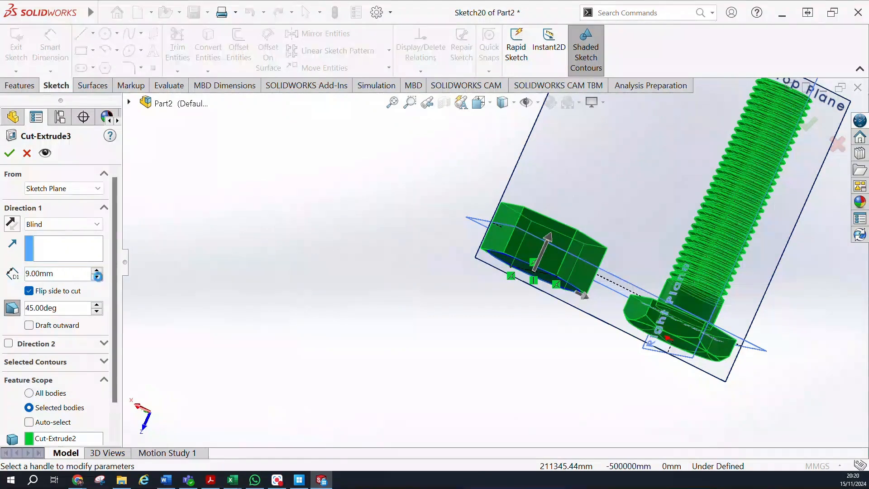
left_click(15, 154)
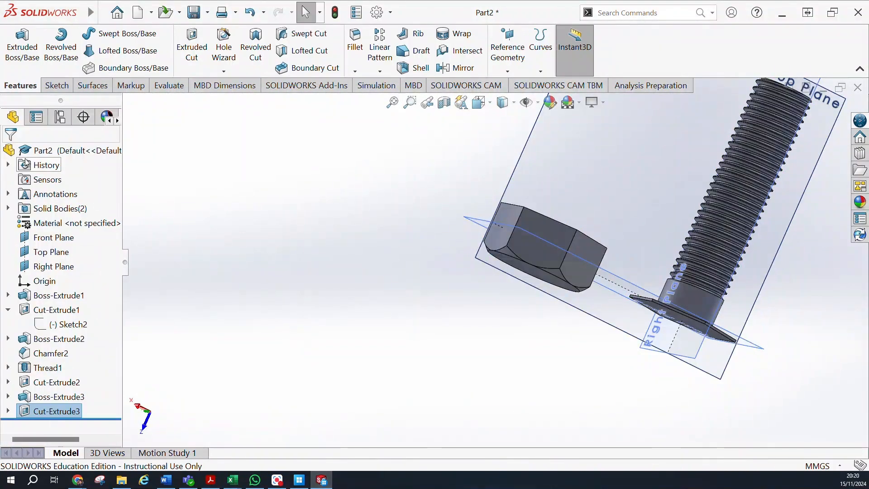
Edit the drafted cut on the second hexagonal body again and set its Blind depth to 2 mm.
left_click(69, 413)
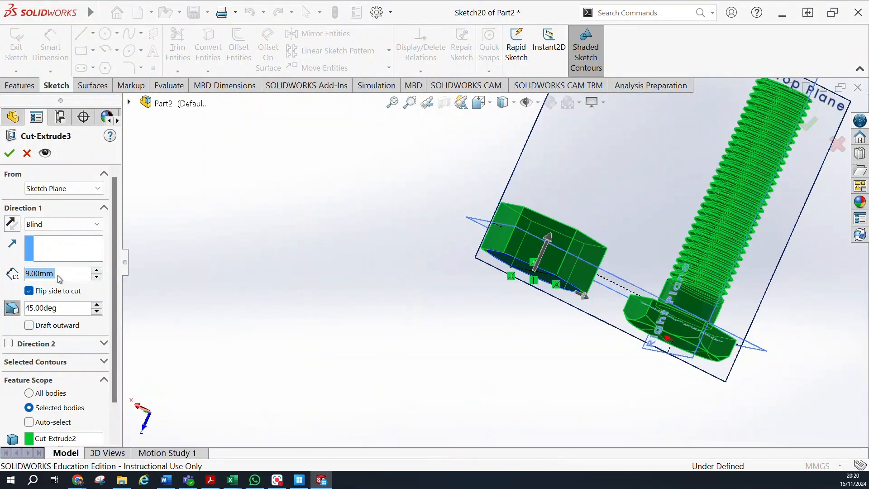
type("2")
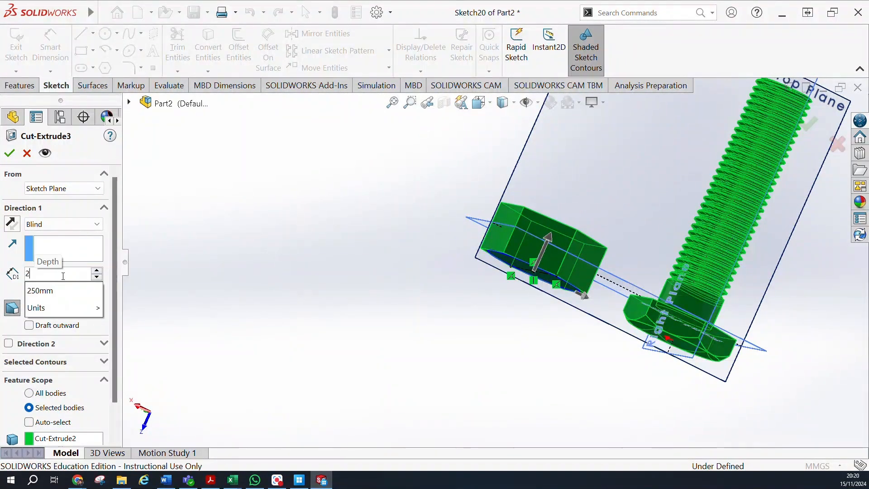
key("Return")
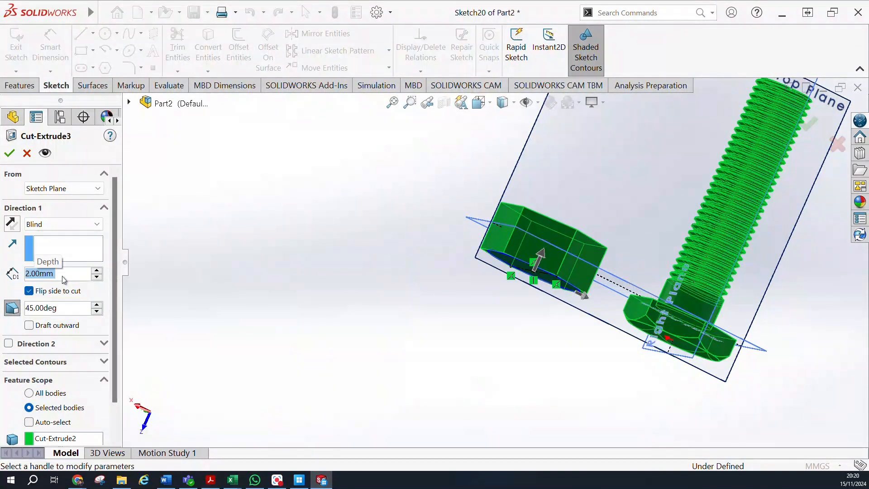
left_click(17, 154)
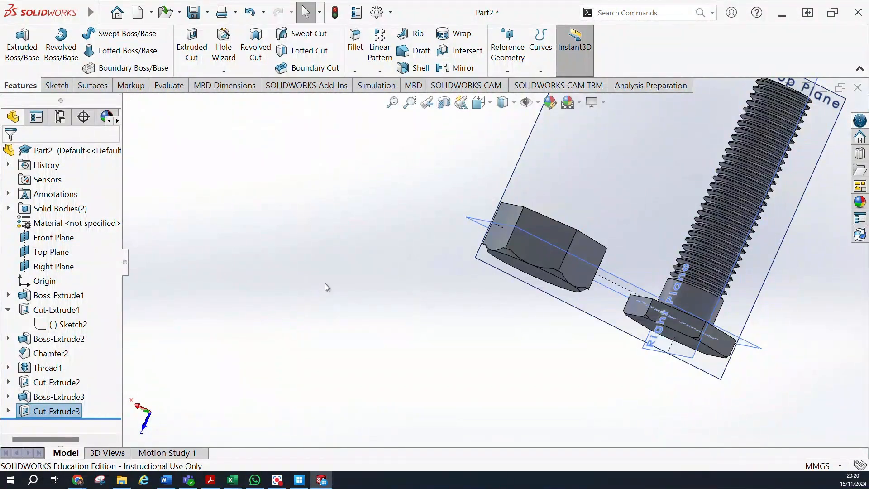
Edit the drafted cut's feature scope to affect only the second hexagonal body, with automatic body selection off.
middle_click_drag(504, 289, 425, 324)
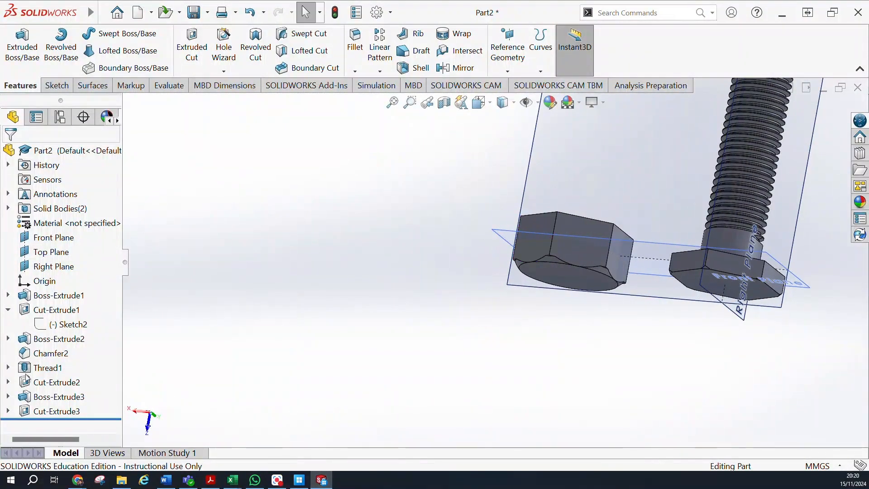
left_click(46, 412)
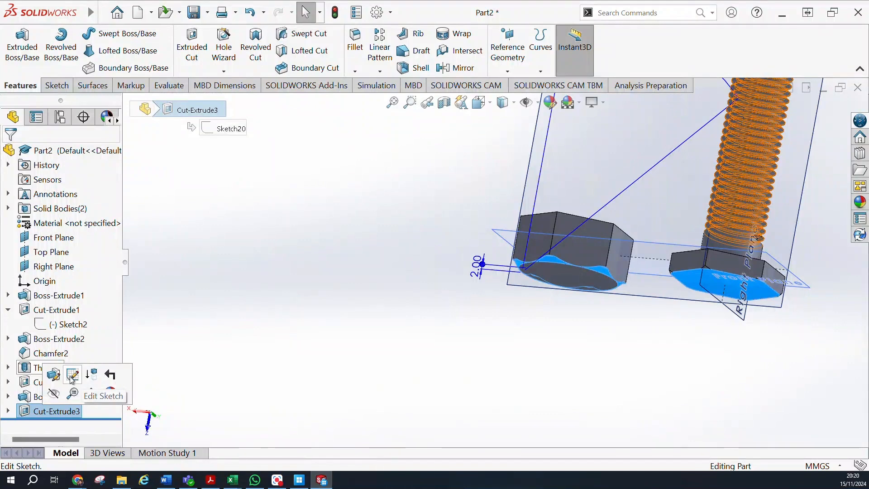
left_click(72, 376)
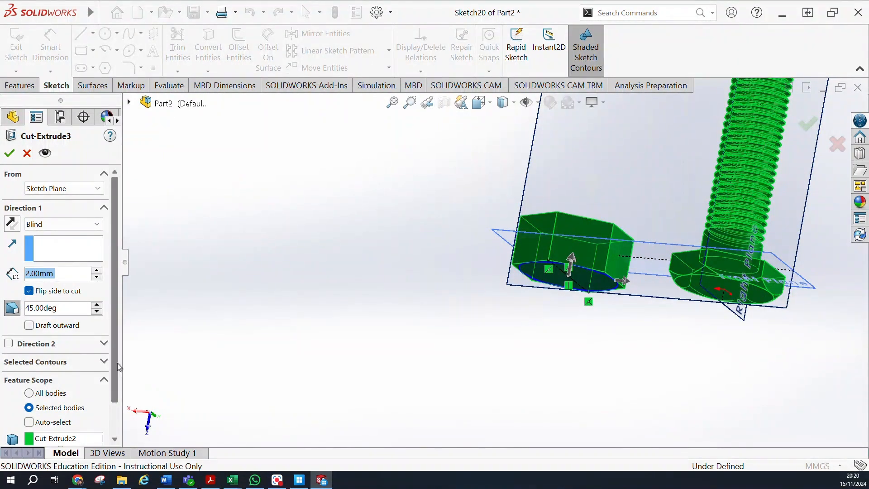
left_click_drag(115, 361, 106, 407)
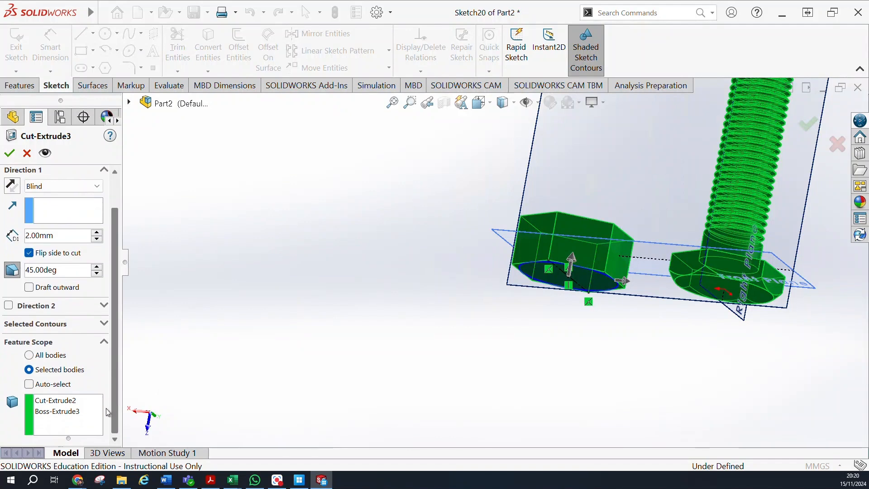
left_click(83, 413)
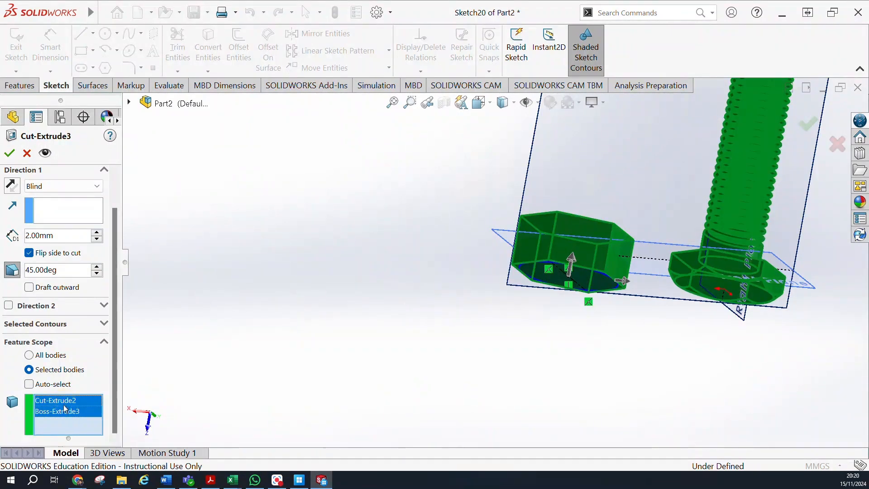
left_click(68, 413, "ctrl")
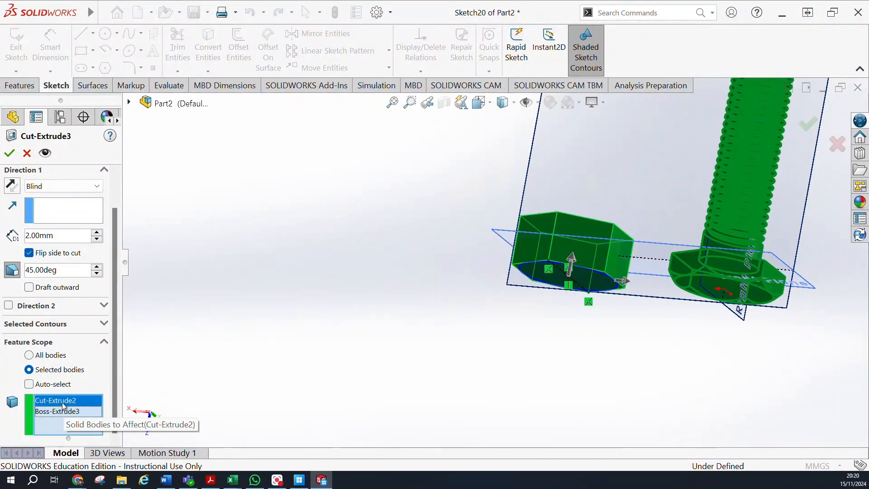
left_click(63, 411, "ctrl")
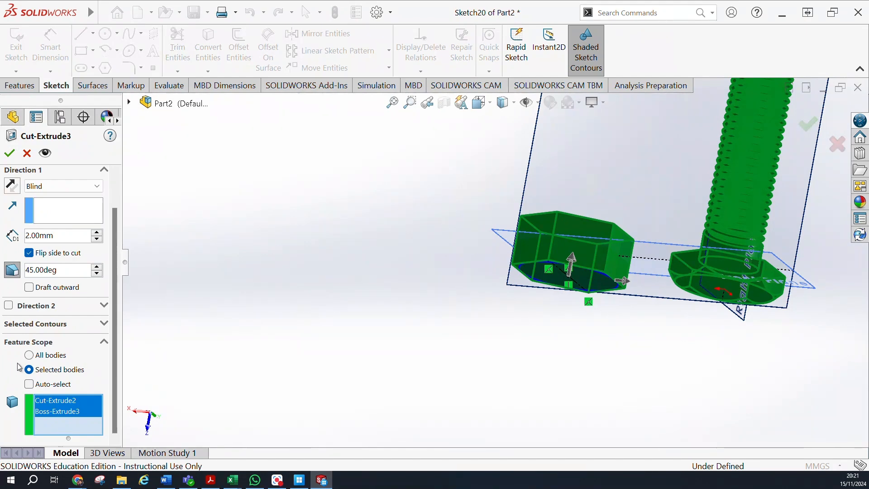
left_click(28, 384)
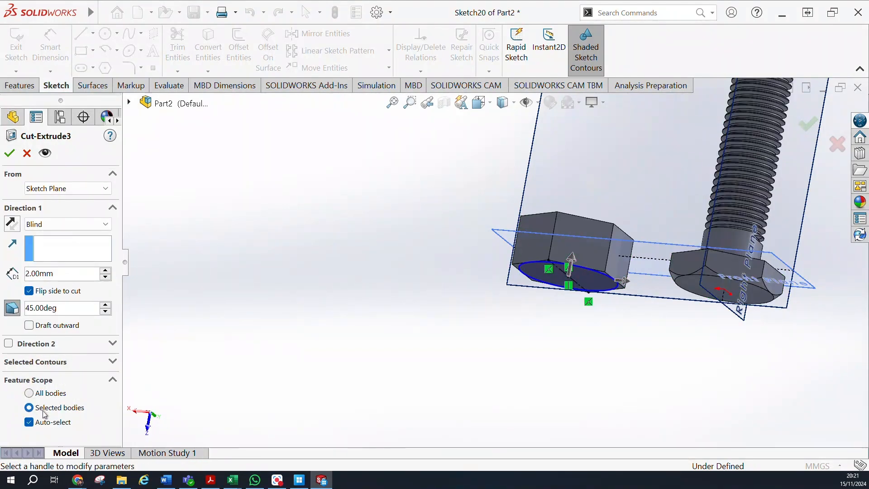
left_click(29, 422)
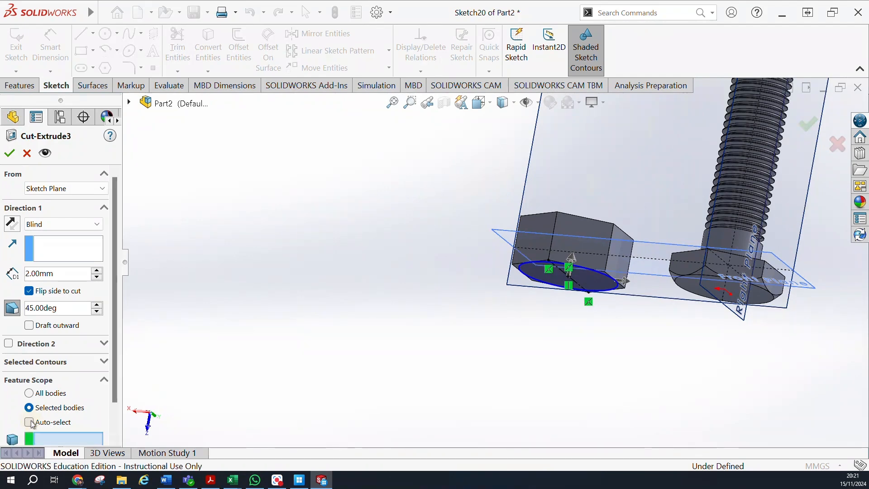
scroll(32, 424, "down", 1)
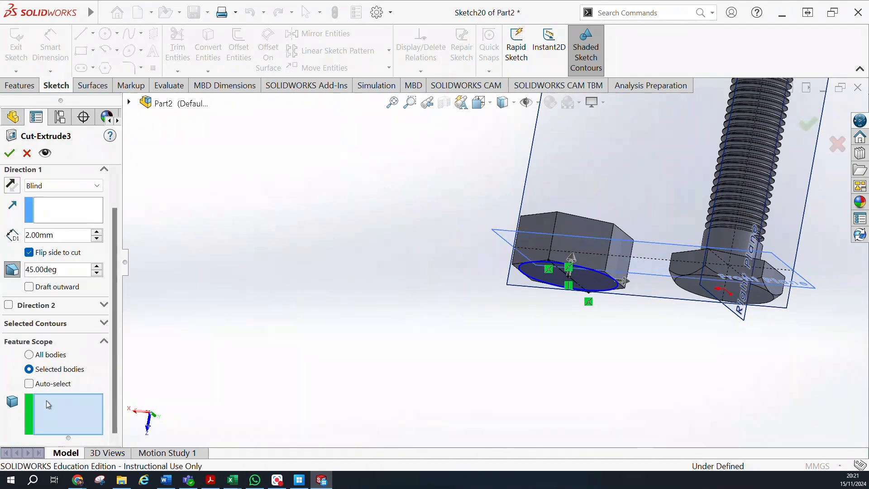
left_click(565, 235)
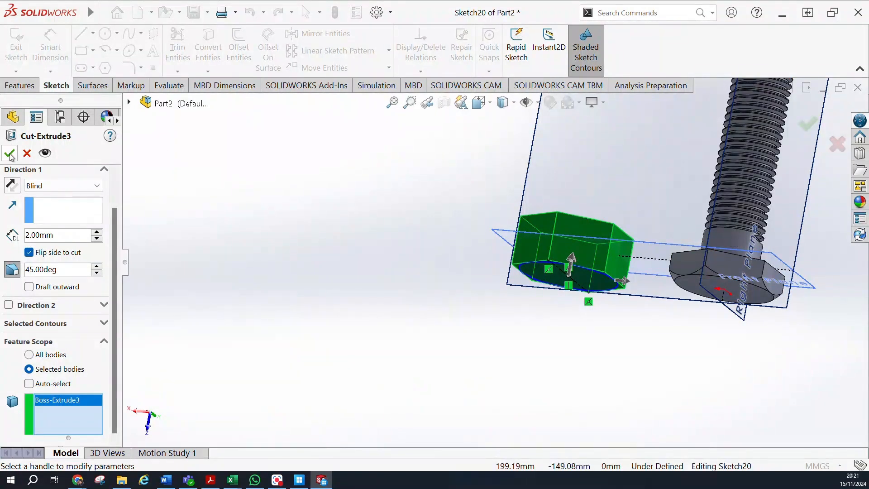
Set the Blind depth of the drafted cut to 12 mm and accept the edited feature.
left_click(97, 233)
left_click(97, 232)
left_click(97, 239)
left_click(97, 239)
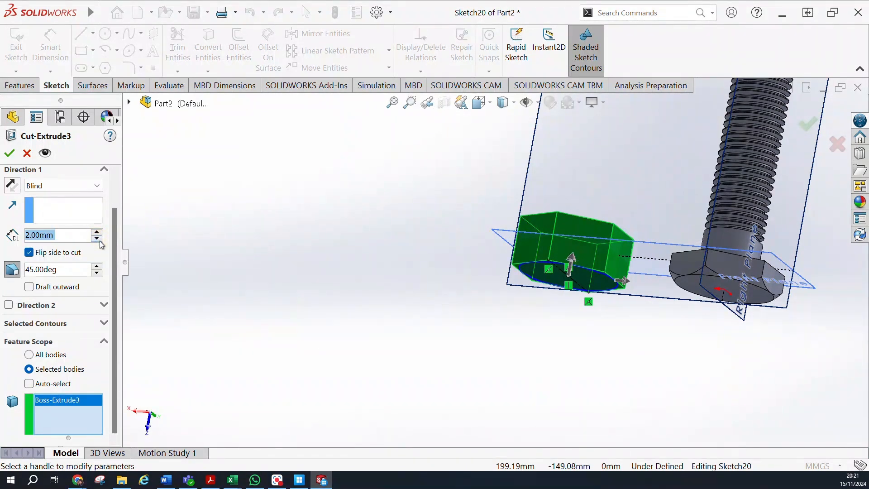
left_click(9, 153)
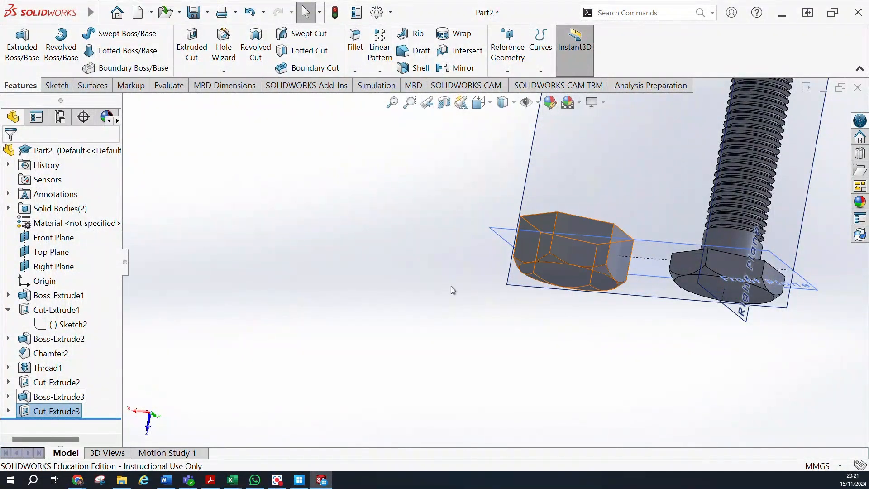
Reopen the drafted cut on the second hexagonal body and change its end condition to Through All.
left_click(54, 413)
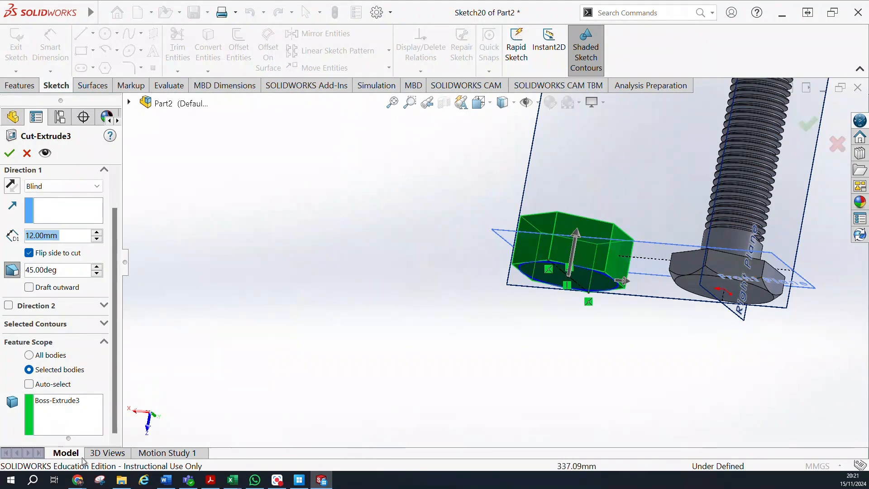
scroll(119, 351, "up", 2)
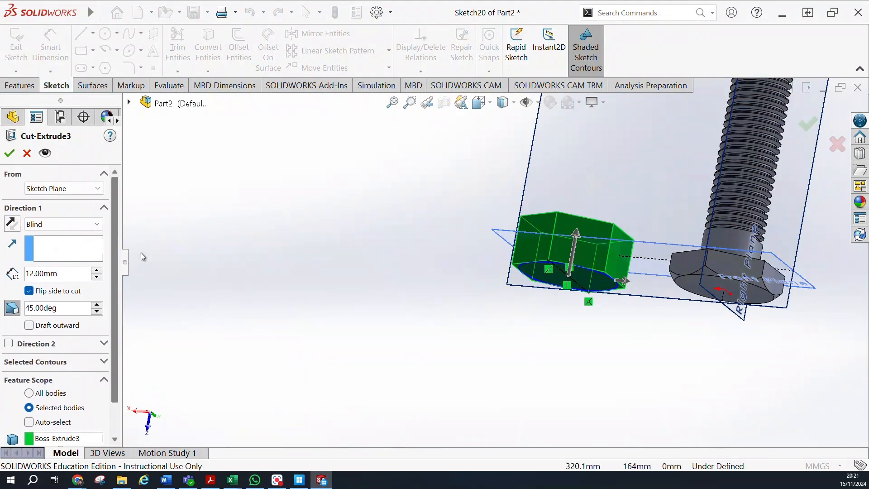
left_click(84, 225)
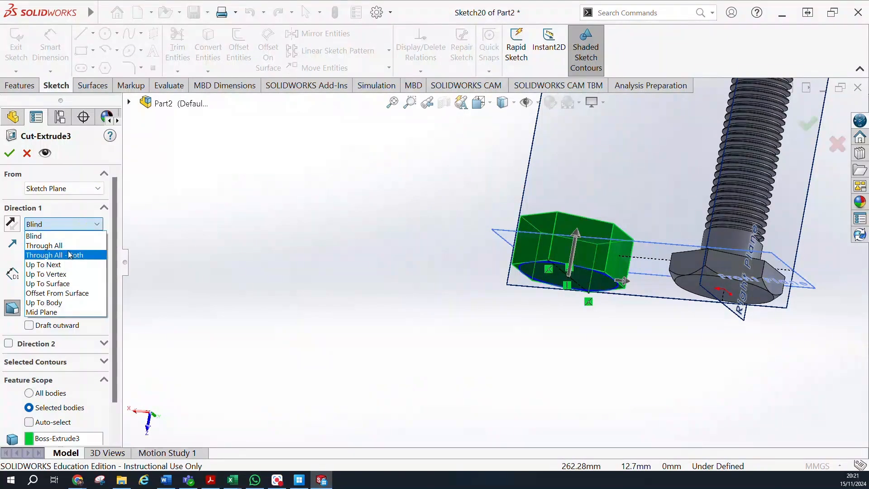
left_click(77, 246)
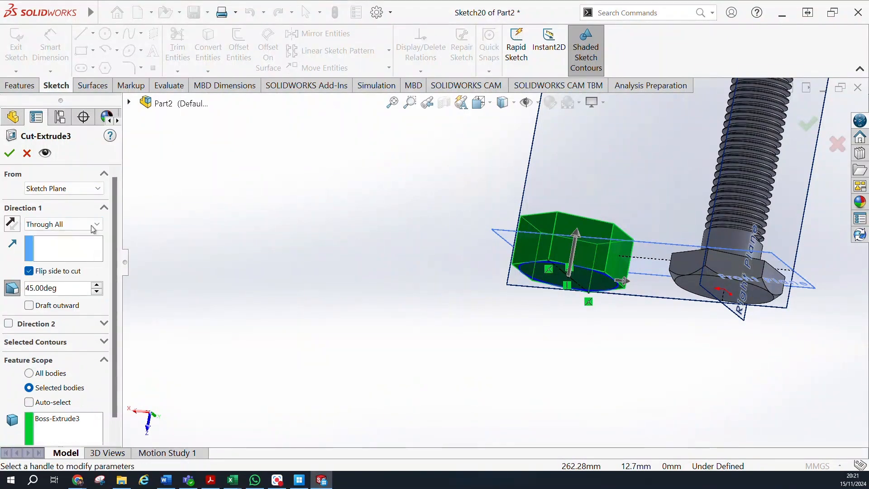
left_click(11, 153)
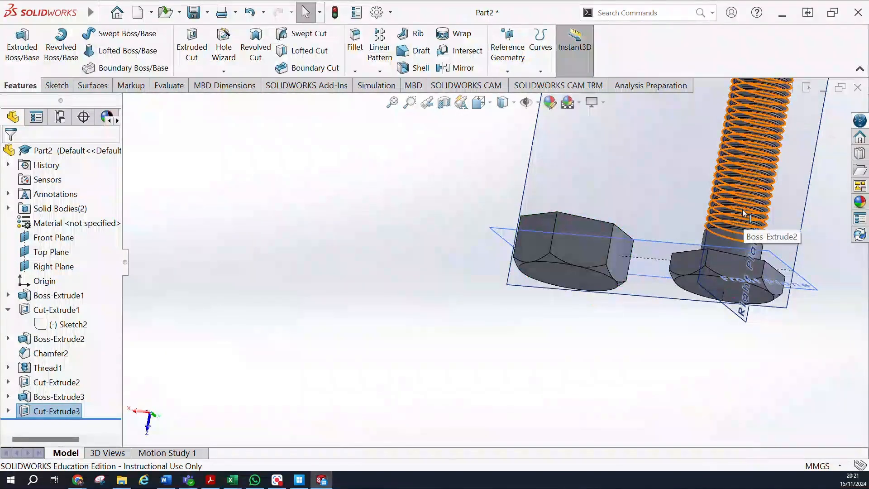
Mirror the drafted cut about the Front Plane to chamfer the opposite end of the second hexagonal body.
middle_click_drag(390, 184, 458, 227)
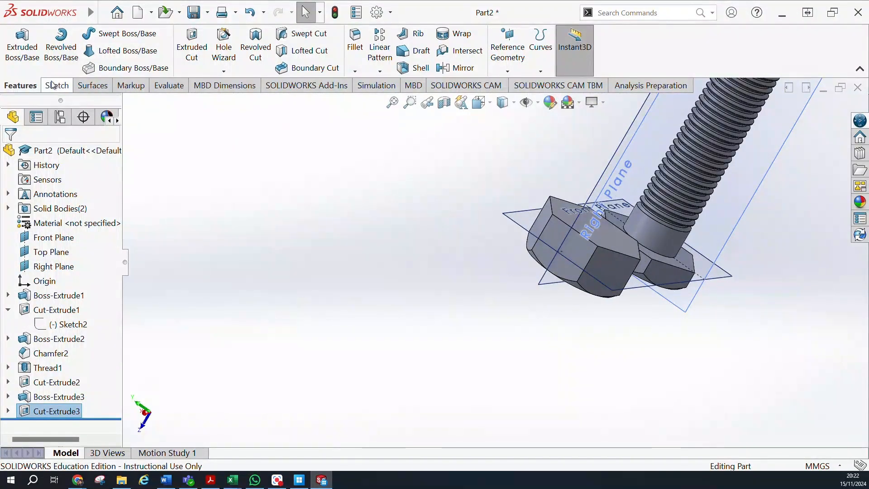
left_click(380, 47)
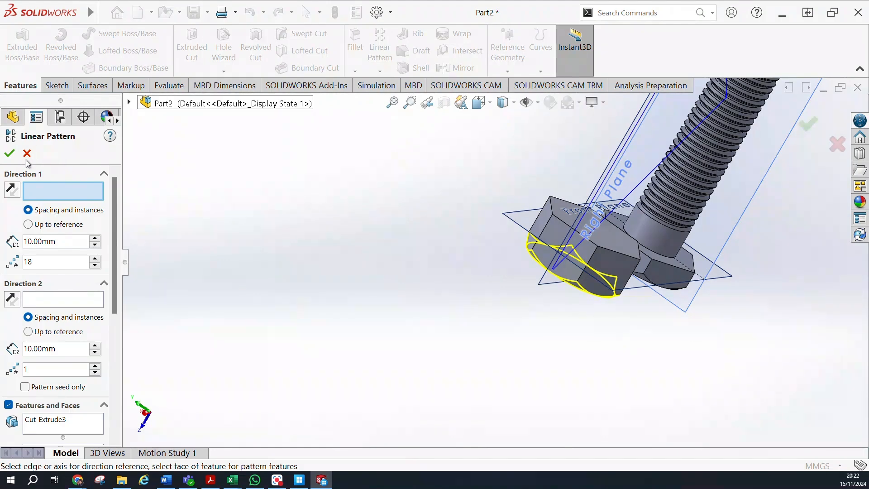
left_click(27, 153)
left_click(380, 71)
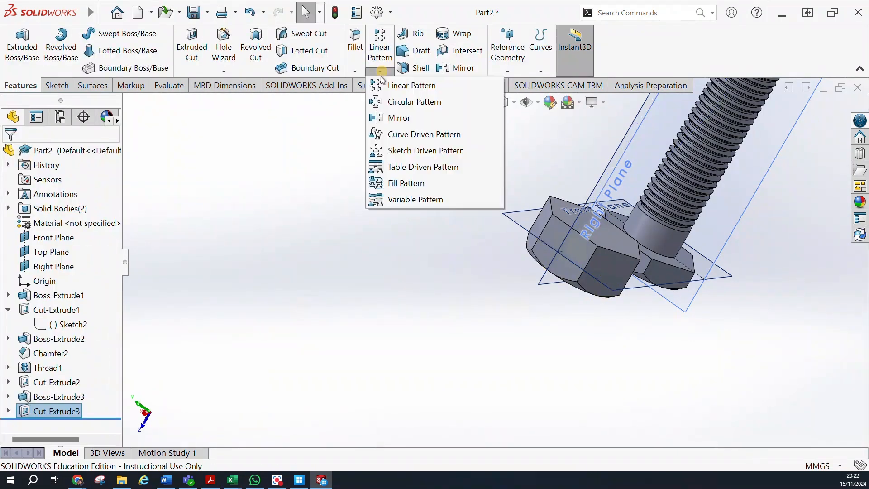
left_click(401, 122)
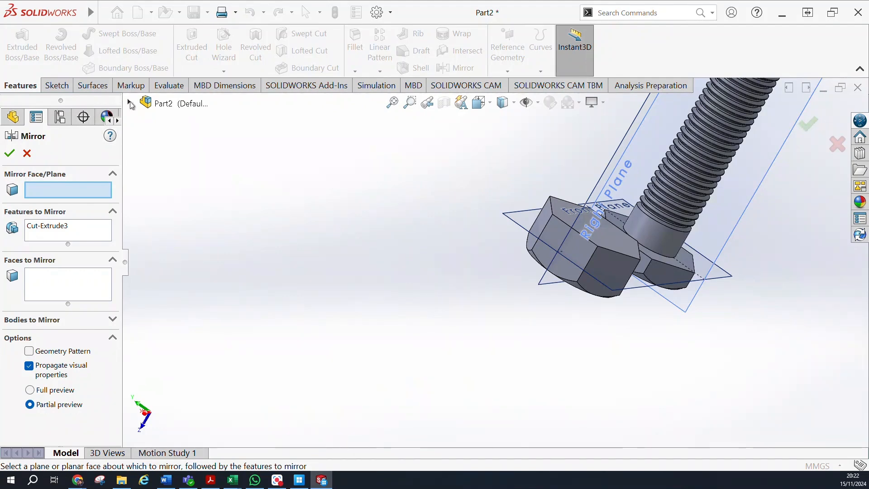
left_click(129, 103)
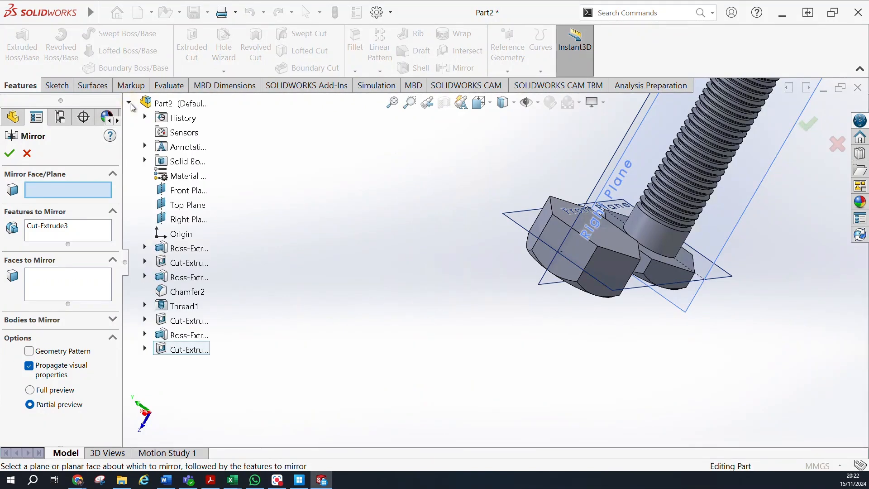
left_click(178, 351)
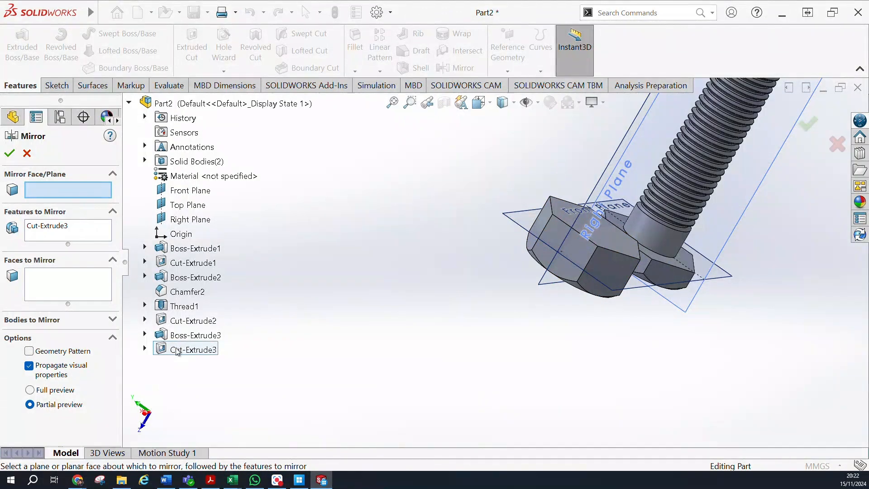
double_click(174, 351)
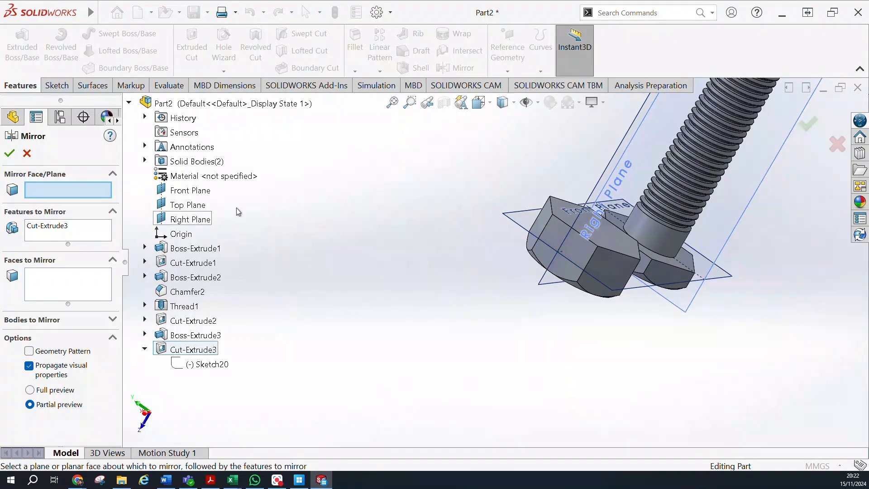
middle_click_drag(236, 204, 218, 199)
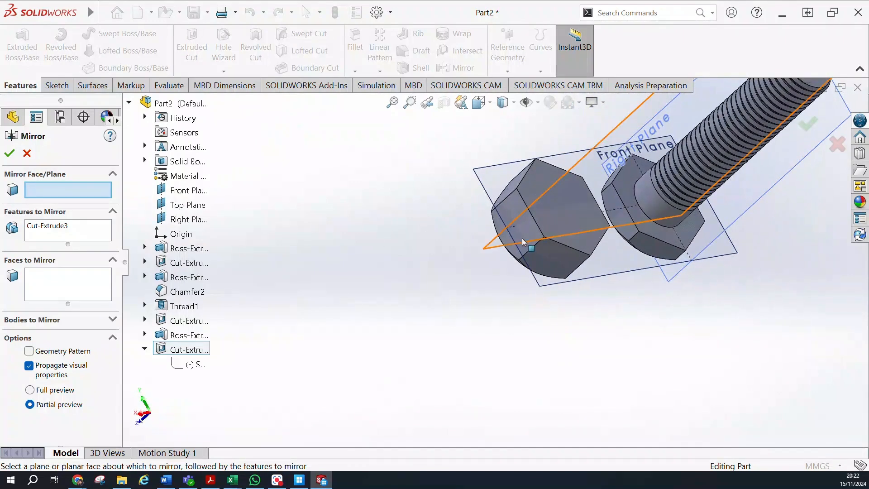
left_click(500, 217)
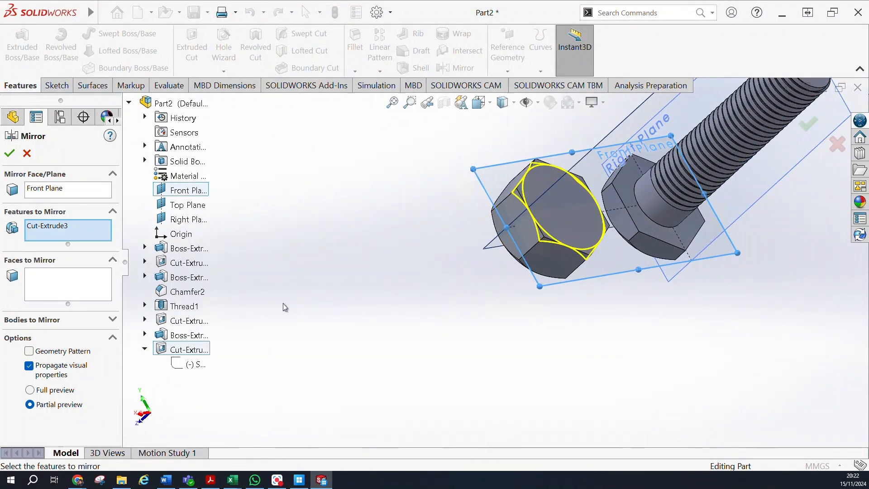
middle_click_drag(289, 256, 362, 254)
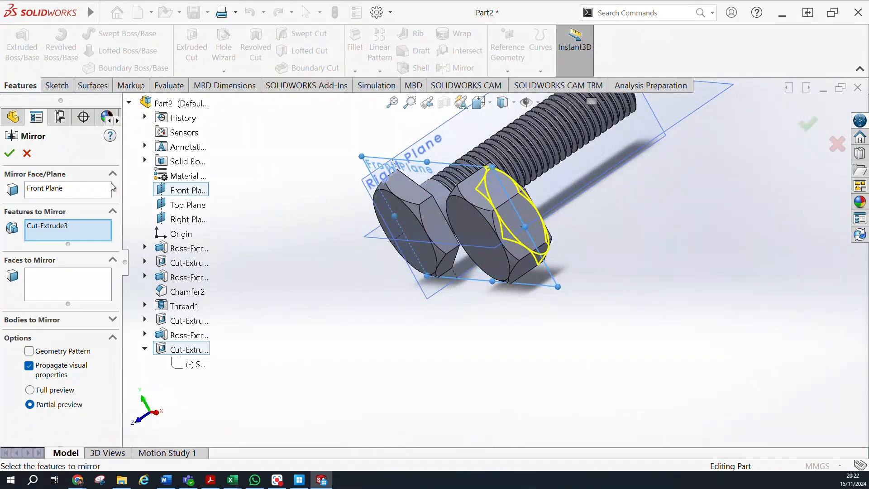
left_click(10, 153)
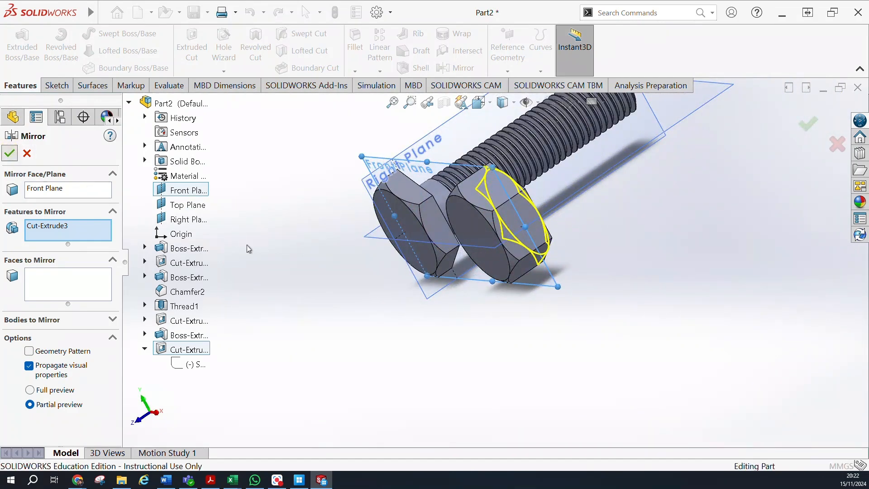
Start a sketch on the nut body's round end face and draw a vertical construction line across its full diameter.
middle_click_drag(398, 277, 583, 208)
left_click(610, 238)
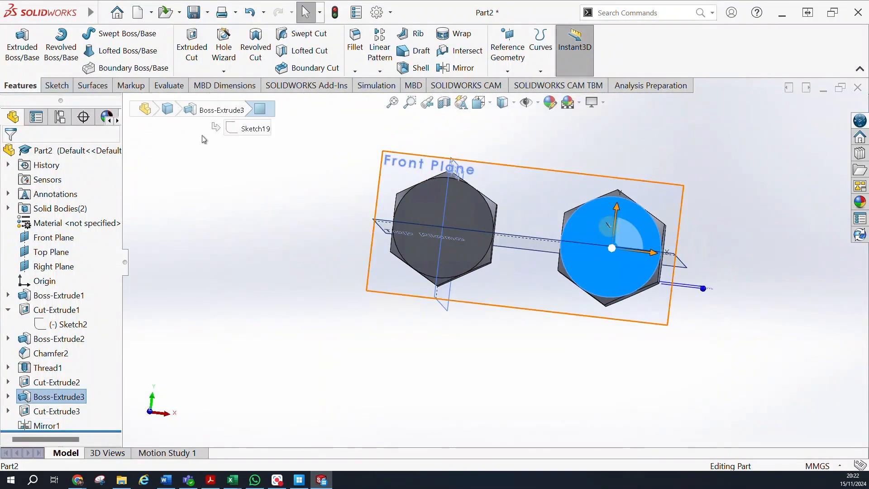
left_click(55, 86)
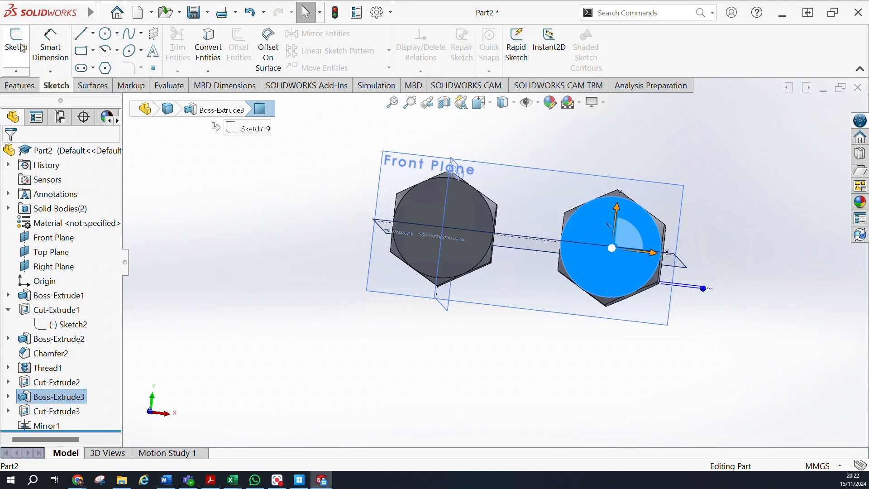
left_click(105, 33)
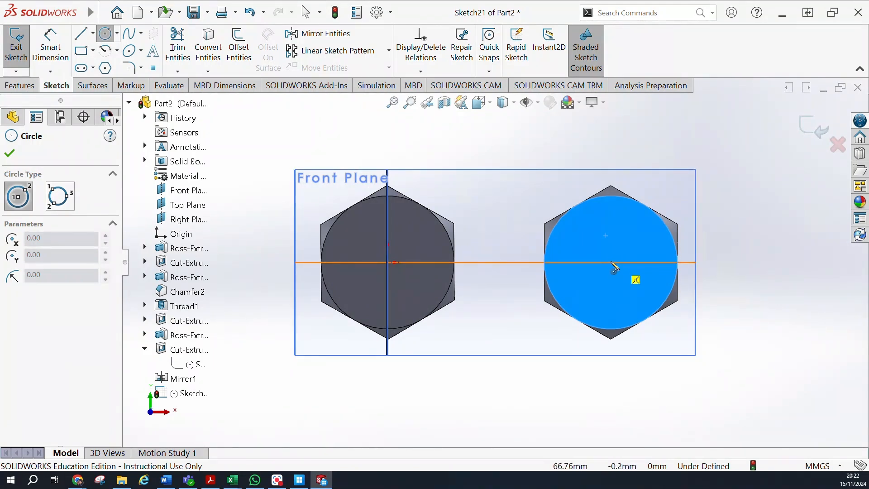
left_click(93, 34)
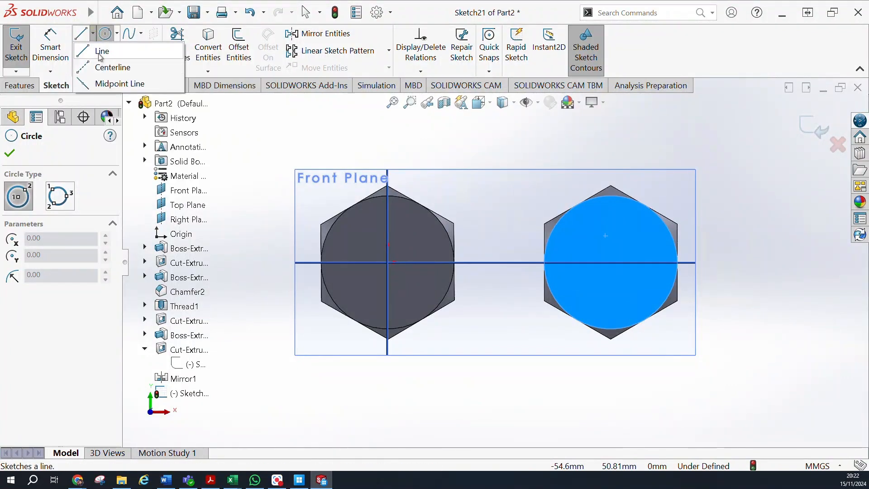
left_click(101, 51)
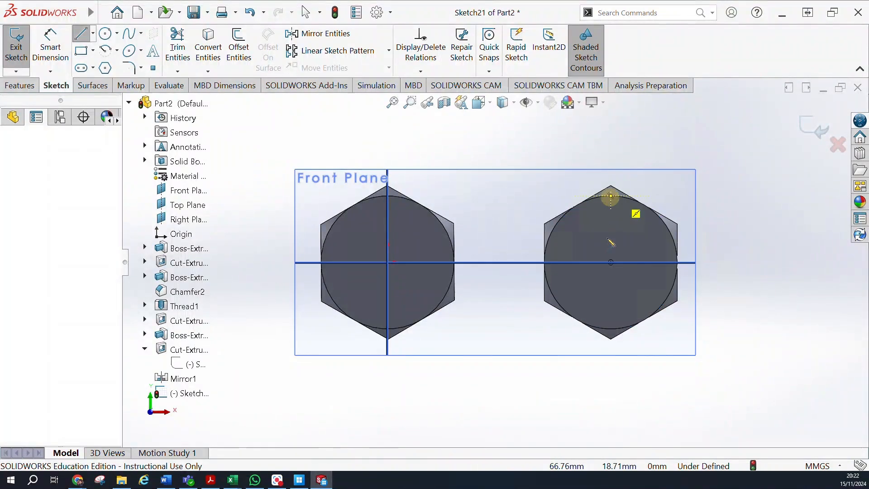
left_click(611, 196)
left_click(611, 339)
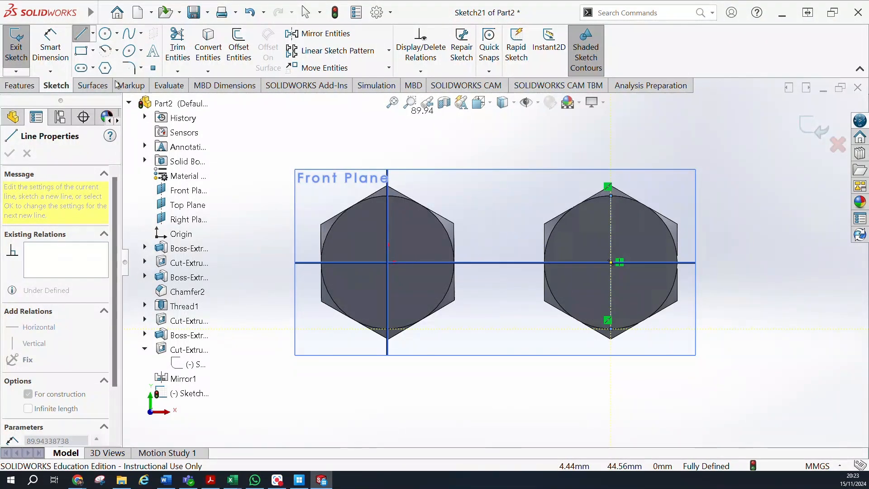
Sketch a circle of about 15.11 mm radius centred on the construction line's midpoint on the nut face.
left_click(105, 33)
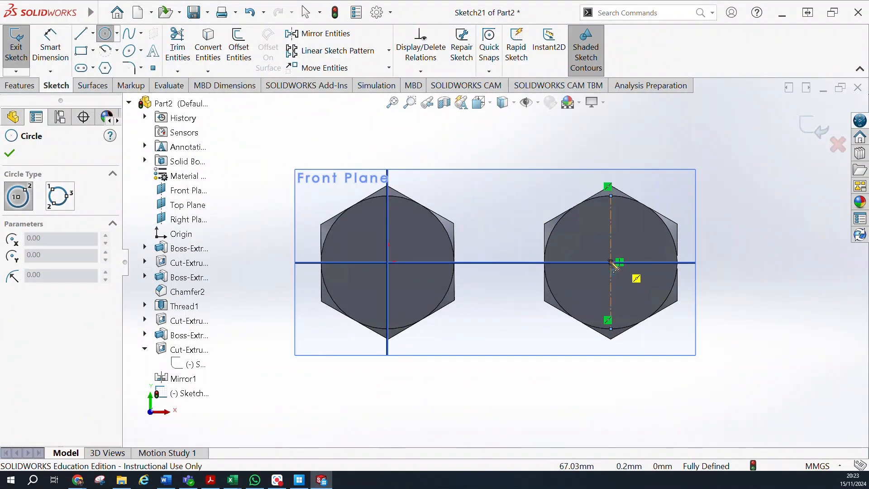
left_click(611, 262)
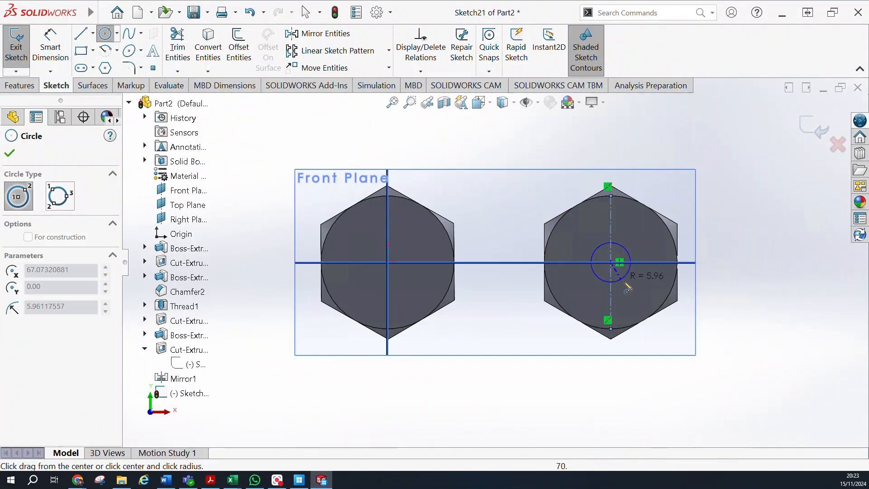
left_click(645, 303)
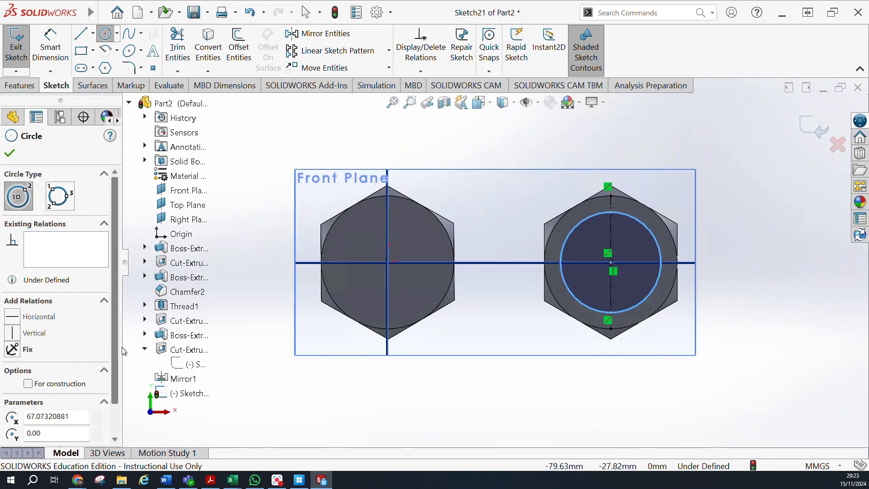
Set the radius of the nut's bore circle to 10.38 mm and accept it.
scroll(118, 339, "down", 2)
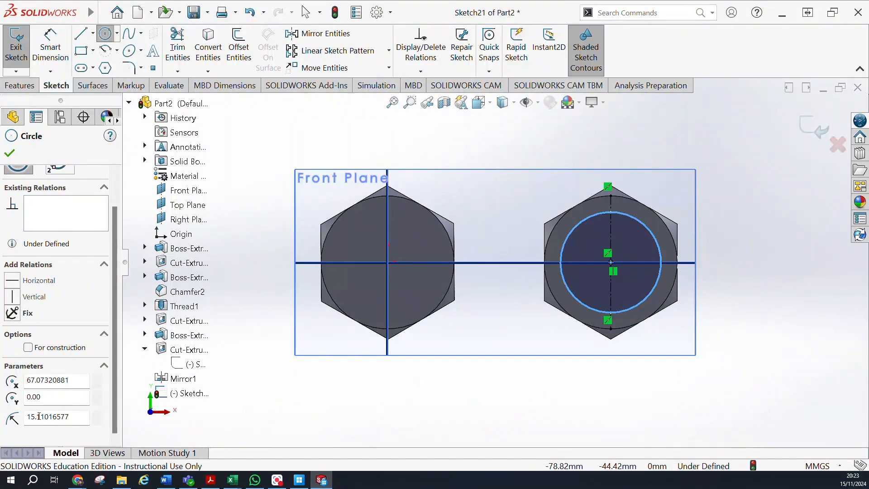
left_click_drag(35, 416, 25, 423)
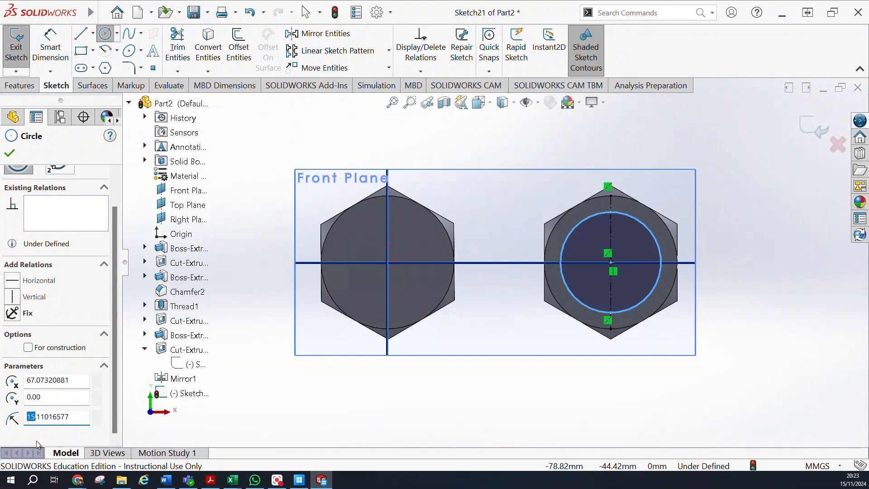
key("alt+Tab")
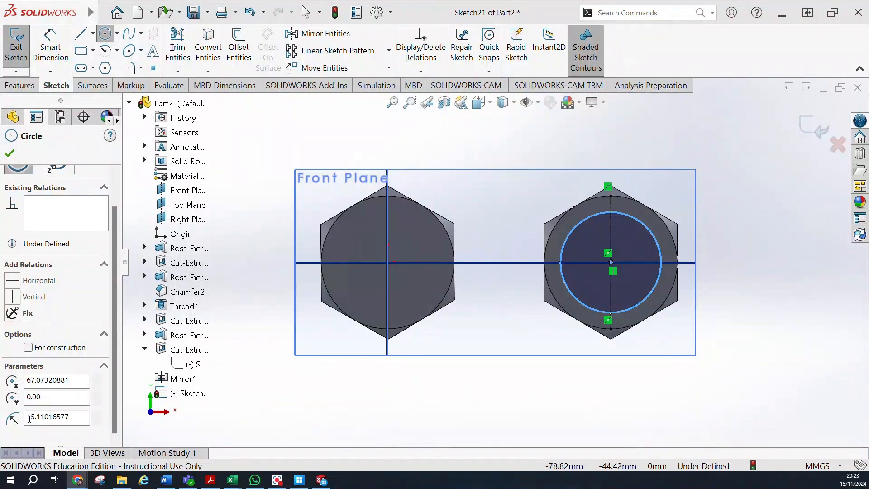
left_click_drag(28, 418, 60, 418)
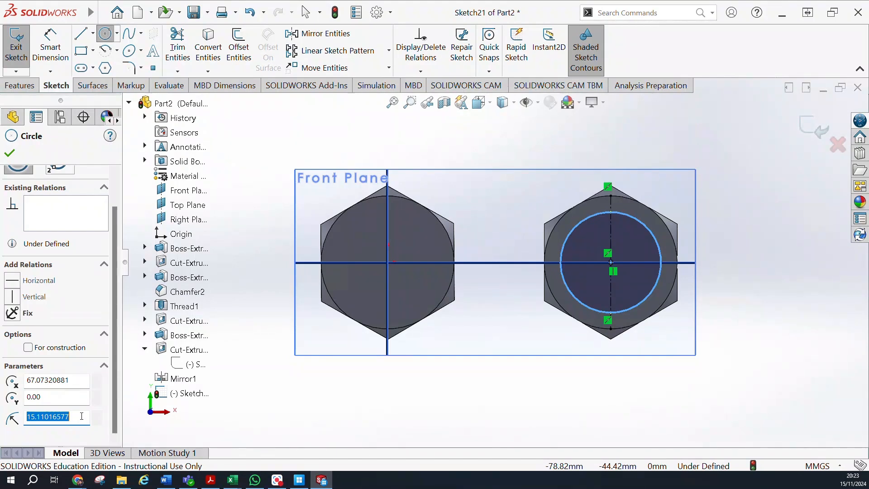
type("10.38")
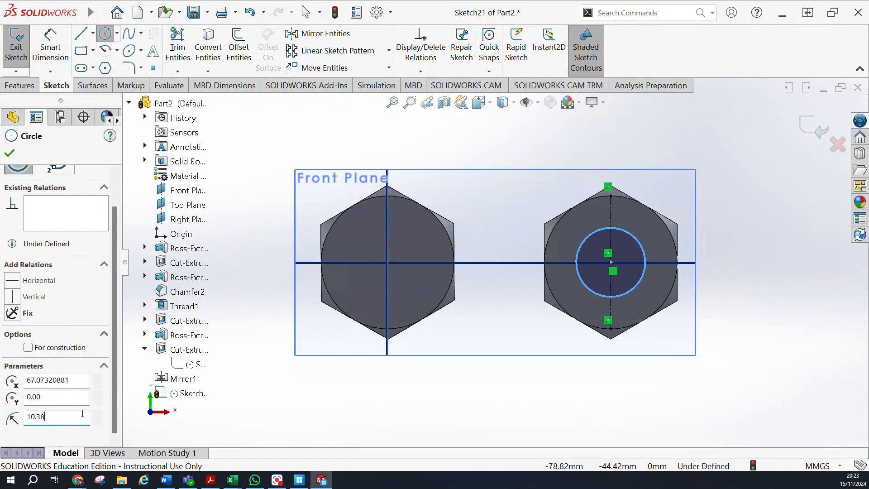
middle_click_drag(639, 254, 588, 282)
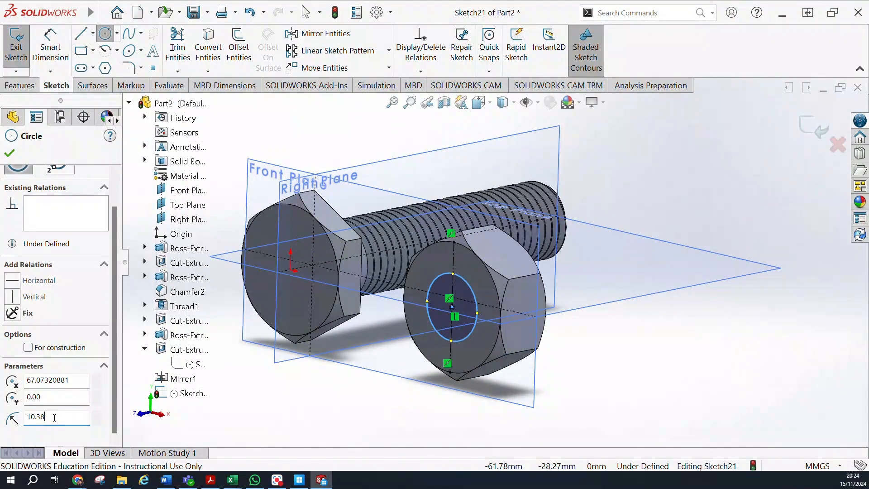
left_click(9, 154)
Extrude-cut the circle through the nut body with a Blind depth of 20 mm, leaving automatic body selection on.
mouse_move(586, 242)
middle_mouse_down()
mouse_move(517, 270)
mouse_move(644, 247)
middle_mouse_up()
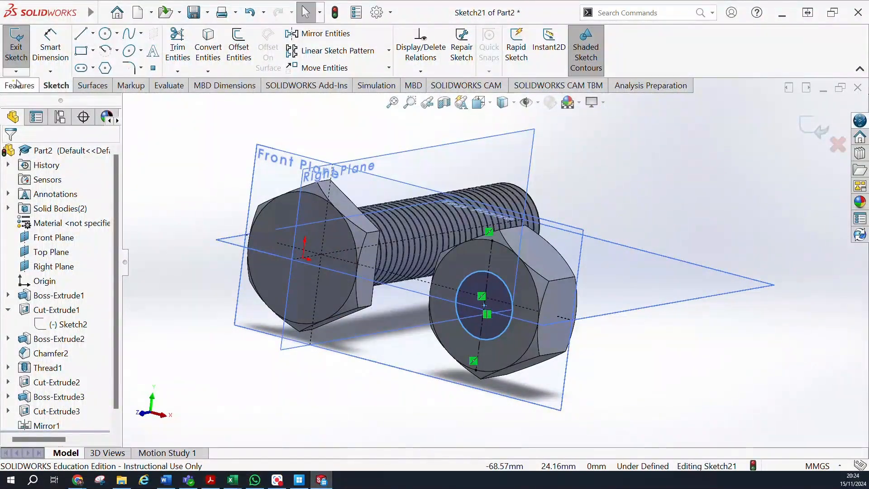
left_click(18, 85)
left_click(192, 49)
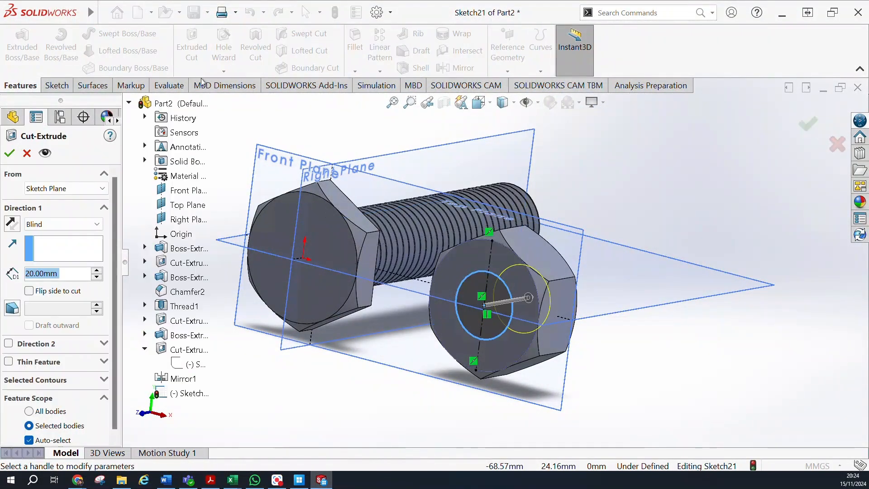
left_click(9, 153)
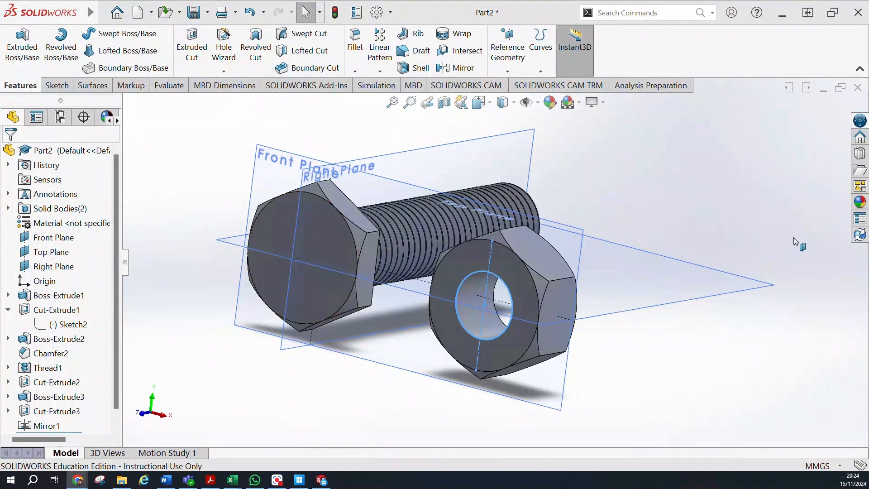
Chamfer the circular bore edges at both ends of the nut with a 1 mm distance and 45-degree angle.
middle_click_drag(804, 187, 679, 237)
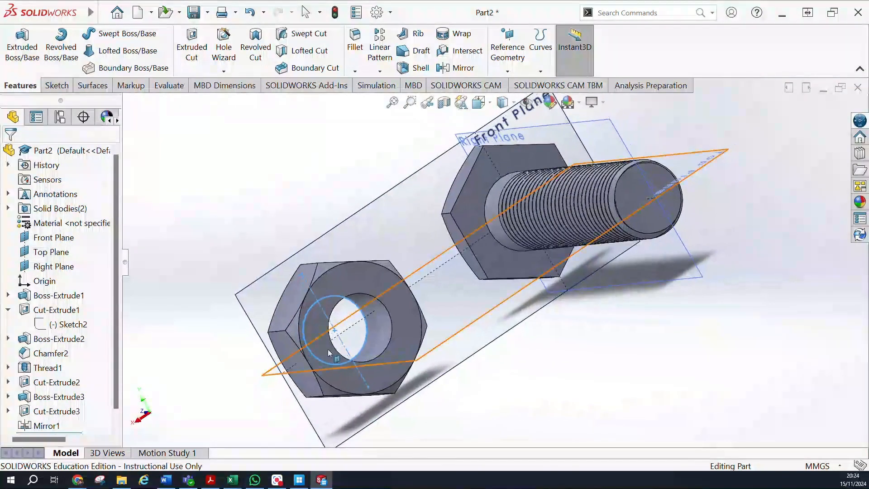
scroll(356, 296, "down", 1)
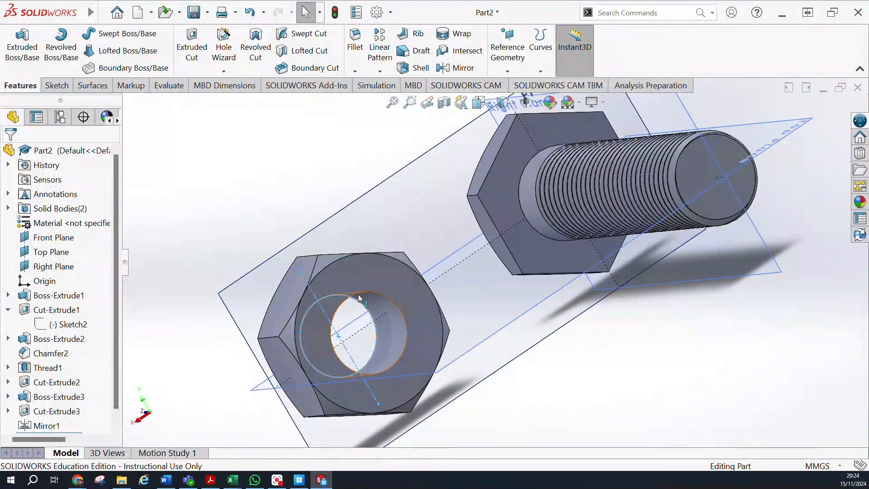
left_click(358, 293)
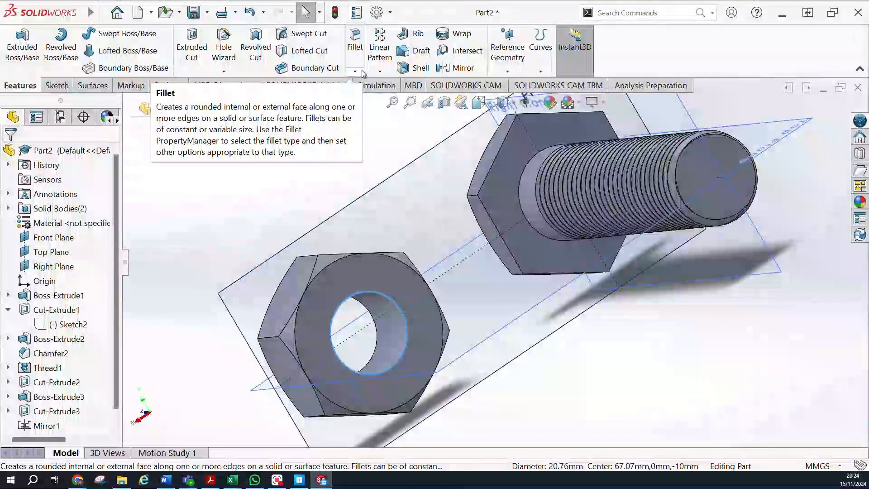
left_click(379, 71)
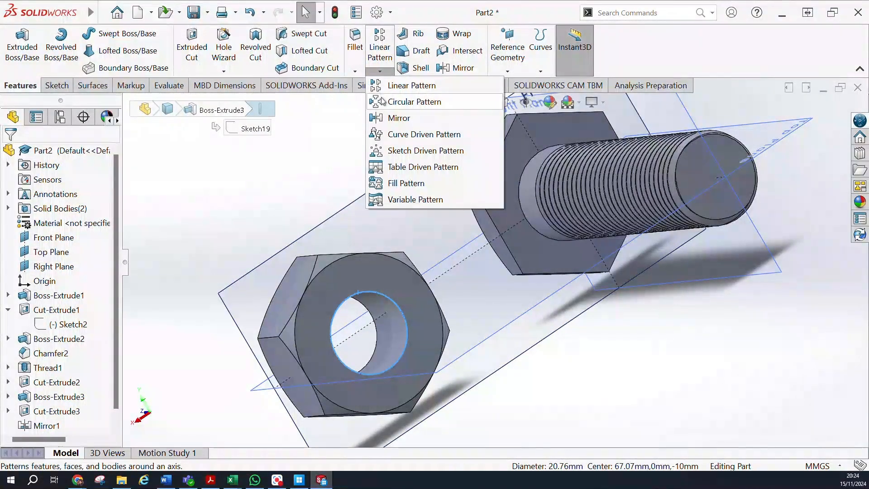
left_click(355, 71)
left_click(355, 71)
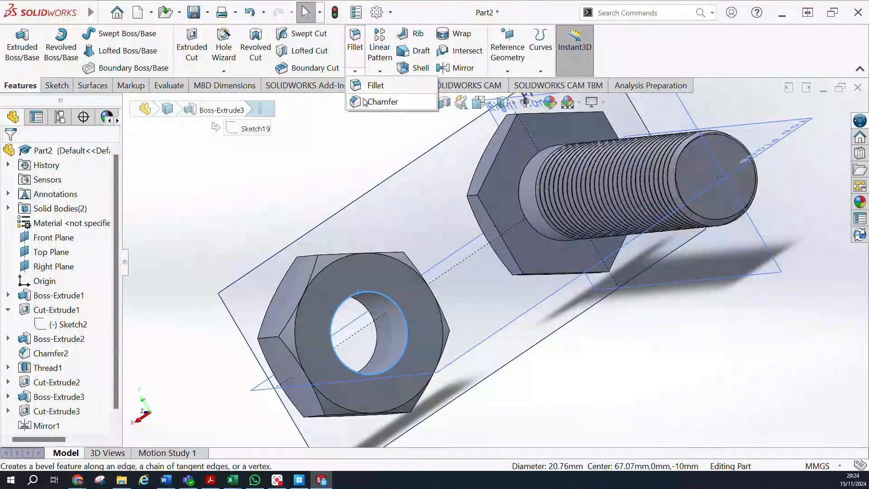
left_click(376, 102)
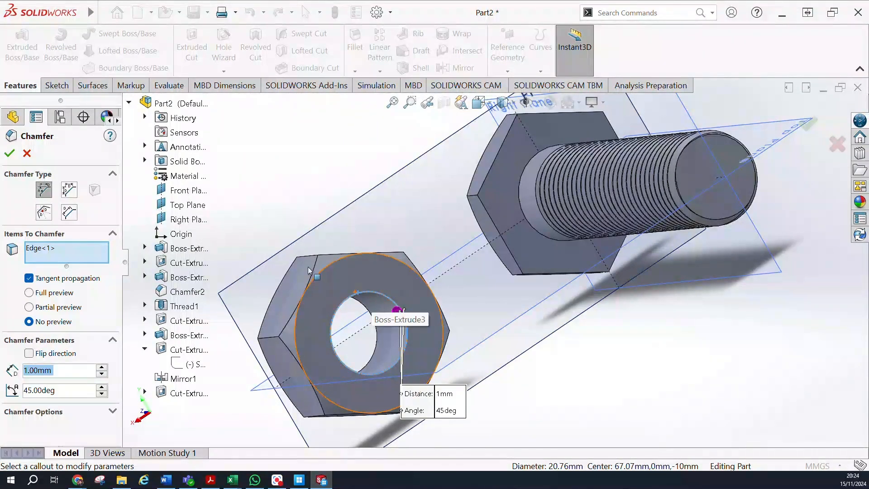
mouse_move(373, 296)
middle_mouse_down()
mouse_move(381, 248)
mouse_move(362, 305)
middle_mouse_up()
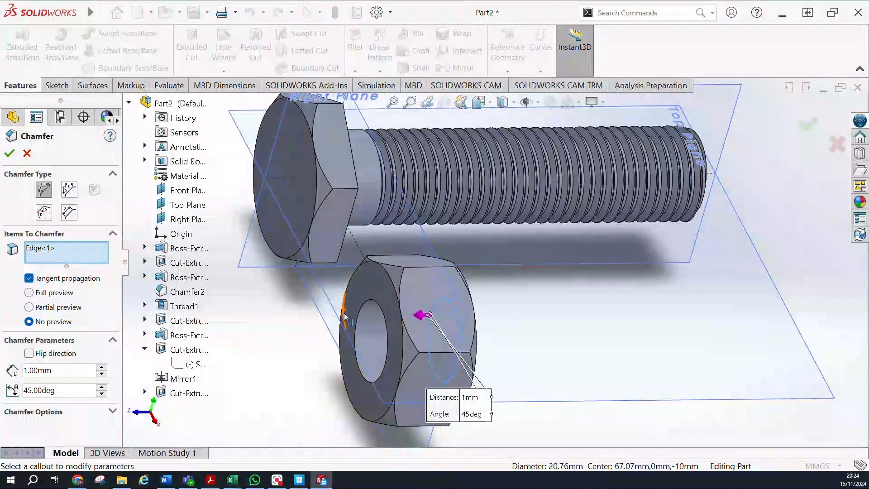
left_click(362, 305)
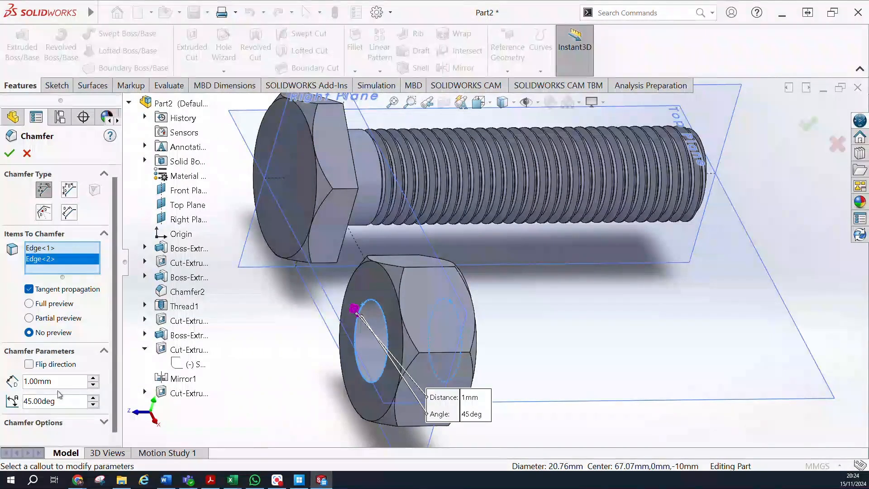
left_click(9, 153)
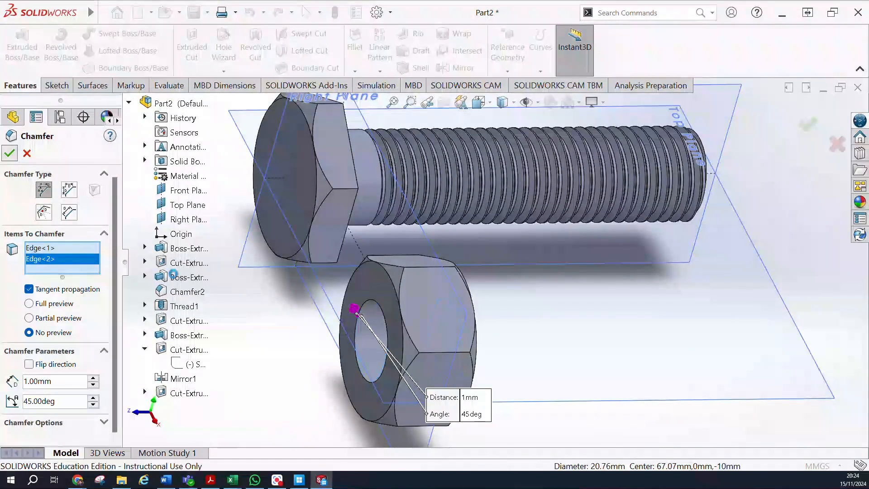
Start a Thread feature on the nut and pick the circular edge at one end of its bore as the thread location.
middle_click_drag(531, 300, 353, 311)
scroll(476, 317, "up", 3)
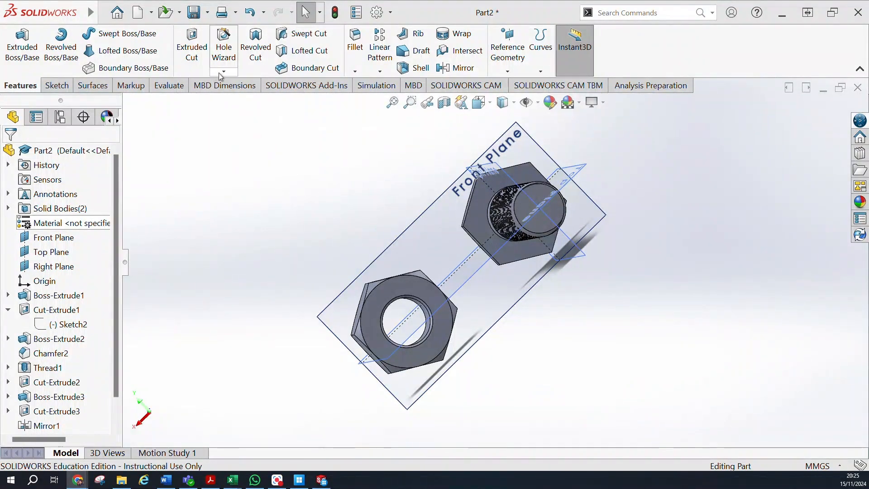
left_click(224, 71)
left_click(232, 121)
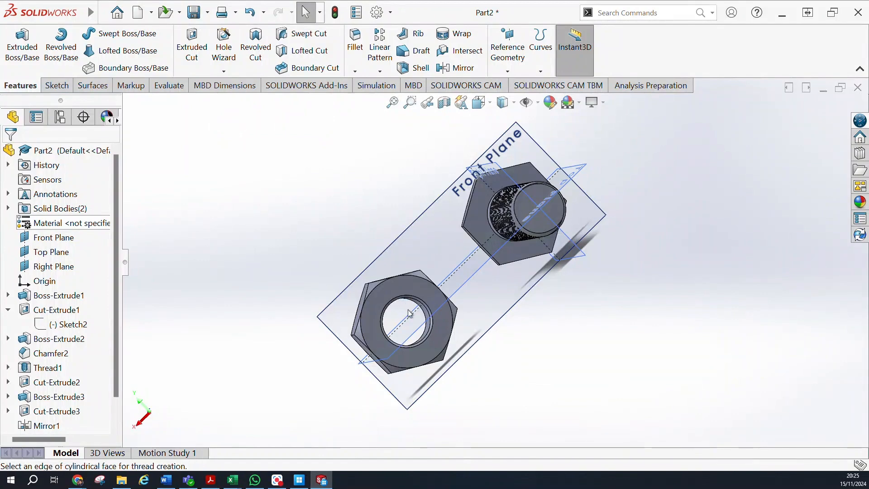
left_click(491, 250)
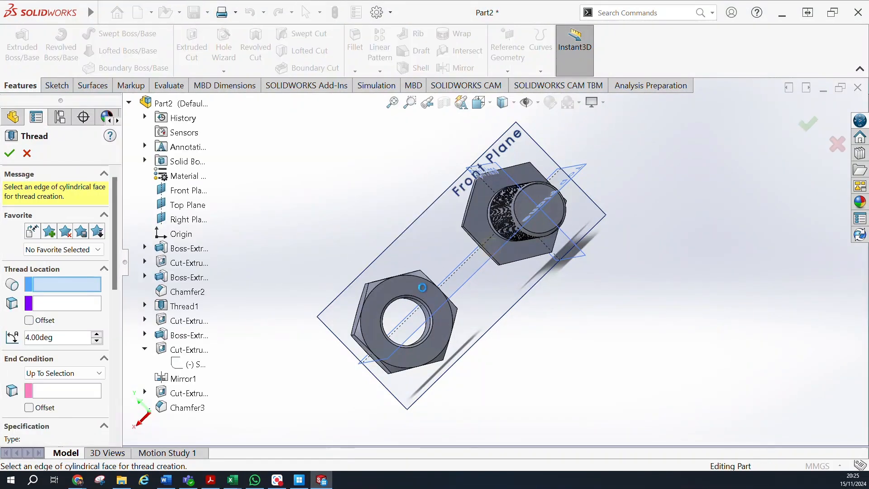
scroll(421, 313, "down", 8)
scroll(389, 316, "up", 8)
middle_click_drag(367, 244, 480, 252)
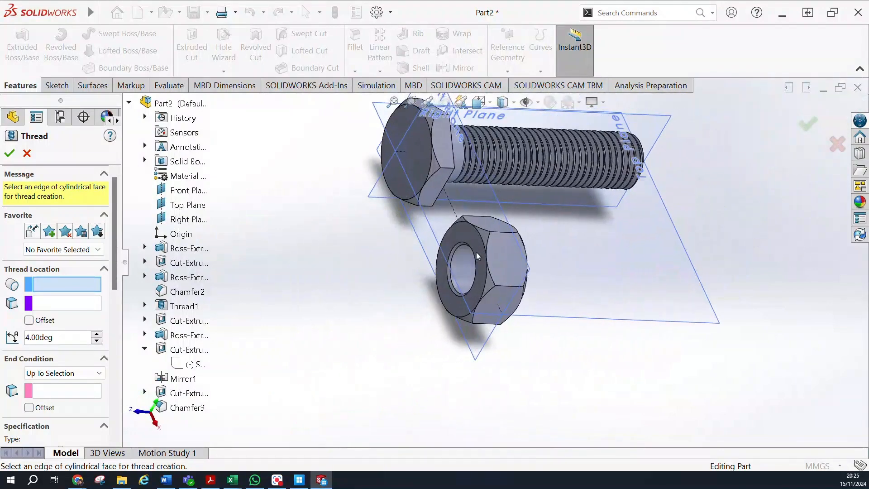
scroll(453, 262, "down", 6)
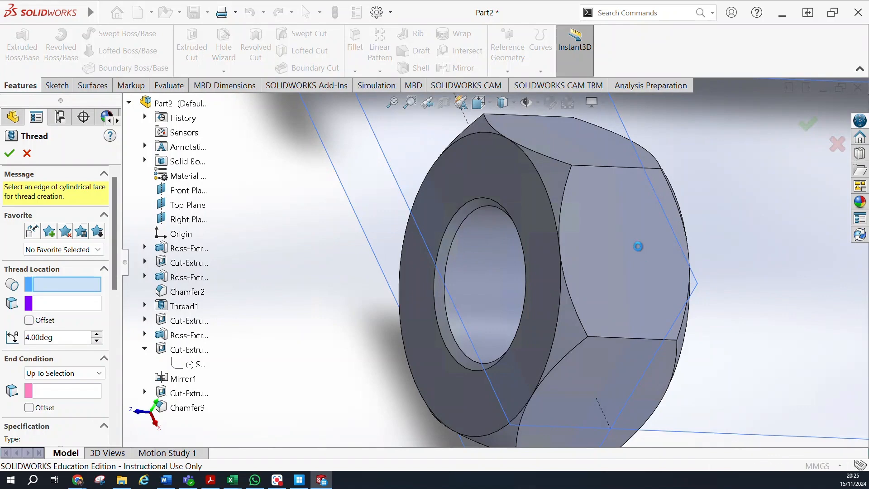
middle_click_drag(690, 288, 639, 305)
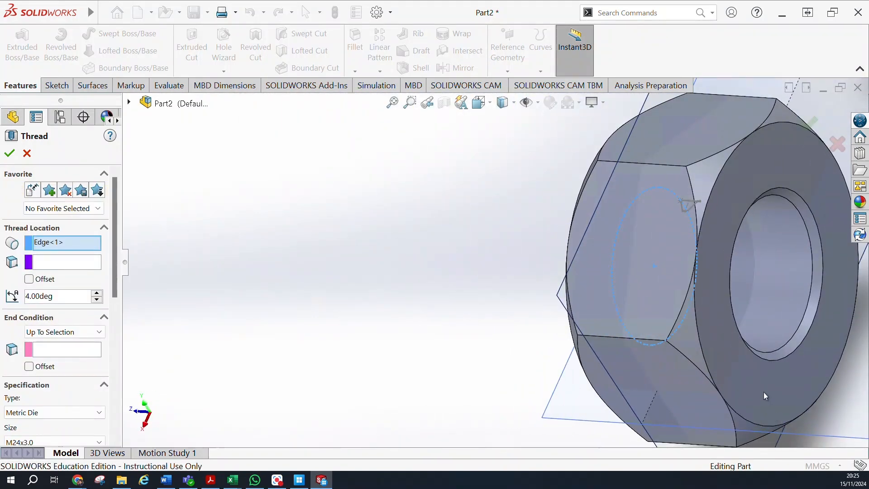
Assign the nut's round end face opposite the selected bore edge as the thread's start location.
left_click(55, 264)
left_click(735, 377)
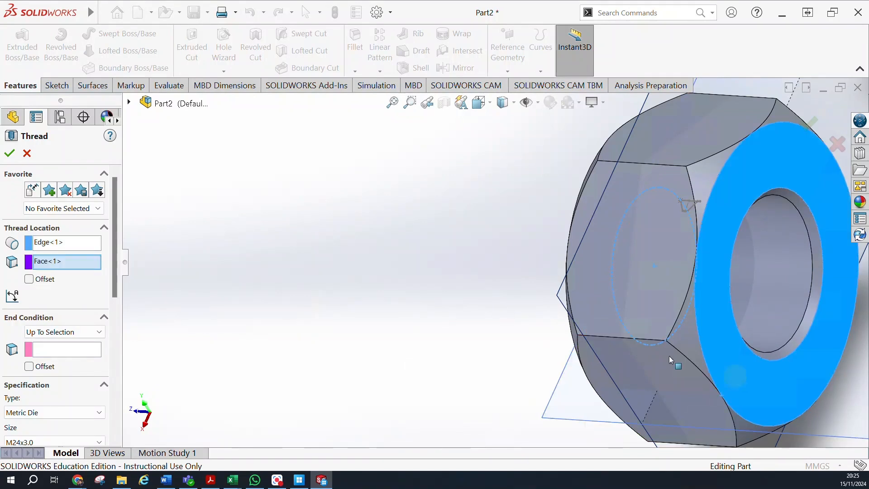
scroll(345, 310, "up", 4)
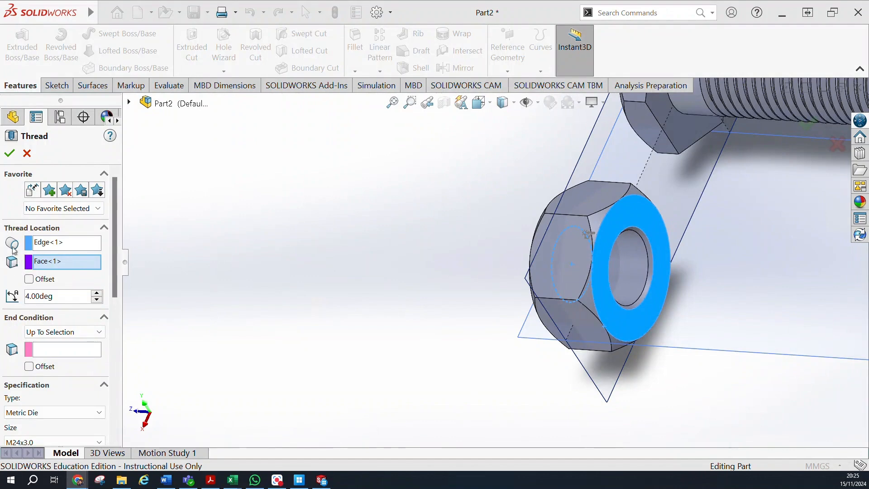
Enable the thread's start offset at 4 mm and set its start angle to 0 degrees.
left_click(29, 279)
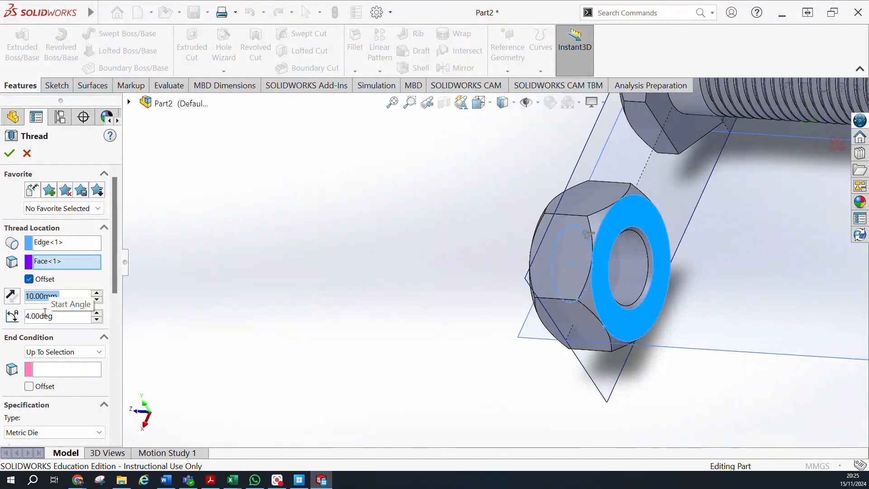
left_click(97, 314)
left_click(97, 313)
left_click(97, 319)
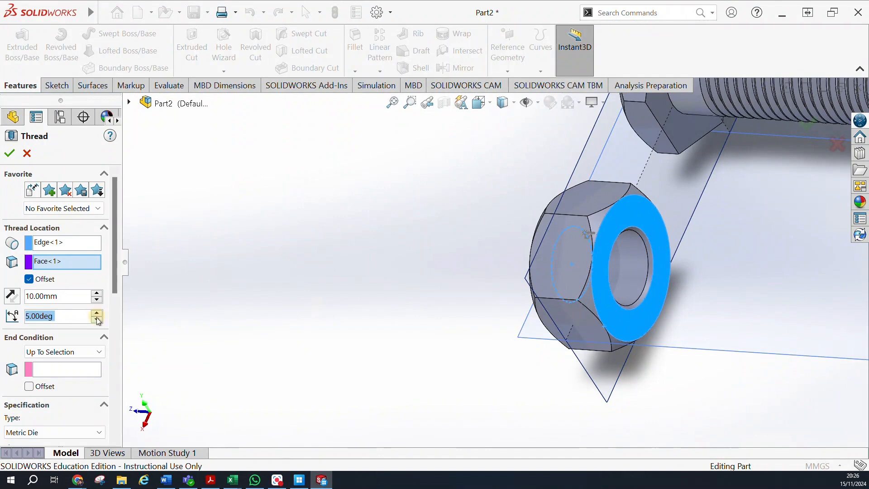
left_click(97, 319)
left_click(97, 319)
left_click(97, 319)
left_click(98, 319)
left_click(98, 320)
left_click(96, 293)
left_click(96, 300)
left_click(97, 300)
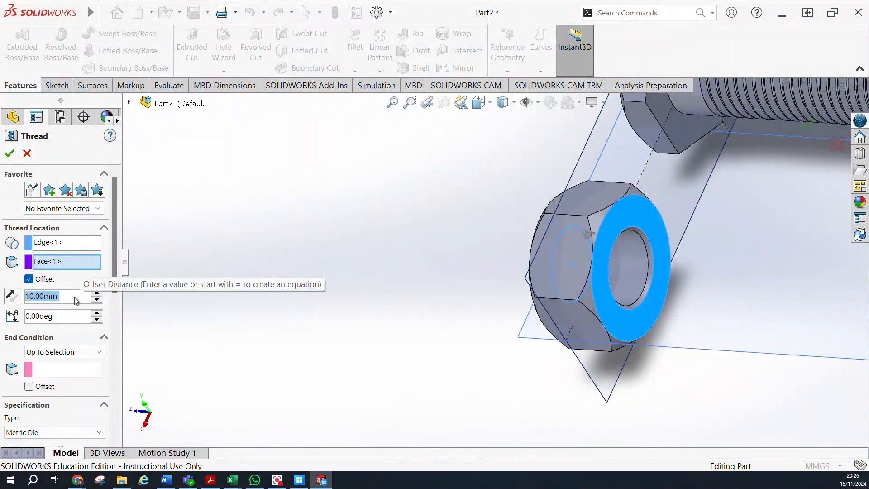
type("4")
key("Return")
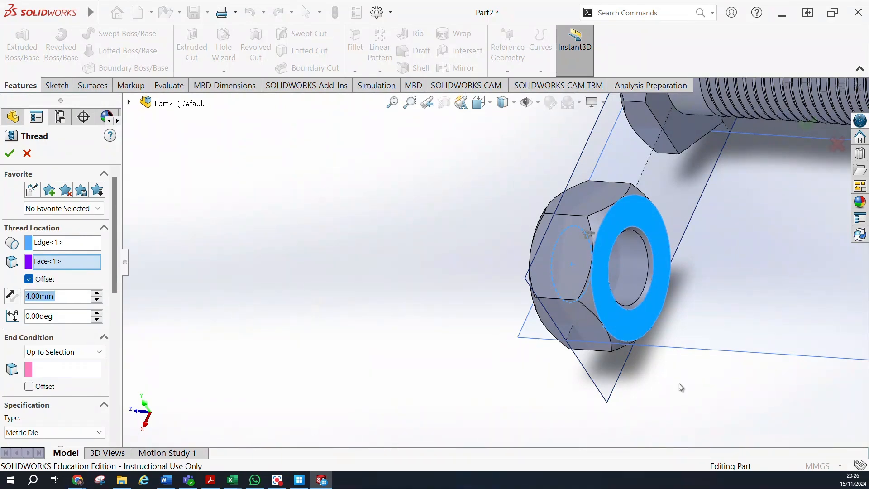
Set the nut thread's specification type to Metric Die.
middle_click_drag(454, 244, 476, 271)
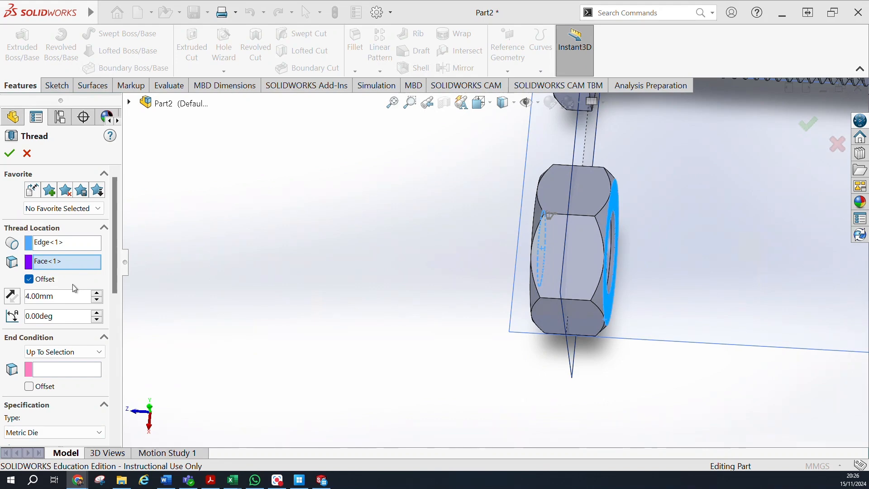
left_click(76, 316)
scroll(102, 363, "down", 4)
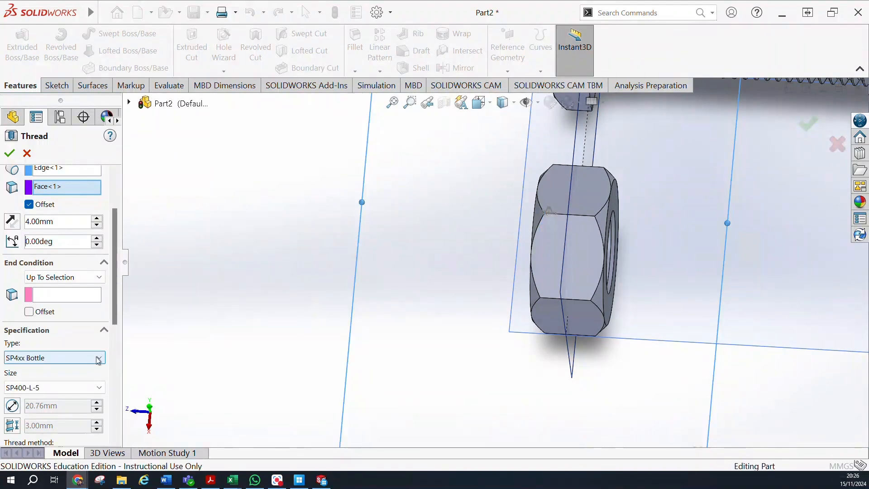
left_click(97, 358)
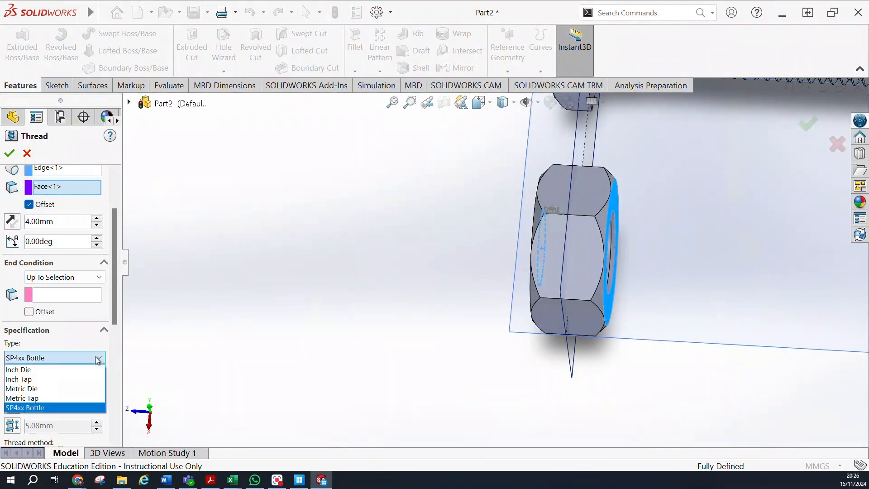
left_click(45, 389)
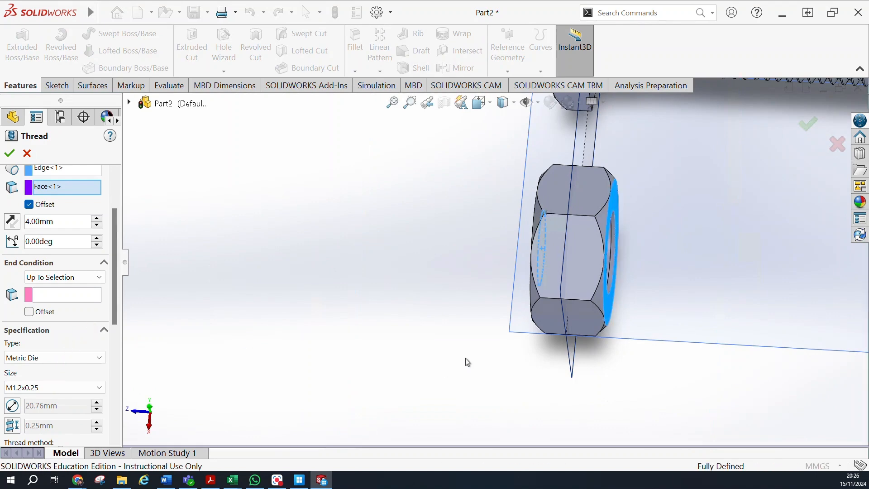
Clear the thread's start location face and use the nut's opposite round end face as the Up To Selection end condition.
scroll(466, 358, "up", 5)
scroll(482, 260, "down", 3)
scroll(643, 275, "down", 4)
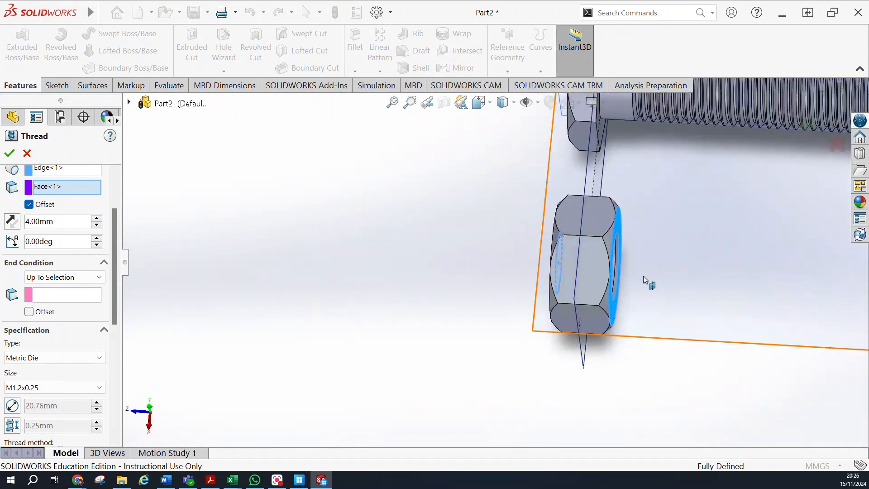
scroll(407, 253, "down", 2)
middle_click_drag(433, 250, 390, 264)
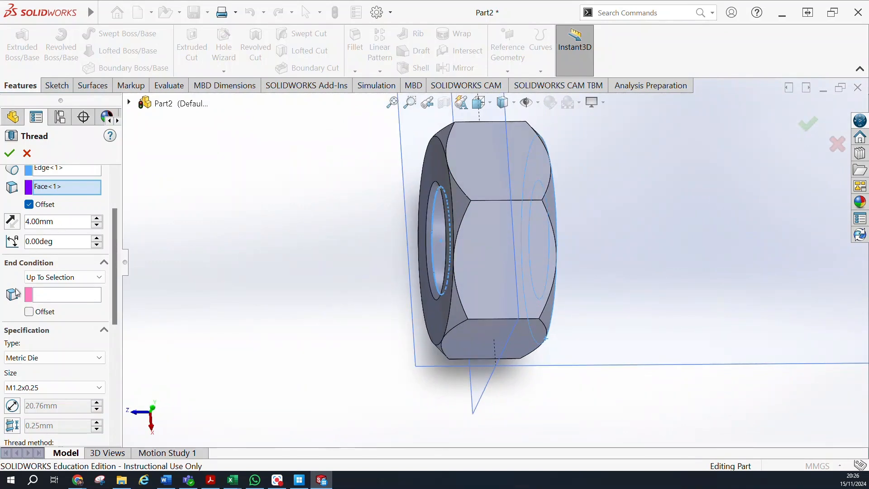
right_click(73, 187)
left_click(81, 221)
left_click(64, 294)
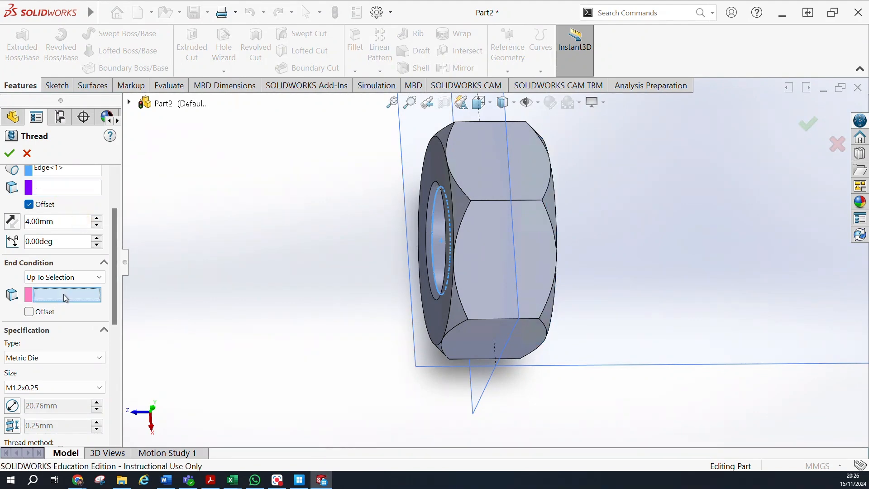
middle_click_drag(602, 312, 540, 332)
left_click(542, 323)
middle_click_drag(260, 256, 313, 266)
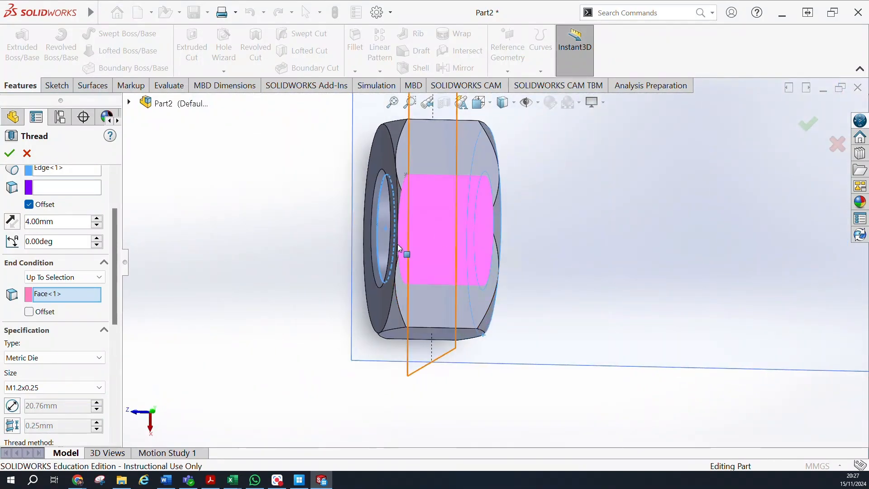
Set the nut thread's size to M24x3.0 and check its preview in the bore.
left_click(91, 388)
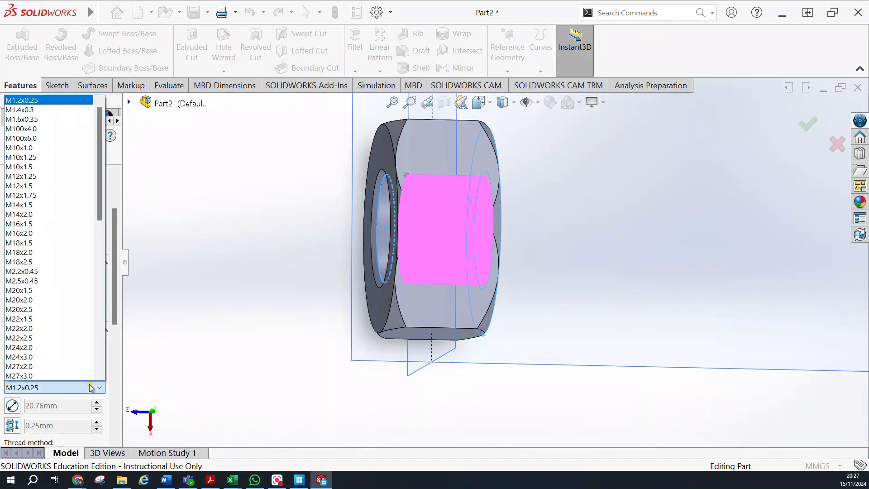
left_click(34, 187)
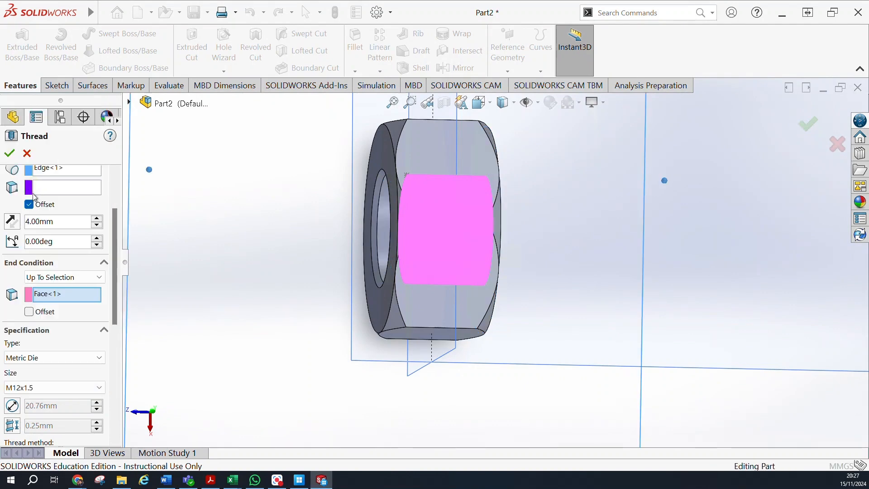
middle_click_drag(279, 260, 216, 282)
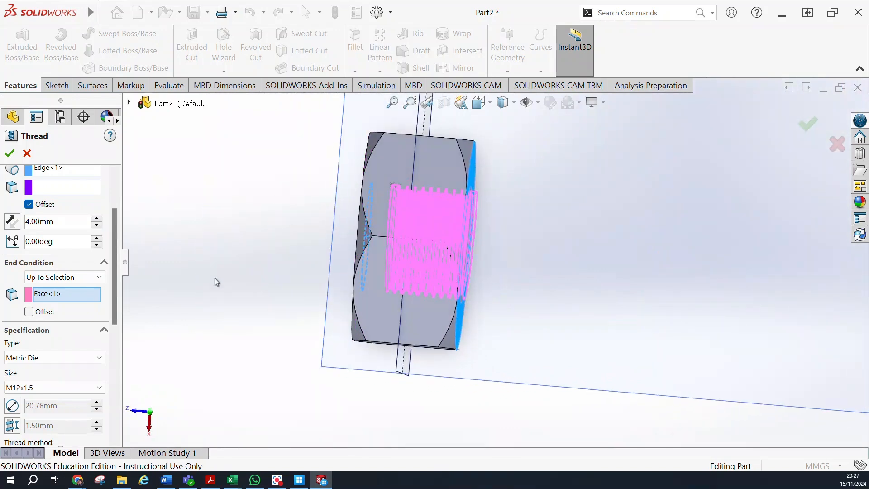
left_click(96, 387)
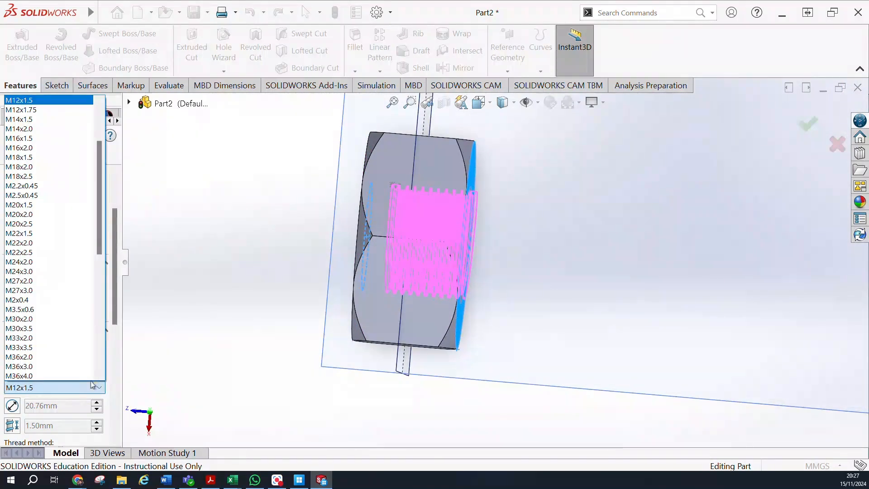
left_click(41, 271)
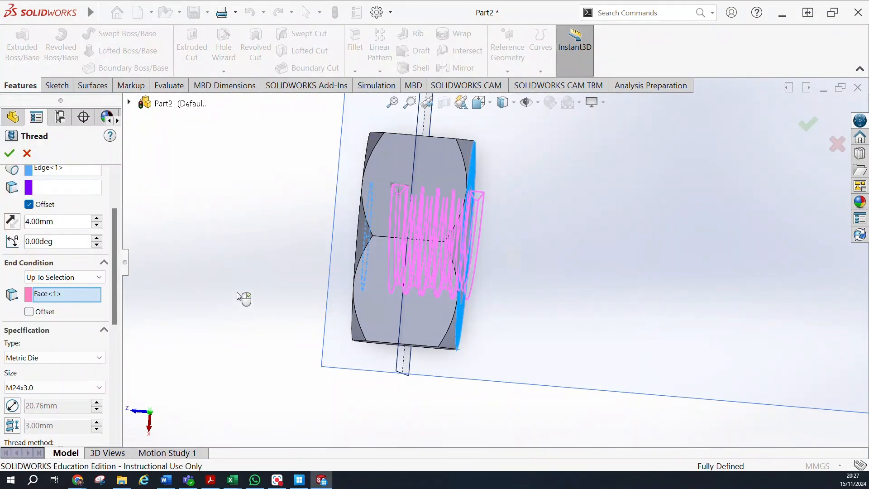
middle_click_drag(240, 295, 205, 291)
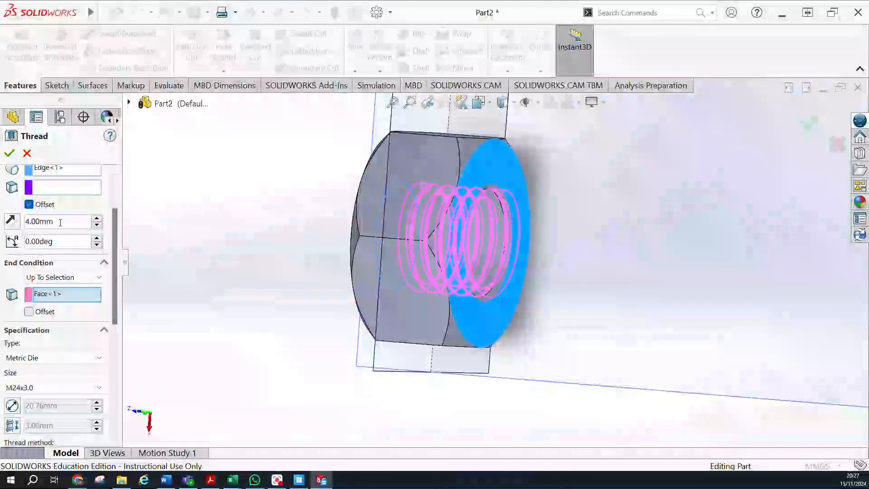
Try a 2 mm start offset on the nut's thread, review its remaining options, and discard the unfinished thread.
left_click(97, 219)
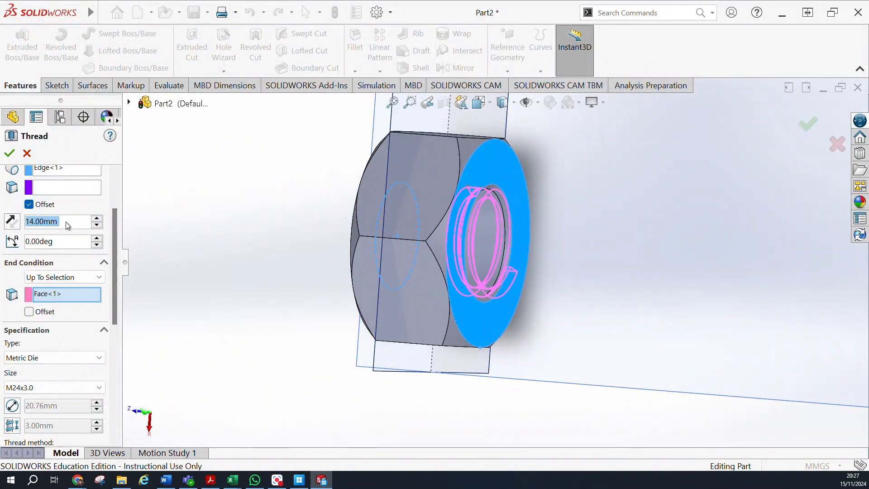
type("2")
key("Return")
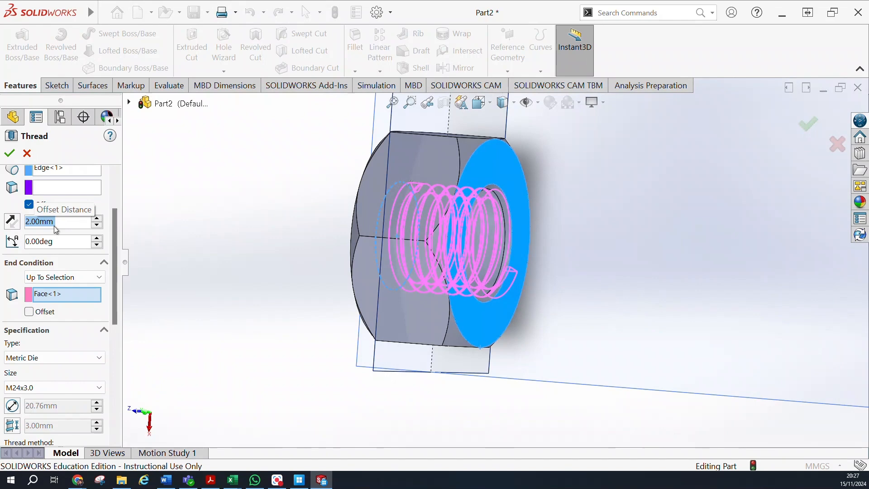
middle_click_drag(322, 195, 281, 204)
scroll(320, 232, "up", 5)
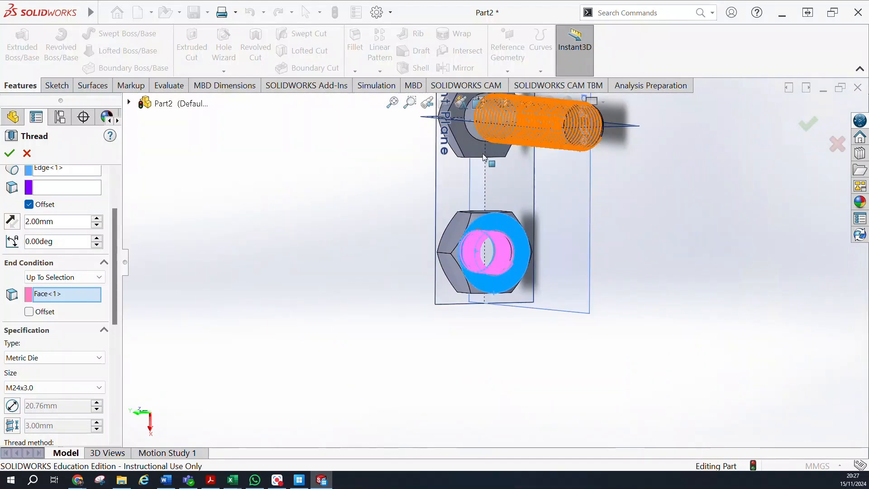
scroll(70, 328, "down", 3)
scroll(68, 326, "down", 3)
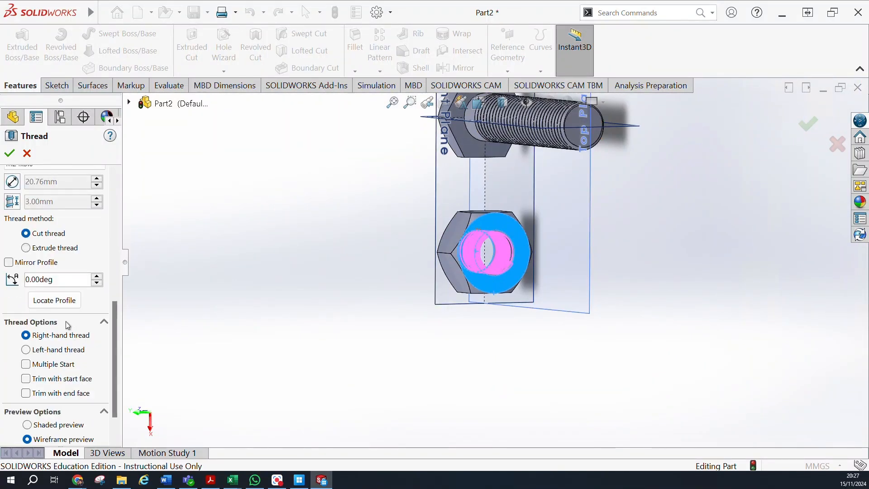
scroll(67, 326, "down", 2)
scroll(67, 325, "up", 3)
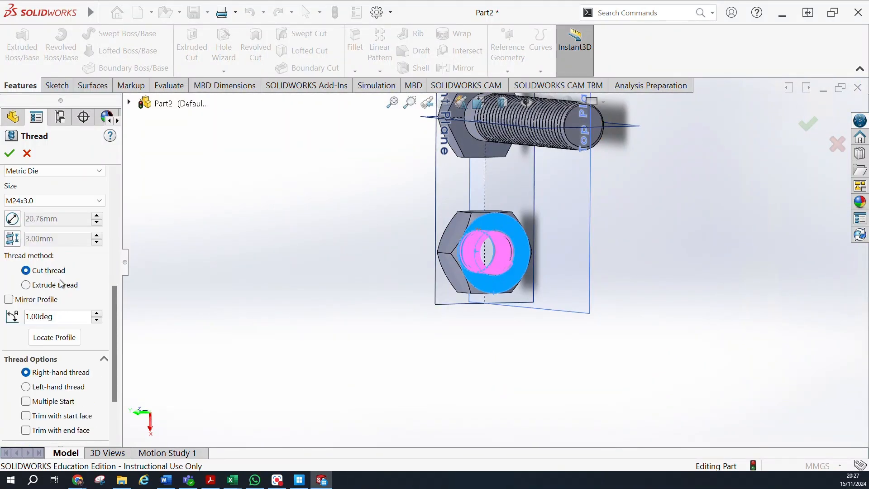
left_click(28, 154)
scroll(68, 403, "down", 1)
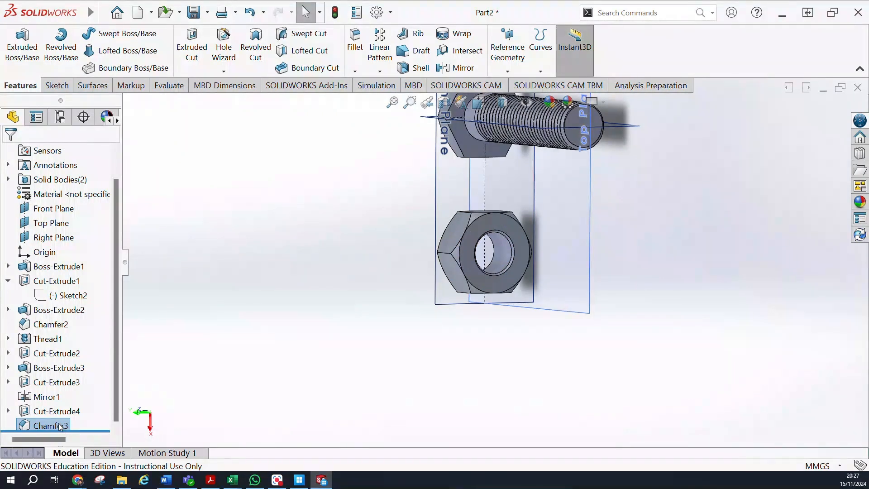
left_click(56, 417)
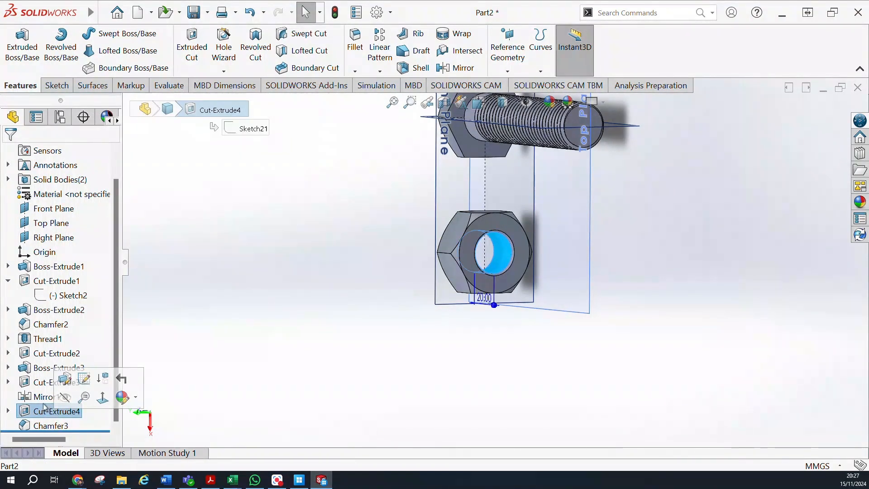
left_click(8, 411)
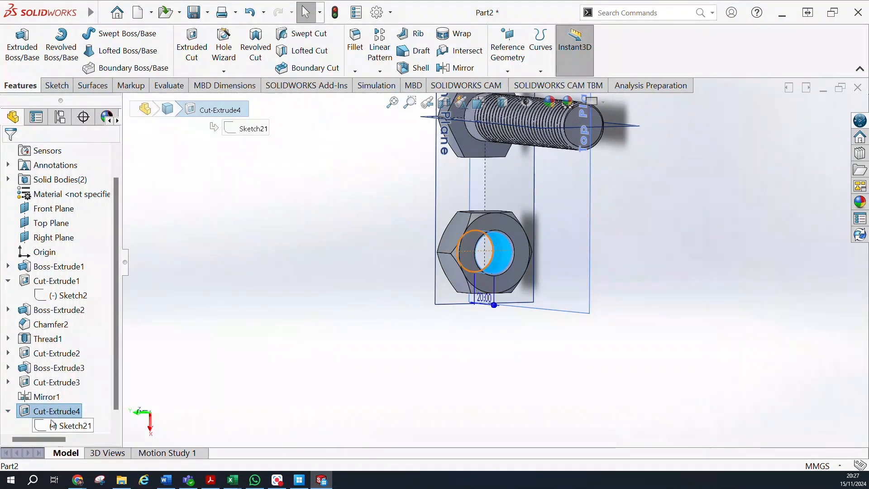
left_click(8, 382)
left_click(72, 397)
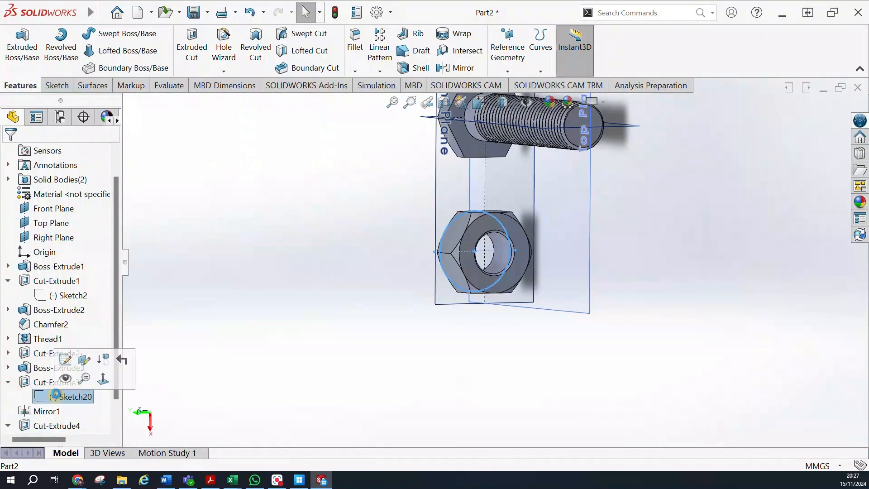
left_click(68, 361)
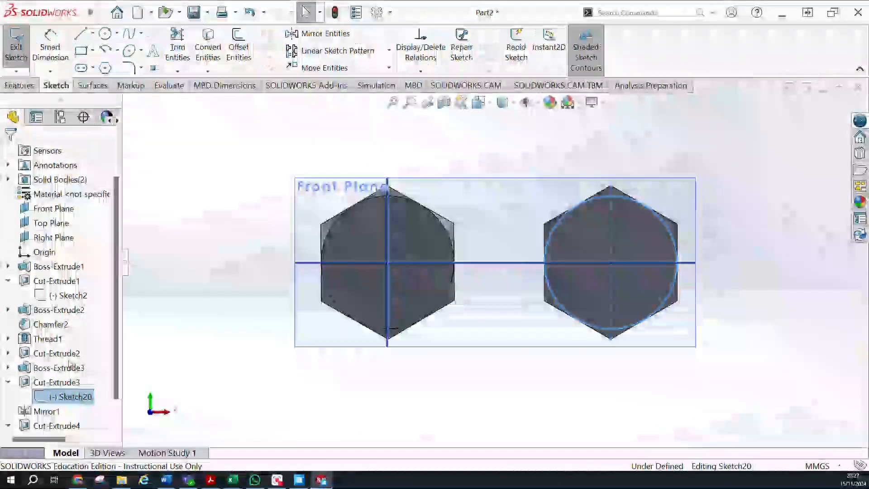
left_click(16, 45)
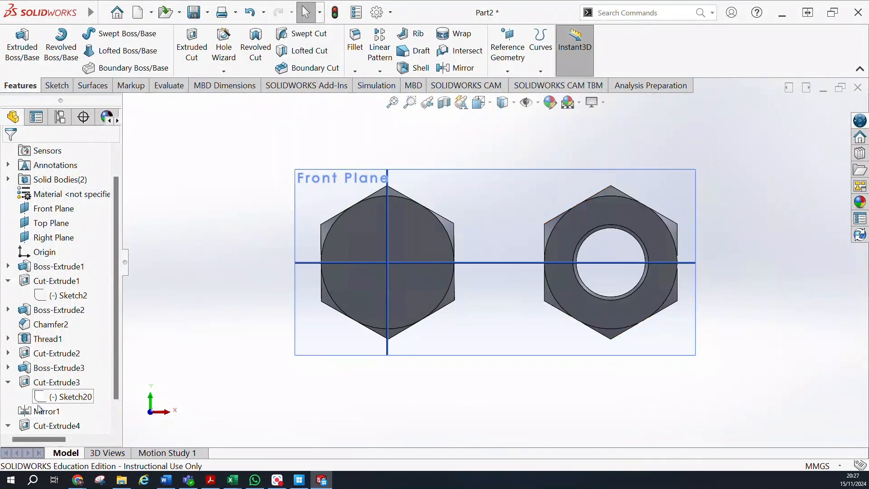
Edit the sketch of the nut's bore cut, set the circle's radius to 12 mm, and exit the sketch.
scroll(41, 417, "down", 1)
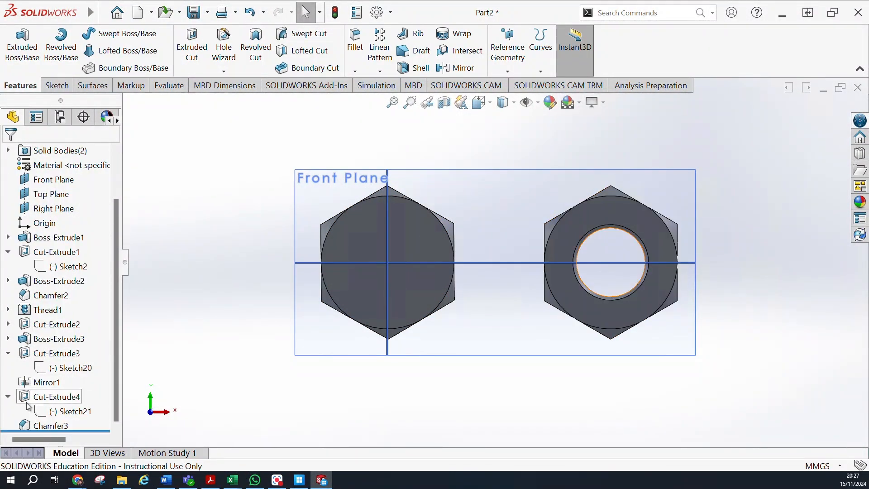
left_click(72, 411)
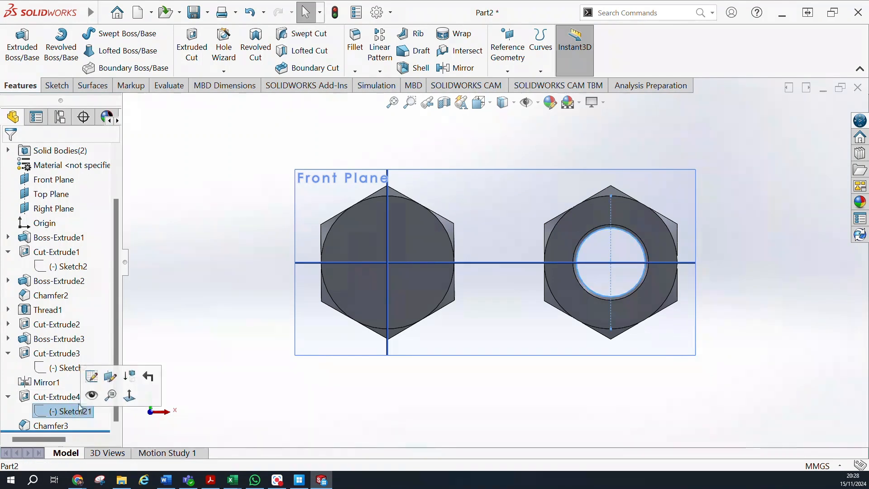
left_click(92, 378)
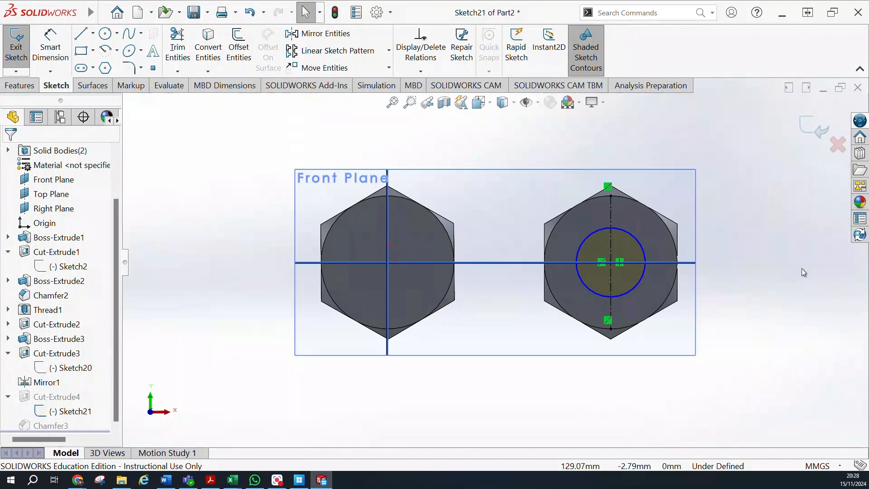
left_click(629, 294)
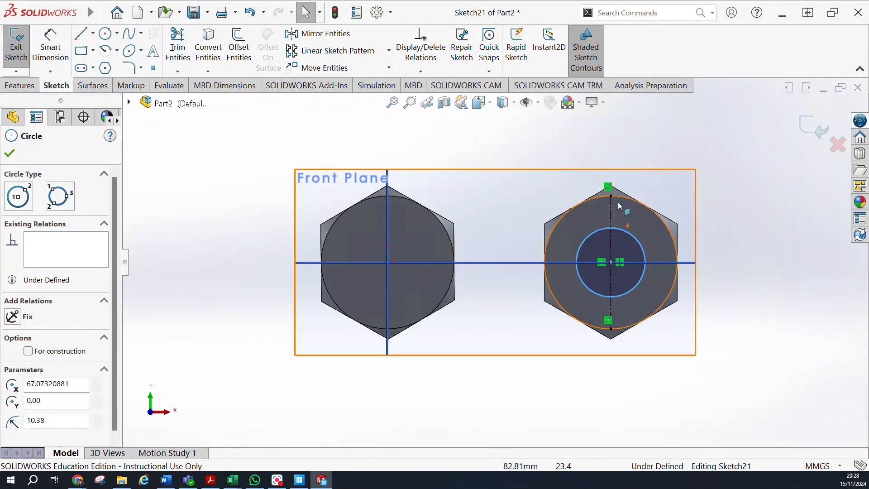
left_click(62, 421)
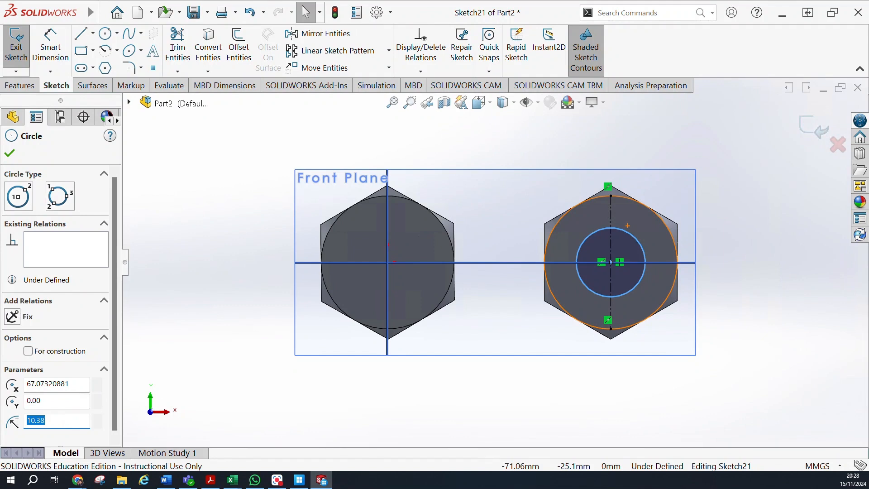
type("12")
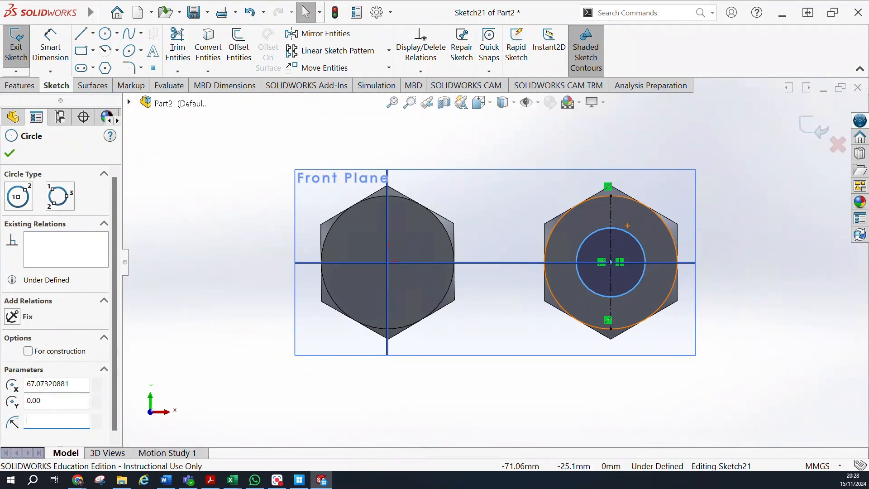
key("Return")
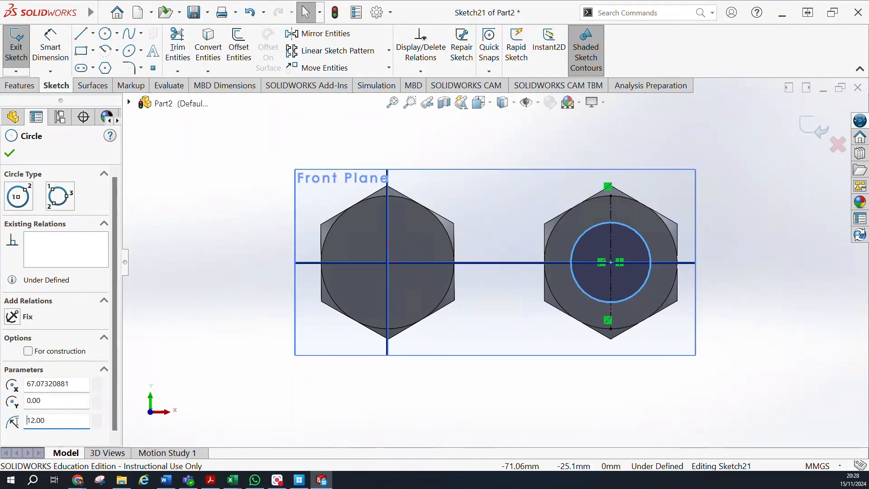
middle_click_drag(657, 185, 618, 302)
left_click(9, 154)
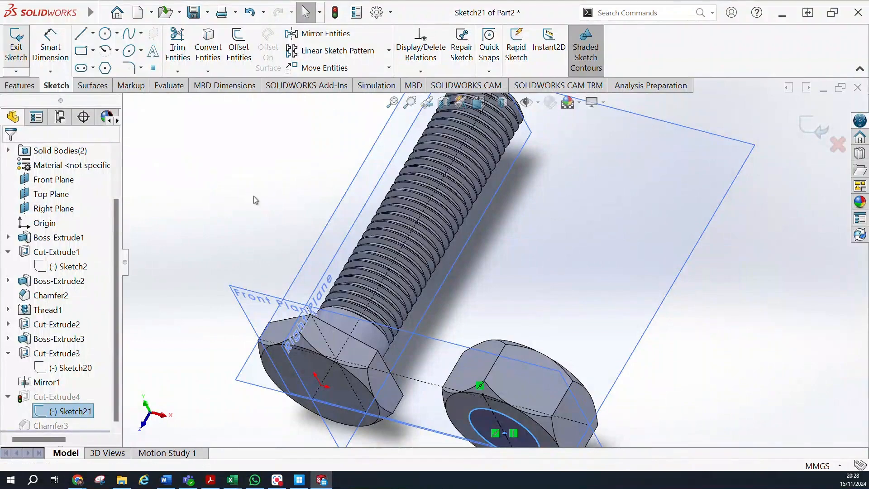
Start a new Thread feature, accept the nominal profile notice, and use the circular edge of the nut's bore as the thread location.
scroll(559, 253, "up", 3)
mouse_move(560, 253)
middle_mouse_down()
mouse_move(480, 427)
mouse_move(518, 360)
mouse_move(517, 339)
middle_mouse_up()
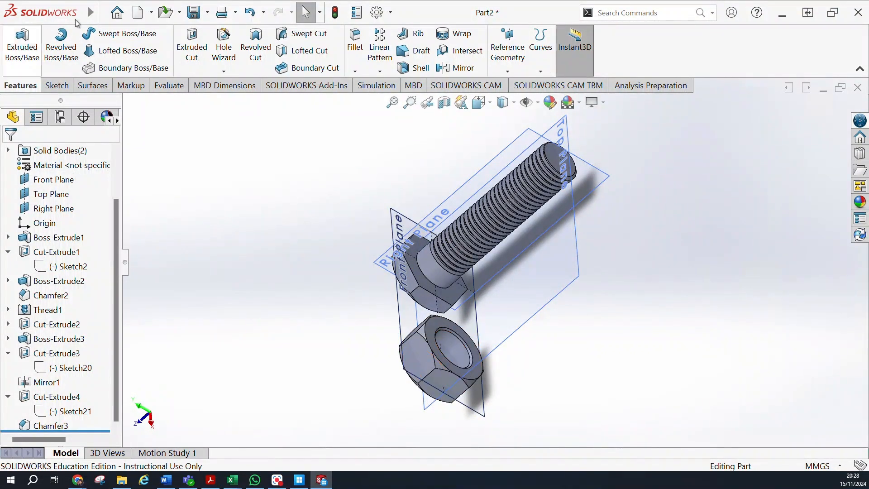
left_click(224, 71)
left_click(243, 114)
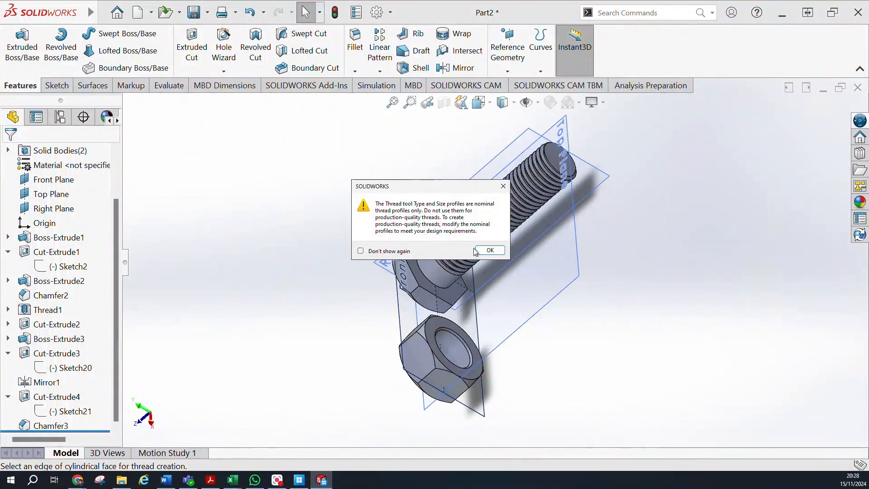
left_click(476, 252)
middle_click_drag(362, 312, 429, 278)
left_click(452, 330)
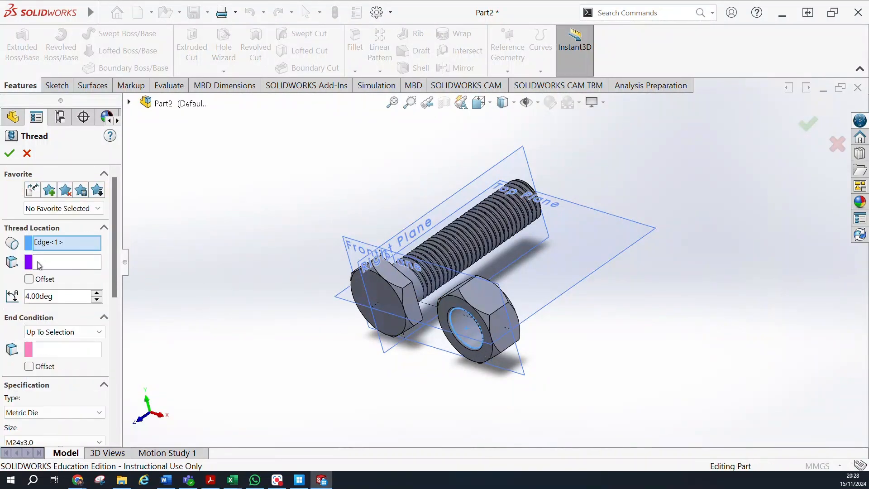
Enable the thread's start offset at 2 mm and set its start angle to 0 degrees.
left_click(30, 279)
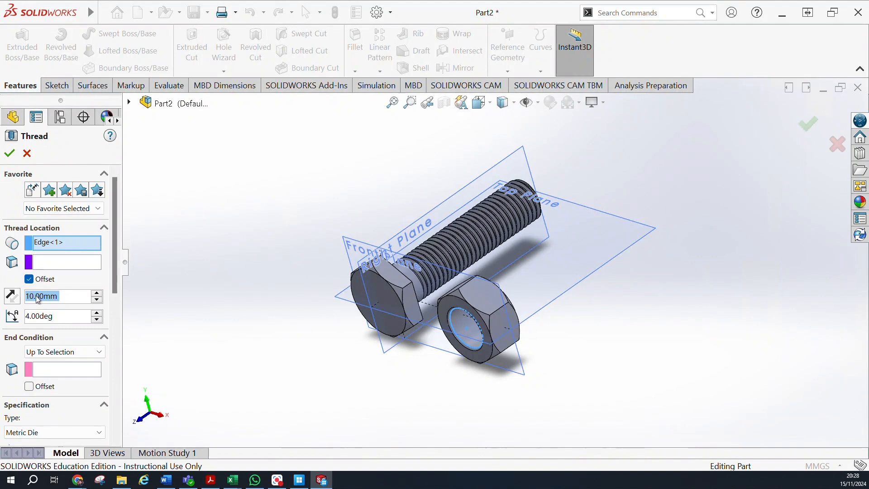
type("2")
key("Return")
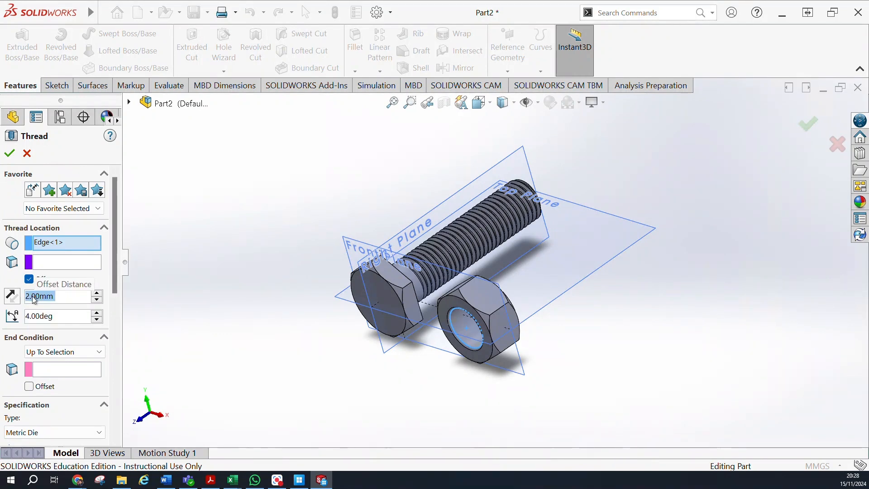
left_click(97, 312)
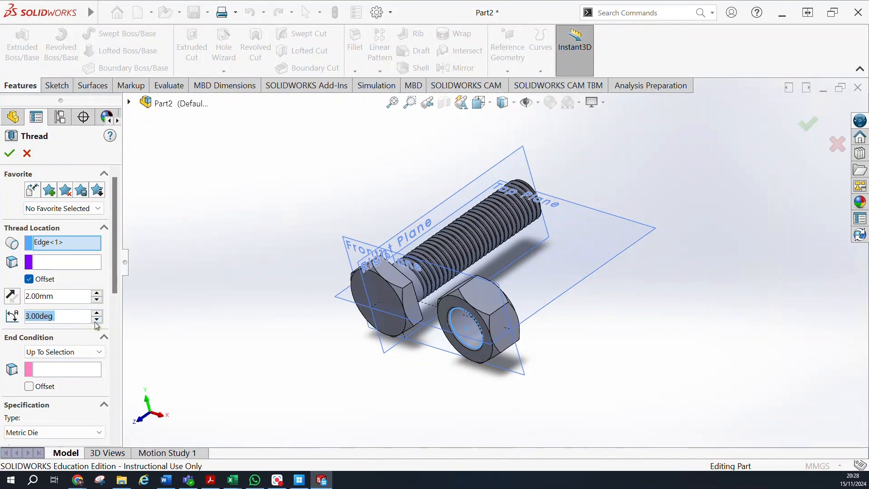
Set the nut's opposite round end face as the thread's Up To Selection end condition.
left_click(40, 374)
middle_click_drag(572, 336, 361, 352)
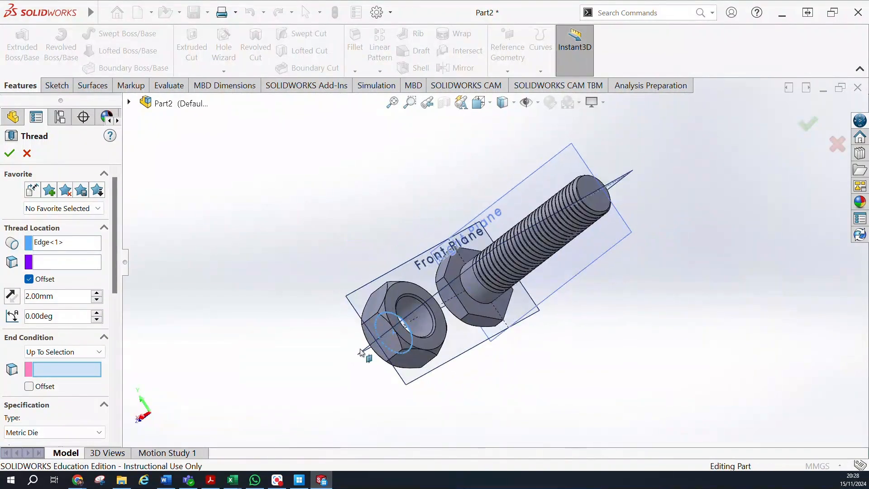
left_click(407, 355)
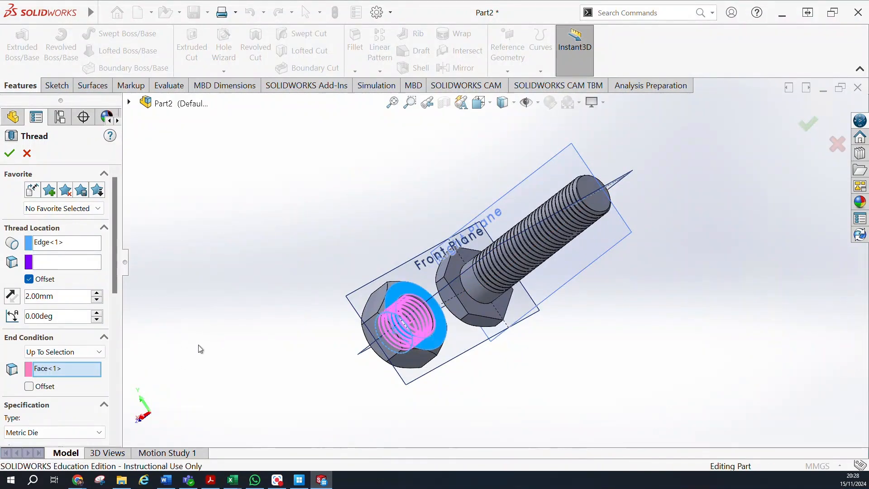
Review the nut thread's settings and try to create it as a Metric Die M24x3.0 cut thread.
middle_click_drag(231, 321, 263, 322)
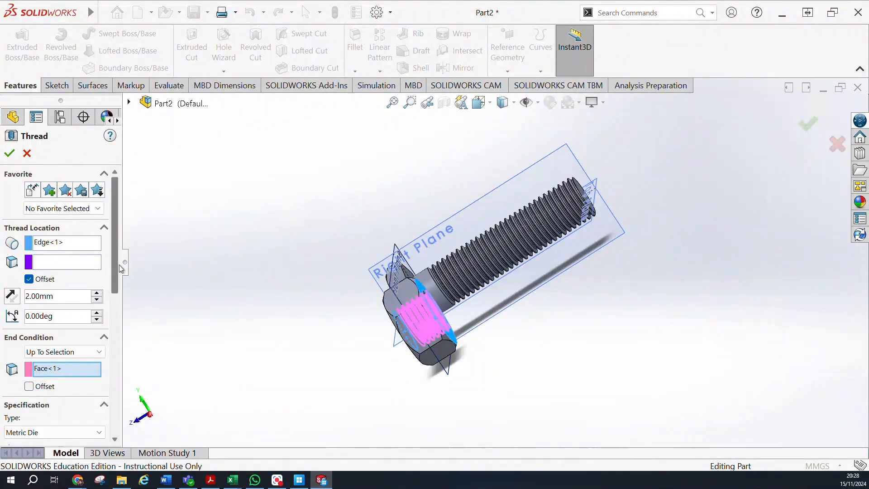
left_click_drag(117, 264, 101, 359)
scroll(102, 359, "up", 2)
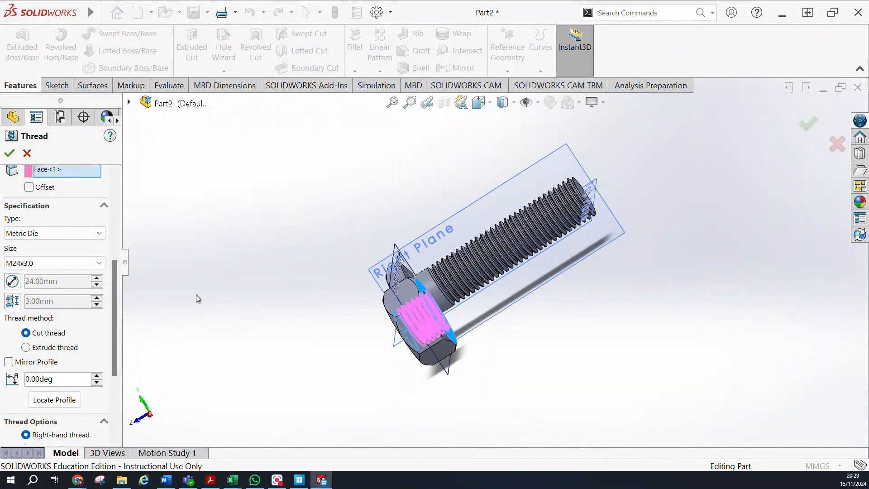
middle_click_drag(195, 286, 321, 363)
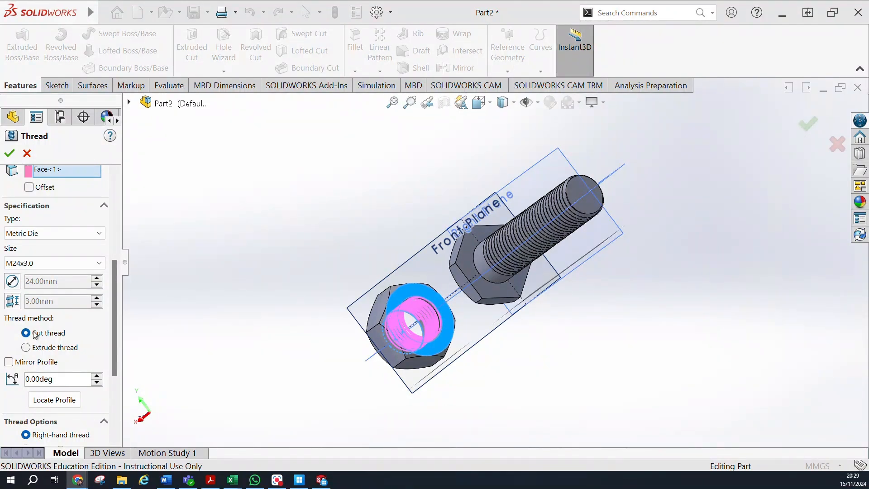
left_click(14, 157)
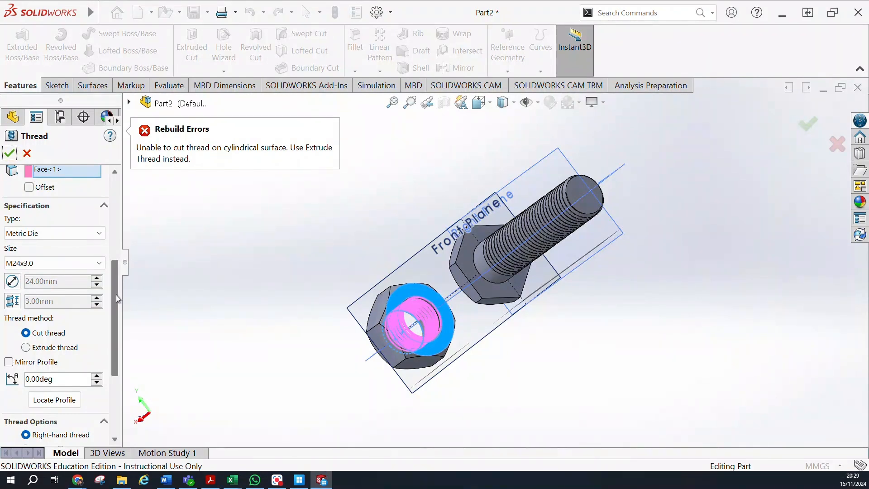
Change the nut thread's specification type to Metric Tap, keep size M24x3.0, and create the cut thread in the bore.
scroll(108, 245, "up", 2)
scroll(109, 245, "up", 4)
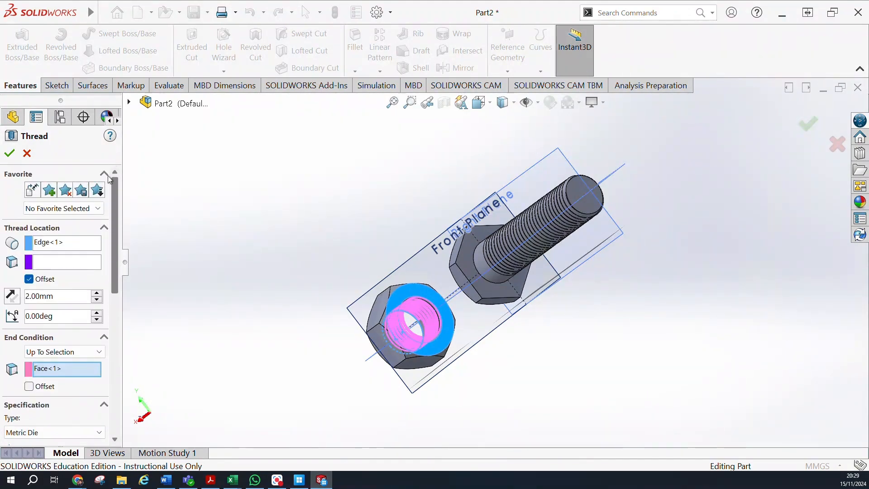
scroll(108, 182, "down", 10)
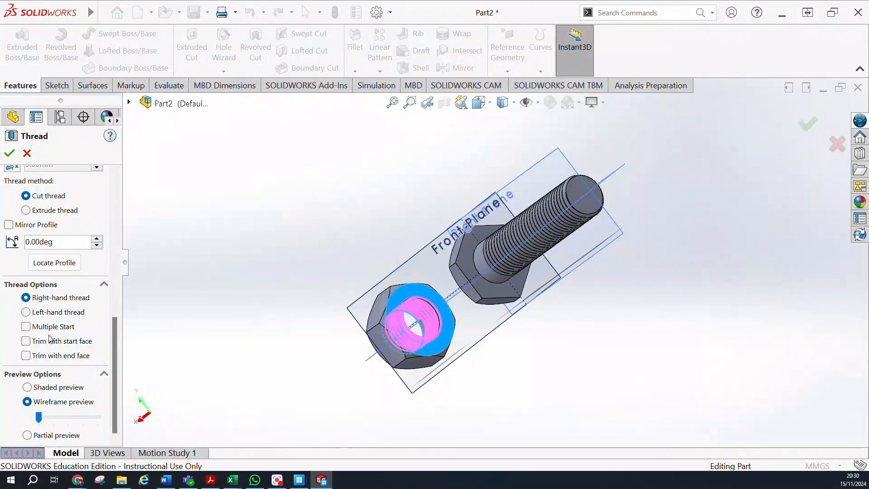
left_click_drag(113, 372, 113, 286)
left_click(100, 315)
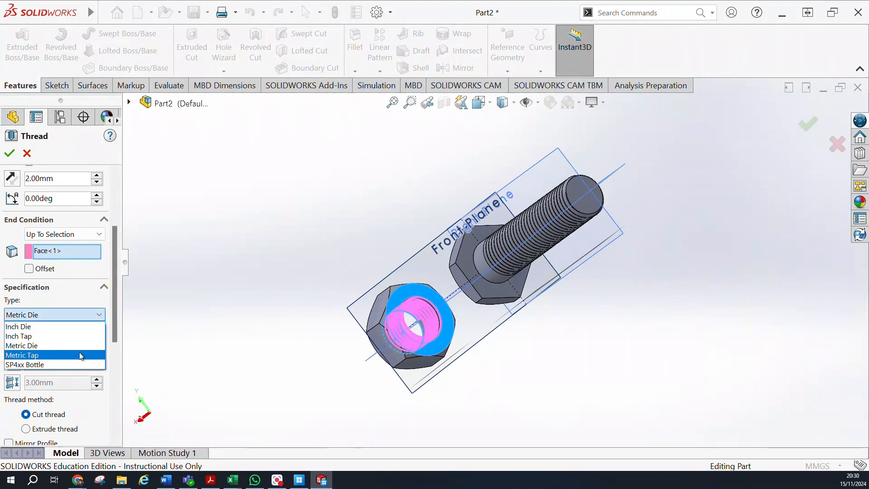
left_click(80, 354)
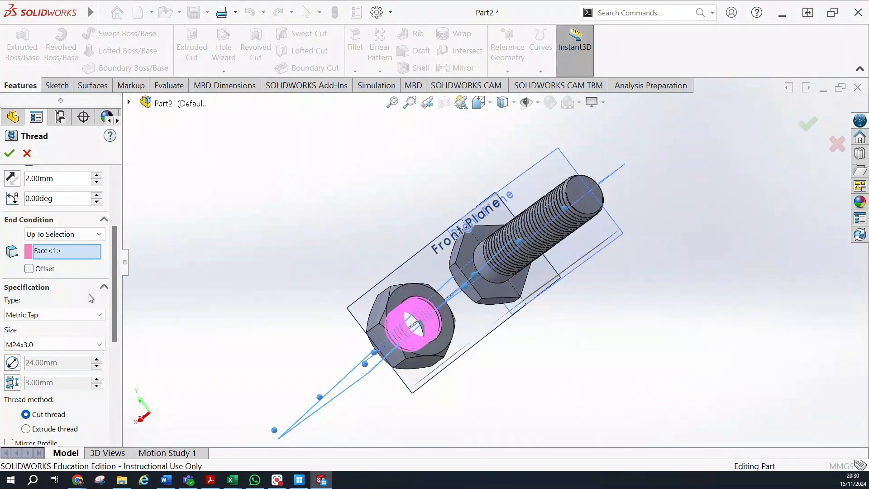
left_click(5, 159)
left_click(6, 157)
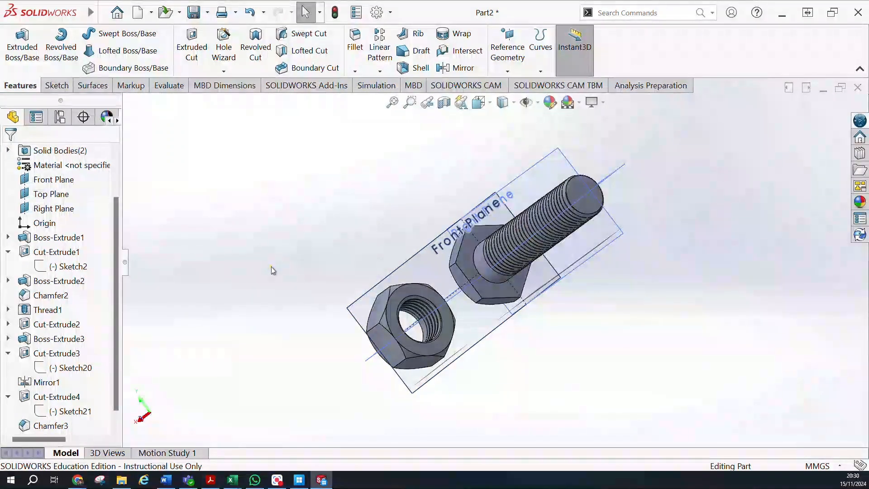
Edit the nut's bore thread and remove its start offset.
middle_click_drag(466, 337, 575, 386)
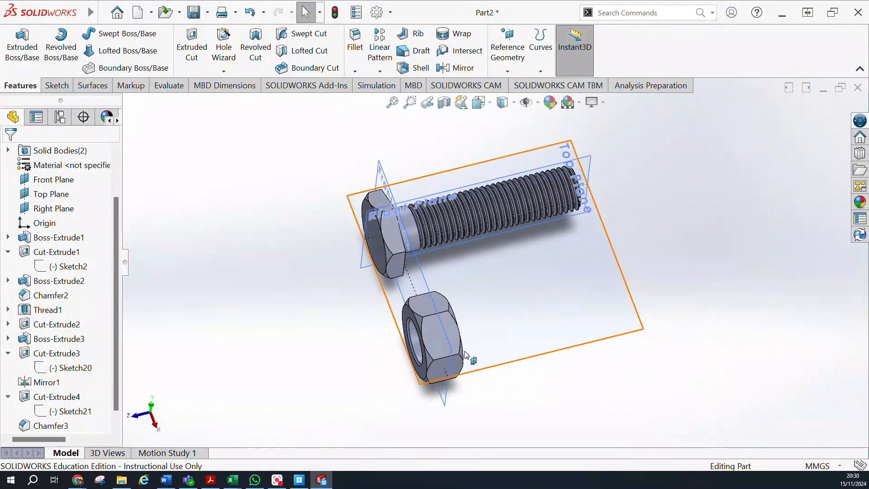
scroll(499, 325, "down", 5)
mouse_move(498, 325)
middle_mouse_down()
mouse_move(429, 350)
mouse_move(549, 343)
mouse_move(575, 330)
mouse_move(444, 320)
mouse_move(493, 320)
middle_mouse_up()
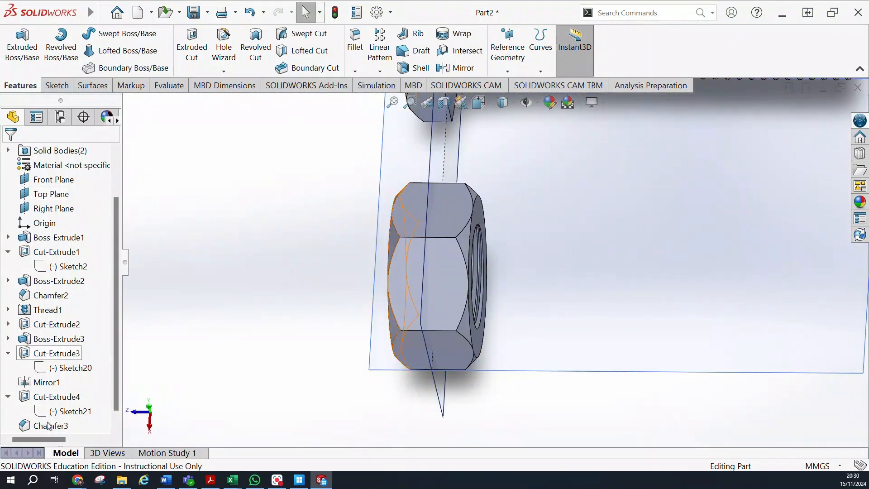
scroll(52, 394, "down", 1)
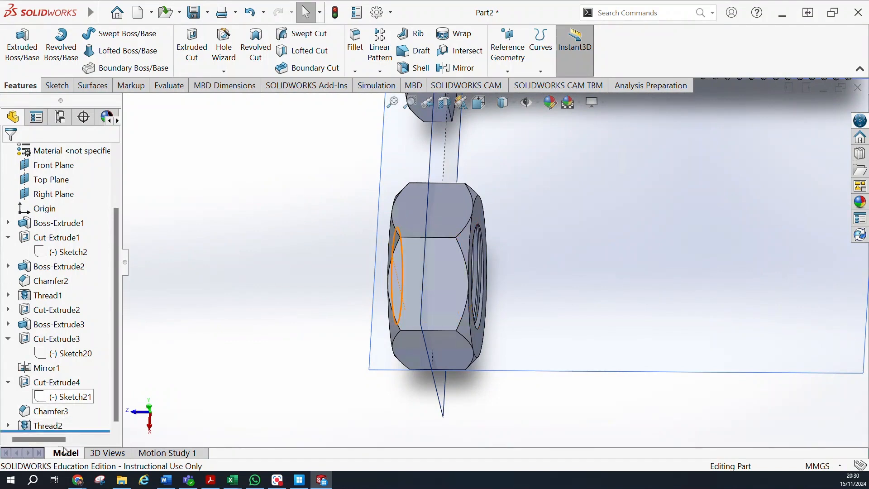
left_click(47, 425)
left_click(64, 391)
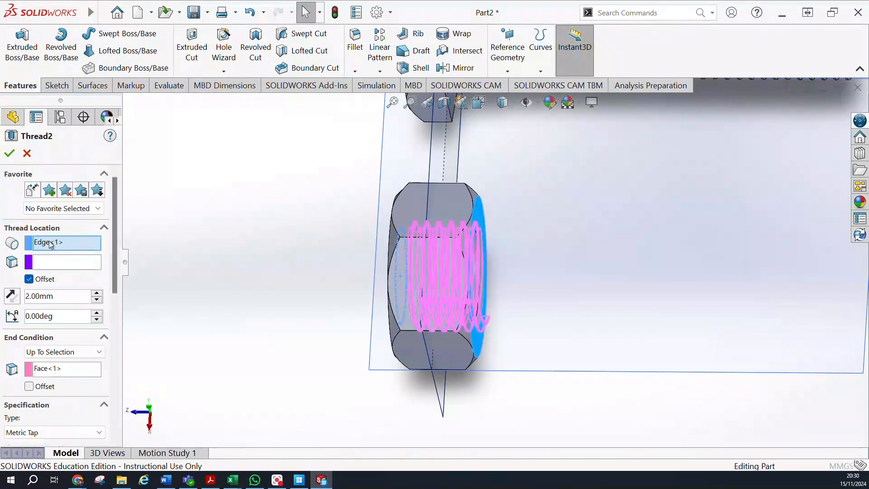
left_click(33, 280)
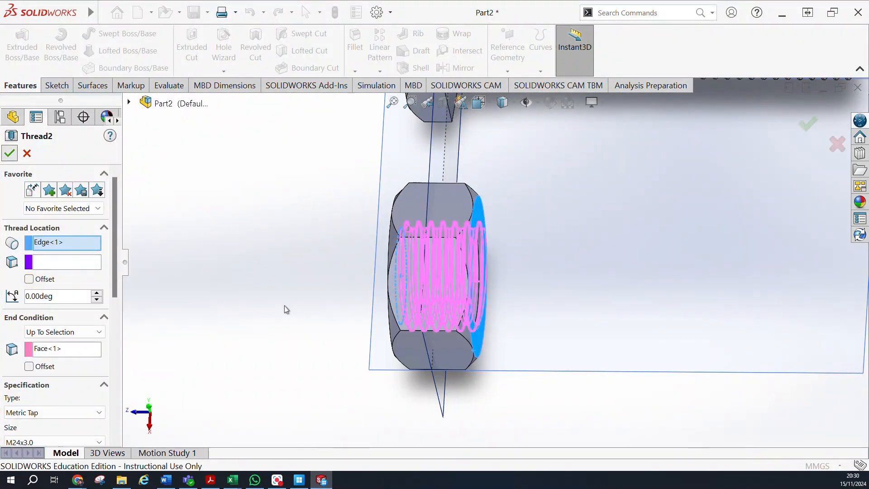
Hide the reference planes and other auxiliary items so only the bolt and nut are displayed.
middle_click_drag(284, 296, 621, 151)
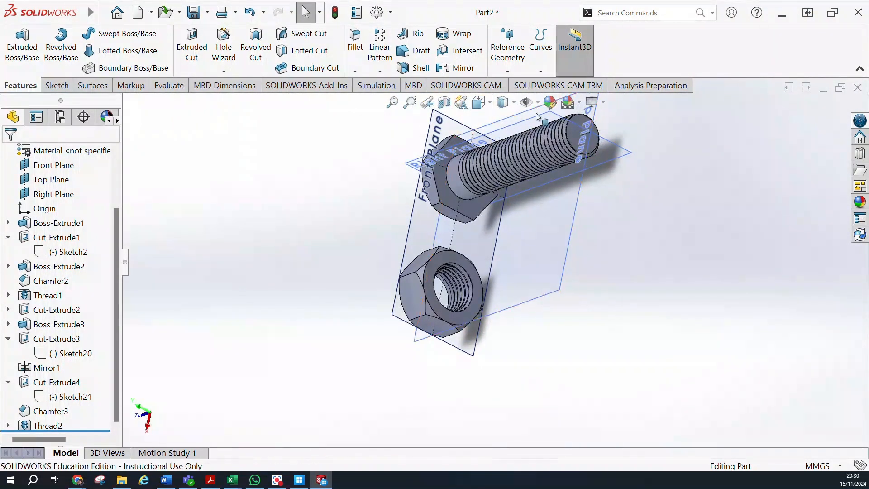
left_click(526, 103)
middle_click_drag(528, 255, 619, 119)
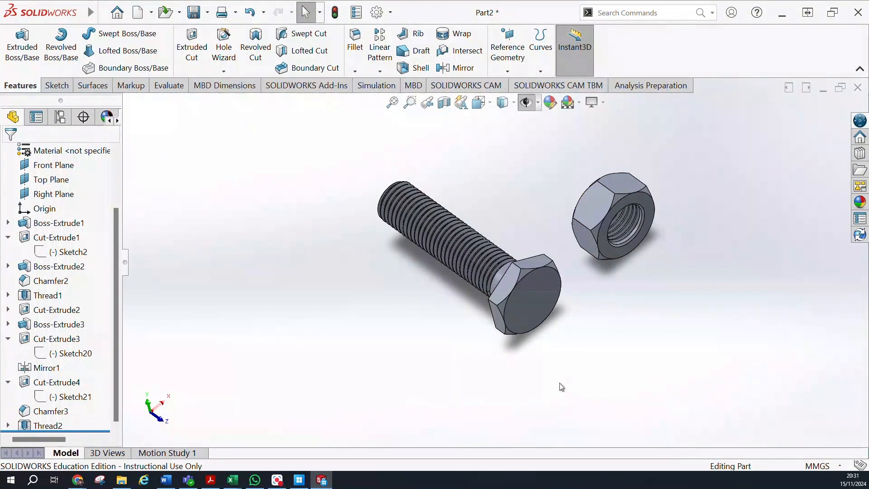